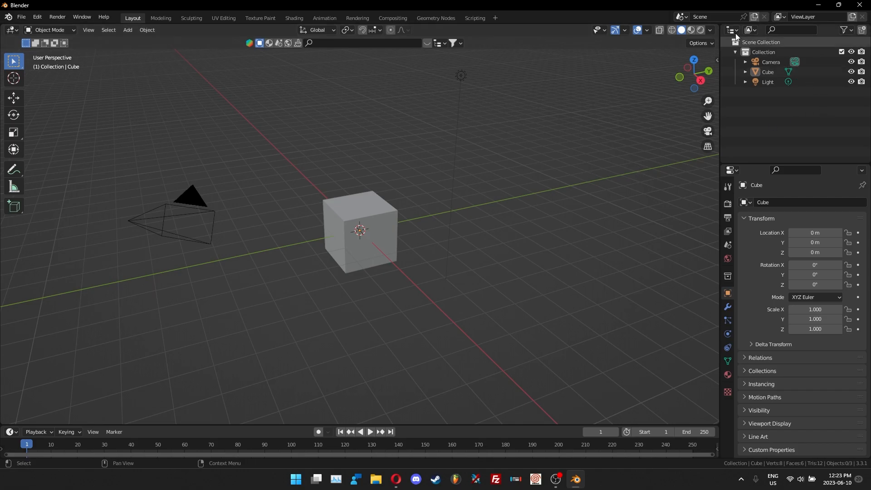
key(n)
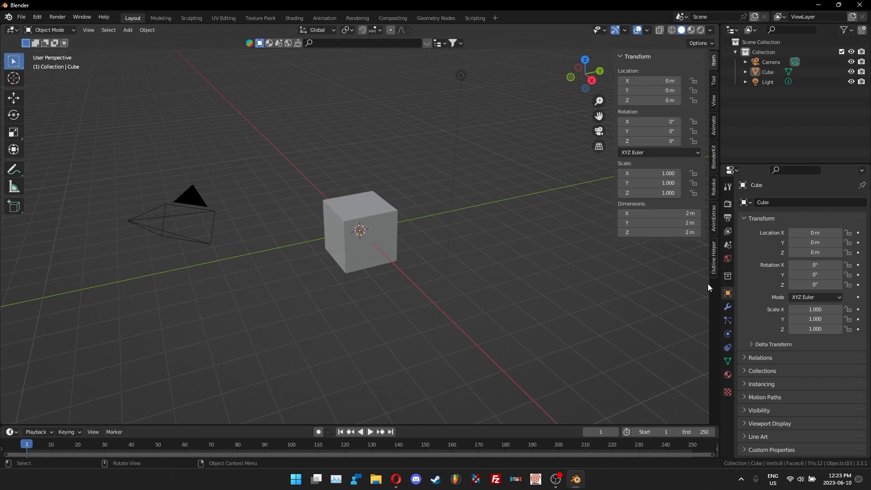
key(n)
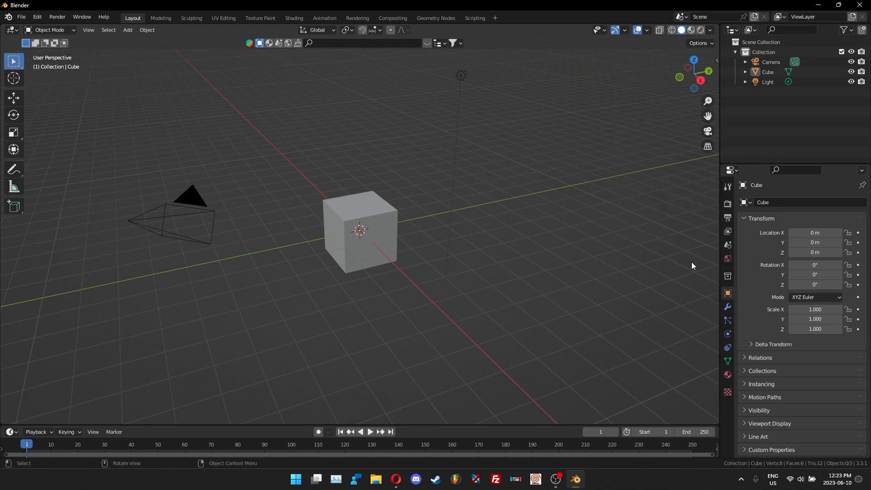
Switch to the Opera browser, download the ssbucarlos/smash-ultimate-blender repository from GitHub as a ZIP, and return to Blender
click(398, 484)
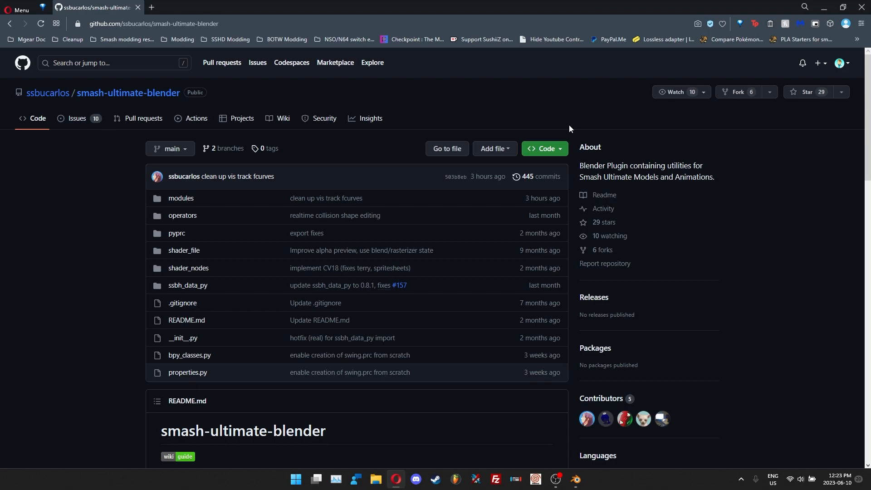
click(542, 151)
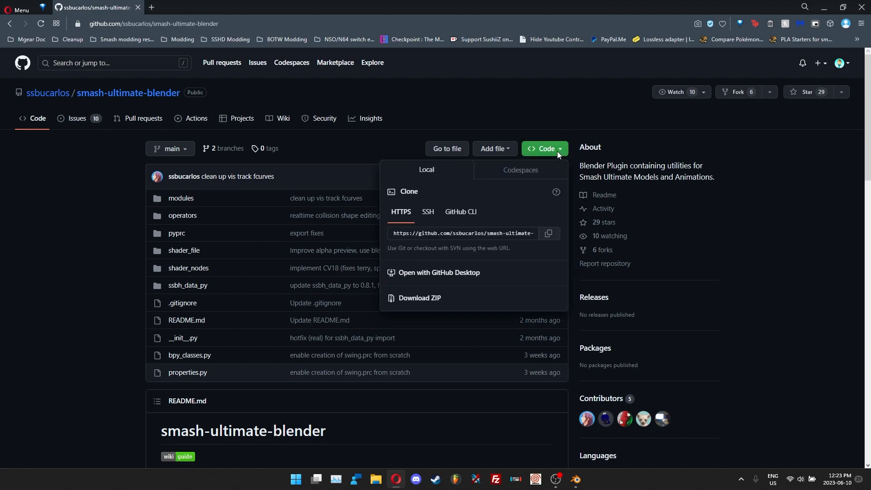
click(413, 300)
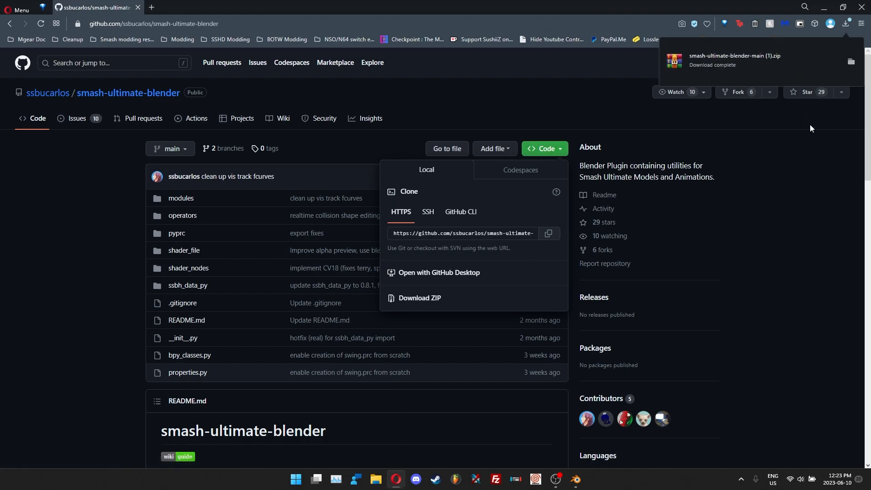
click(813, 190)
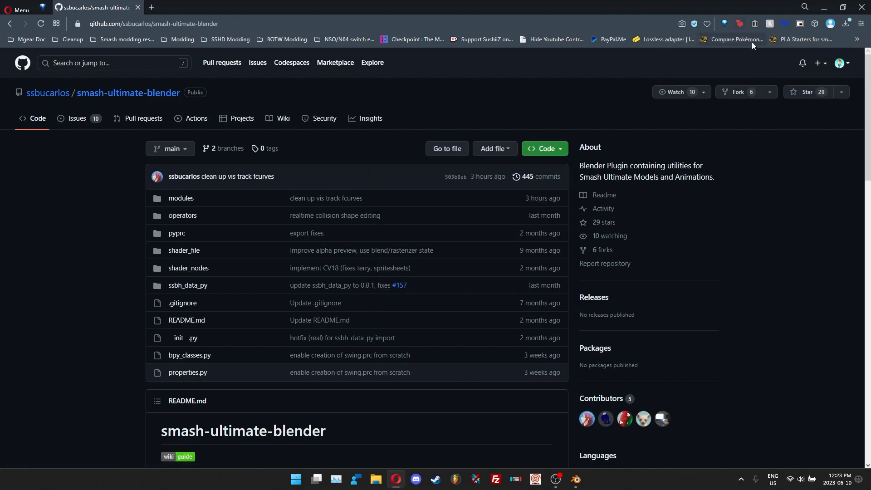
click(845, 24)
click(768, 253)
click(823, 7)
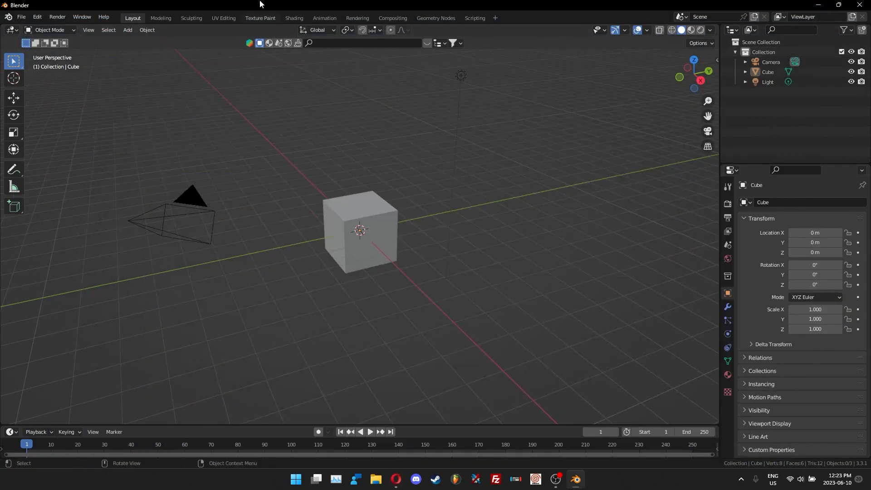
Install the add-on from smash-ultimate-blender-main (1).zip in the Downloads folder, filtering the files by "smash"
click(23, 17)
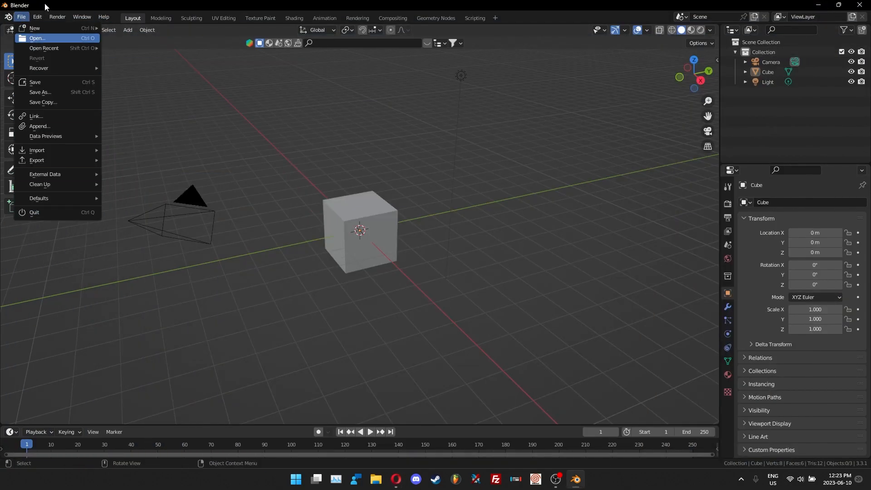
click(31, 20)
click(78, 159)
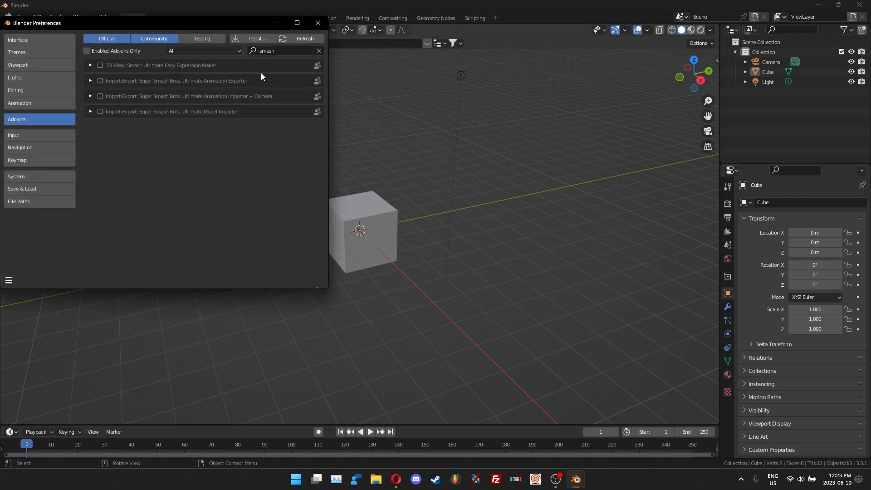
click(247, 37)
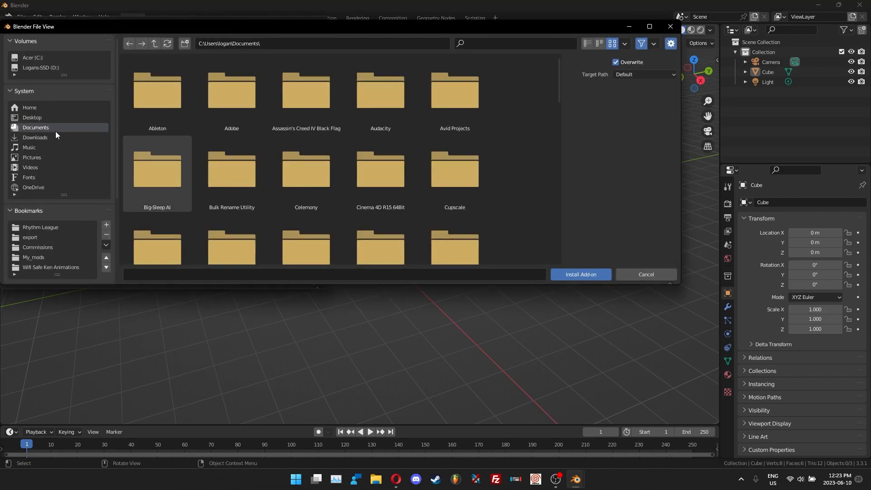
click(90, 134)
click(511, 43)
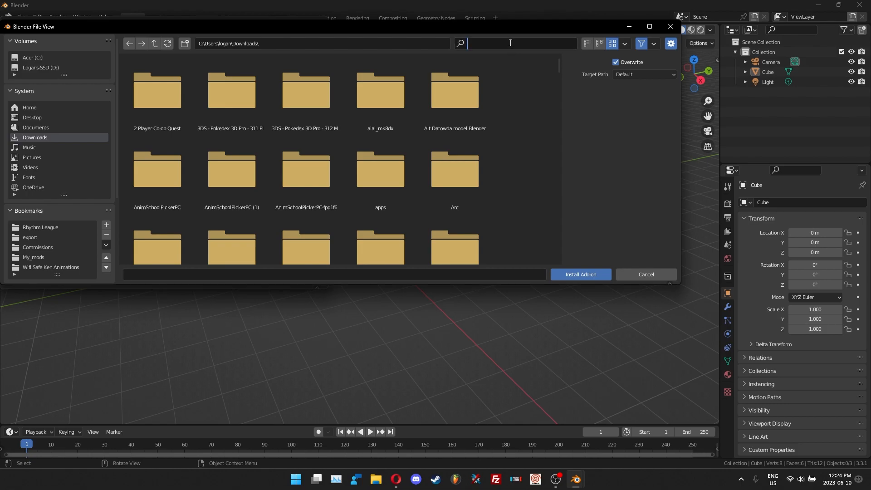
text(smash)
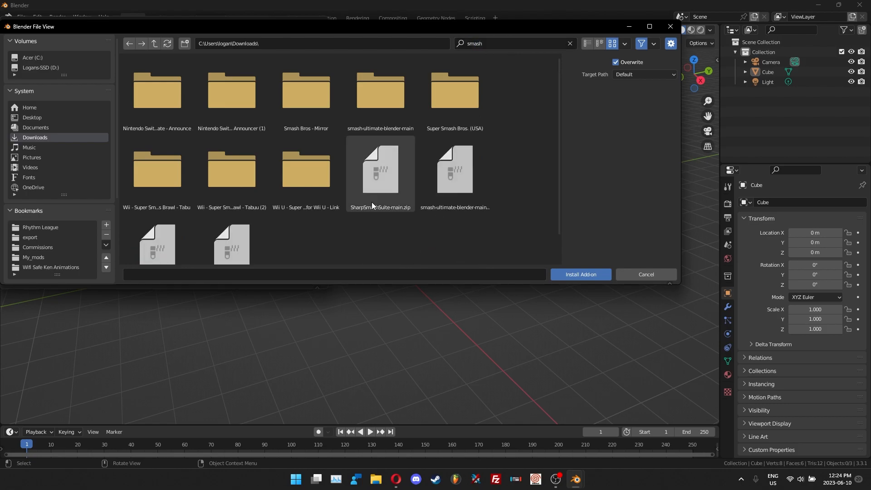
scroll(380, 177, down, 2)
click(158, 217)
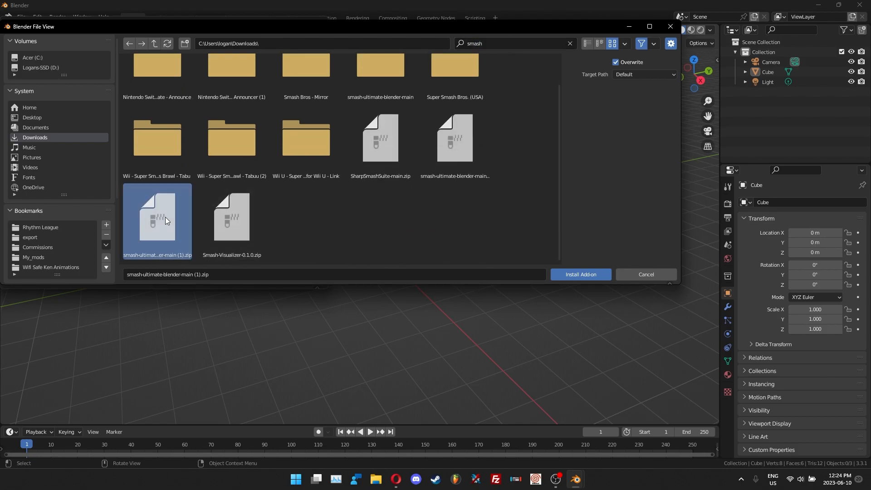
click(571, 273)
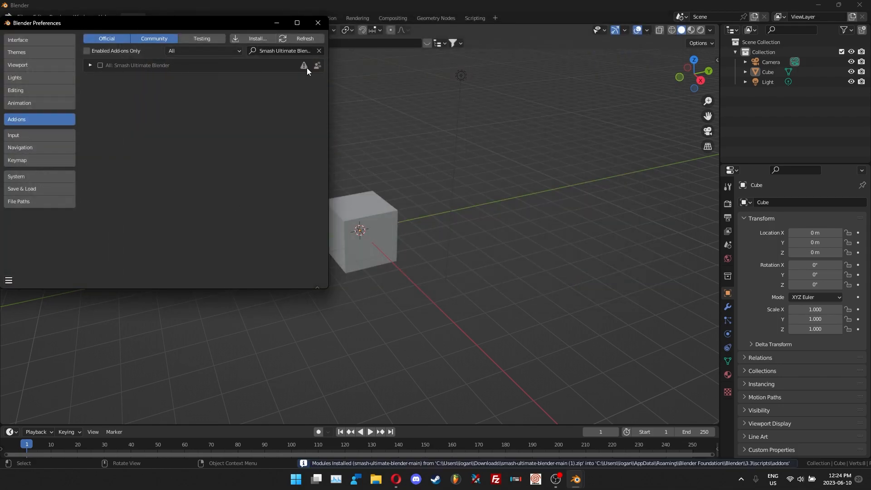
Enable the Smash Ultimate Blender add-on, expand its details, and close the preferences
click(100, 66)
click(91, 65)
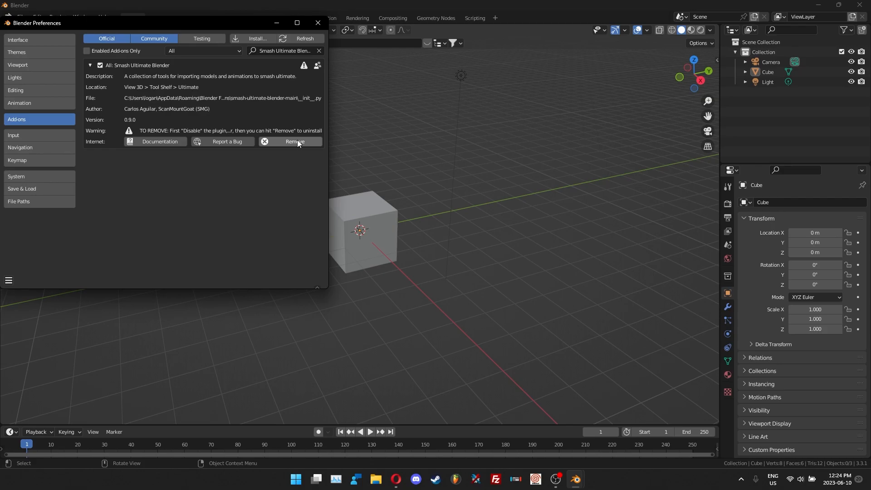
click(317, 23)
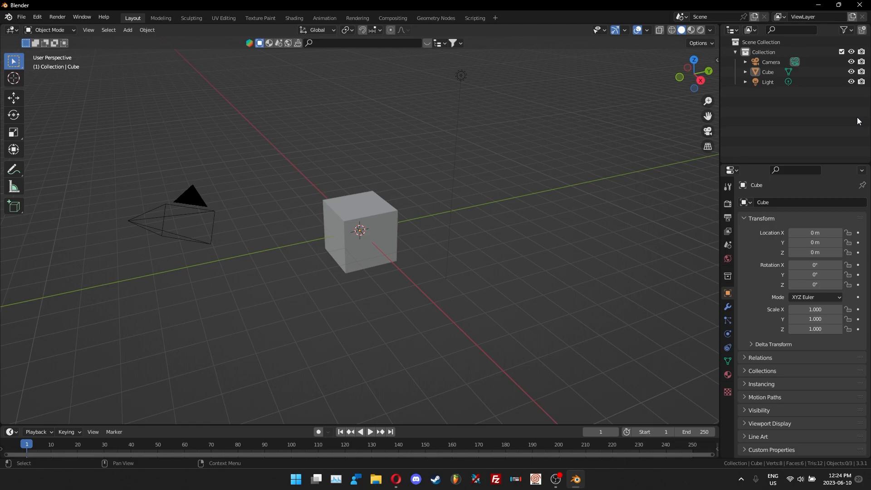
Launch ArcExplorer from the Smash group of pinned Windows apps
click(295, 480)
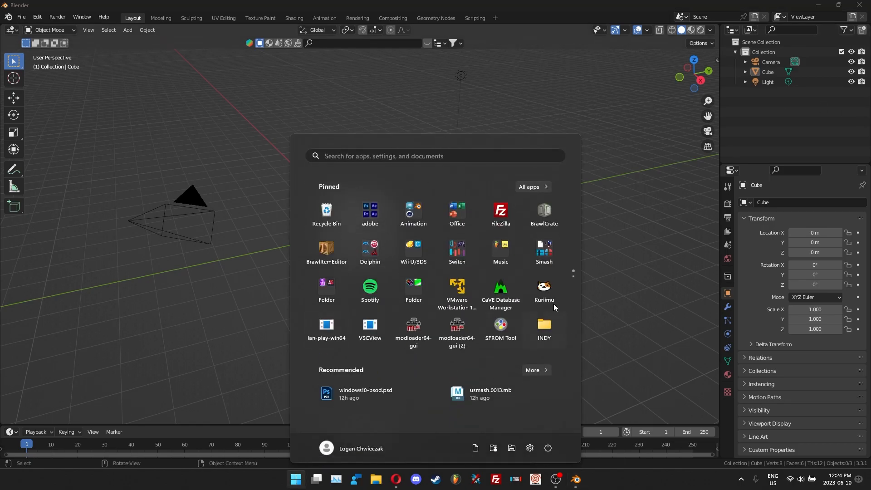
click(552, 259)
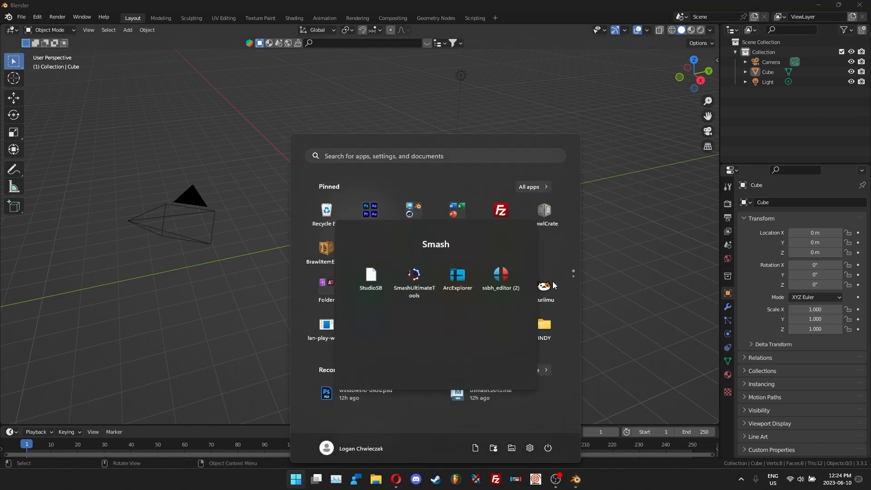
click(457, 277)
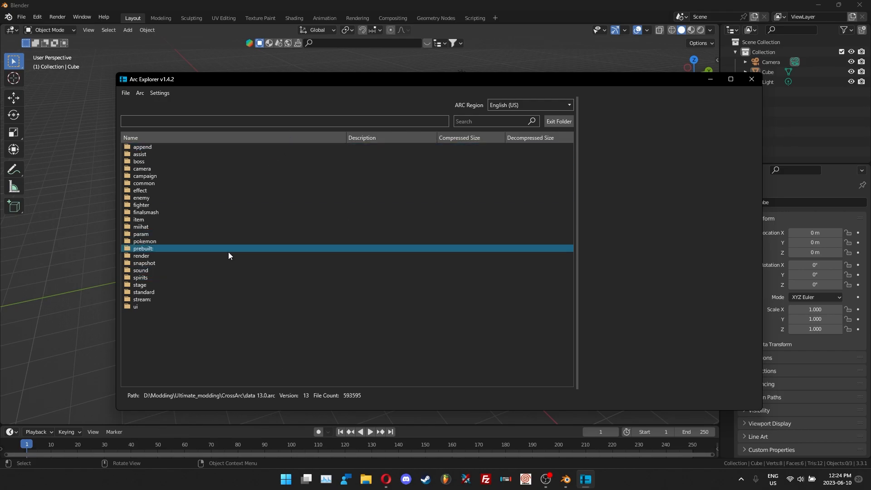
Extract the c00 folder of Kirby's body model from fighter/kirby/model/body
double_click(222, 206)
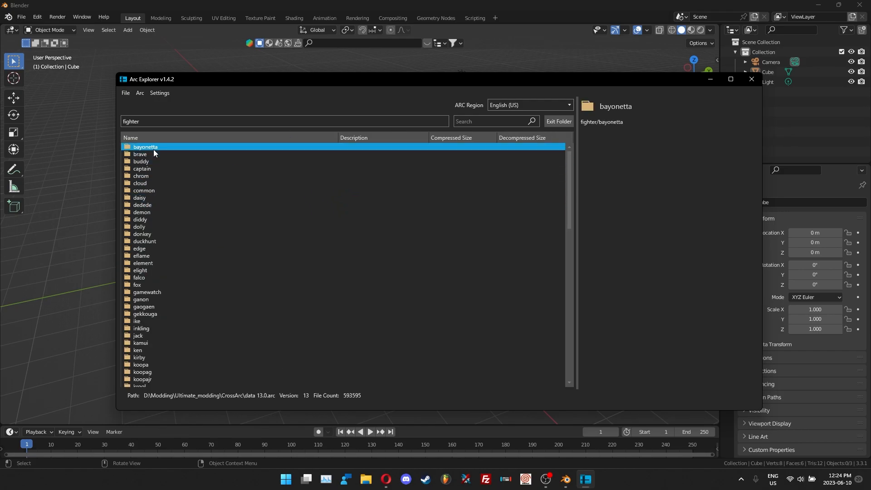
scroll(154, 169, down, 4)
double_click(165, 268)
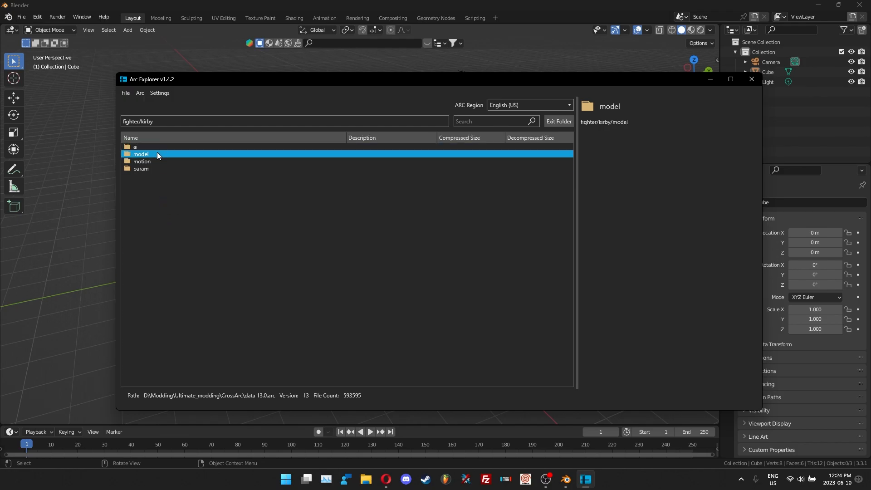
double_click(157, 155)
double_click(135, 146)
right_click(134, 146)
click(142, 150)
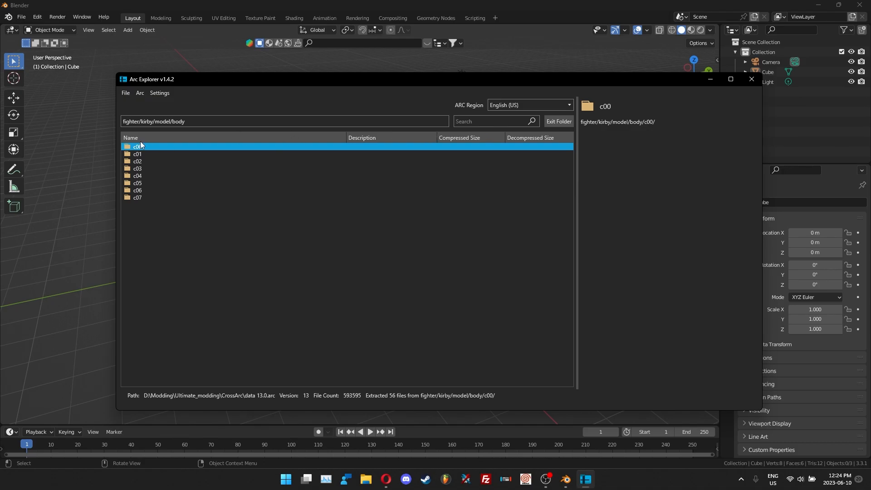
Extract the c00 folder of Kirby's body animations from fighter/kirby/motion/body
click(554, 121)
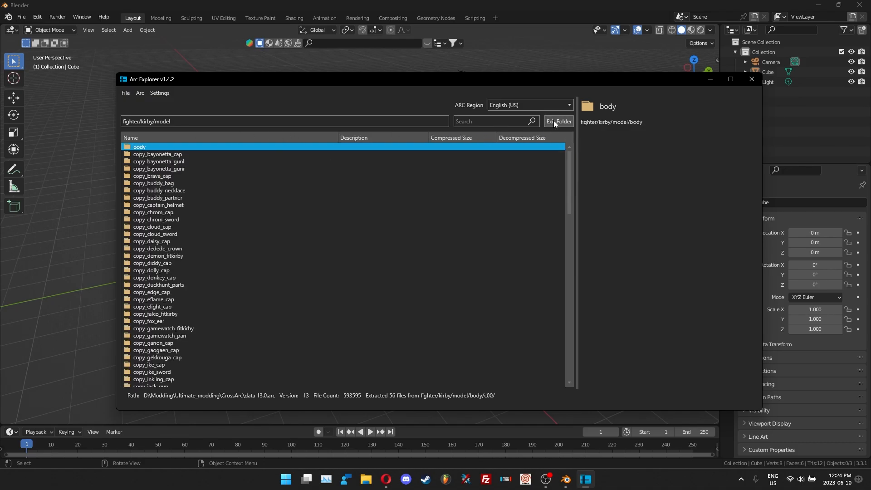
click(553, 121)
double_click(214, 162)
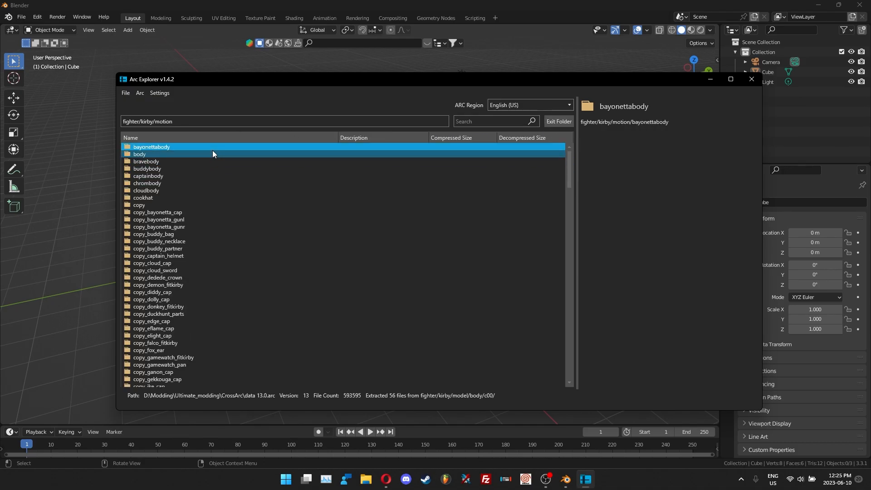
double_click(212, 151)
double_click(212, 148)
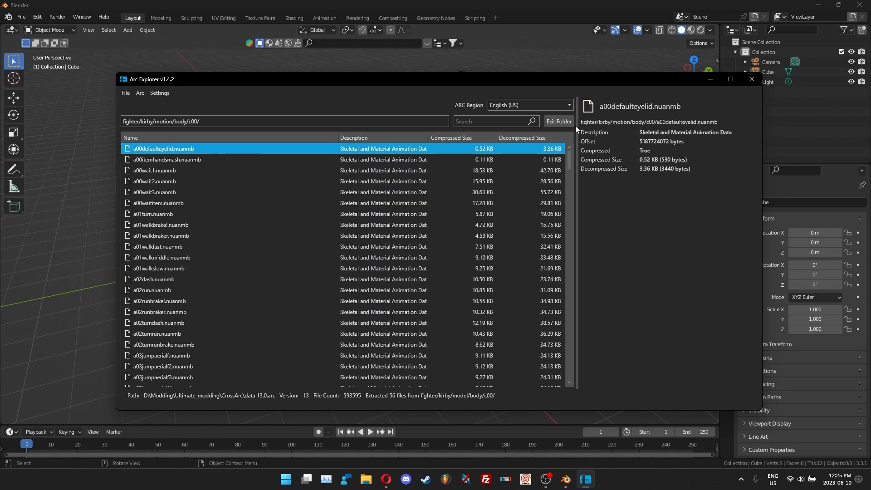
click(559, 122)
right_click(251, 146)
click(272, 154)
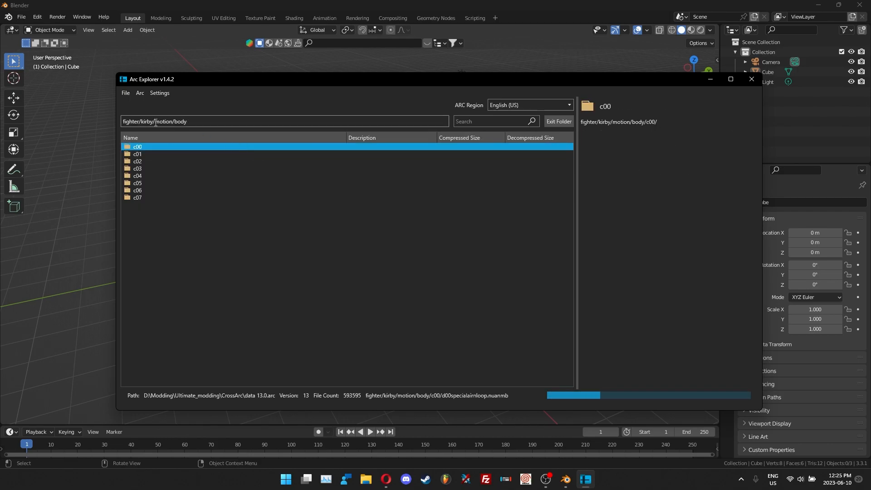
Examine the naming of the .nuanmb animation files inside fighter/kirby/motion/body/c00, especially the attack and special moves
double_click(280, 147)
scroll(137, 186, down, 20)
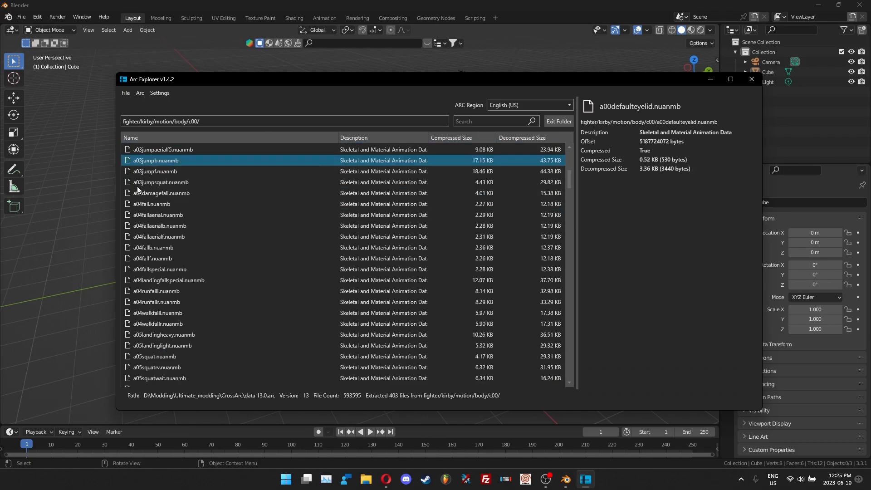
scroll(134, 222, down, 7)
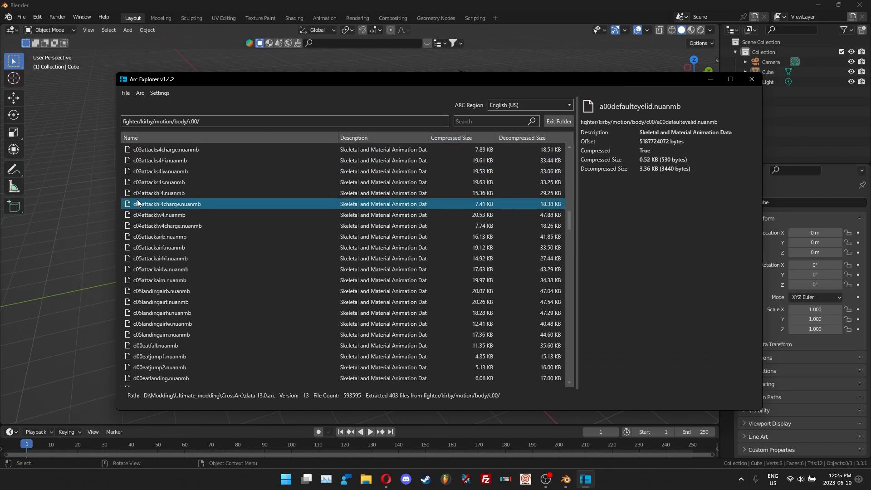
scroll(135, 204, down, 5)
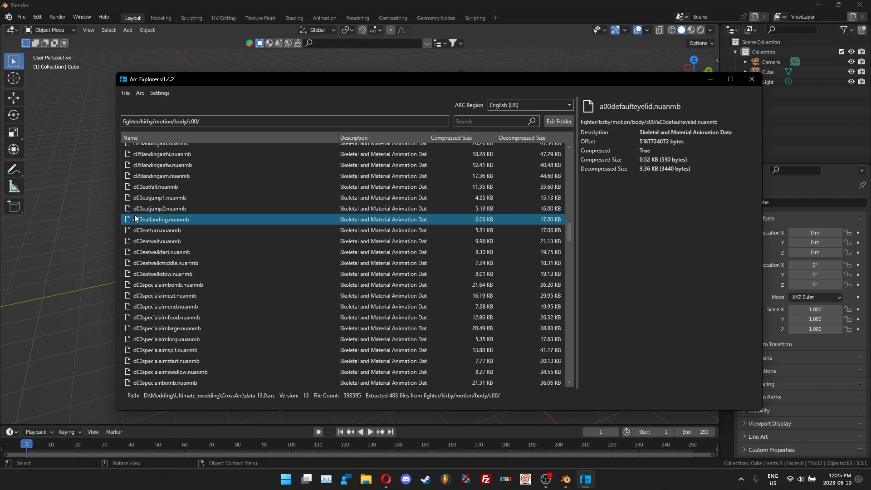
scroll(131, 249, down, 2)
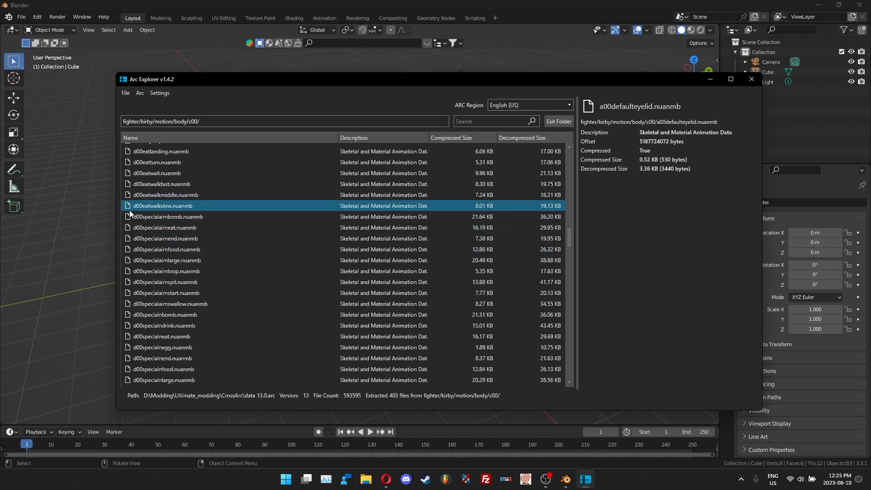
scroll(136, 306, down, 2)
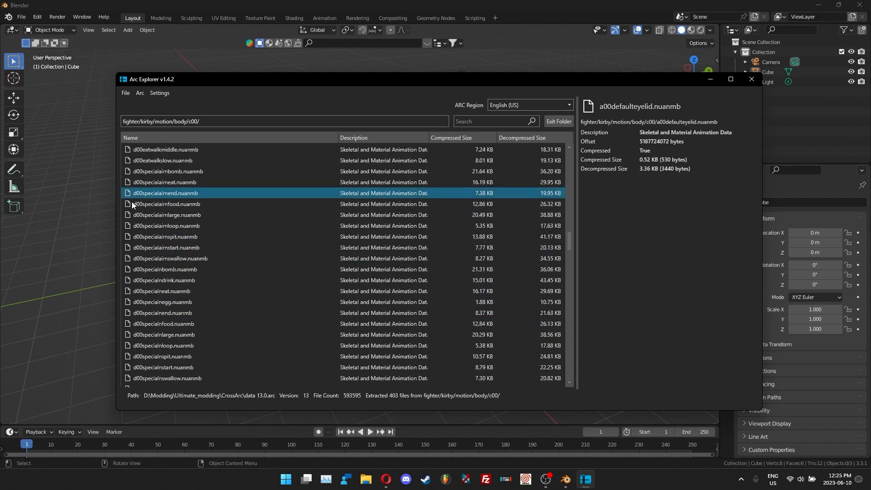
scroll(150, 232, down, 1)
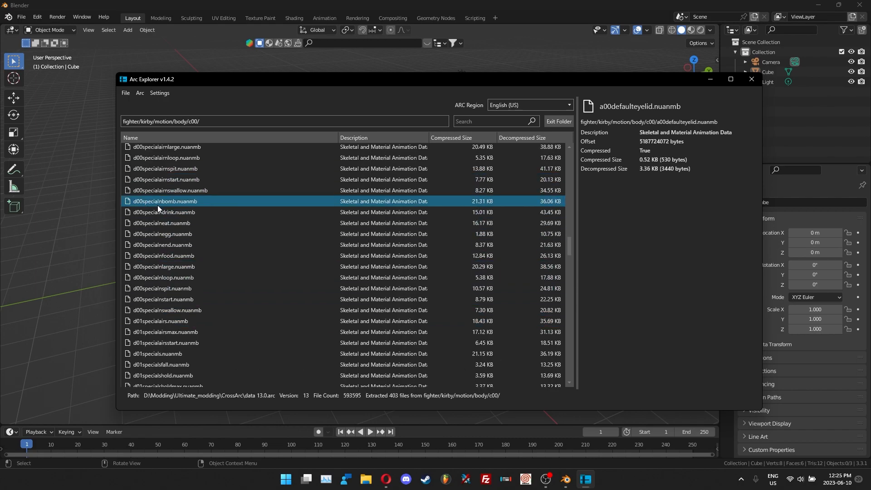
scroll(267, 232, up, 1)
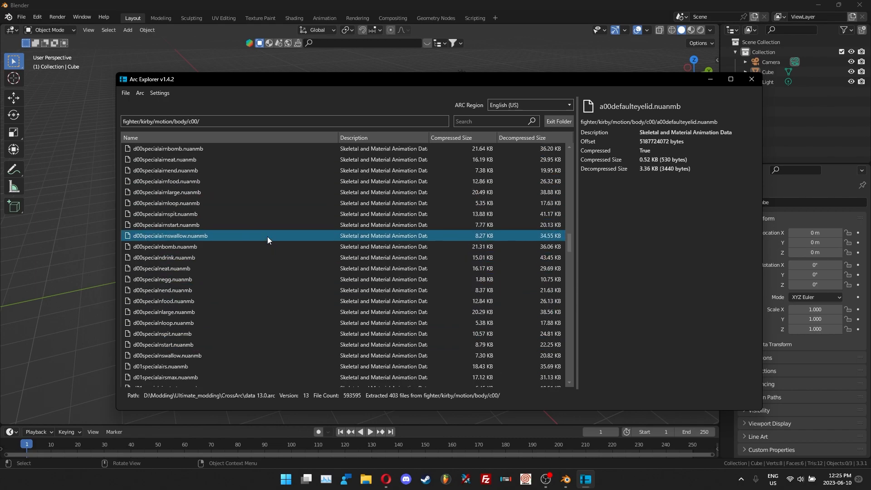
Exit Kirby's animation folders and close Arc Explorer to return to Blender
click(571, 119)
click(571, 119)
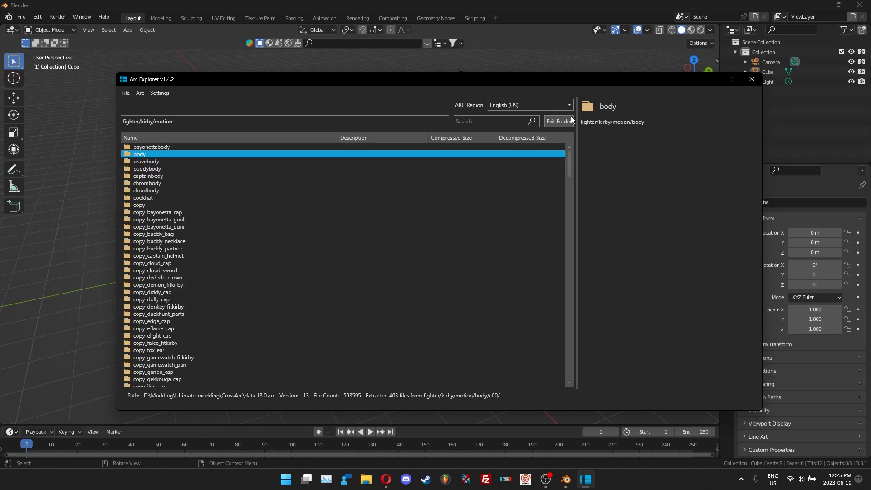
click(570, 119)
click(751, 79)
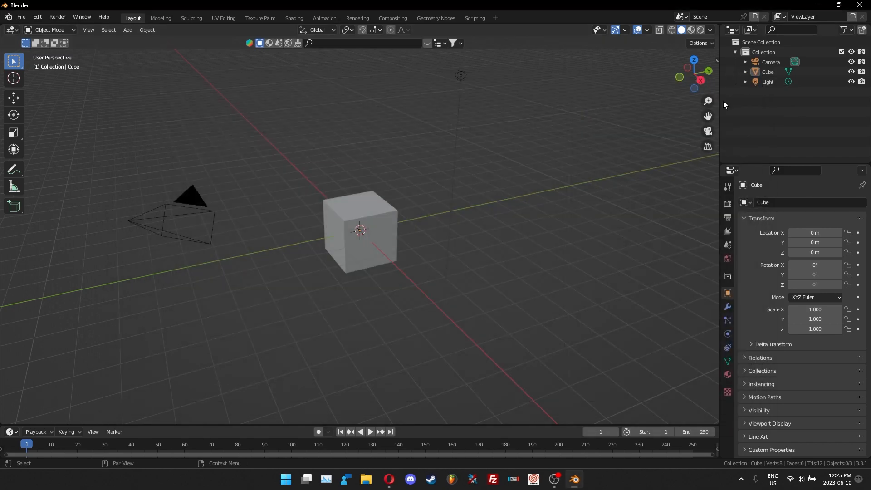
Delete the default collection with its camera, cube and light, and show the Ultimate add-on's tools in the viewport
drag(774, 121, 759, 56)
key(Delete)
key(n)
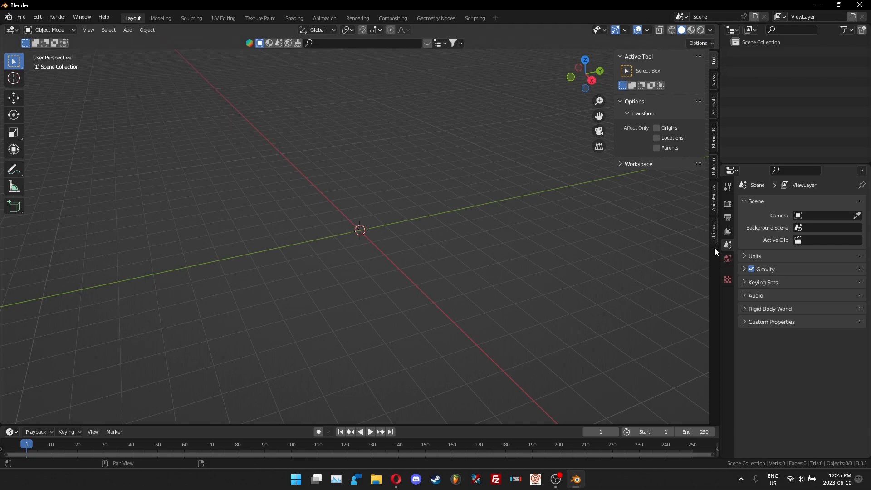
click(712, 235)
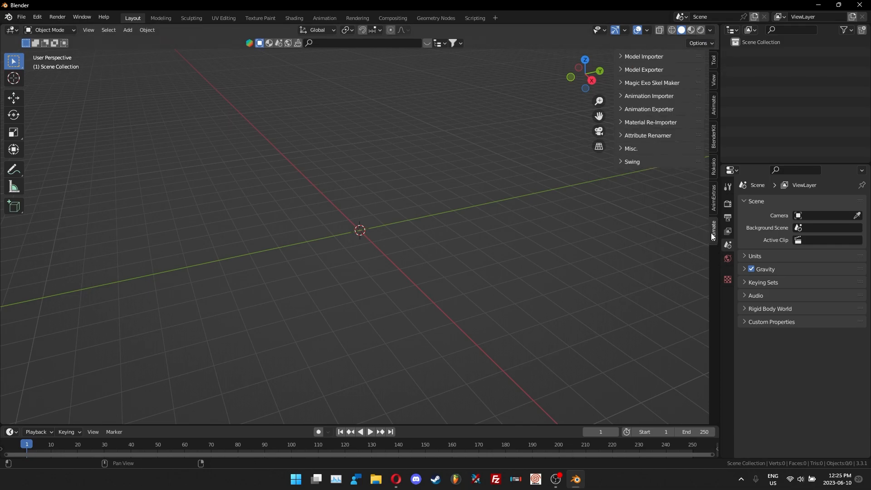
Import Kirby's model from the export/fighter/kirby/model/body/c00 folder with the add-on's Model Importer
click(651, 84)
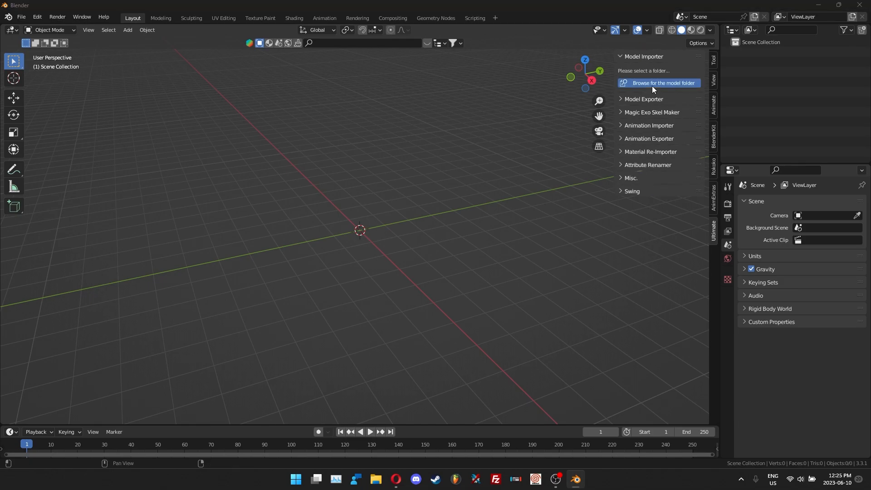
click(142, 317)
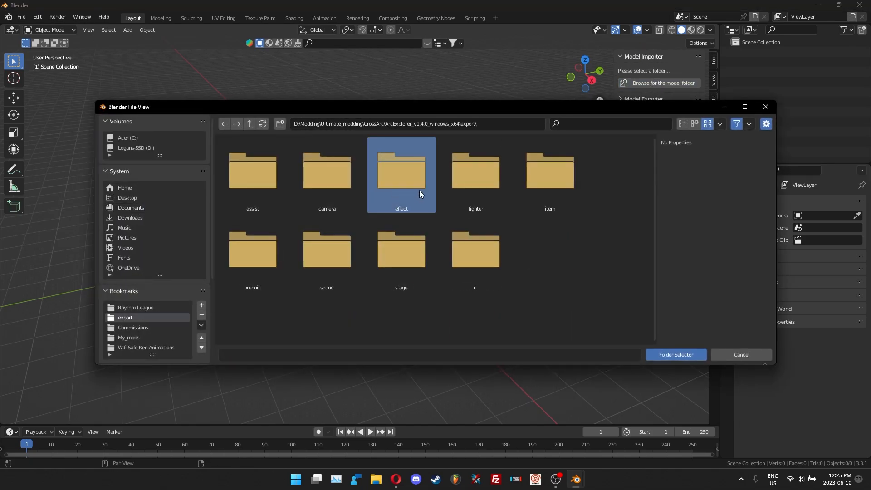
double_click(448, 189)
double_click(268, 171)
double_click(268, 171)
double_click(268, 170)
double_click(268, 170)
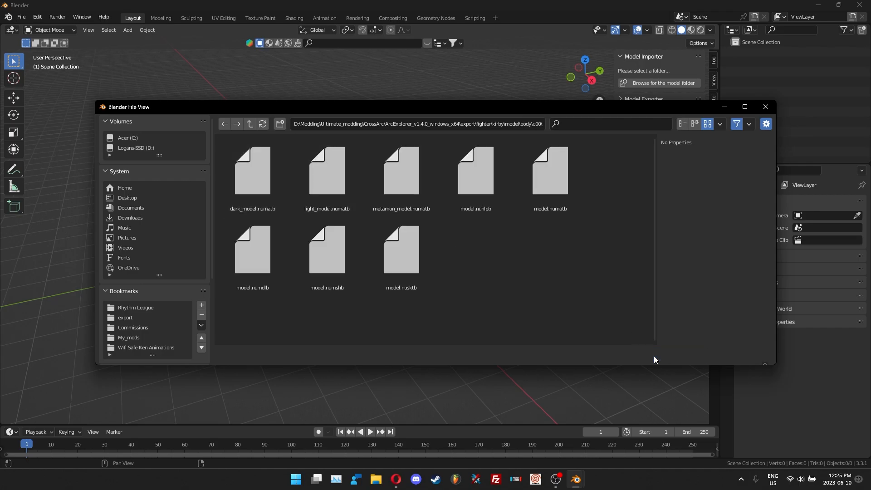
click(654, 355)
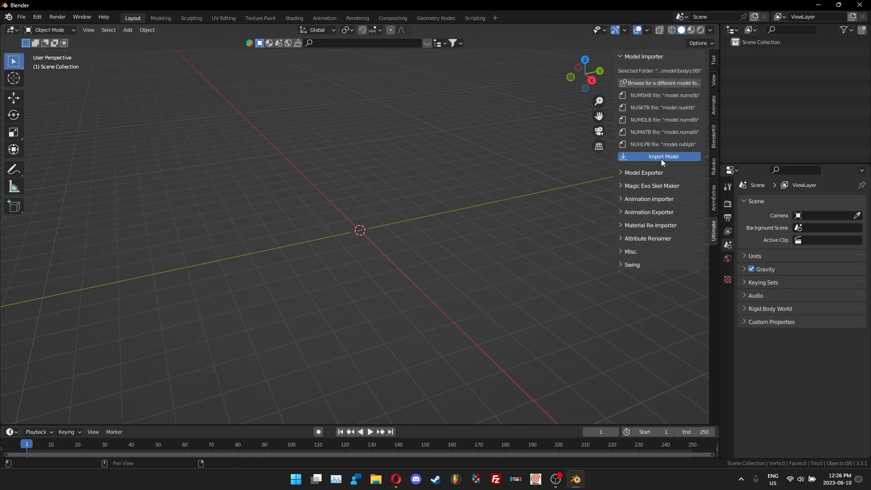
scroll(549, 216, down, 5)
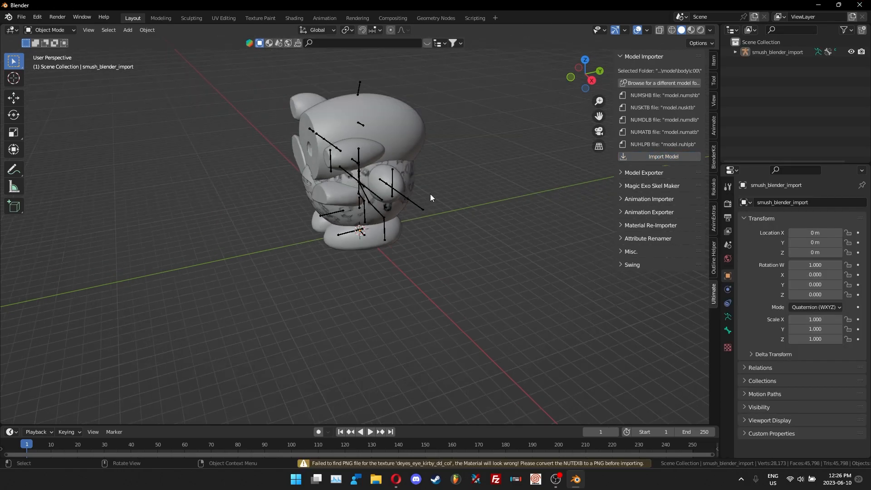
Set the viewport to Material Preview shading and inspect the materials on the imported Kirby model
middle_drag(430, 194, 472, 181)
shift+scroll(492, 172, up, 2)
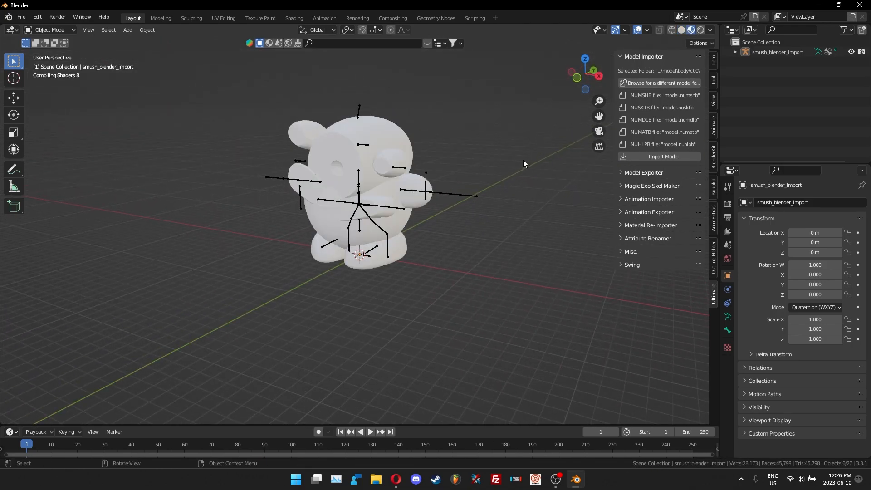
scroll(439, 163, up, 3)
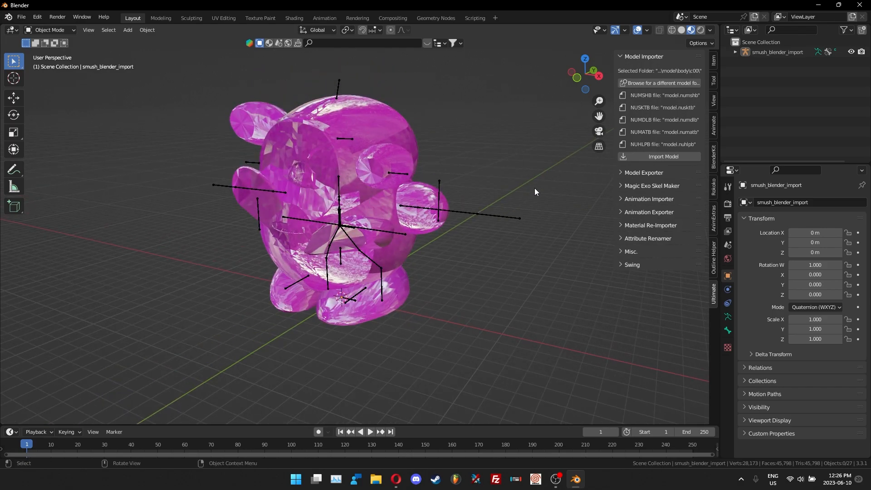
Undo the Kirby model import and delete the restored camera, cube and light from the scene
key(ctrl+z)
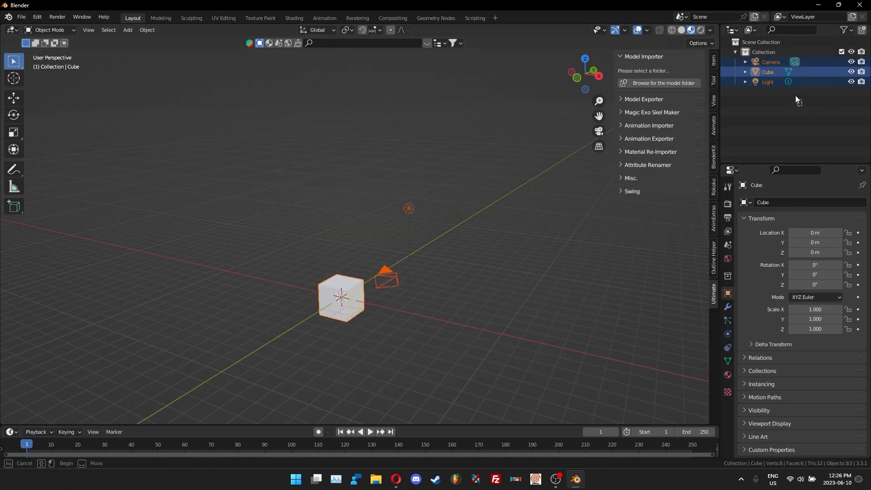
key(Delete)
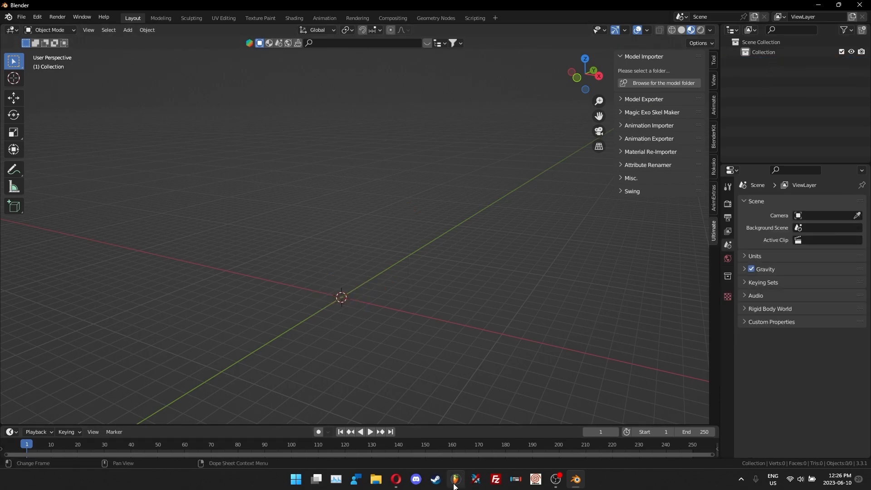
Switch to Toolbox, start a batch texture export and browse to export/fighter/kirby/model/body/c00 for the source files
click(454, 485)
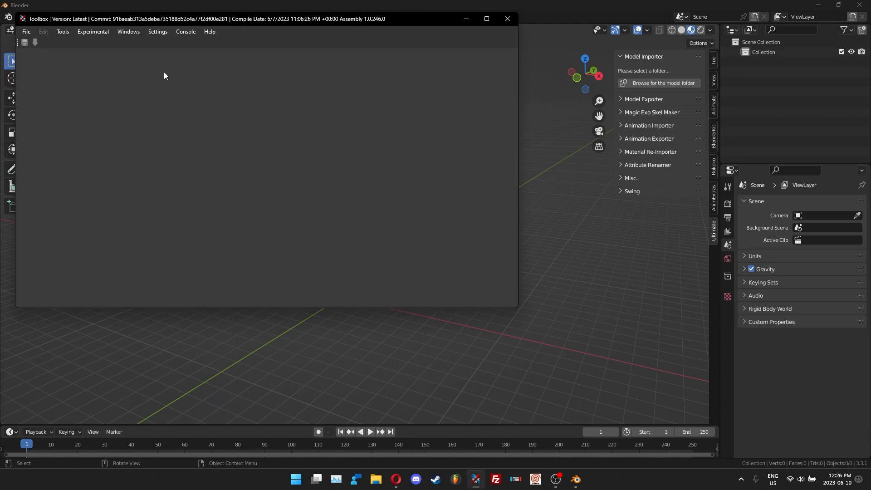
click(63, 31)
click(118, 141)
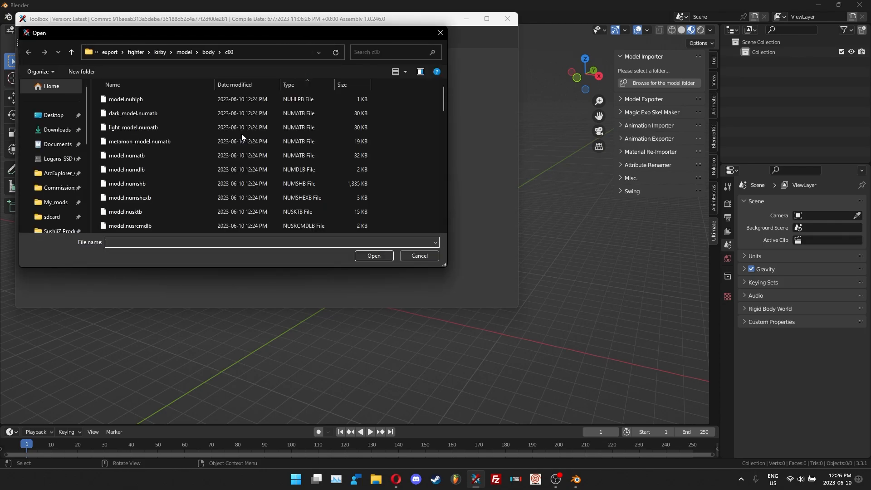
click(109, 52)
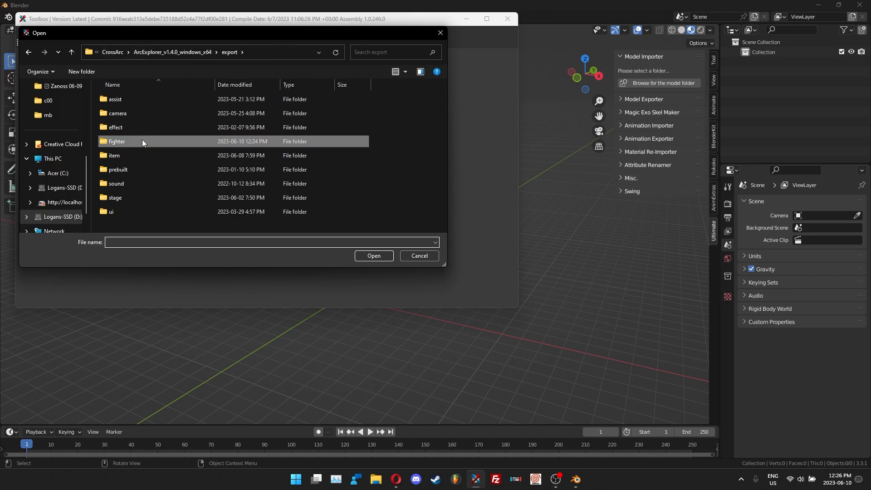
double_click(143, 141)
double_click(134, 98)
double_click(135, 99)
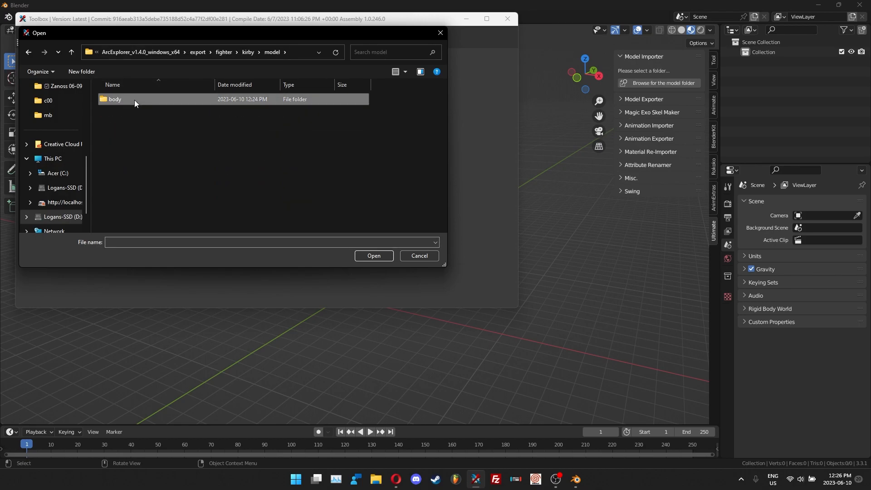
double_click(135, 100)
double_click(134, 99)
scroll(196, 152, down, 2)
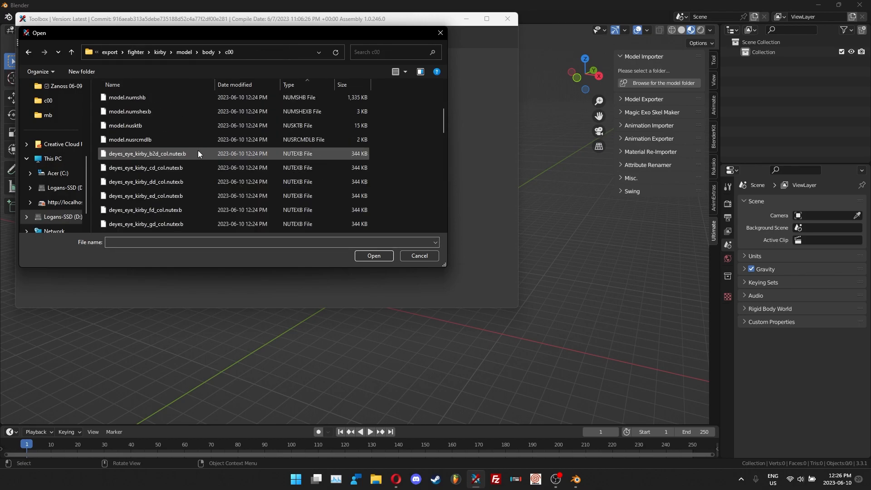
Load all .nutexb textures from deyes_eye_kirby_b2d_col to skin_kirby_001_prm into the batch export
click(189, 154)
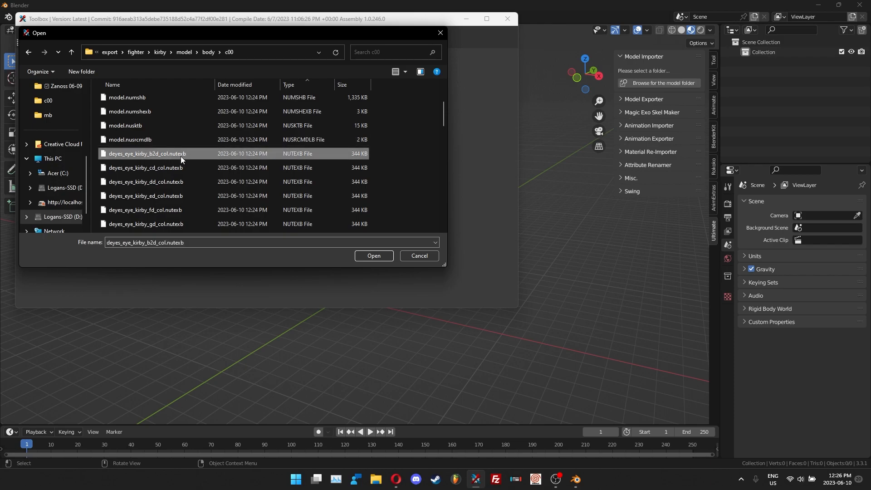
scroll(196, 156, down, 5)
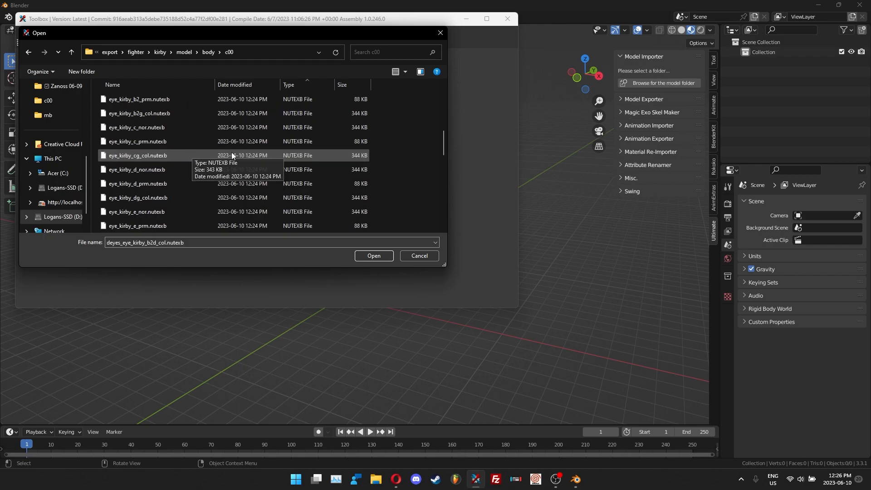
scroll(225, 159, down, 8)
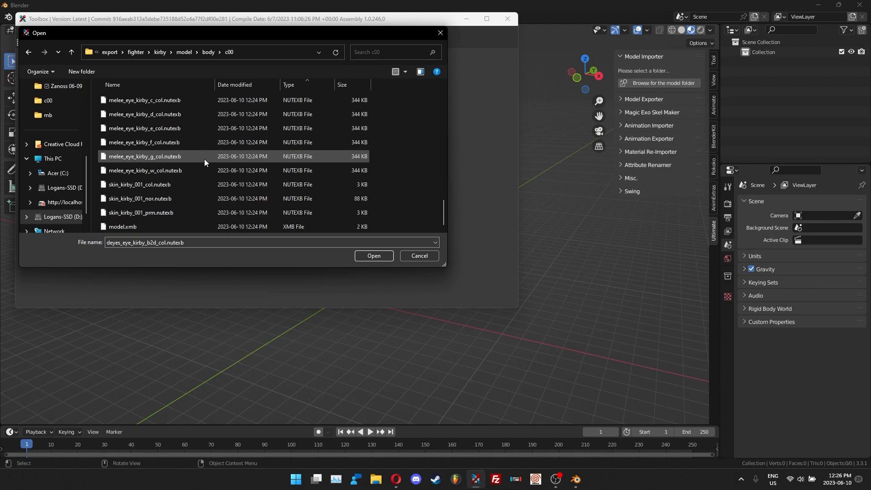
shift+click(186, 212)
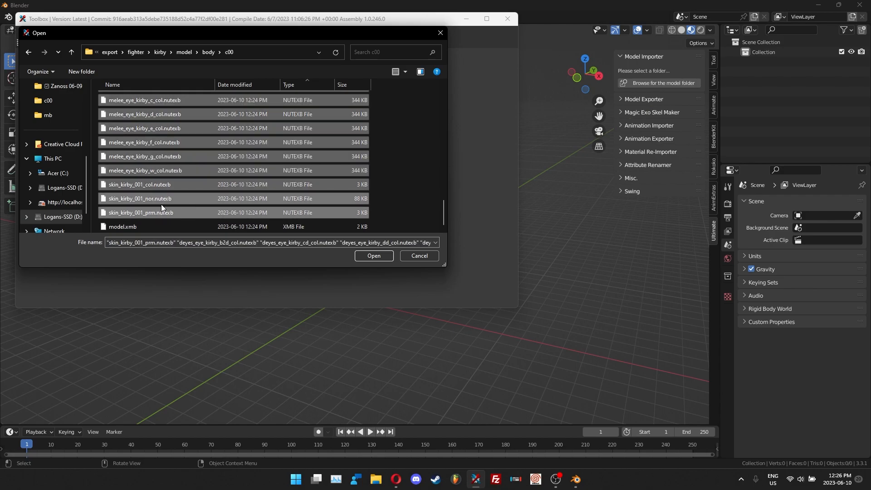
click(391, 256)
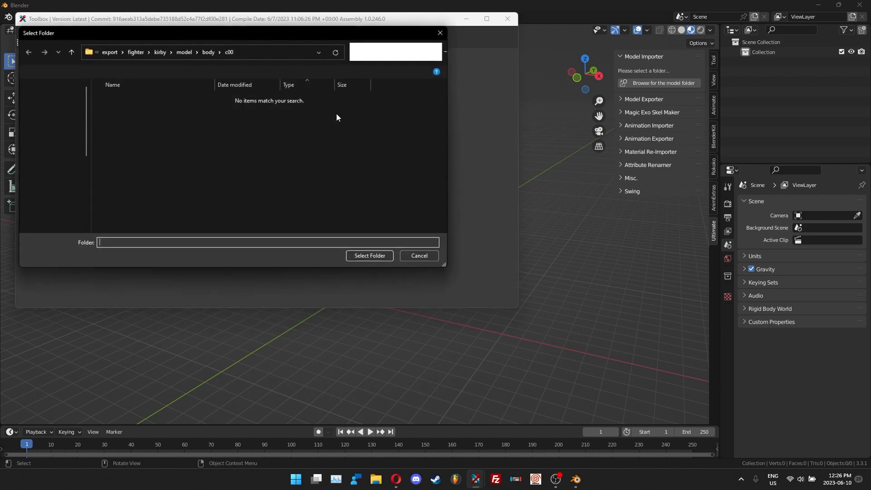
Export the textures as Portable Graphics Network (.png) into the same c00 folder, without subfolders for models/texture archives or archive files
click(369, 257)
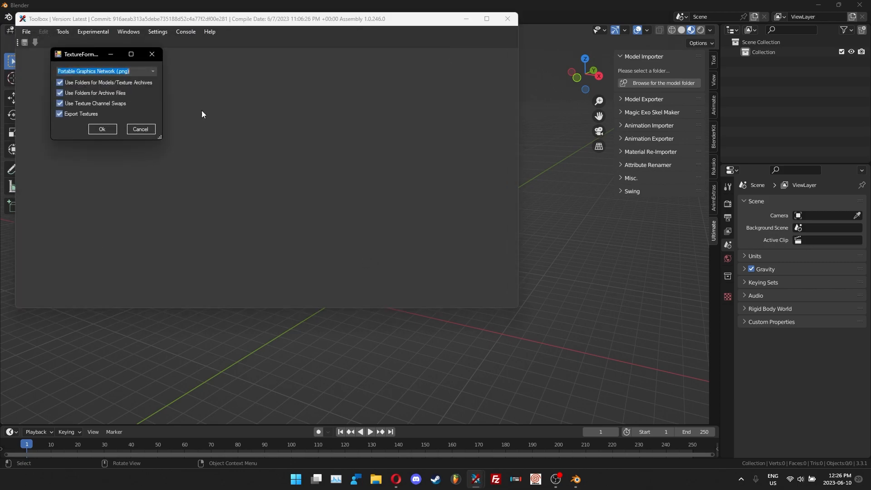
click(116, 84)
click(114, 92)
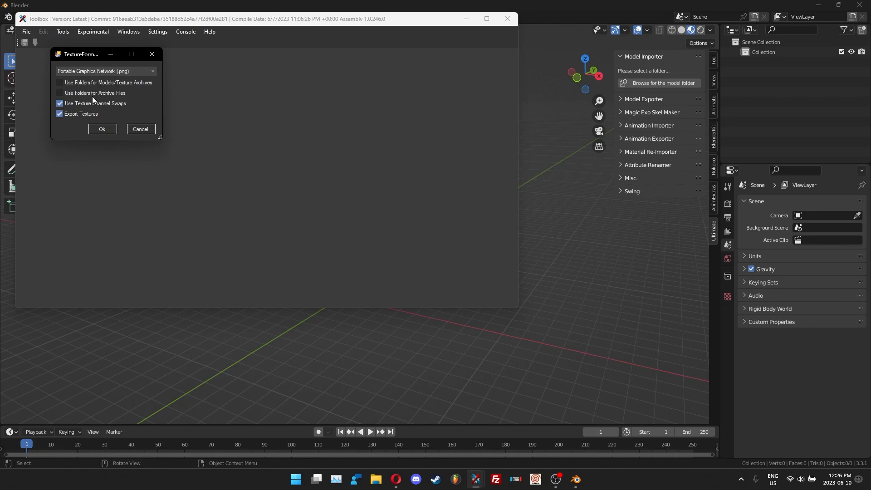
click(103, 130)
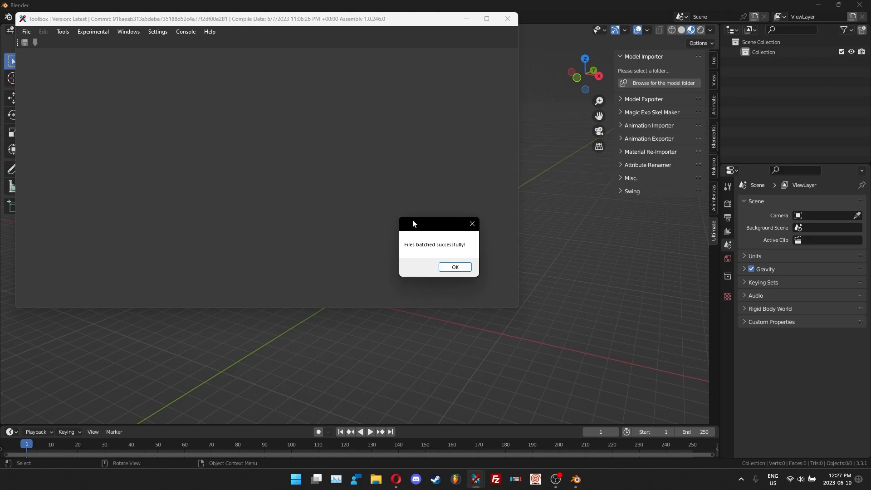
click(461, 268)
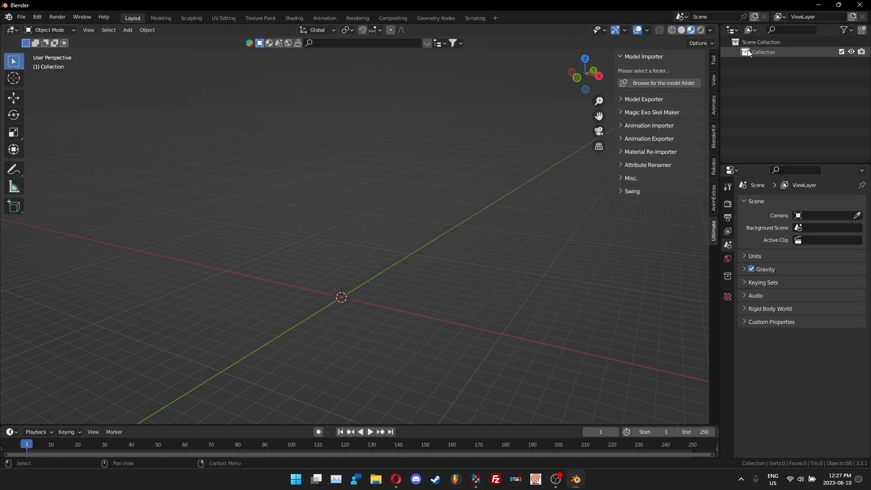
Back in Blender, import Kirby's model from the body/c00 folder and inspect its textured meshes
click(682, 84)
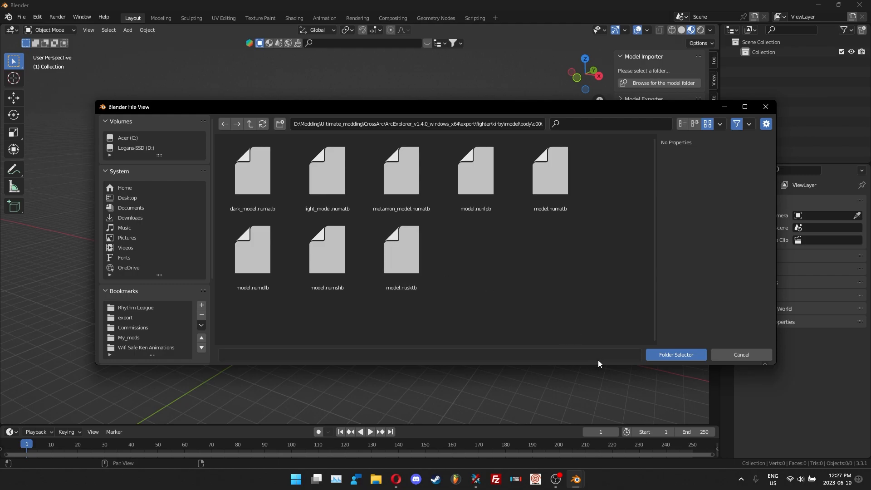
click(652, 355)
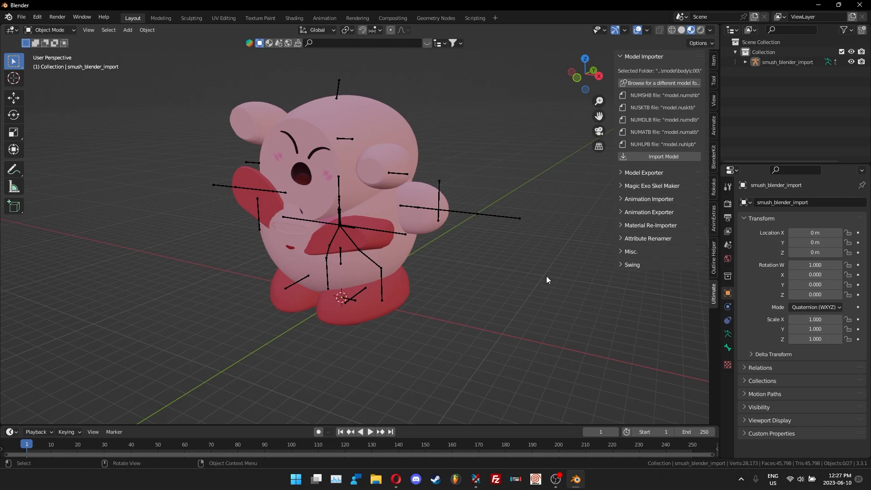
middle_drag(279, 225, 390, 211)
middle_drag(385, 288, 347, 286)
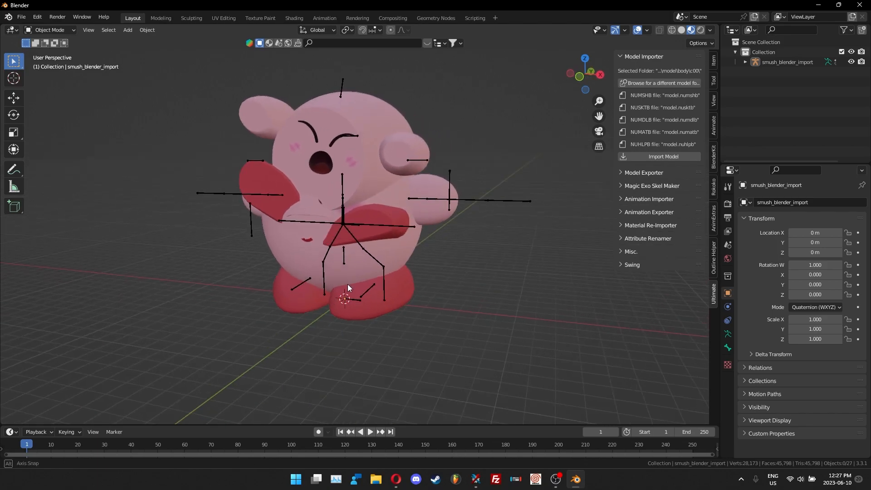
click(364, 131)
click(261, 111)
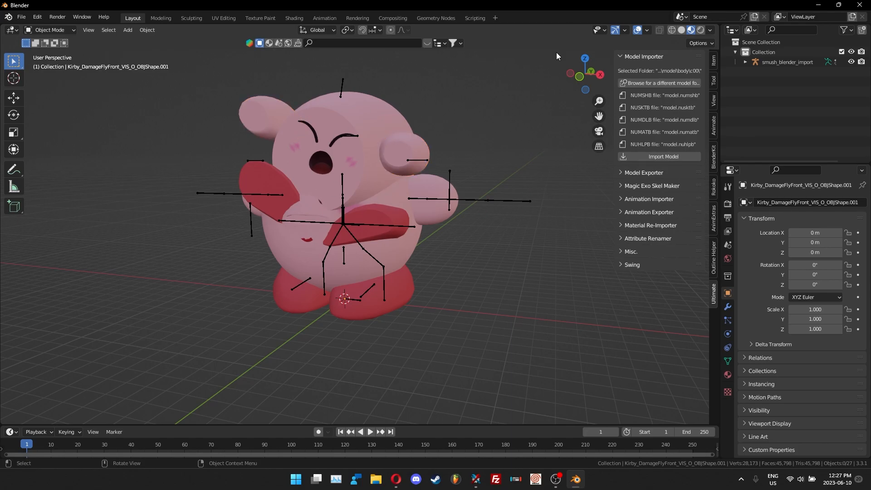
Import the a00wait1.nuanmb animation from fighter/kirby/motion/body/c00 onto the smush_blender_import armature, including transform, material and visibility
click(773, 65)
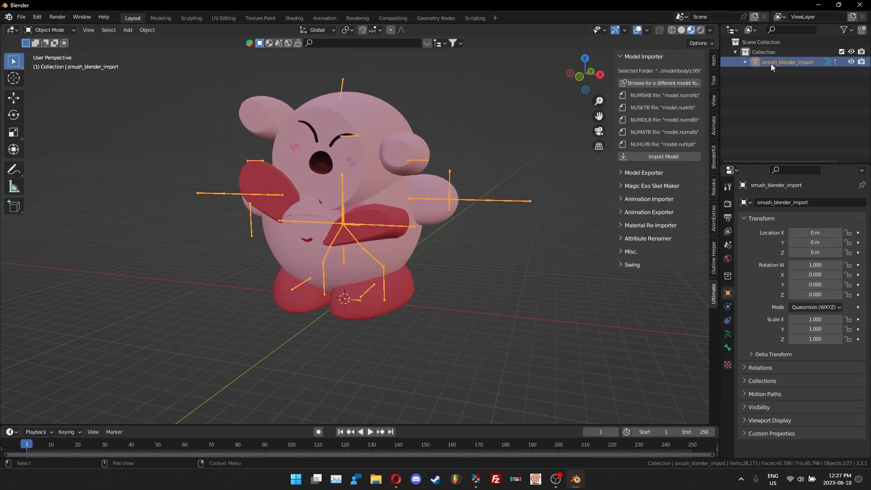
click(60, 31)
click(648, 200)
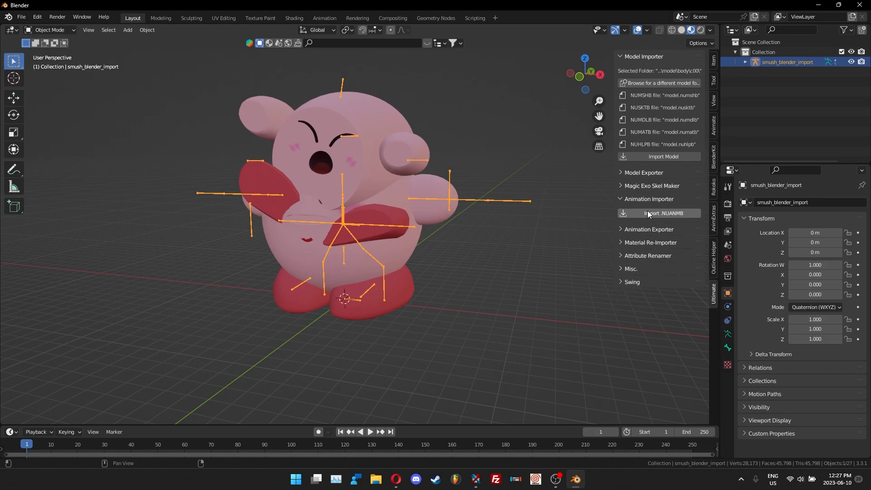
click(688, 217)
click(150, 318)
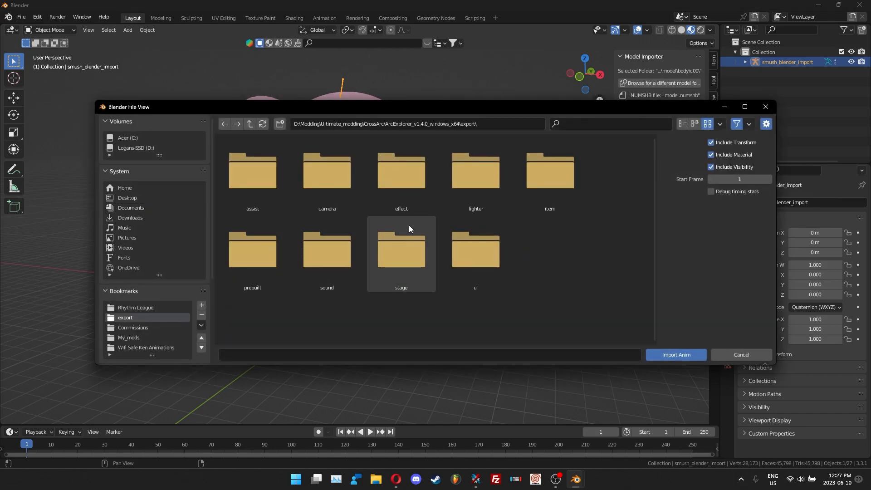
double_click(497, 188)
double_click(269, 172)
double_click(323, 173)
double_click(272, 173)
double_click(272, 174)
click(410, 183)
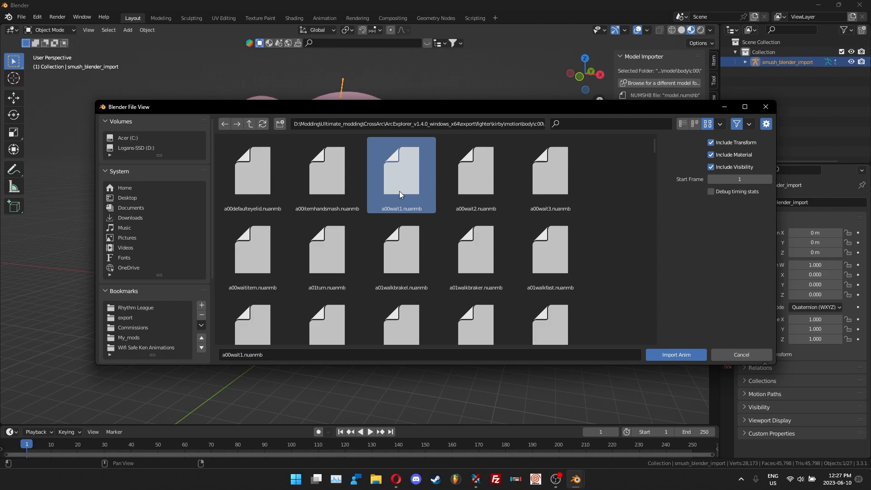
double_click(399, 195)
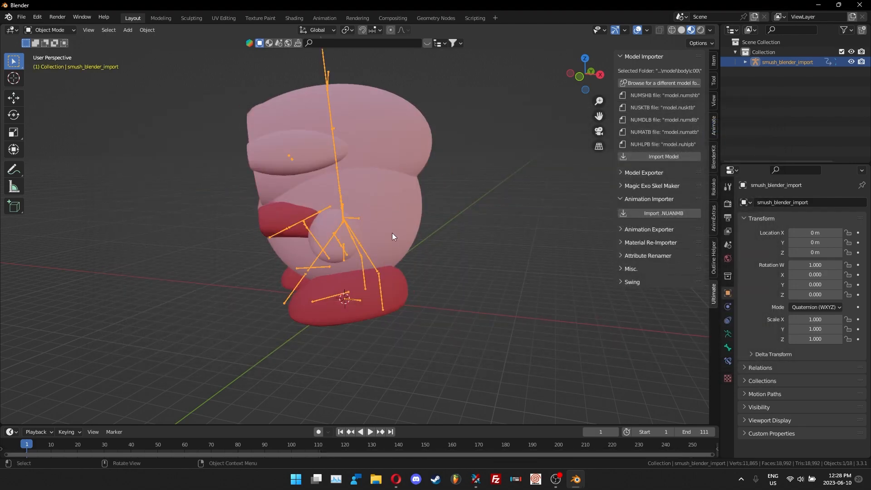
Switch to the Animation workspace with the imported Kirby armature
click(324, 17)
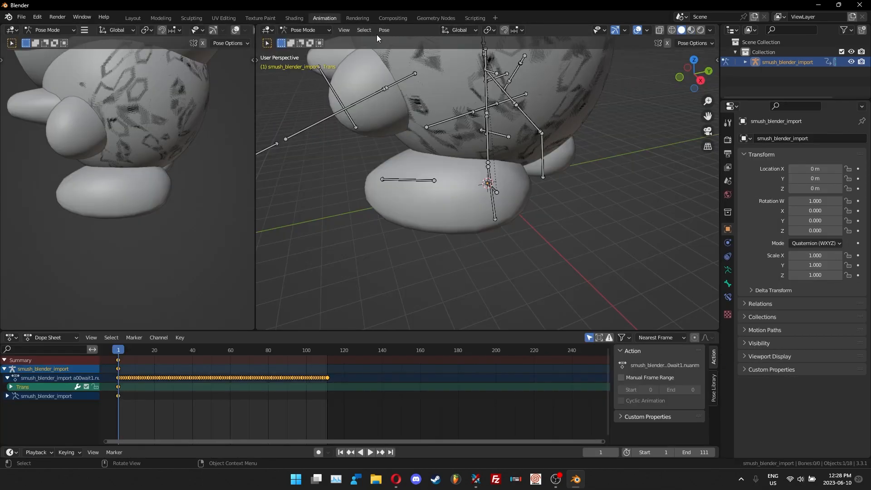
Frame Kirby's whole body in both 3D viewports and display each one in Material Preview shading
scroll(192, 148, down, 4)
middle_drag(237, 152, 194, 58)
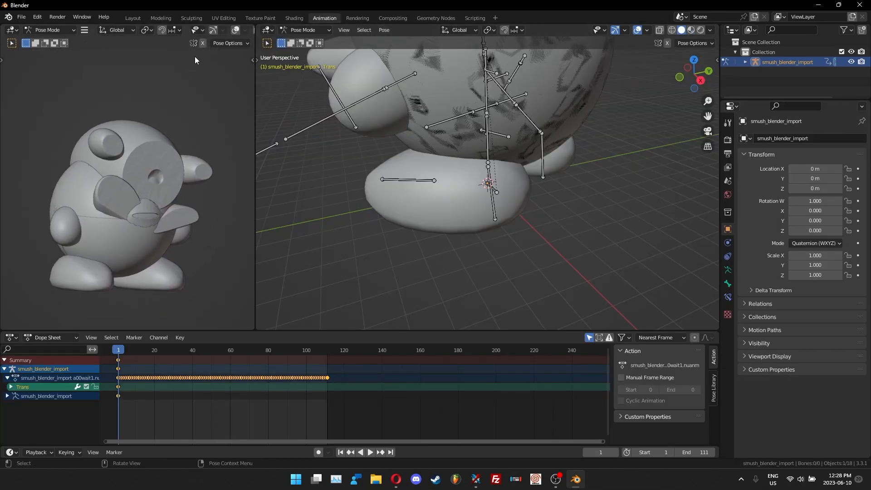
scroll(227, 29, down, 4)
click(227, 29)
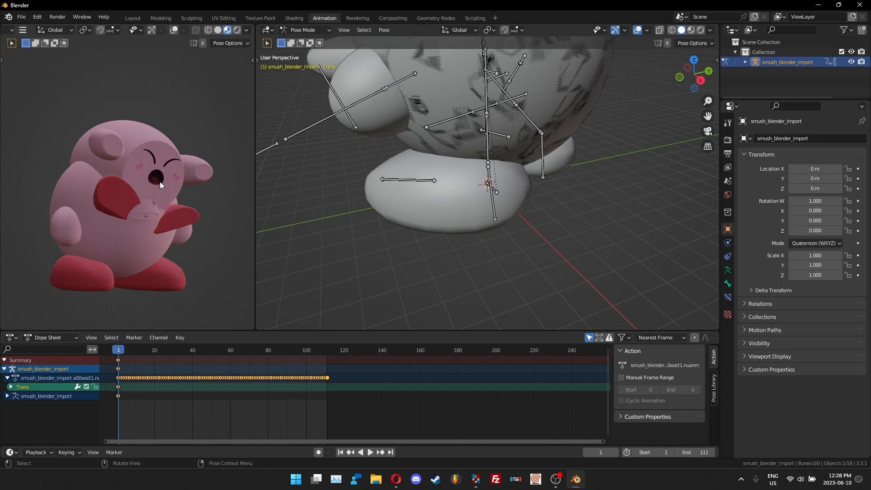
scroll(507, 146, down, 3)
middle_drag(507, 145, 592, 97)
click(692, 30)
middle_drag(518, 175, 648, 159)
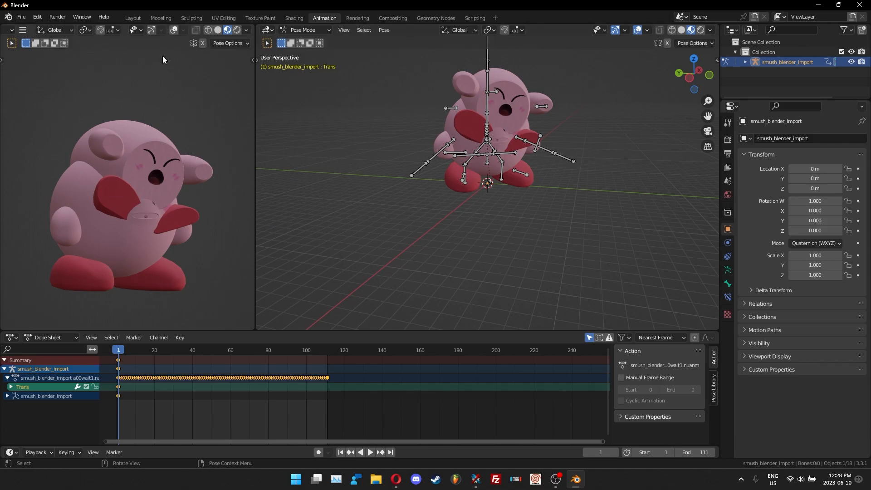
click(22, 32)
mouse_move(31, 42)
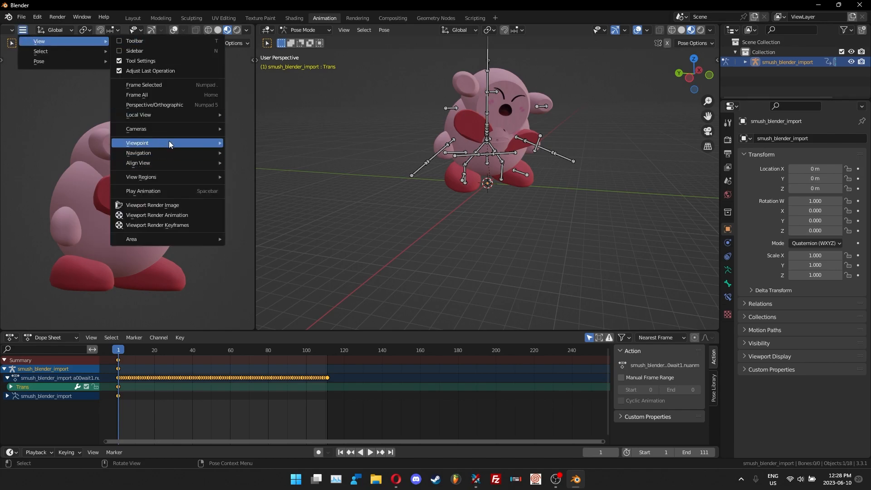
mouse_move(169, 140)
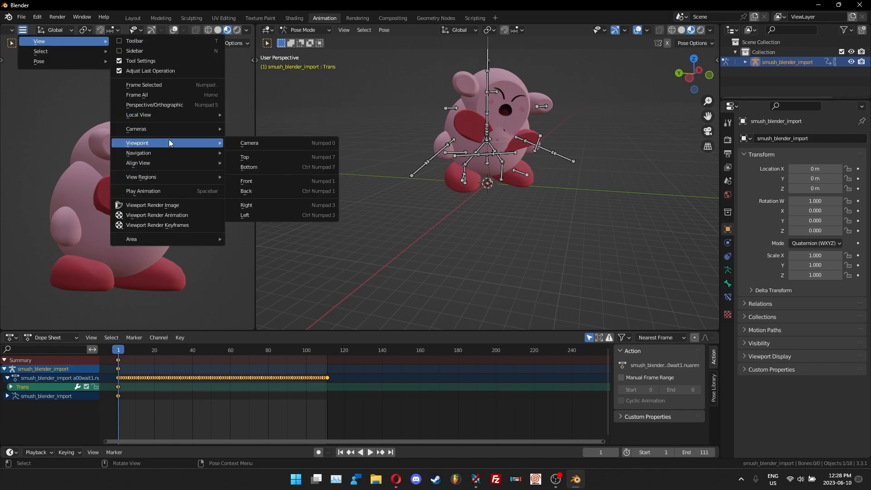
click(248, 215)
middle_drag(520, 78, 459, 190)
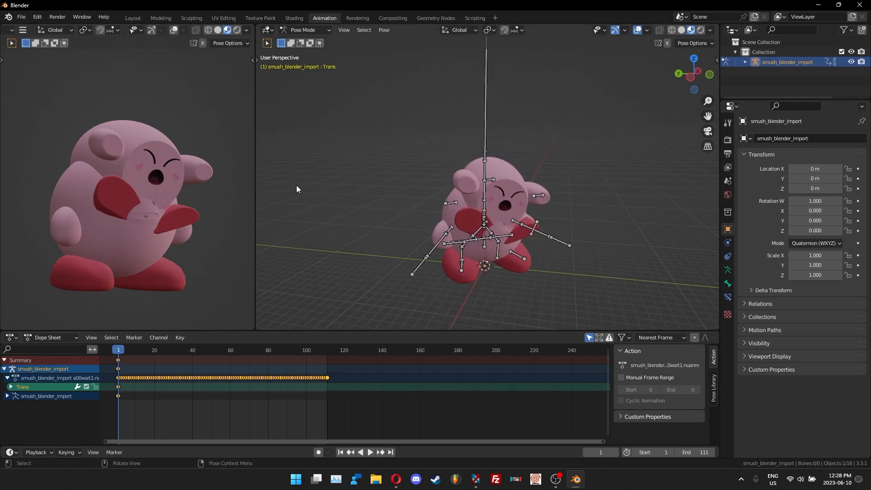
scroll(166, 151, up, 2)
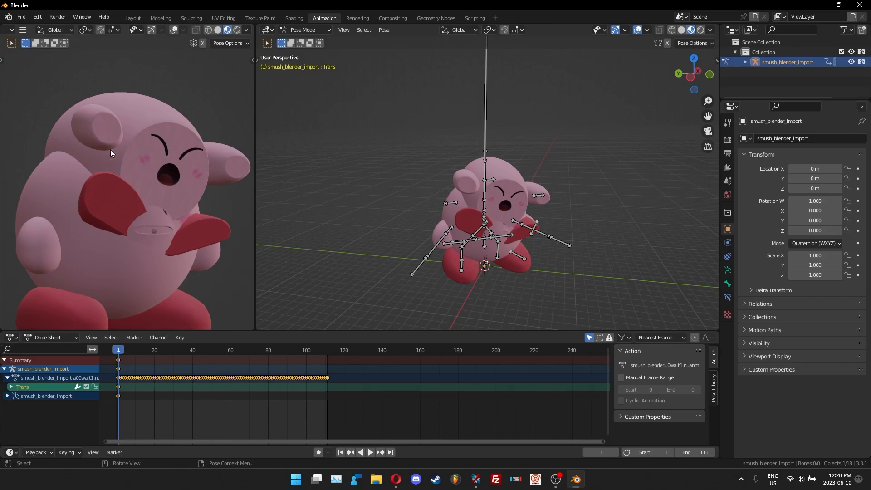
scroll(144, 130, down, 1)
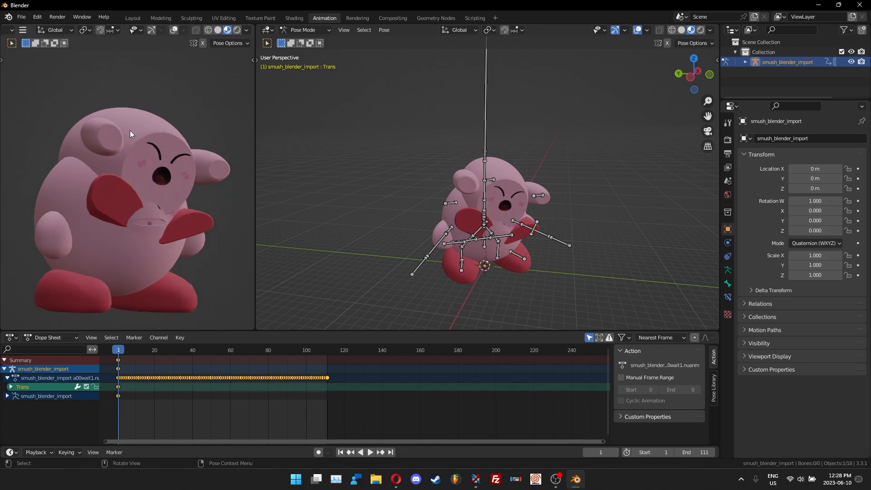
scroll(524, 204, up, 3)
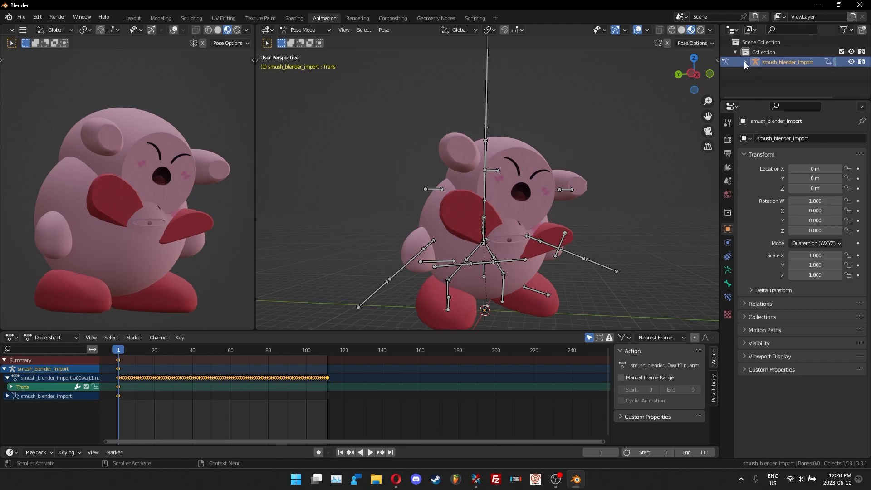
Autofill the Ultimate Visibility Track Entries in the smush_blender_import armature's Ultimate Animation Data
click(810, 62)
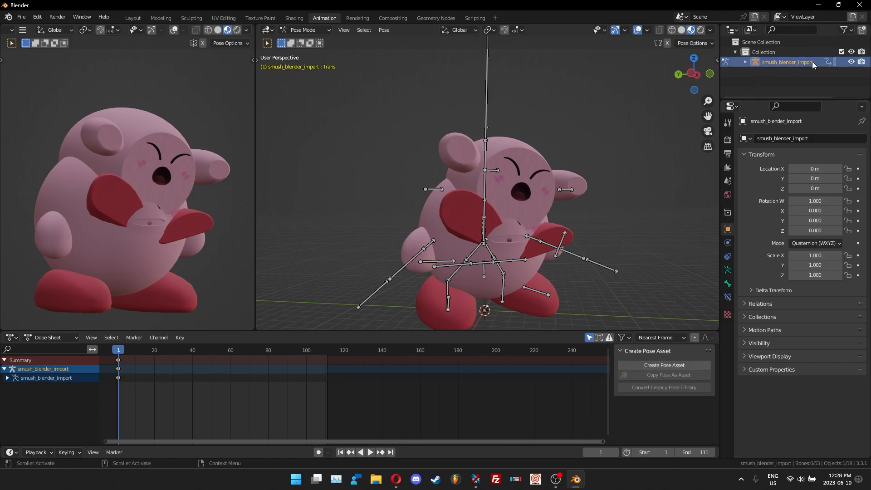
click(727, 271)
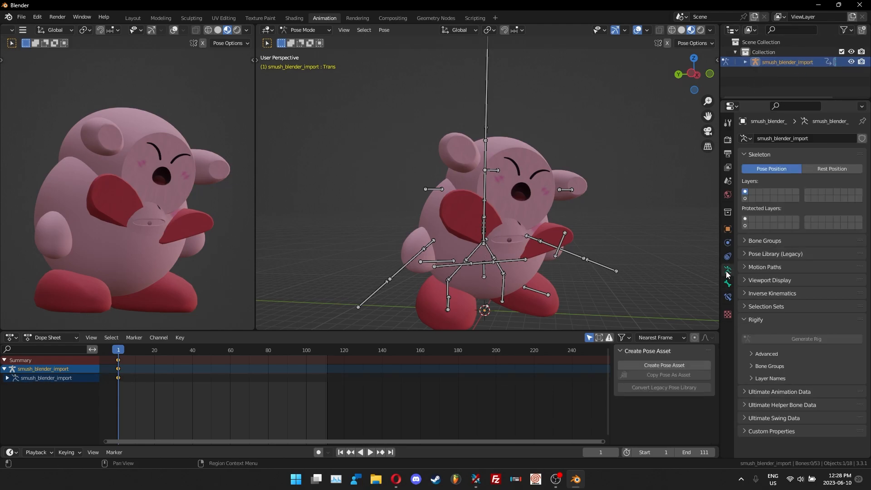
scroll(787, 381, down, 1)
click(783, 399)
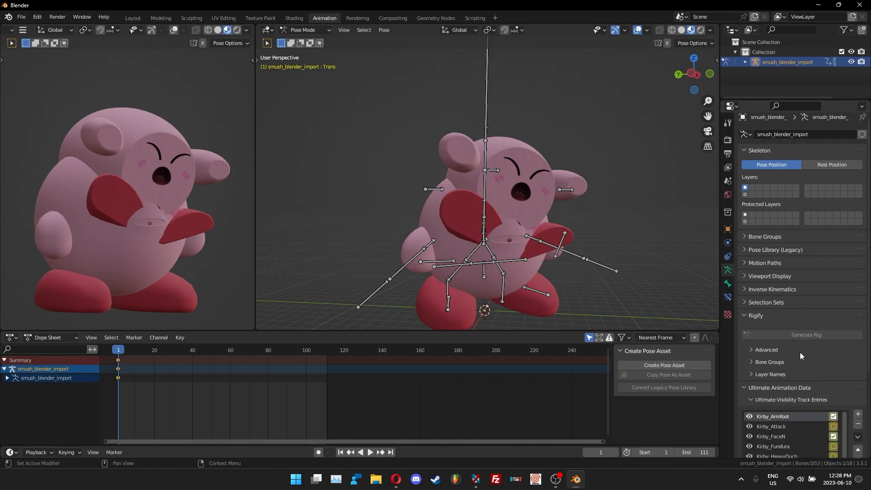
scroll(813, 317, down, 5)
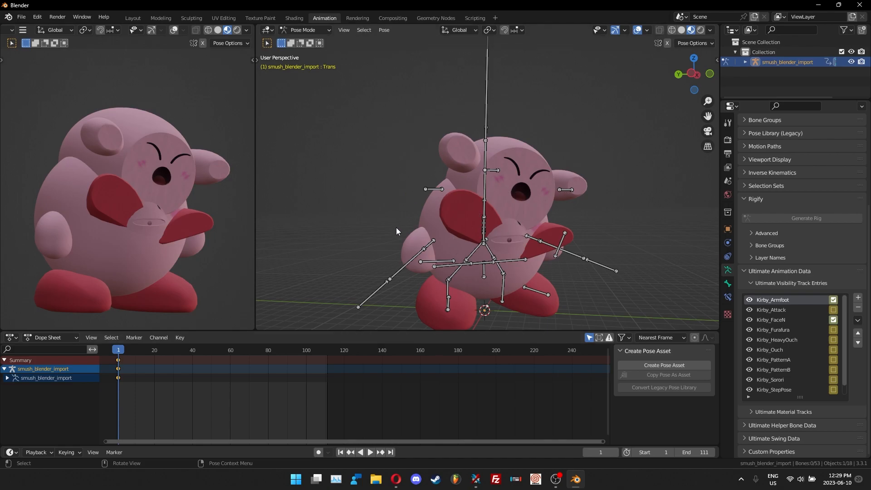
scroll(789, 356, down, 1)
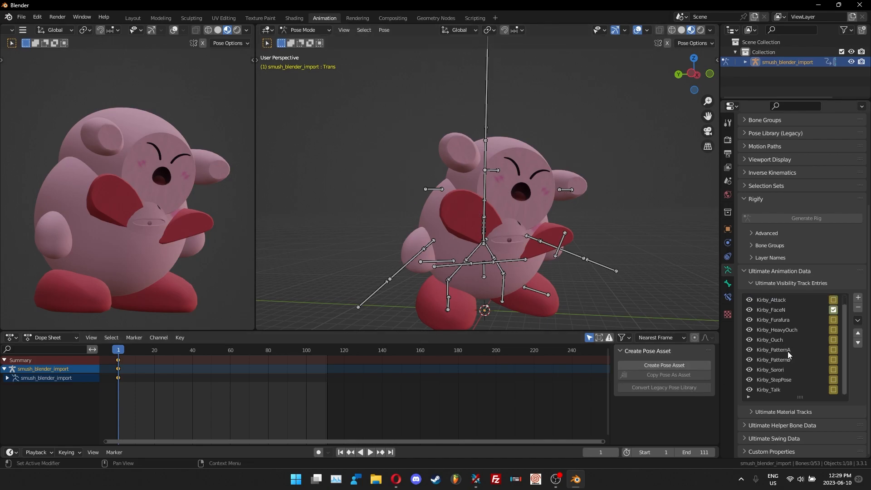
click(857, 322)
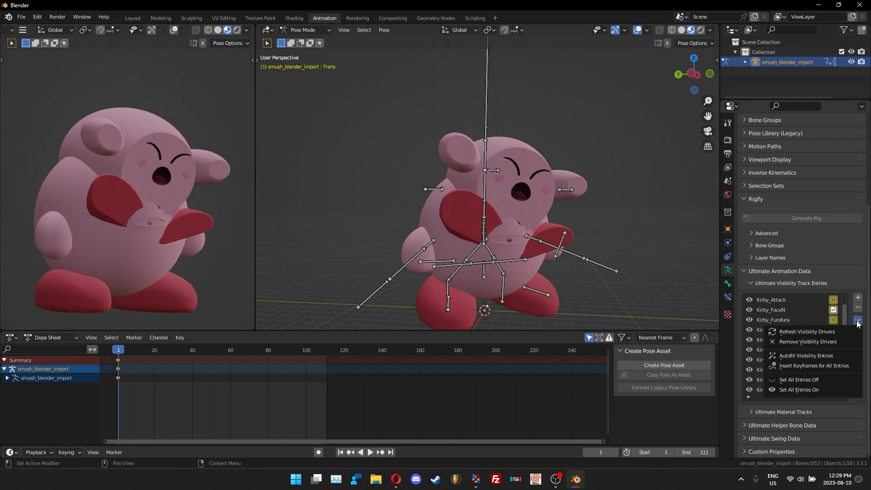
click(795, 356)
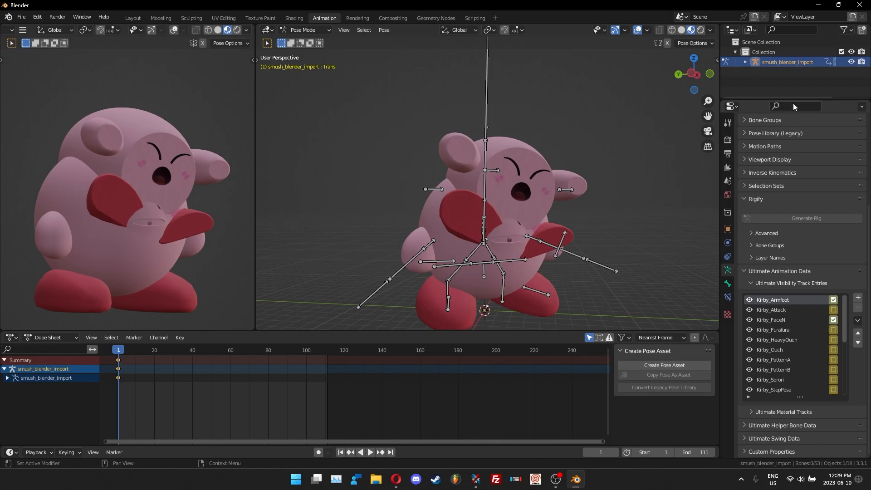
Lengthen the visibility track list to show more entries at once, down to Kirby_Eye4
scroll(816, 350, down, 4)
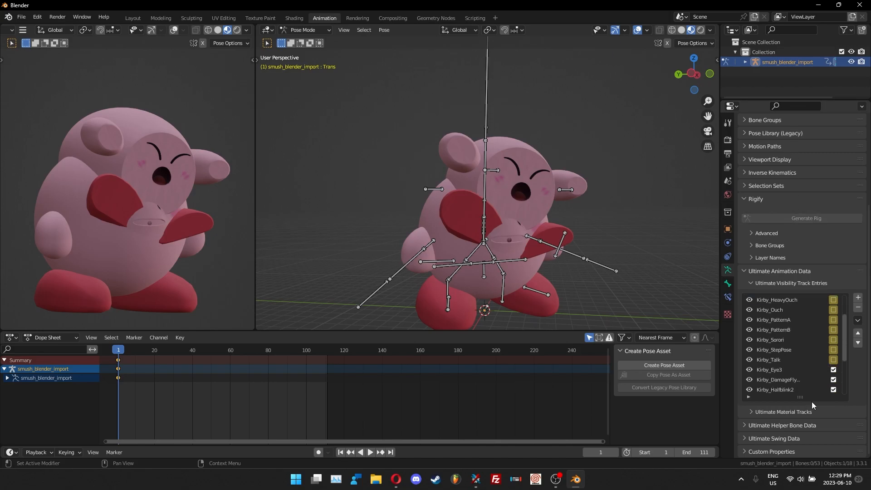
drag(812, 400, 821, 476)
scroll(867, 205, down, 5)
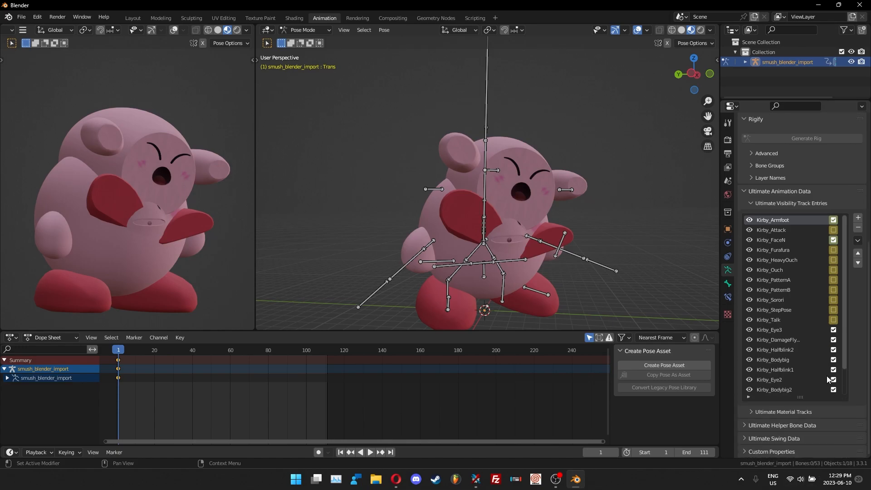
scroll(802, 390, down, 3)
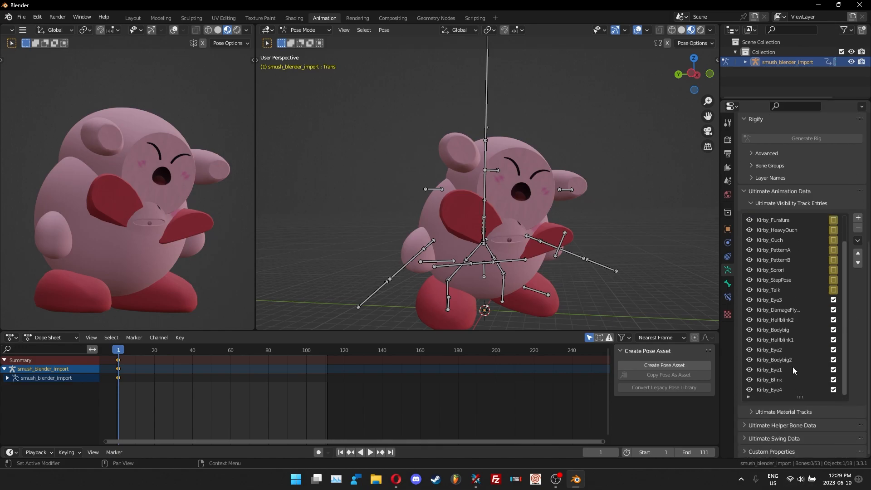
Disable the unkeyed visibility entries from Kirby_Eye3 through Kirby_Eye4, including the Halfblink, Bodybig, Eye and Blink meshes
click(781, 299)
click(825, 390)
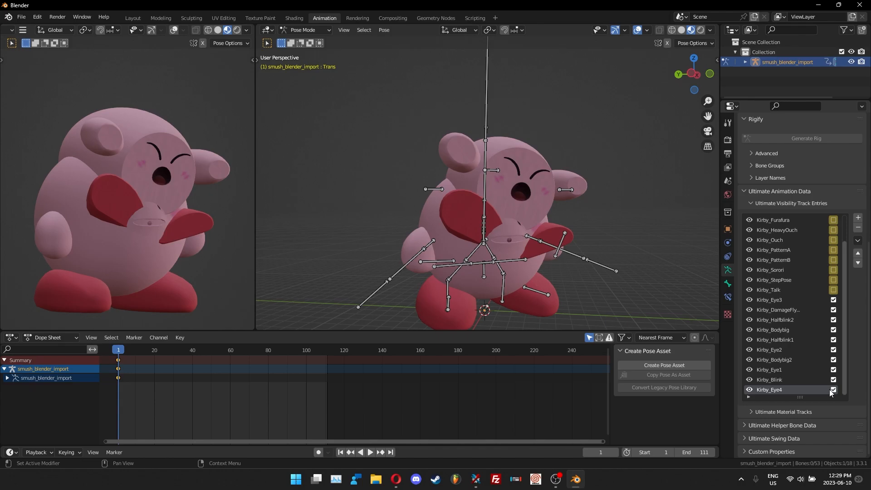
click(833, 390)
click(834, 378)
click(834, 368)
click(834, 359)
click(834, 349)
click(835, 330)
click(834, 320)
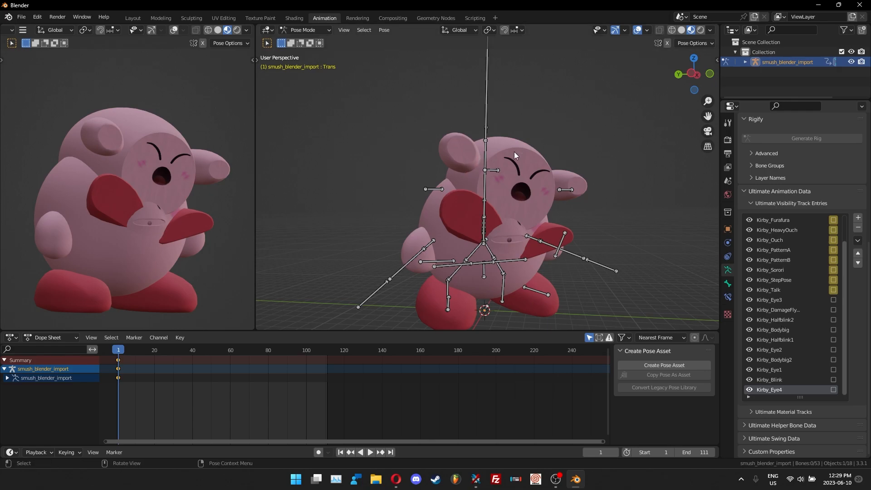
Insert keyframes for all visibility entries at frame 1 and refresh the visibility drivers
click(859, 241)
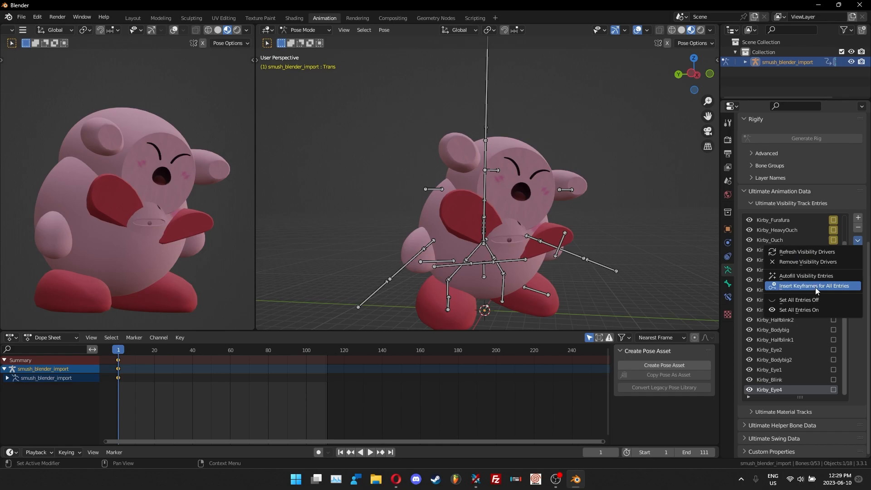
click(816, 286)
click(858, 241)
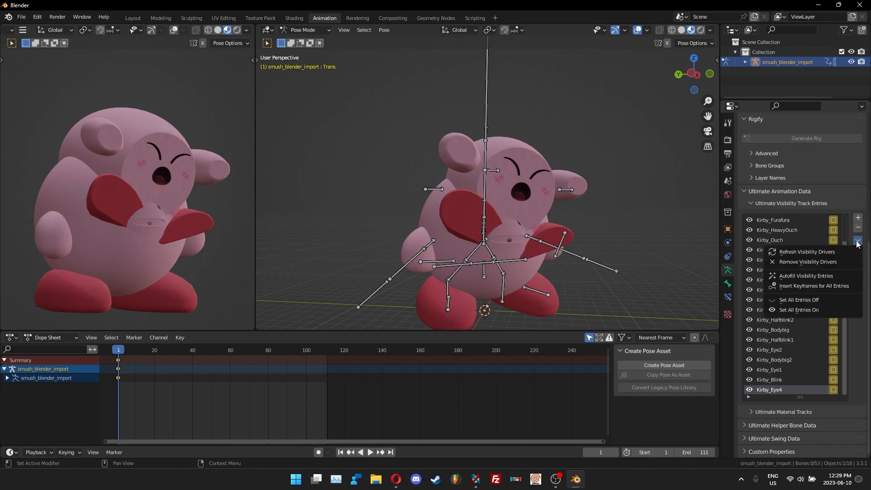
click(812, 252)
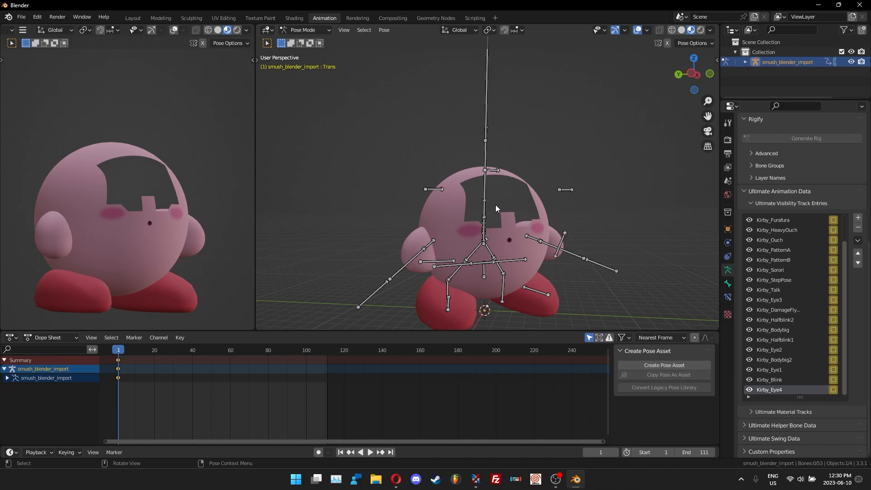
Enable visibility for the Kirby_Eye1 entry
click(770, 370)
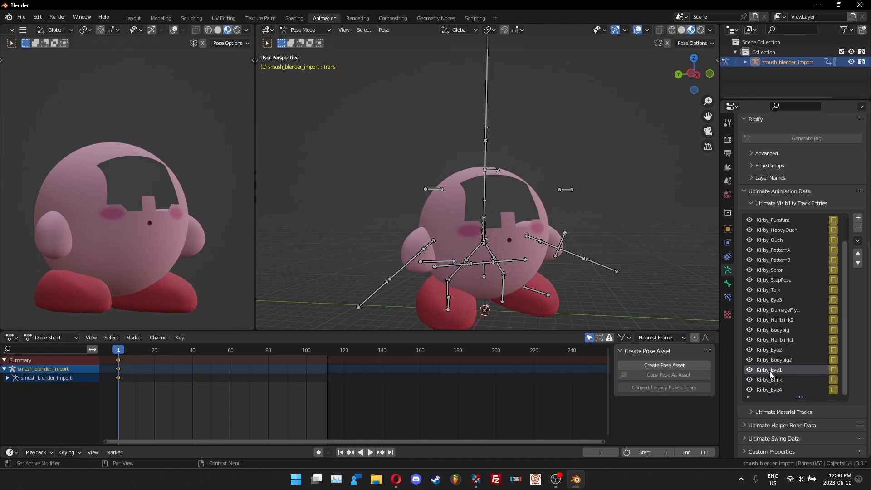
click(833, 370)
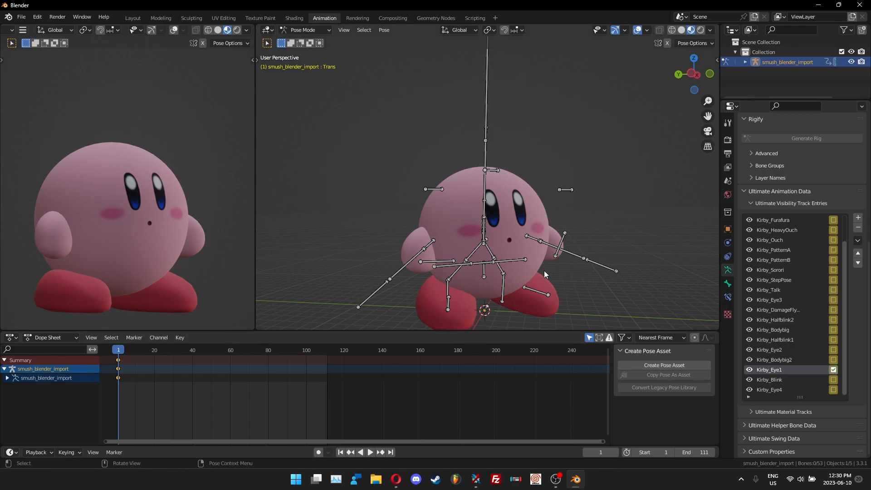
Select the ArmL bone and swing it upward with the Rotate tool
click(550, 245)
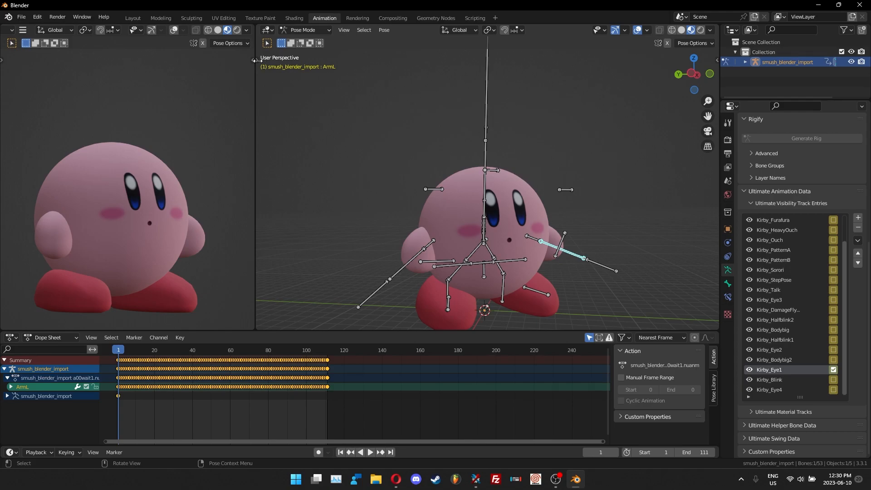
click(255, 60)
click(270, 115)
middle_drag(639, 244, 610, 240)
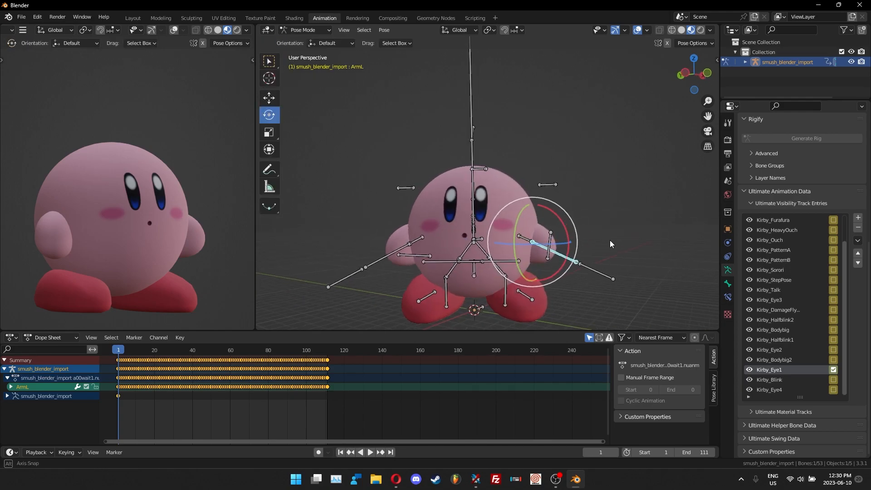
drag(560, 261, 561, 178)
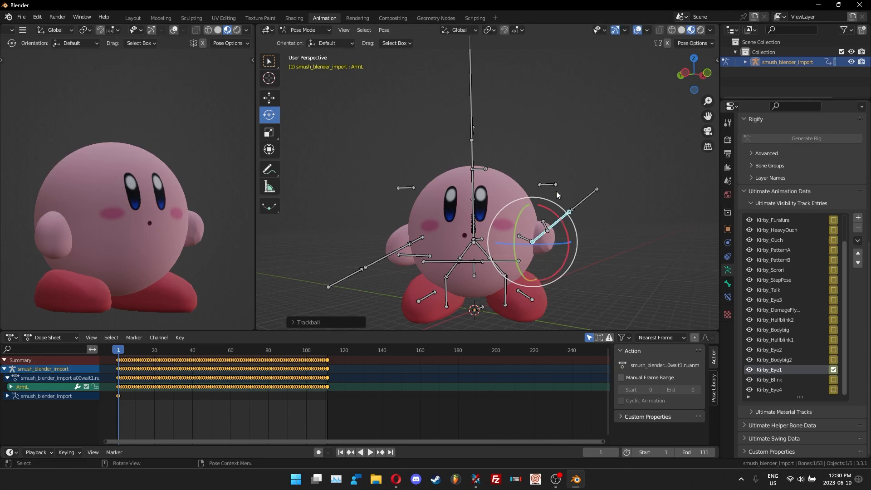
Try inserting a Rotation keyframe for the raised ArmL bone at frame 1, and undo the arm's pose change
key(i)
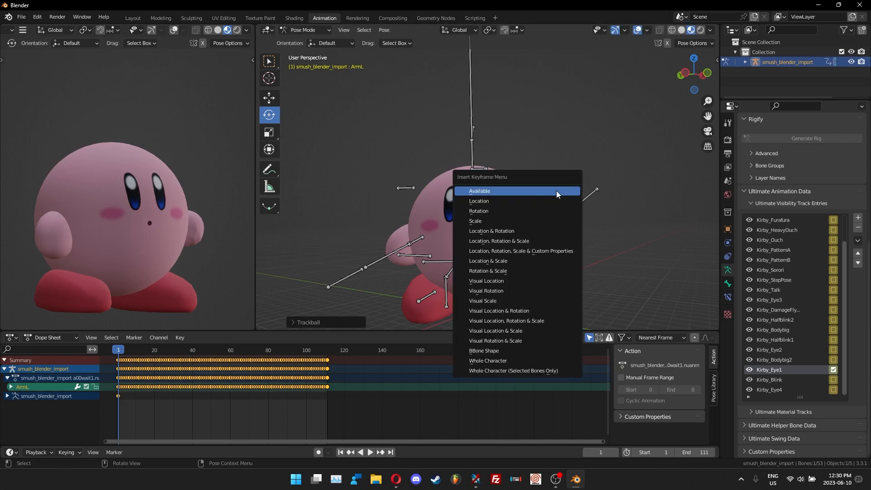
click(539, 209)
key(i)
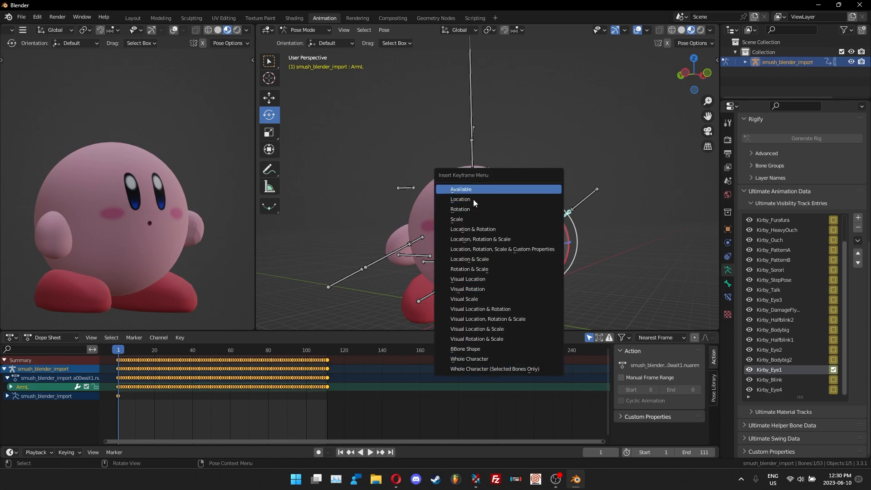
key(space)
drag(119, 349, 118, 356)
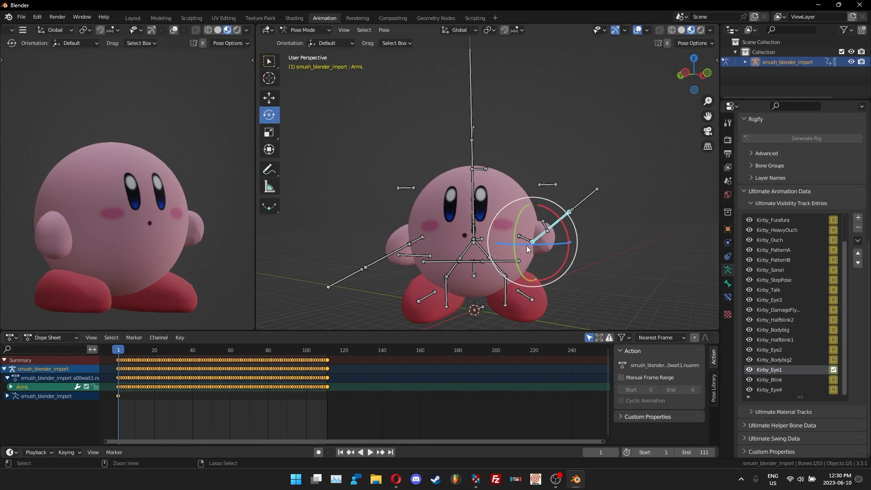
key(ctrl+z)
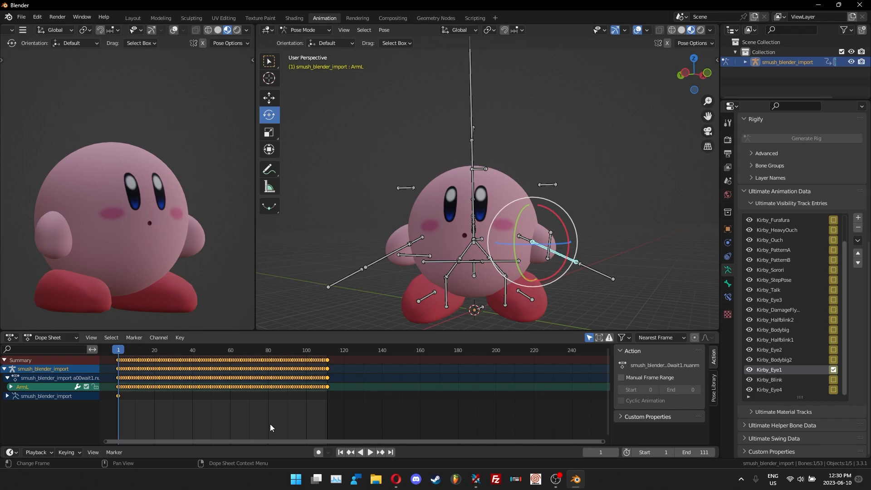
Examine the closely spaced a00wait1 keyframes in the Dope Sheet and play back the animation
scroll(160, 405, up, 3)
middle_drag(192, 402, 333, 411)
scroll(349, 415, up, 6)
scroll(350, 415, up, 4)
scroll(254, 410, up, 7)
middle_drag(254, 410, 448, 411)
key(space)
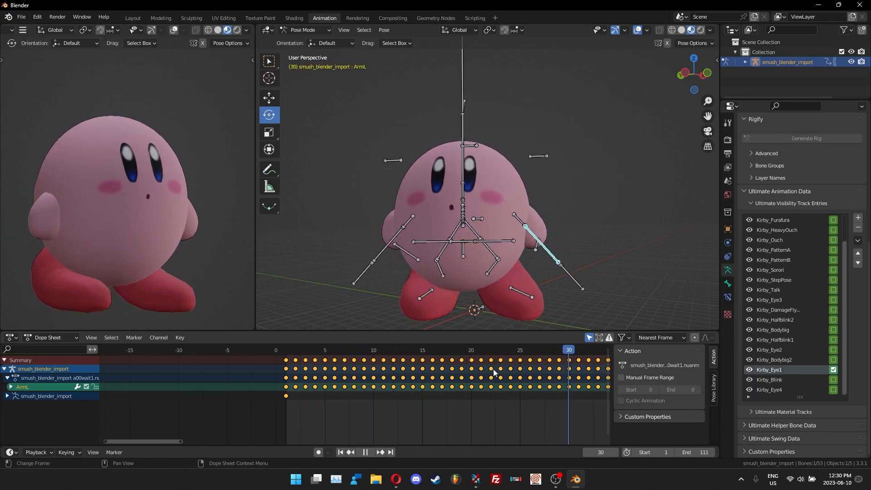
key(Escape)
Clean the redundant keyframes of the ArmL bone across the a00wait1 animation
scroll(294, 366, down, 5)
scroll(443, 418, down, 1)
middle_drag(443, 417, 368, 420)
scroll(350, 414, up, 12)
middle_drag(170, 404, 249, 405)
scroll(231, 386, up, 3)
click(180, 338)
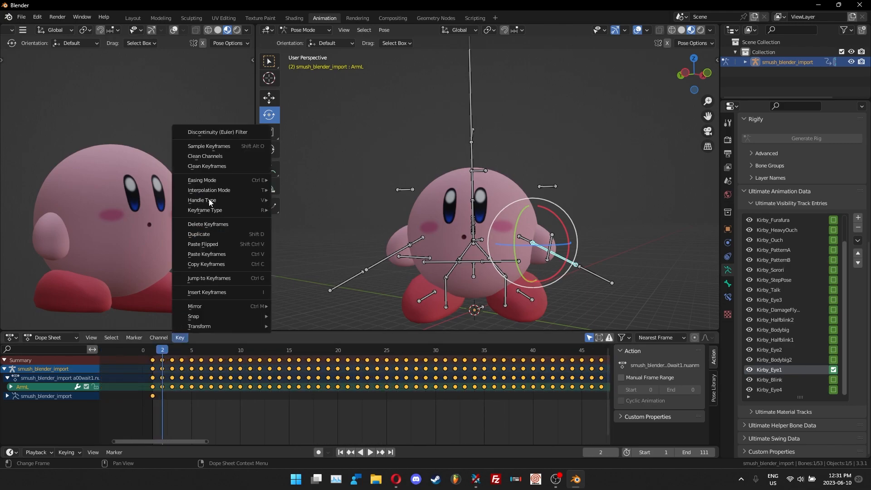
click(215, 164)
ctrl+middle_drag(341, 337, 32, 391)
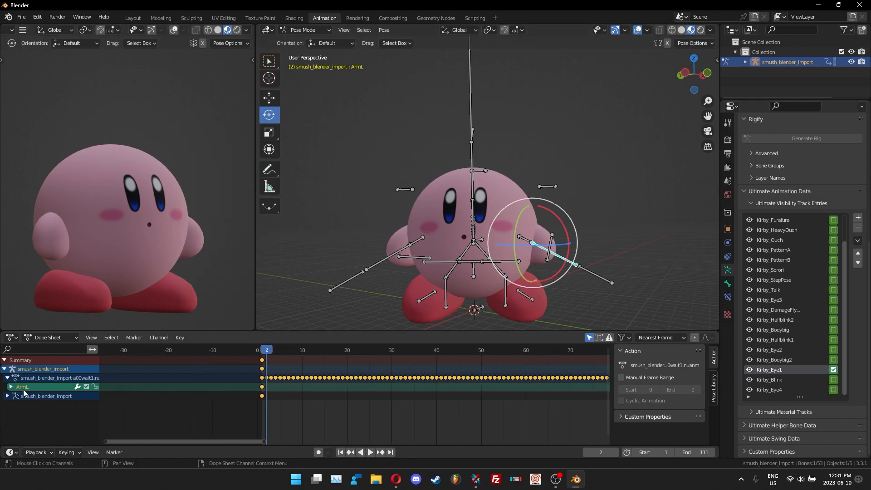
Show the channels of all bones in the Dope Sheet, clean their redundant keyframes, and play back the animation
click(588, 337)
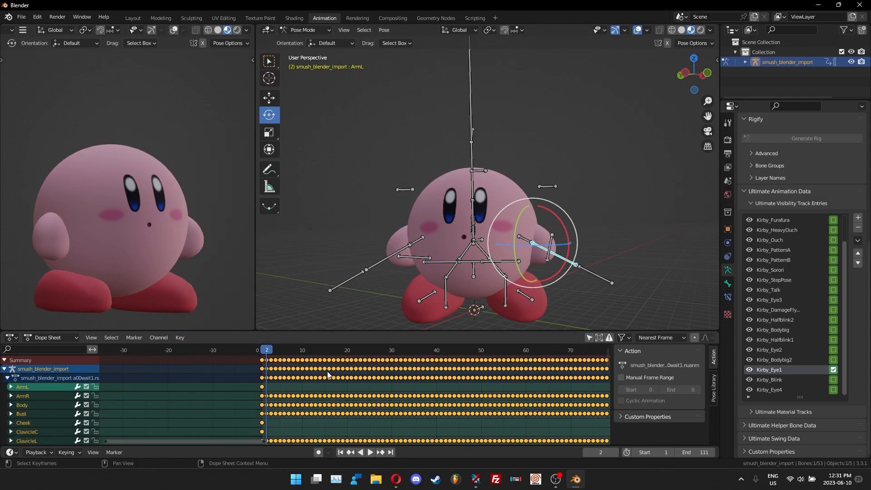
scroll(330, 371, down, 4)
key(space)
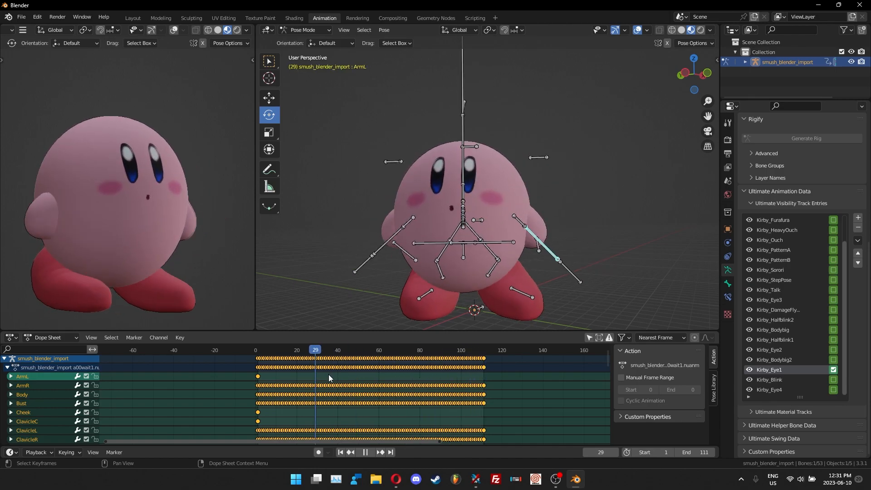
key(Escape)
click(181, 338)
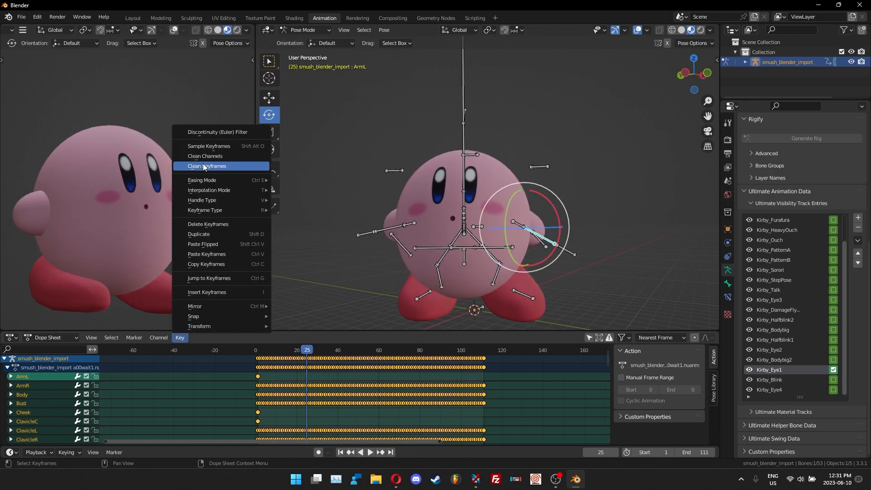
click(203, 166)
click(268, 349)
key(space)
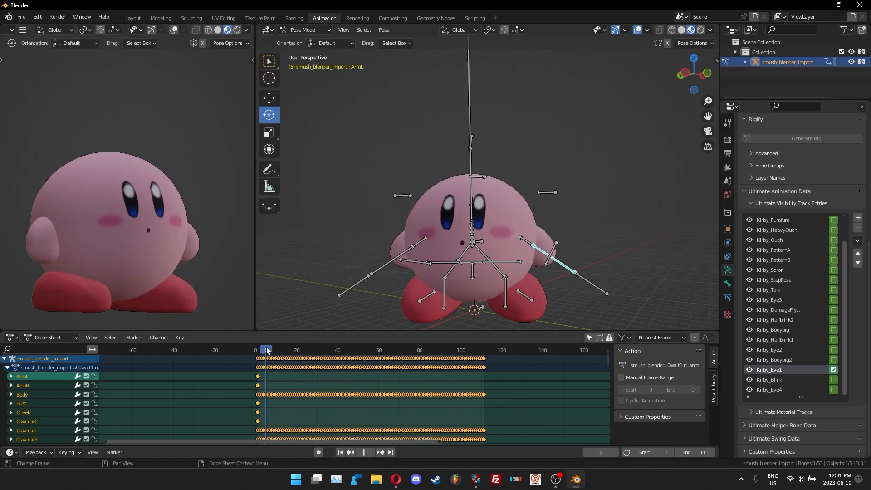
drag(466, 351, 290, 361)
key(space)
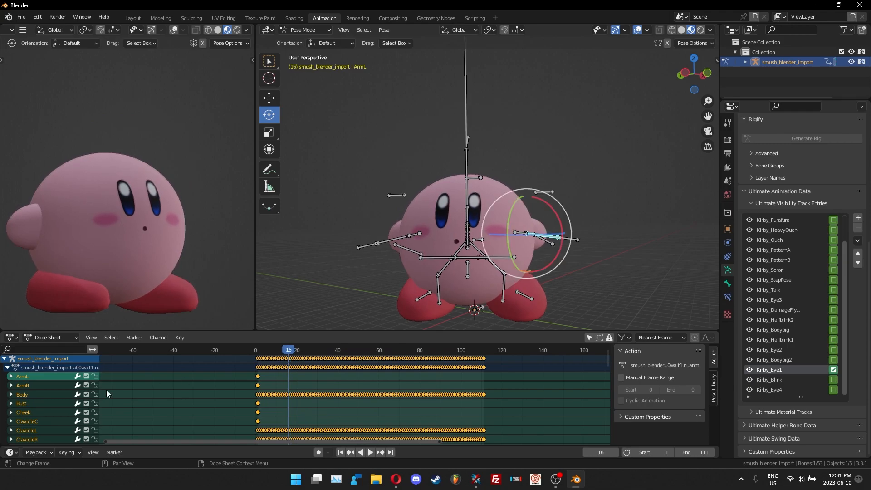
Find the KneeL channel, check its sparse keyframes from frame 77, and play back the motion
scroll(113, 388, down, 8)
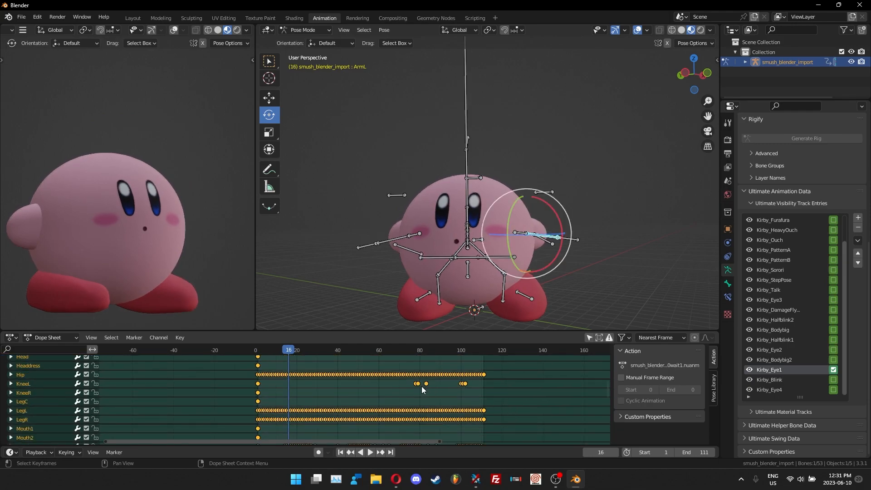
click(370, 393)
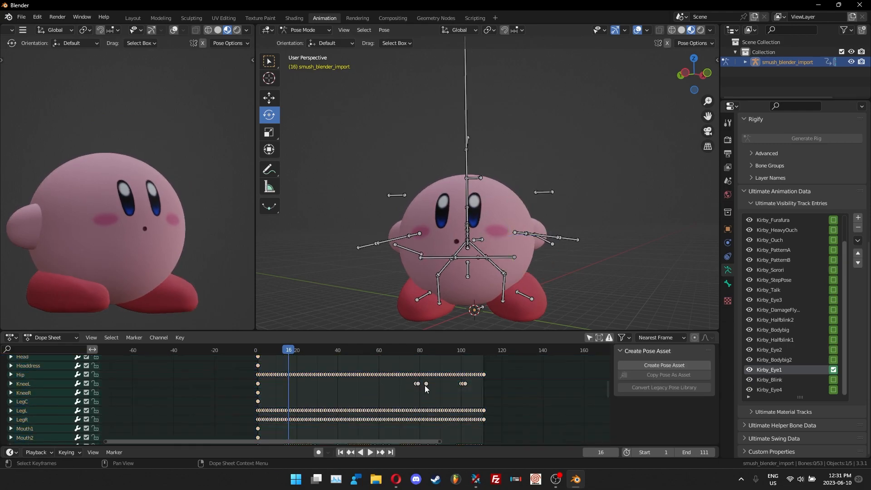
scroll(425, 385, up, 5)
click(495, 350)
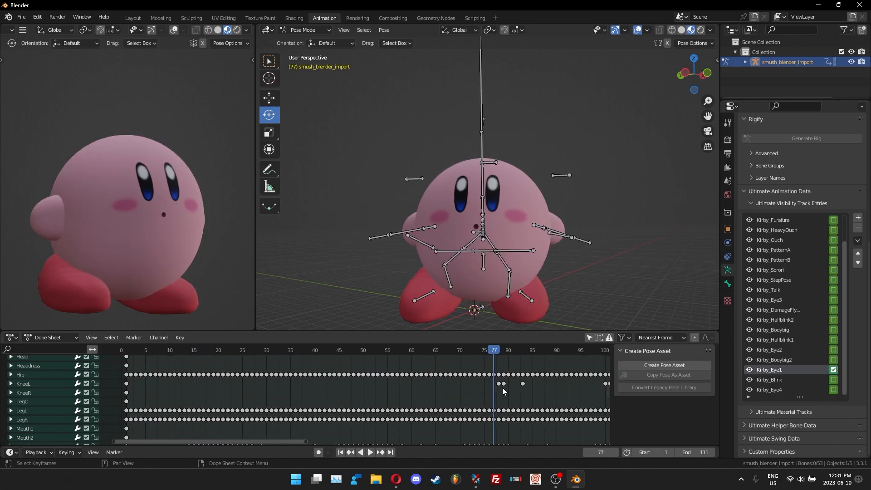
click(52, 382)
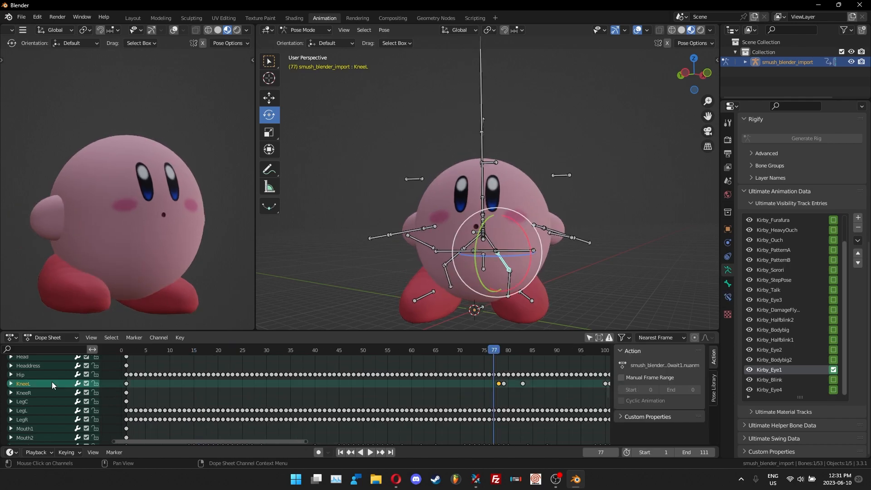
key(space)
key(space)
Move the KneeL keyframe at frame 83 to frame 94
click(524, 384)
key(g)
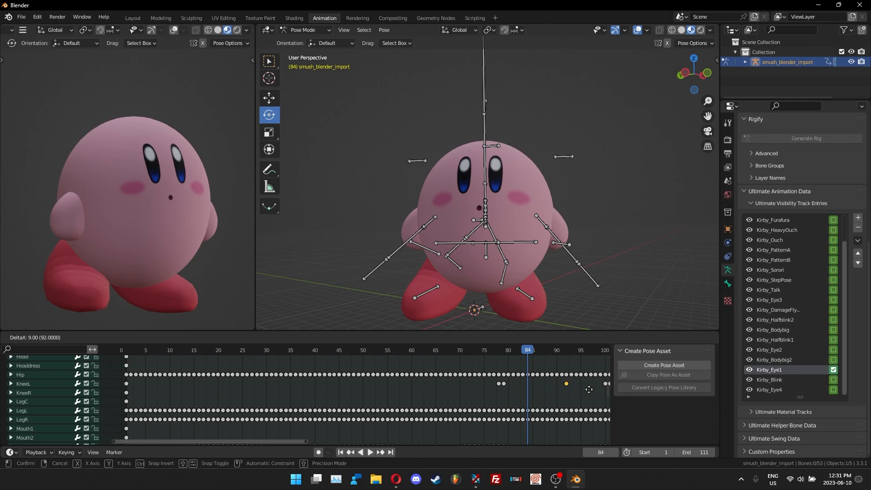
click(576, 387)
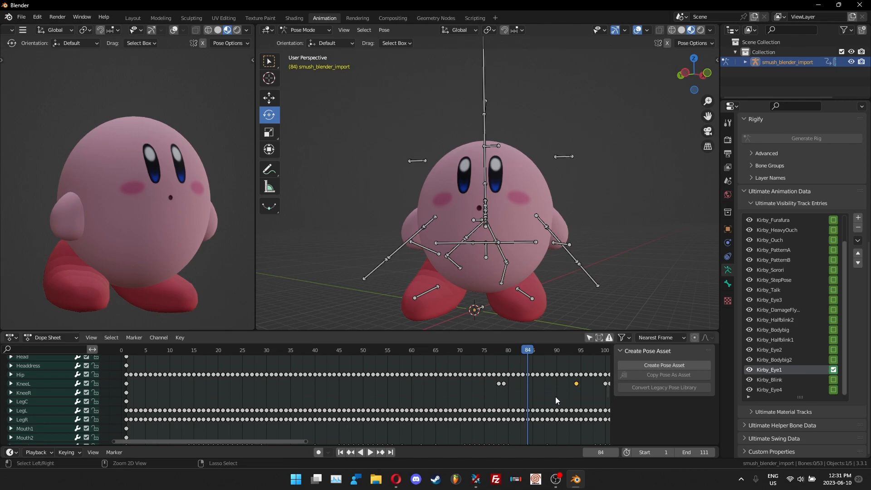
Examine the keyframe spacing of the mouth bones, including MouthRc and MouthRd, and the remaining bone channels
scroll(32, 387, down, 4)
scroll(36, 388, down, 2)
click(42, 383)
click(42, 399)
scroll(43, 399, down, 3)
click(42, 390)
click(43, 381)
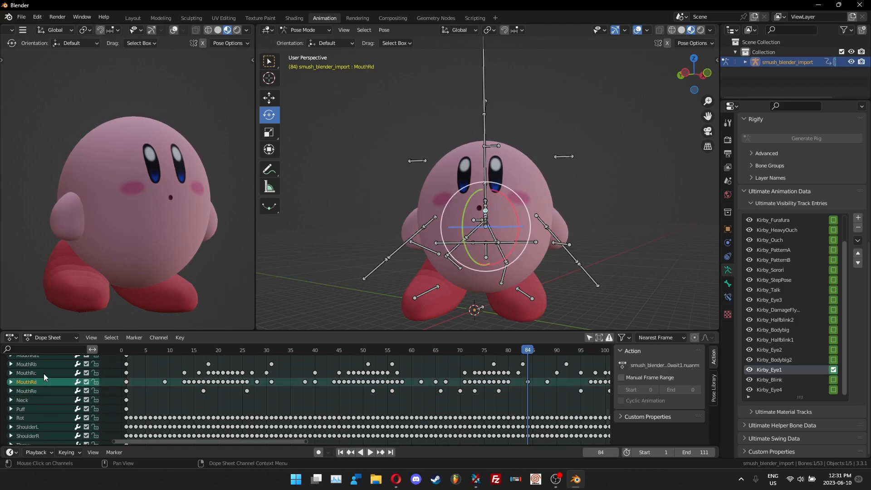
click(43, 374)
scroll(44, 392, up, 1)
scroll(44, 388, down, 3)
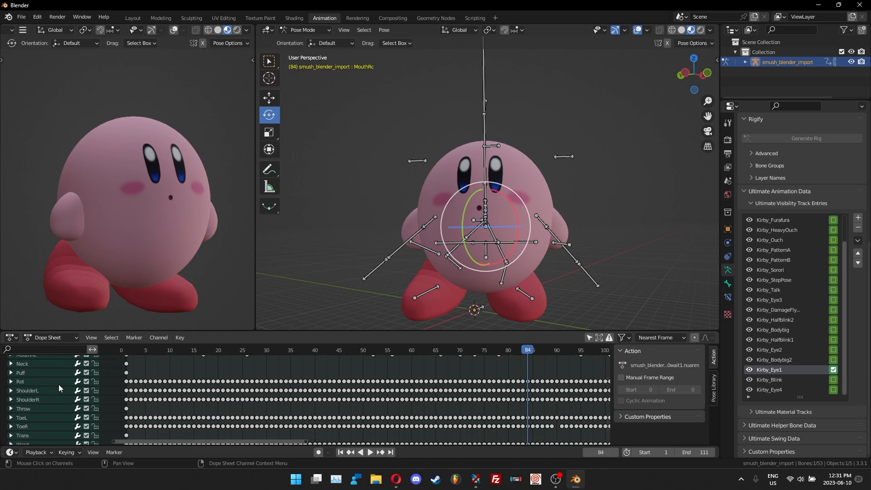
scroll(58, 384, down, 2)
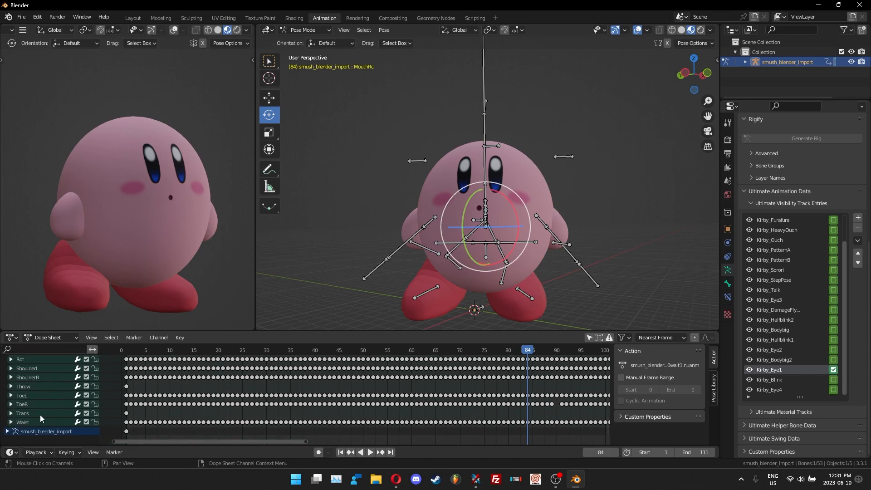
scroll(36, 423, up, 2)
scroll(37, 421, up, 10)
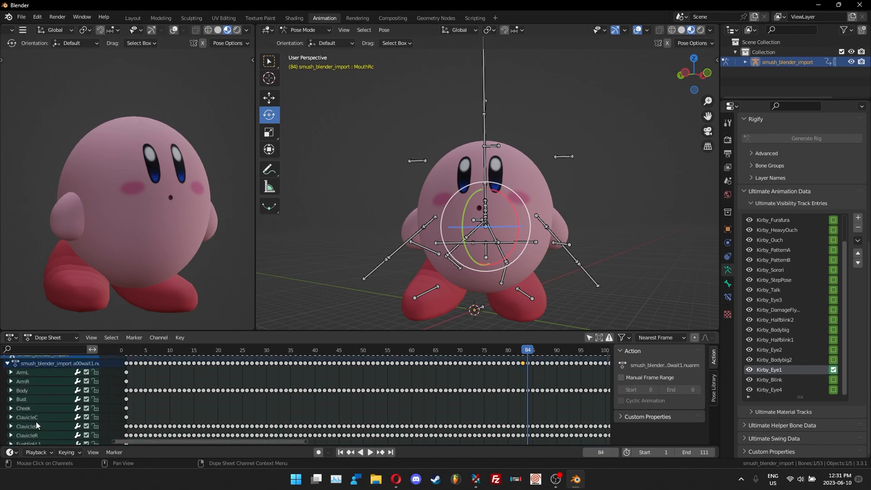
scroll(62, 424, up, 2)
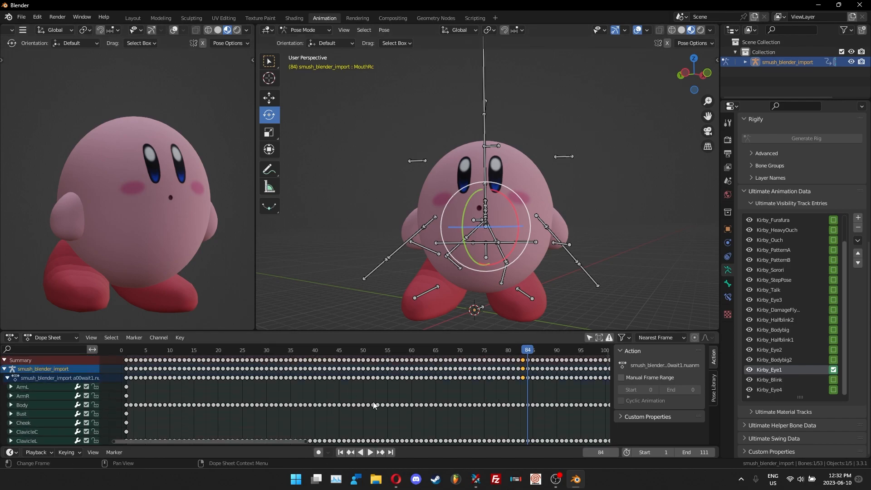
Delete every keyframe after frame 1 and collapse the a00wait1 action's bone channels
scroll(365, 404, down, 4)
click(340, 453)
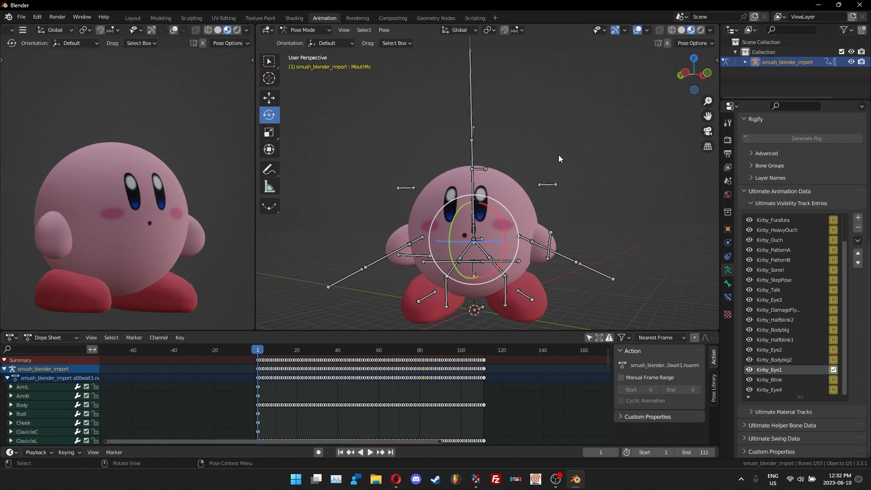
scroll(558, 156, down, 3)
middle_drag(522, 223, 551, 227)
scroll(550, 228, up, 4)
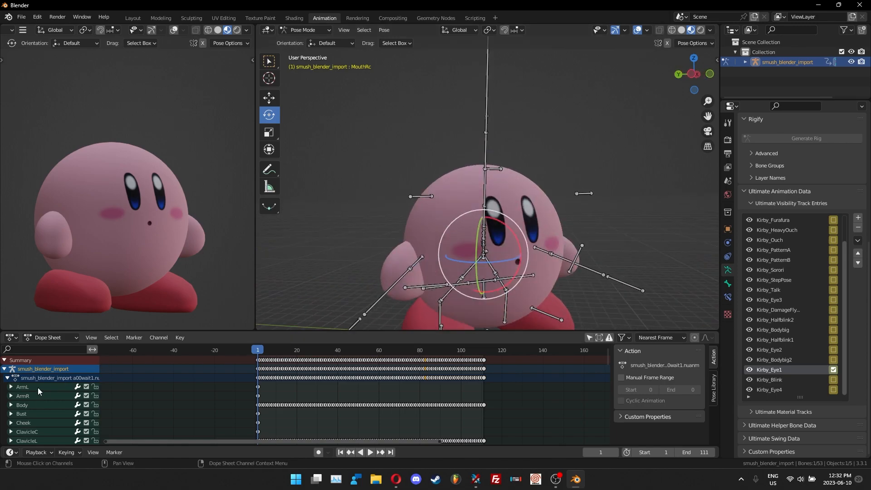
drag(520, 363, 259, 374)
scroll(227, 380, up, 5)
key(Delete)
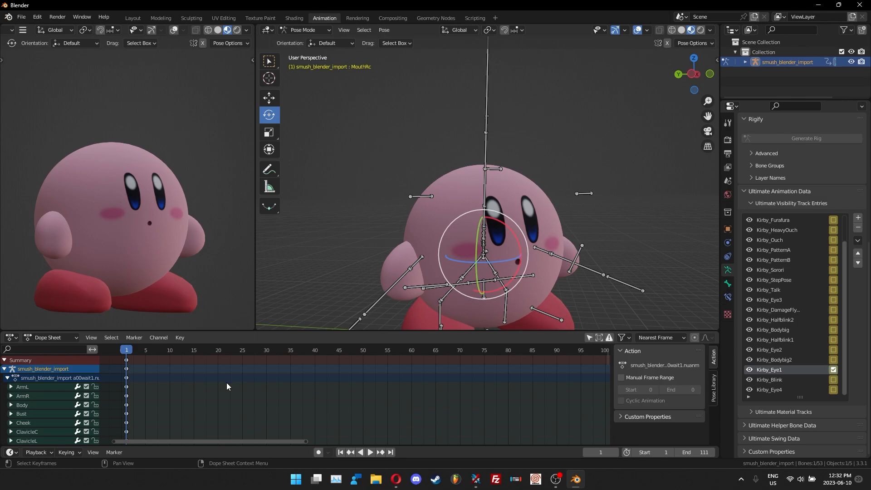
key(Home)
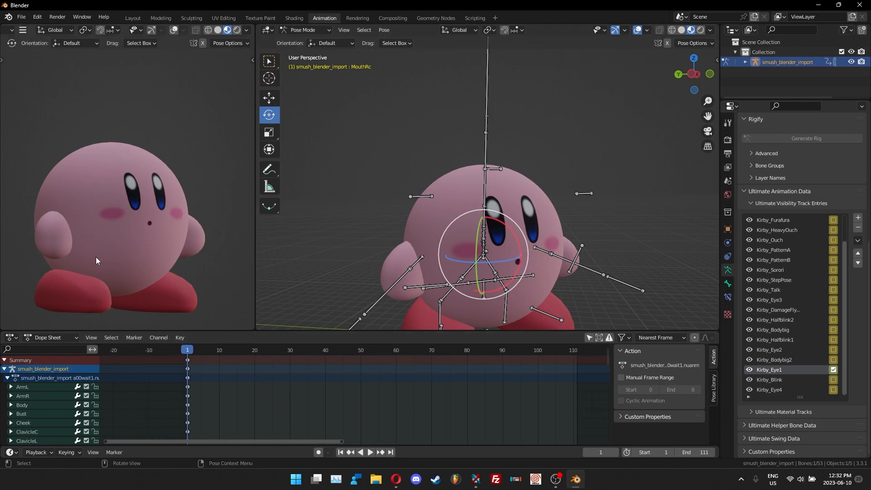
scroll(311, 393, down, 2)
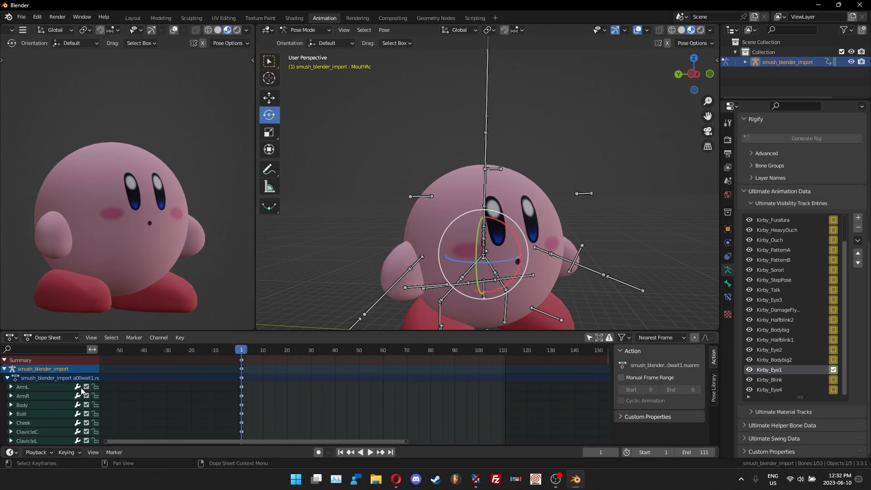
click(7, 378)
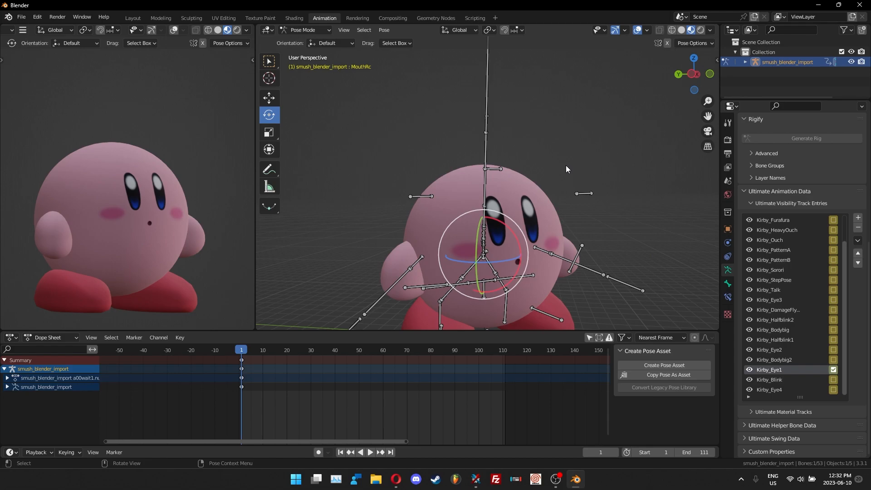
Try switching from Kirby_Eye1 to Kirby_Eye2 at frame 15 with keyframed visibility entries
key(space)
key(space)
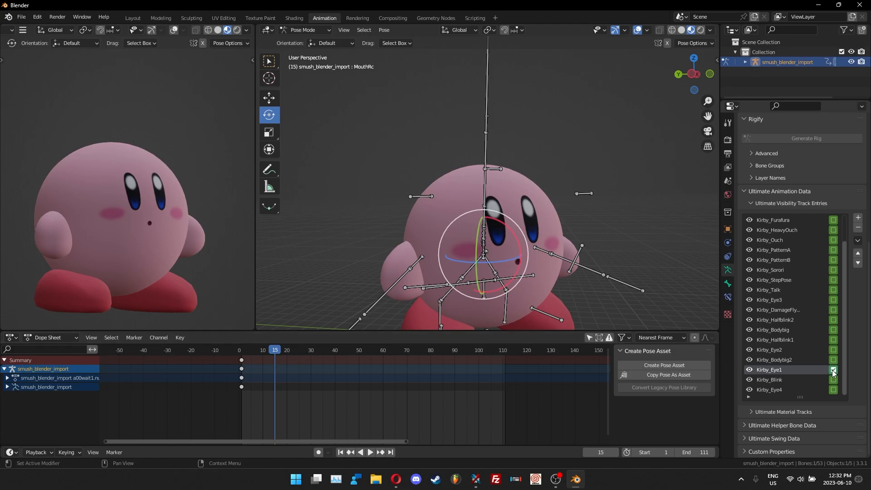
click(834, 370)
key(i)
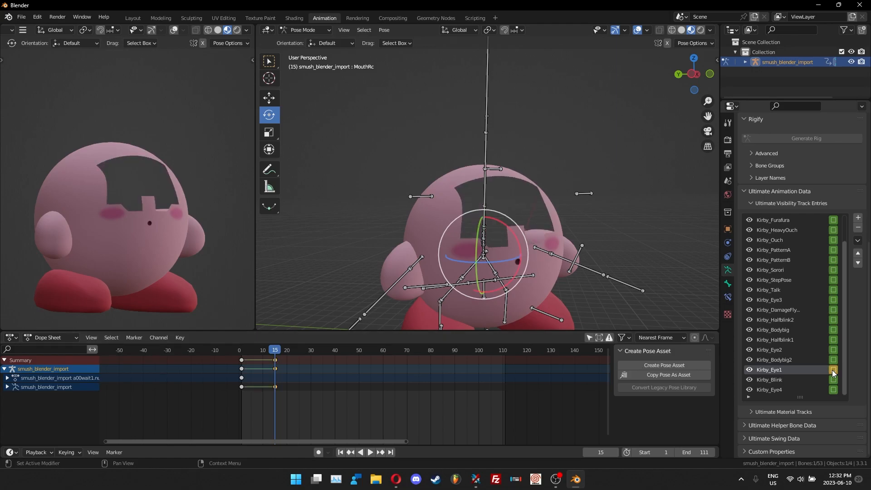
click(833, 350)
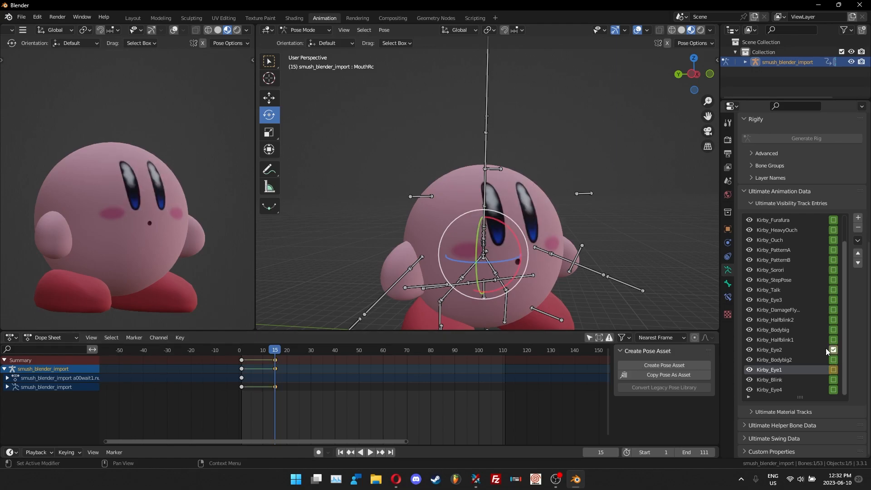
Try keyframing Kirby_Eye2 off and Kirby_Eye1 back on at frame 18
key(Right)
key(Right)
key(Right)
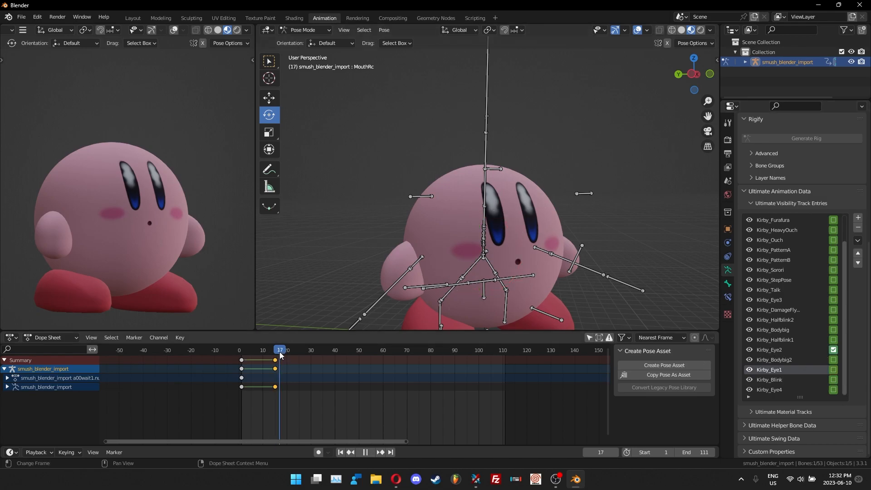
key(i)
click(834, 350)
key(i)
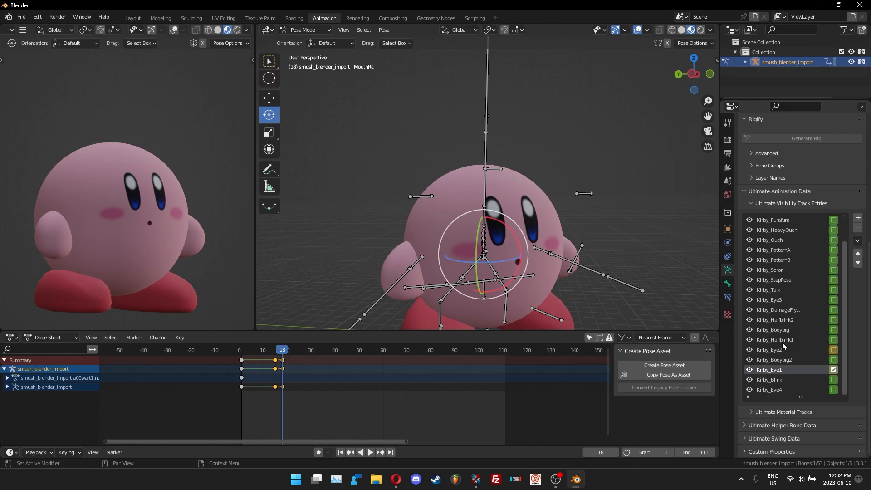
Play back the eye swap from frame 1 and return to frame 18
click(241, 348)
click(371, 455)
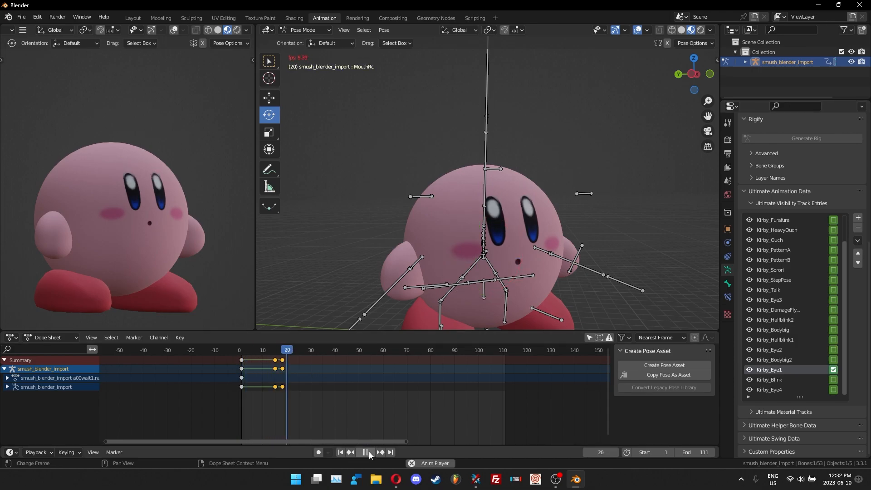
click(369, 451)
key(Down)
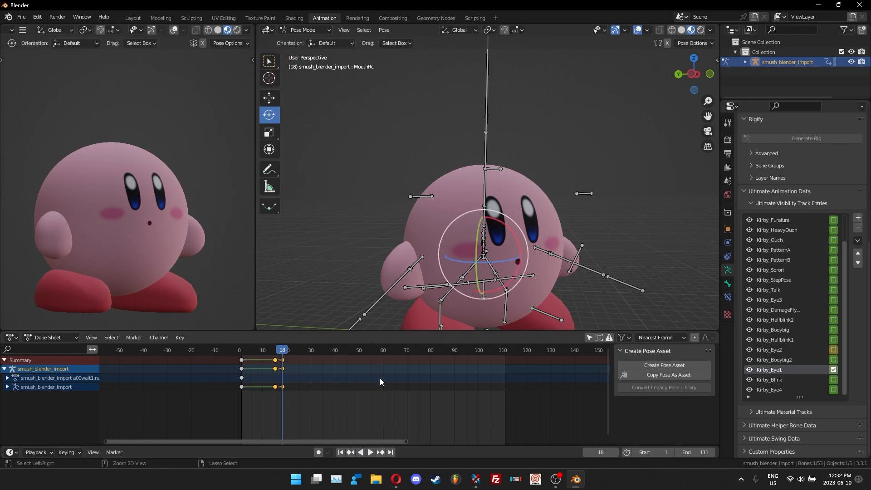
Undo the eye visibility keyframes at frames 15 and 18 and place the playhead at frame 2
key(ctrl+z)
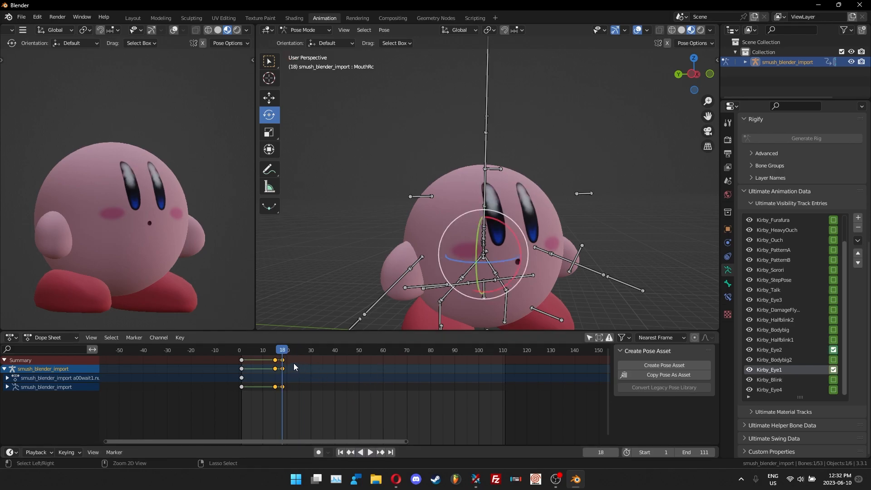
key(ctrl+z)
key(ctrl+z)
key(ctrl+z)
key(ctrl+z)
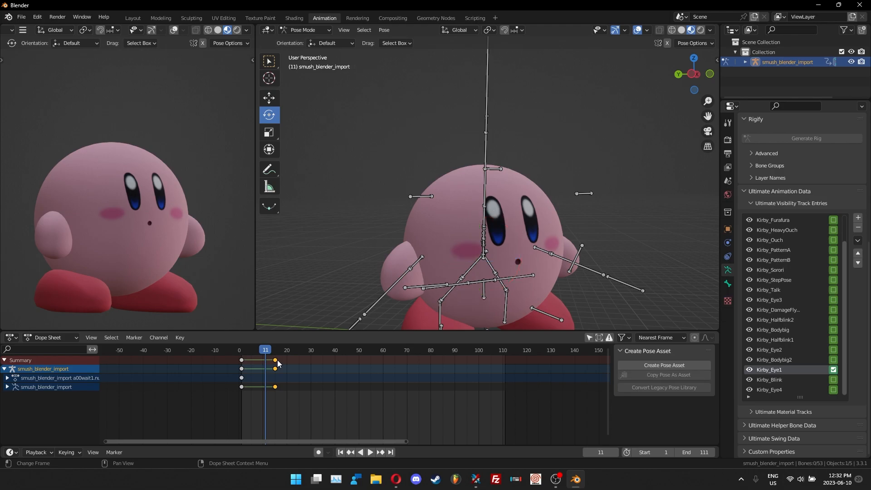
key(ctrl+z)
mouse_move(243, 351)
mouse_down()
mouse_move(328, 353)
mouse_move(244, 357)
mouse_up()
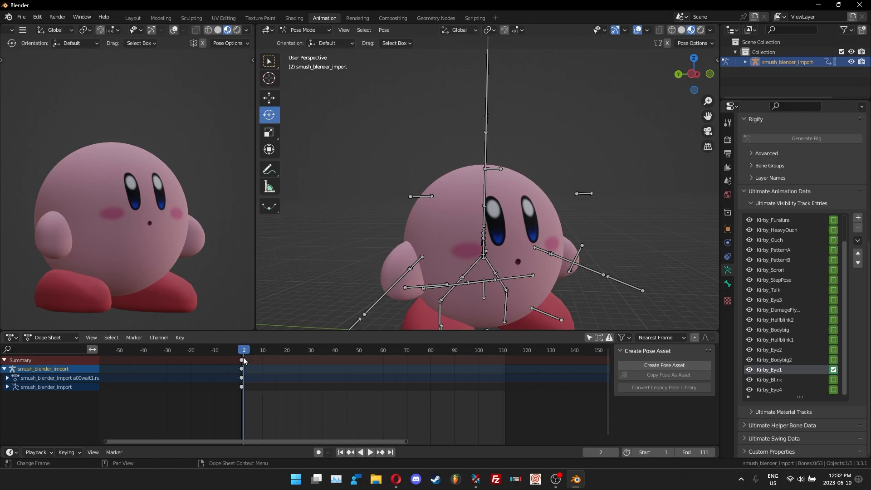
scroll(548, 207, down, 4)
scroll(528, 195, up, 3)
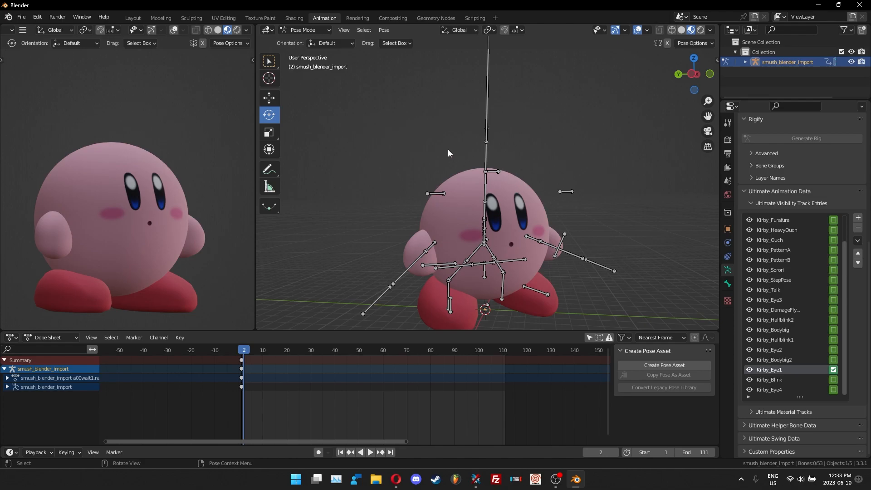
scroll(584, 250, down, 6)
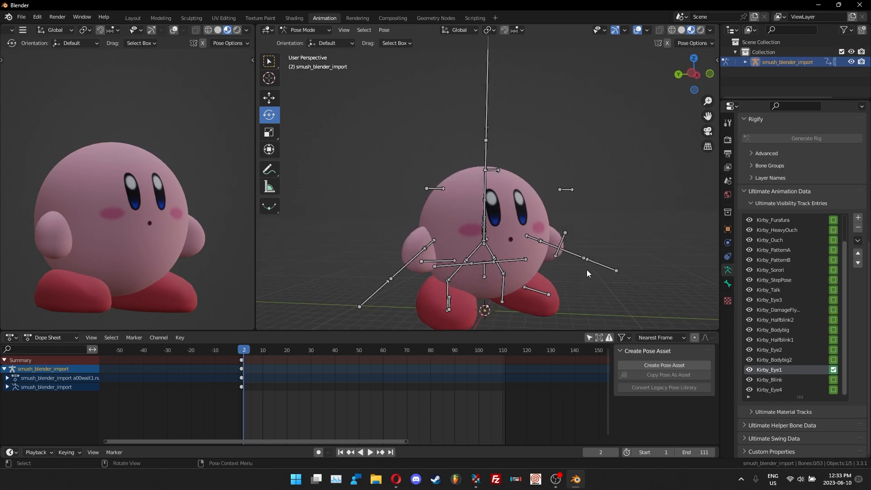
scroll(588, 270, up, 3)
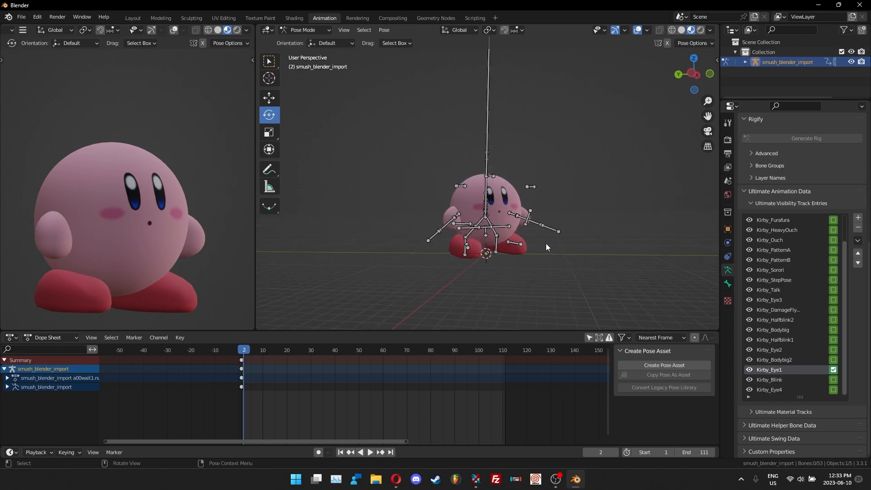
scroll(513, 194, up, 3)
middle_drag(542, 281, 540, 275)
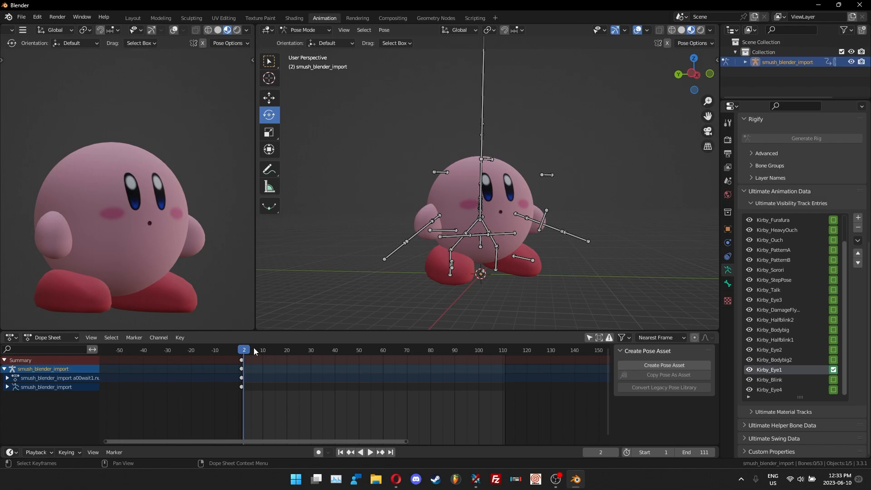
Expand the armature's pose hierarchy through Trans and Rot, select the Hip bone, and activate the Move tool
drag(245, 352, 247, 354)
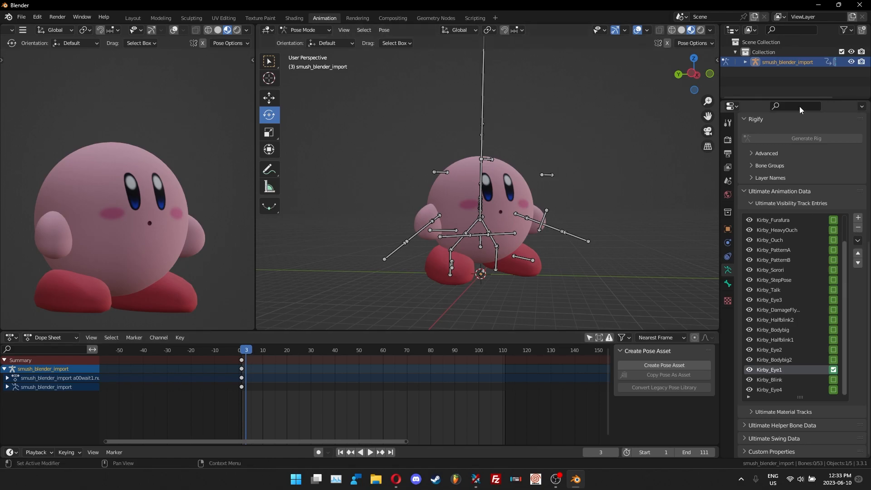
click(746, 63)
scroll(782, 72, down, 1)
click(755, 65)
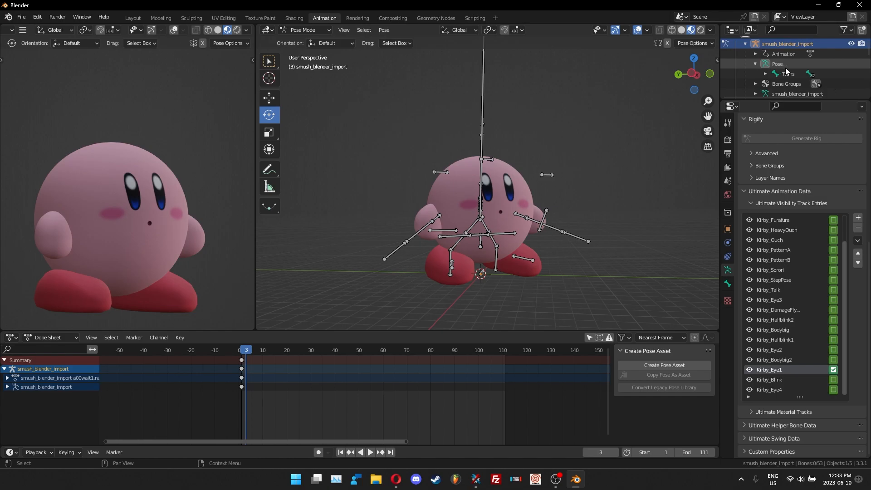
scroll(784, 68, down, 1)
click(765, 56)
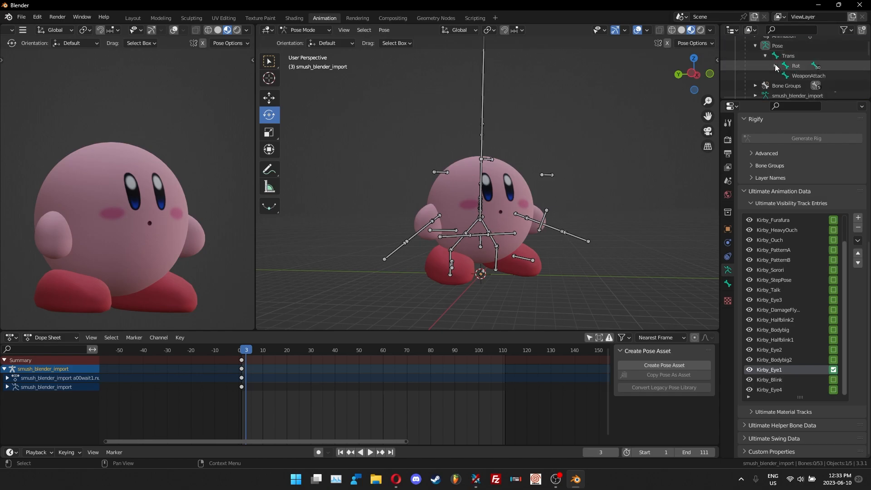
click(775, 66)
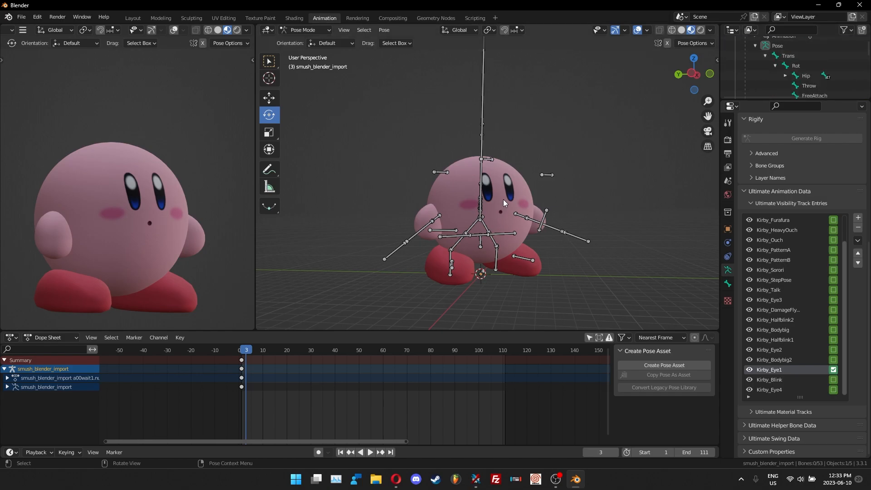
scroll(814, 70, down, 2)
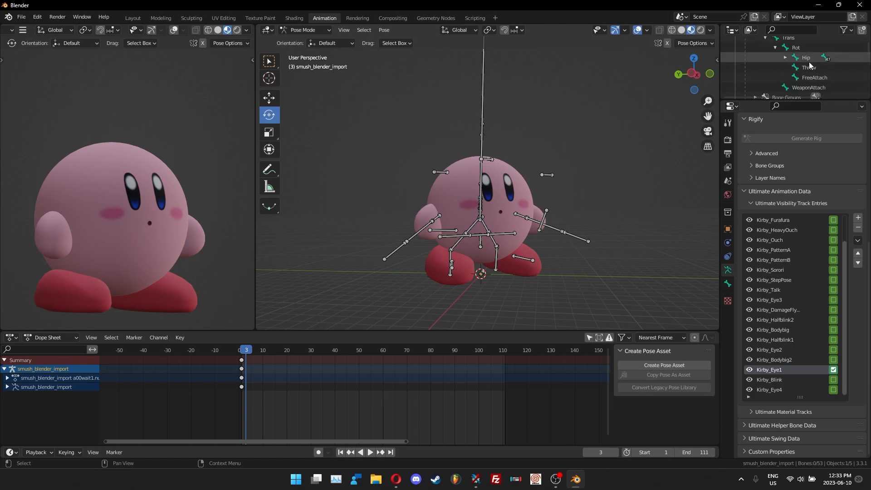
click(807, 58)
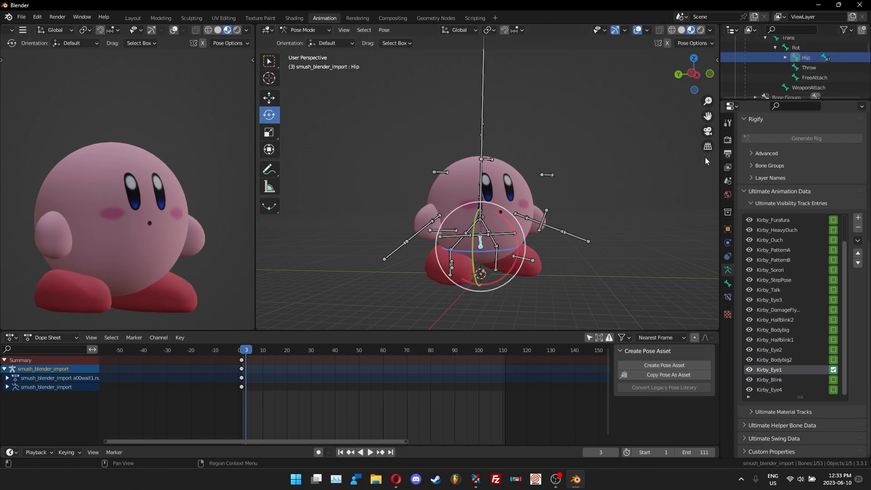
click(266, 99)
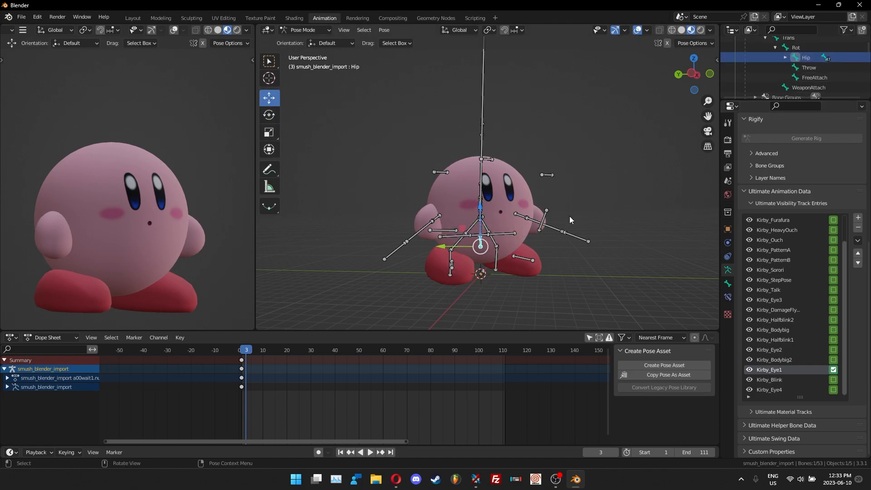
middle_drag(547, 229, 580, 229)
scroll(580, 229, up, 1)
Try raising the Hip bone and keyframing it at frame 3
drag(490, 224, 490, 193)
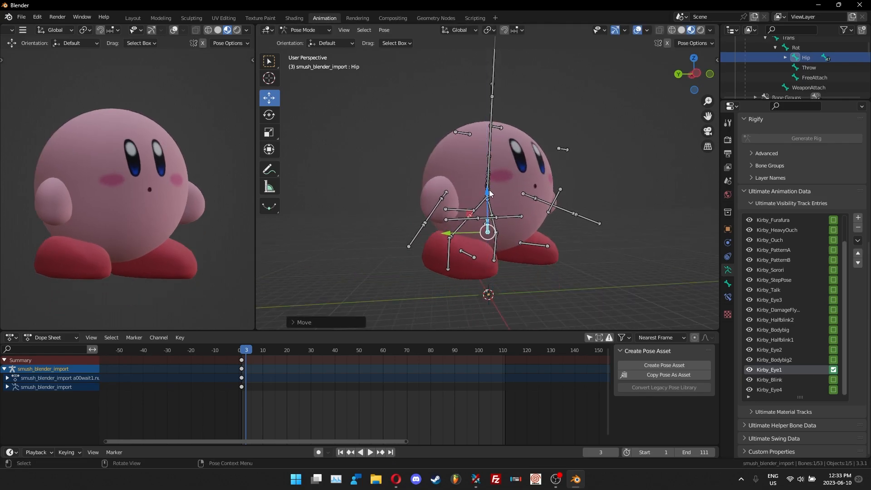
key(i)
click(489, 190)
At frame 5, raise the Hip bone slightly along the vertical axis and insert a Location keyframe
drag(244, 343, 250, 349)
drag(490, 225, 487, 198)
key(i)
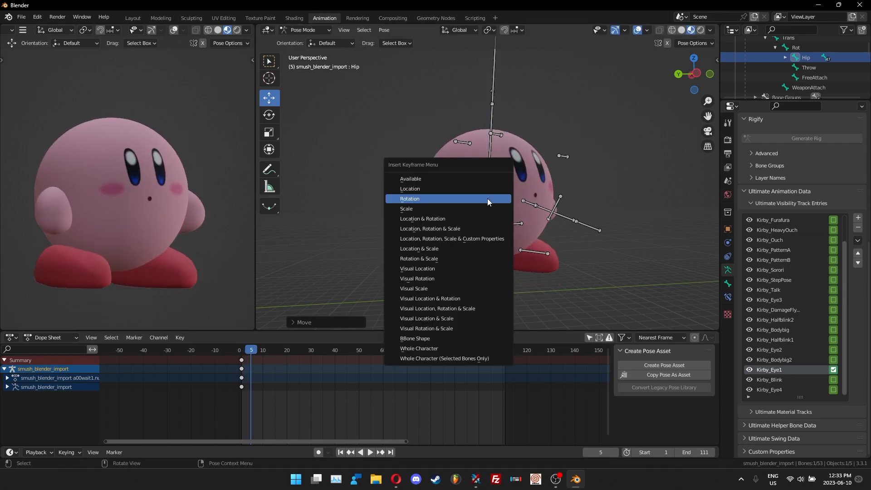
click(487, 189)
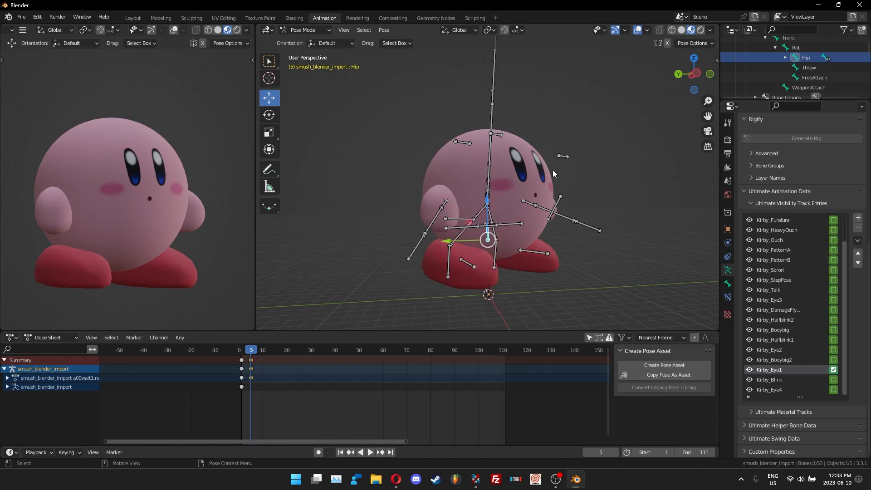
Activate the Rotate tool and set its transform orientation to Local
click(269, 115)
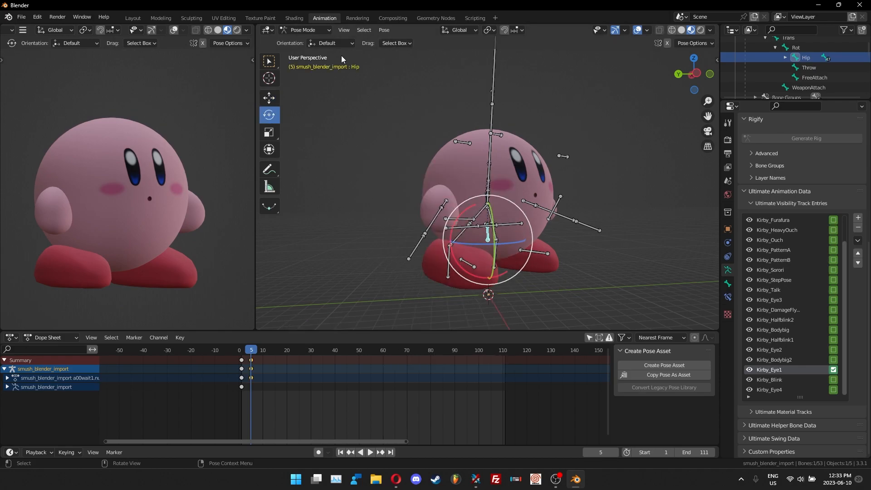
click(343, 43)
click(335, 82)
click(336, 43)
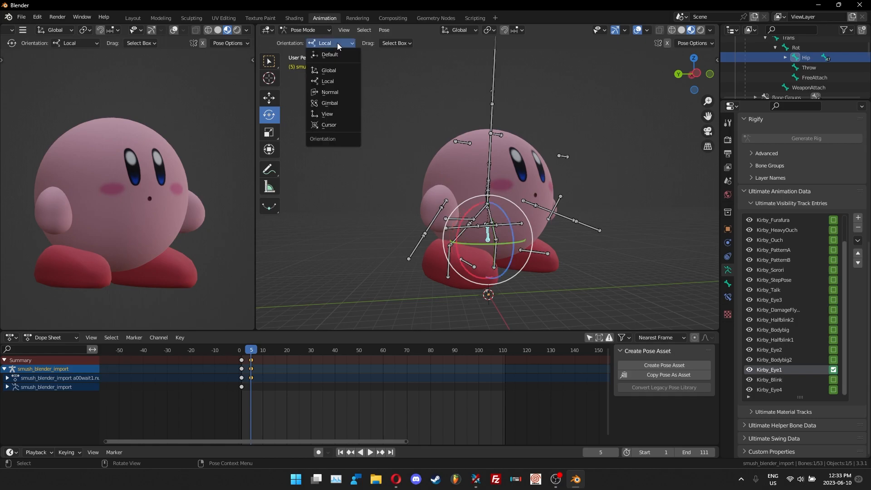
click(329, 71)
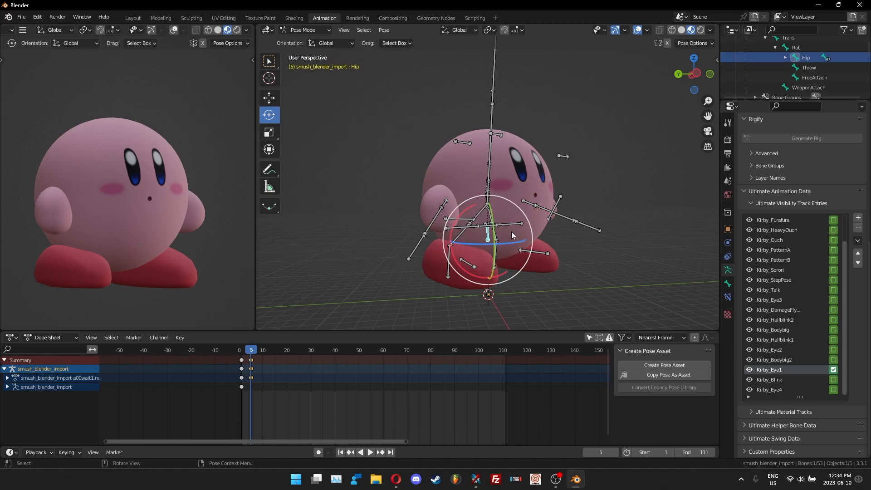
click(343, 42)
click(348, 84)
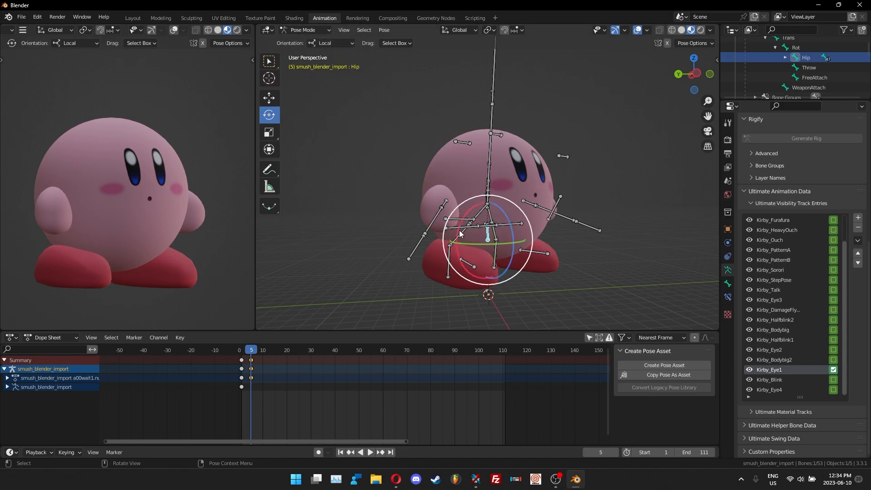
Tilt the Hip bone slightly backward at frame 5 and insert a Rotation keyframe
drag(510, 225, 519, 210)
key(i)
click(519, 219)
Expand the leg bones under Hip and LegC down to both feet and select the FootL bone
click(786, 57)
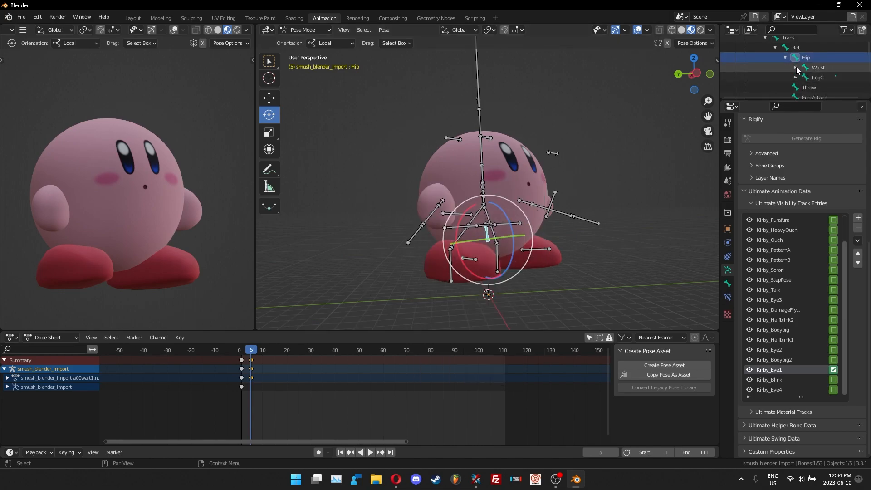
click(797, 75)
scroll(826, 59, down, 3)
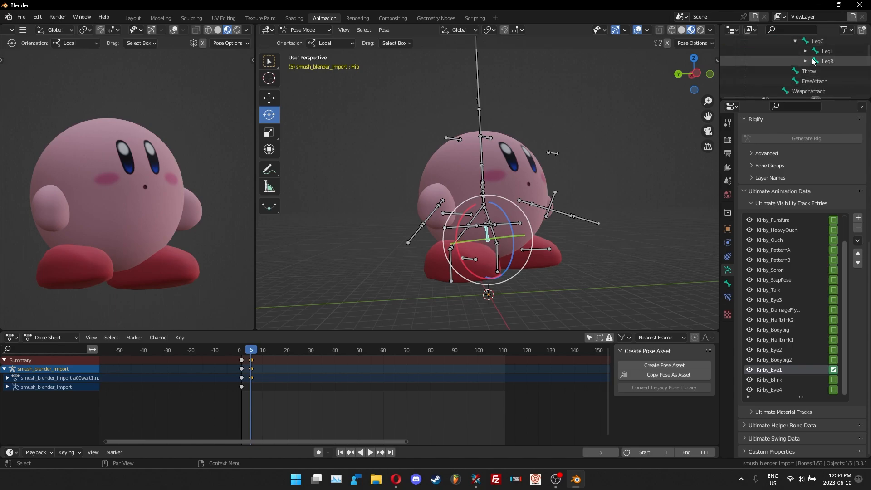
click(828, 54)
middle_drag(616, 203, 564, 209)
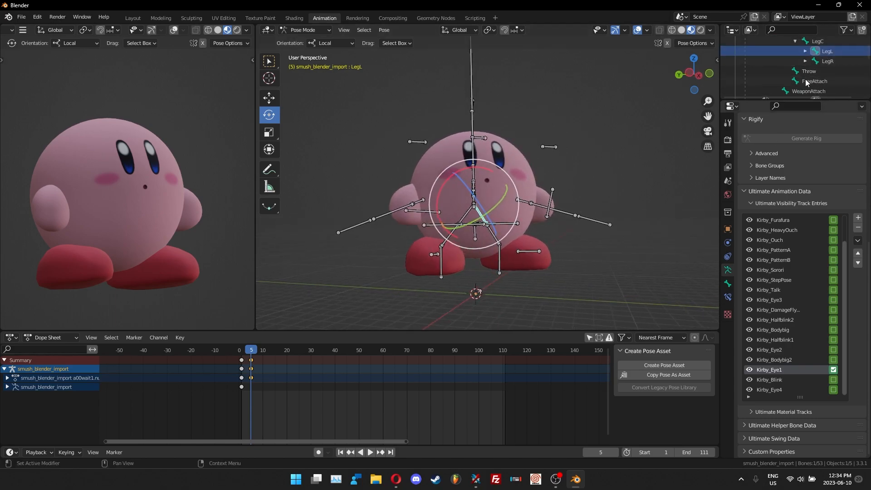
click(805, 50)
click(815, 61)
click(806, 81)
click(815, 91)
scroll(812, 86, down, 3)
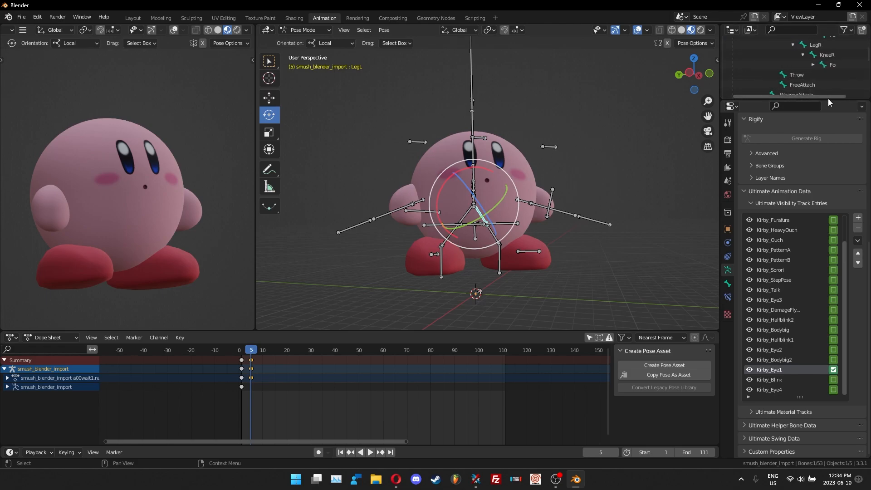
scroll(807, 86, up, 4)
click(807, 72)
Rotate the FootL bone so the foot points downward at frame 5 and insert a Rotation keyframe
middle_drag(584, 210, 515, 262)
key(r)
key(r)
click(515, 264)
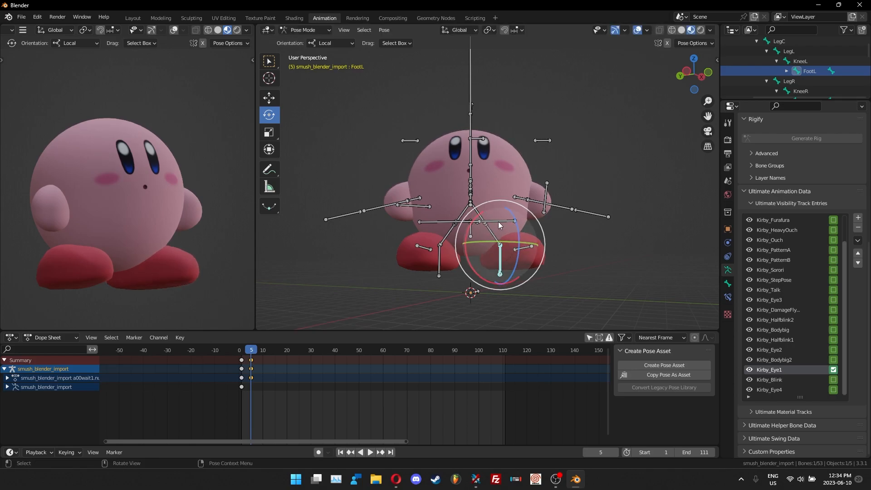
drag(516, 226, 520, 242)
key(i)
click(520, 242)
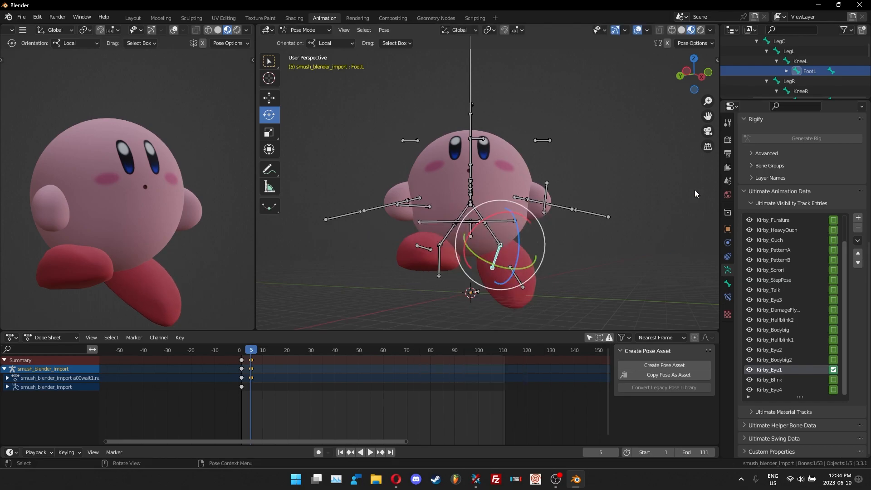
Select the ToeL bone under FootL, bend the toe upward at frame 5, and keyframe its rotation
click(787, 71)
click(819, 81)
middle_drag(587, 263, 543, 265)
drag(543, 265, 541, 251)
key(i)
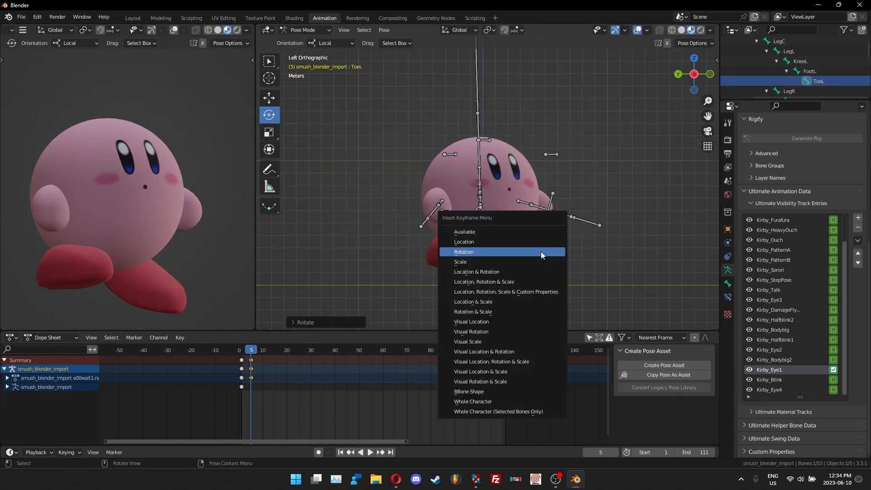
click(541, 252)
Select the FootR bone, rotate the foot to point downward at frame 5, and keyframe its rotation
scroll(792, 75, down, 3)
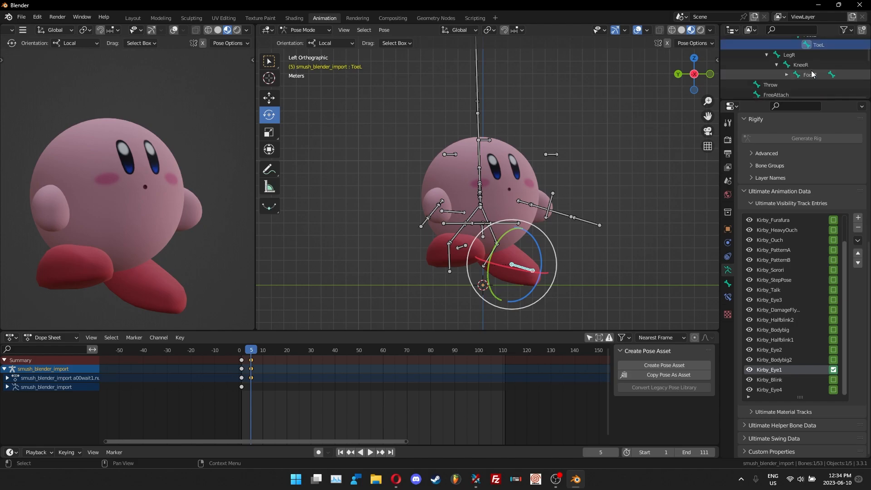
click(811, 75)
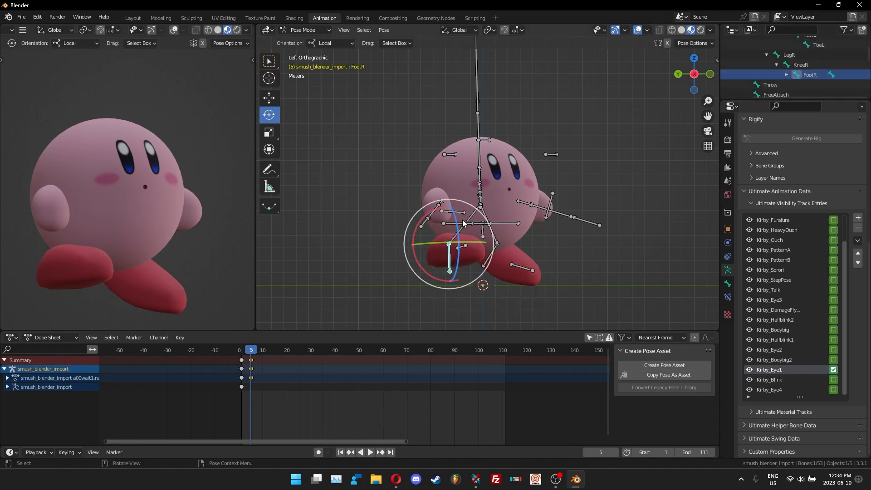
drag(454, 231, 461, 237)
key(i)
click(461, 238)
Select the ToeR bone, bend the toe upward at frame 5, and keyframe its rotation
key(bracketright)
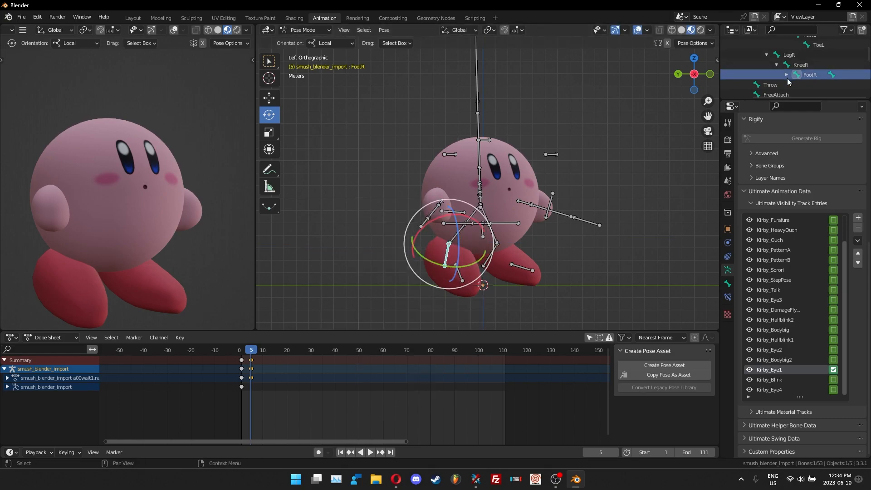
drag(472, 264, 467, 250)
key(i)
click(467, 250)
Advance the animation to frame 12, raise the Hip bone well above the ground, and insert a Location keyframe
scroll(800, 69, up, 4)
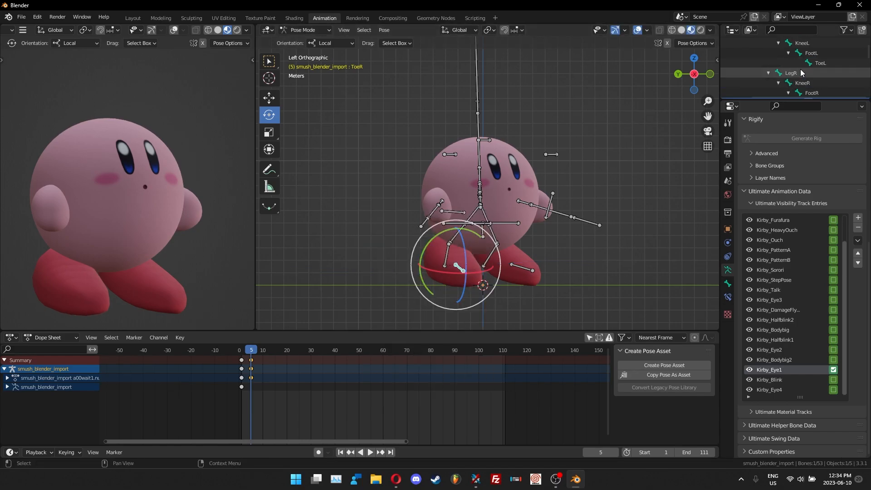
click(787, 59)
key(space)
key(space)
click(274, 99)
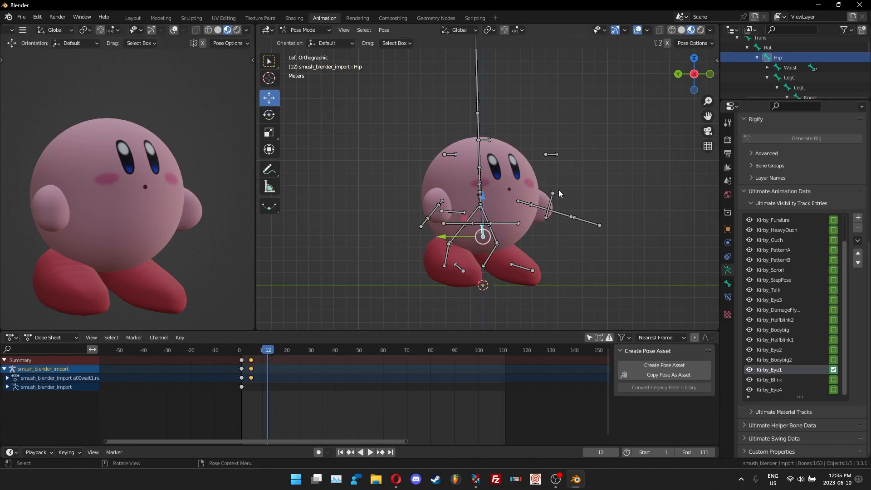
drag(486, 203, 481, 161)
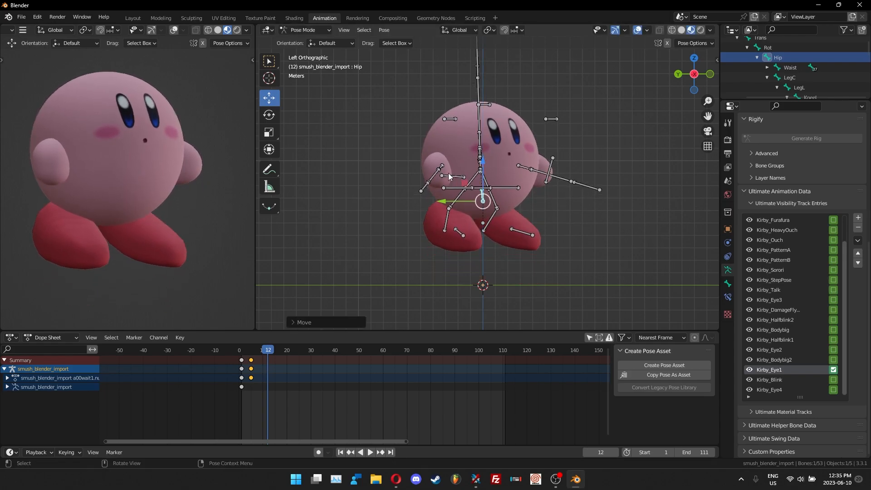
key(i)
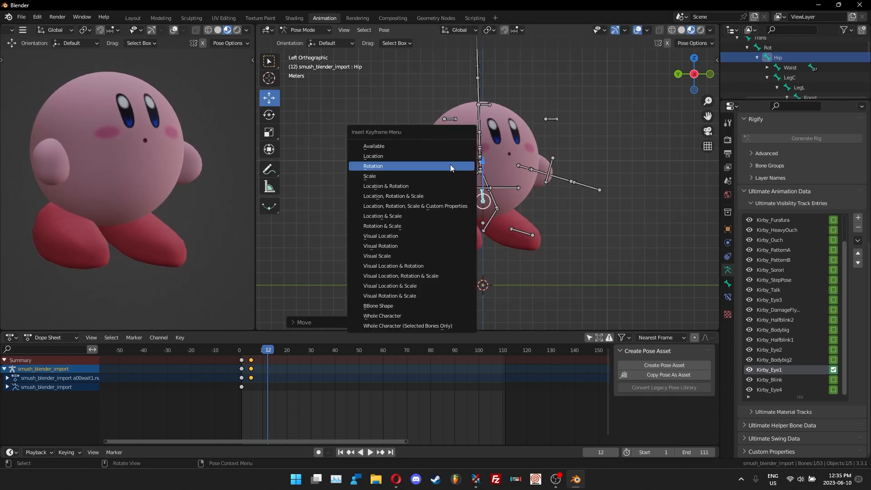
click(441, 158)
Tilt the Hip bone farther backward at frame 12 with the Rotate tool and insert a Rotation keyframe
scroll(794, 68, down, 4)
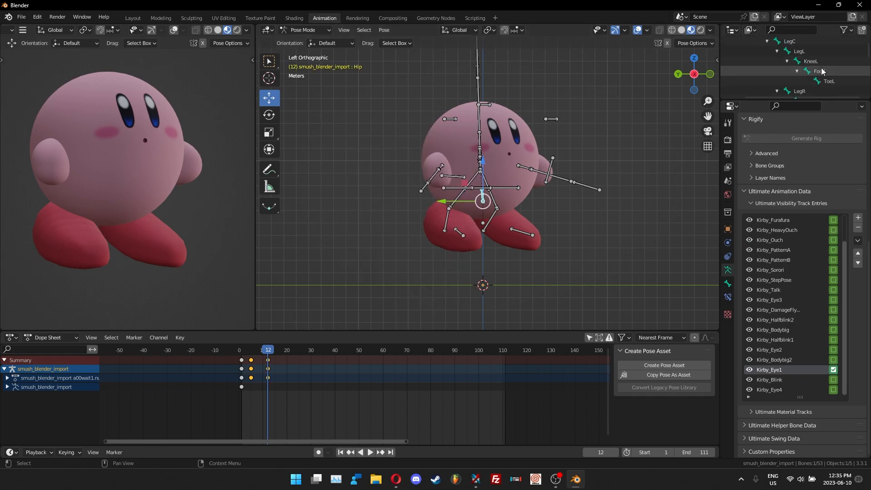
click(269, 114)
drag(499, 184, 498, 165)
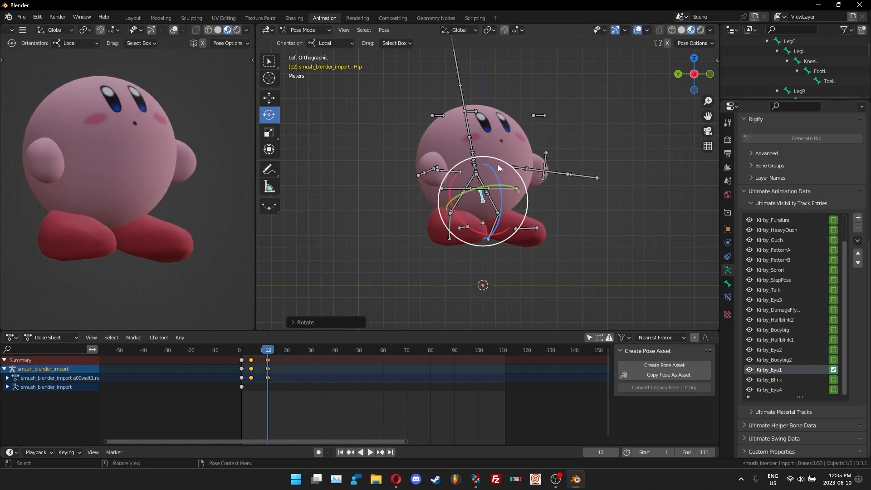
key(i)
click(494, 176)
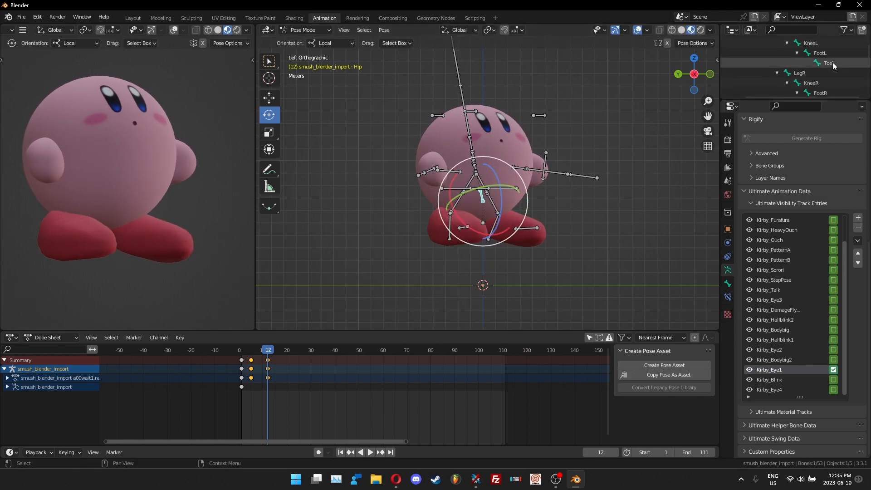
Select the FootL bone, rotate the foot downward at frame 12, and keyframe its rotation
scroll(832, 62, down, 2)
click(831, 54)
drag(527, 210, 529, 239)
key(i)
click(529, 238)
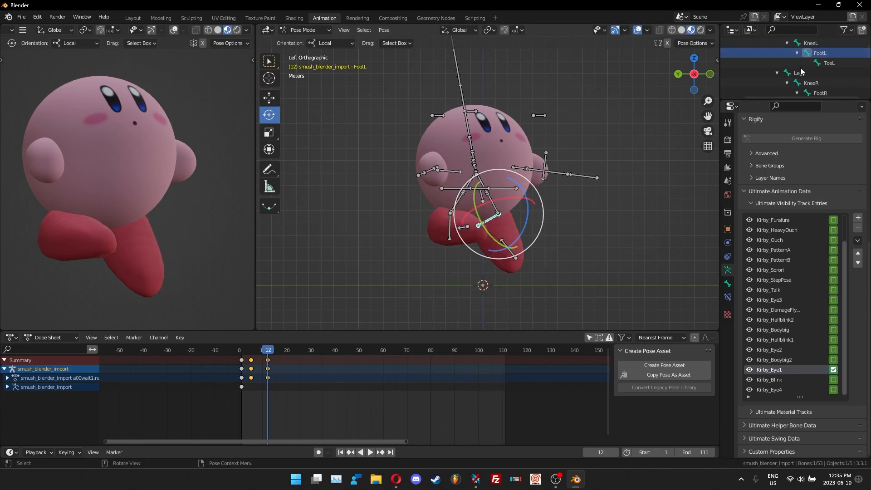
Select the FootR bone, rotate the foot downward at frame 12, and keyframe its rotation
click(820, 72)
scroll(820, 69, down, 4)
click(820, 58)
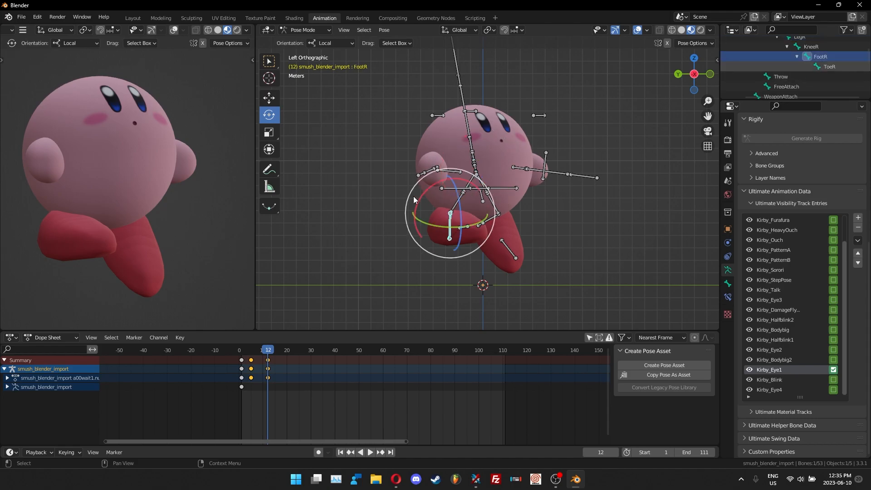
drag(461, 206, 460, 227)
key(i)
click(459, 227)
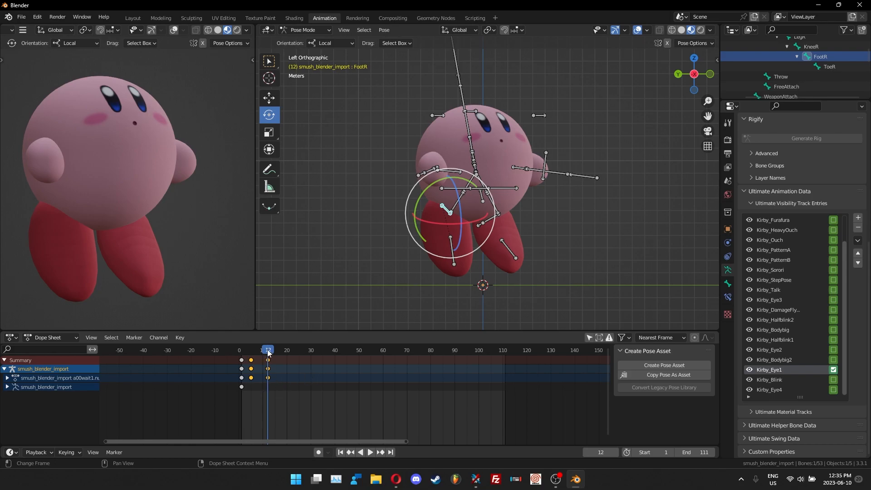
Advance the animation to frame 21, tilt the Hip bone steeply forward, and insert a Rotation keyframe
drag(269, 352, 290, 355)
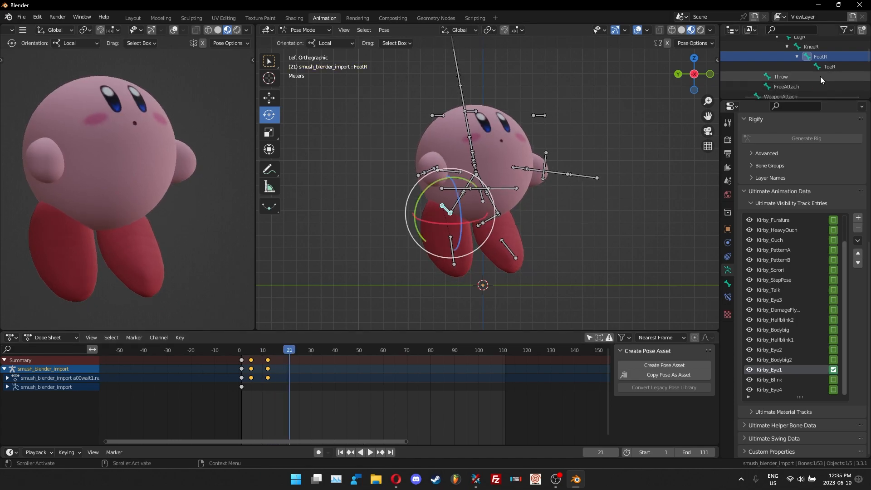
scroll(819, 70, up, 4)
click(806, 76)
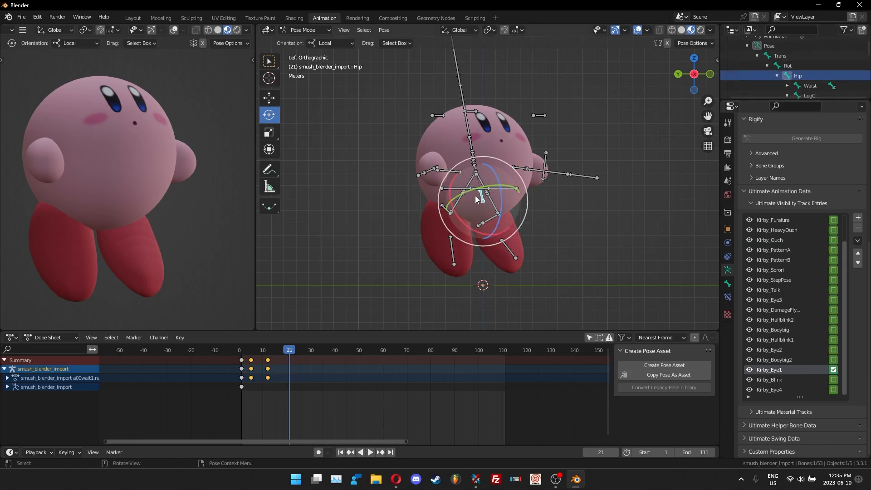
drag(501, 193, 506, 236)
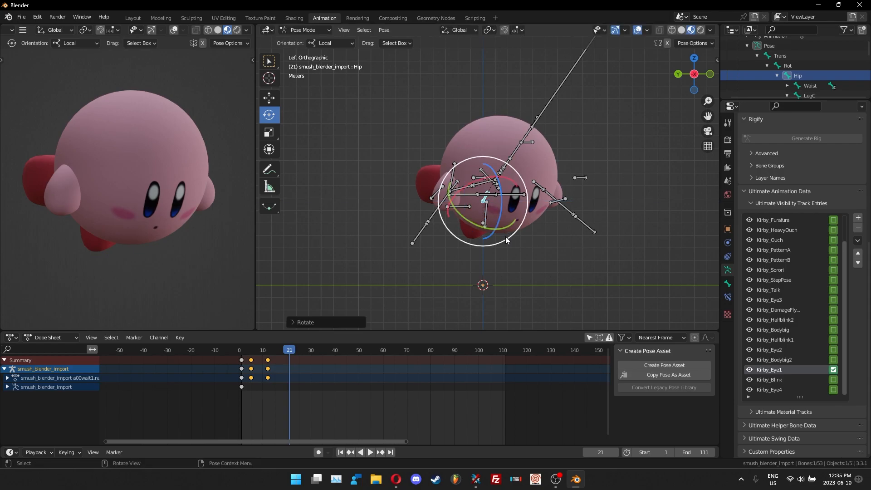
key(i)
click(505, 236)
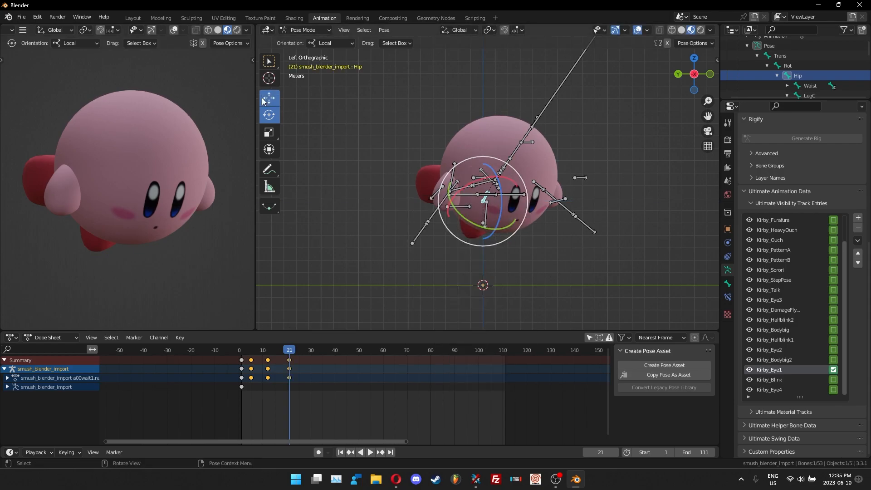
Go back to frame 12, move the Hip bone higher above the ground, and keyframe its location
click(269, 98)
click(268, 349)
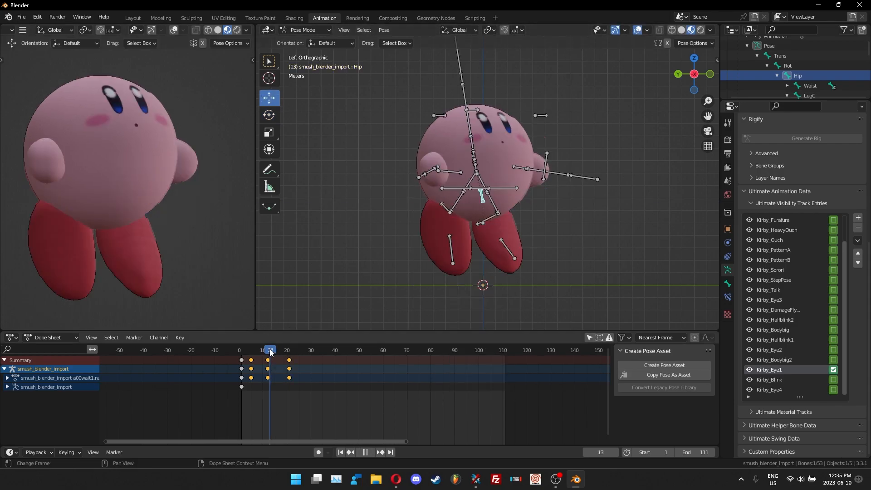
key(space)
key(Escape)
drag(484, 157, 484, 113)
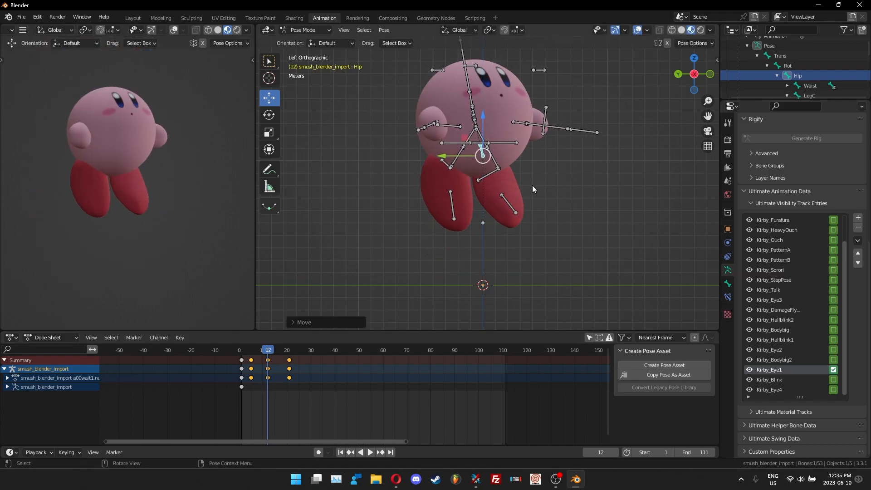
key(i)
click(495, 164)
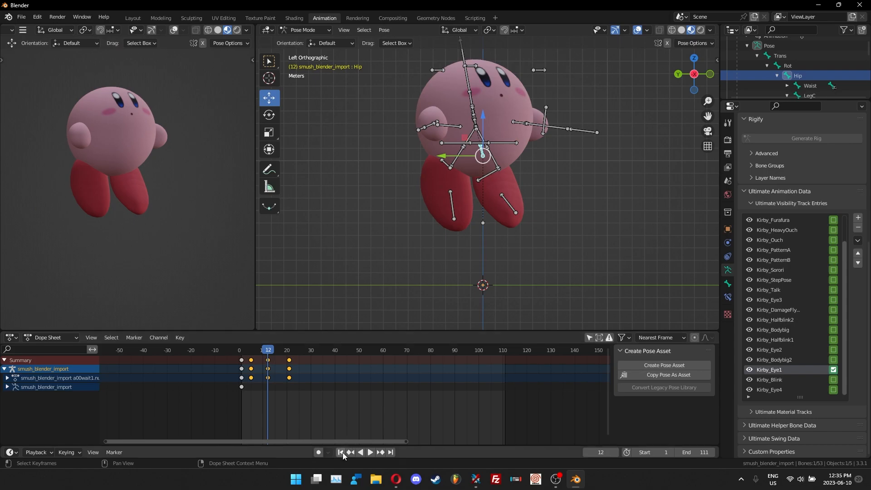
Return the animation to frame 1 and set the output frame rate to 60 fps
click(340, 453)
click(729, 153)
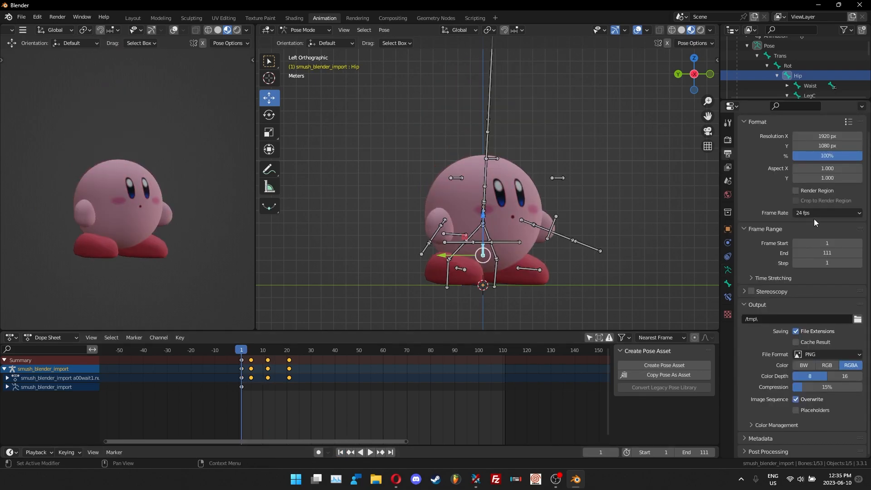
click(824, 212)
click(823, 292)
Play back the jump from frame 1 to check its speed, stopping at frame 12
click(370, 452)
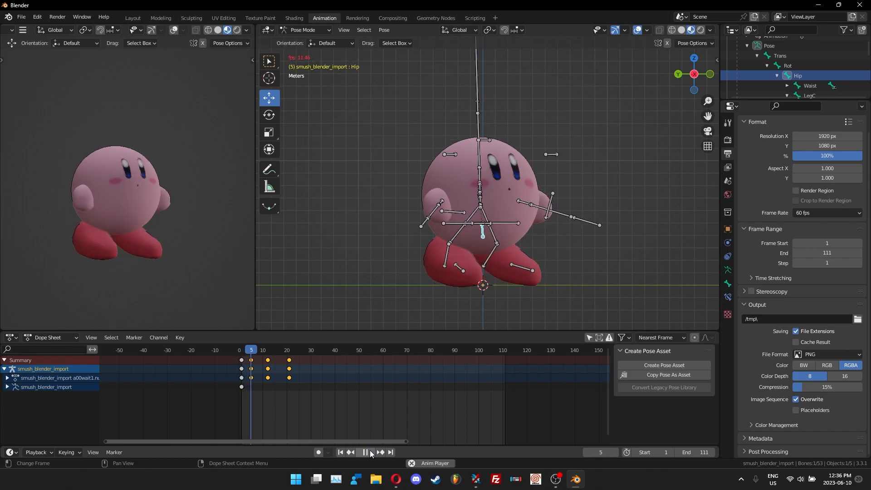
click(241, 349)
key(space)
drag(272, 361, 268, 362)
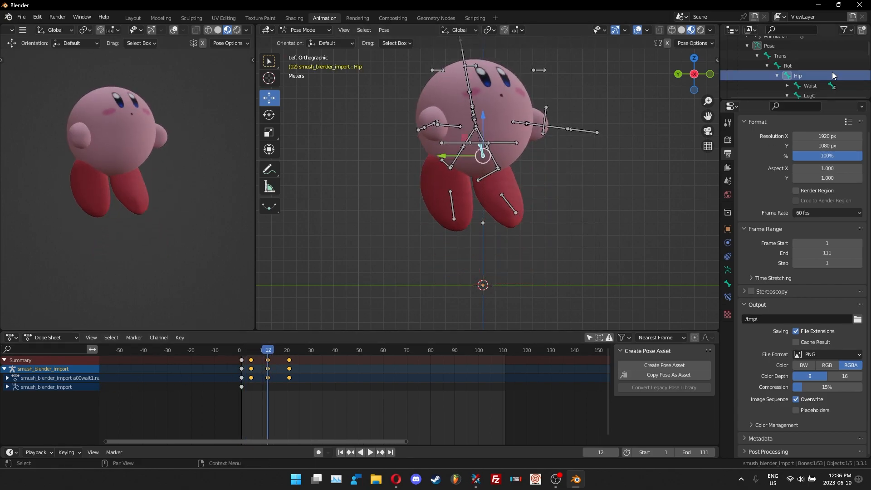
Limit the dope sheet to the selected bone's channels and expand the Hip bone's location and rotation channels
click(7, 379)
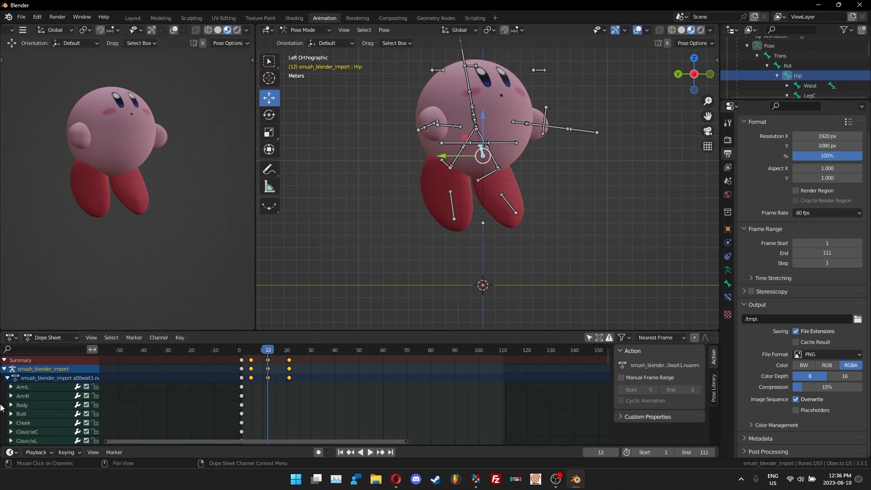
click(590, 339)
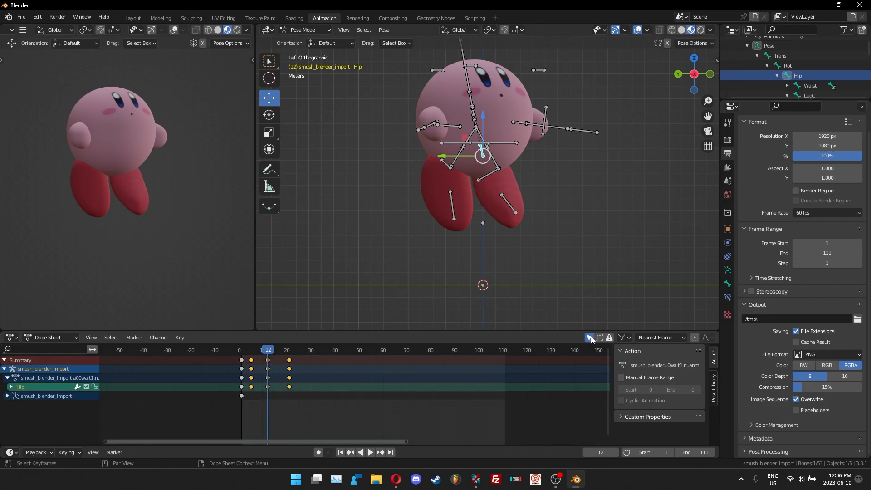
click(10, 387)
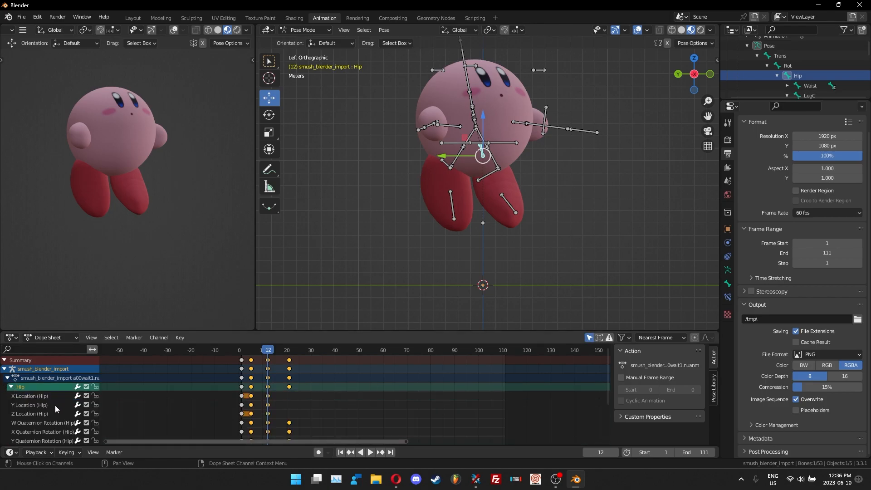
scroll(56, 404, down, 2)
Delete the Hip bone's W, X, Y and Z Quaternion Rotation keyframes at frame 12
click(53, 387)
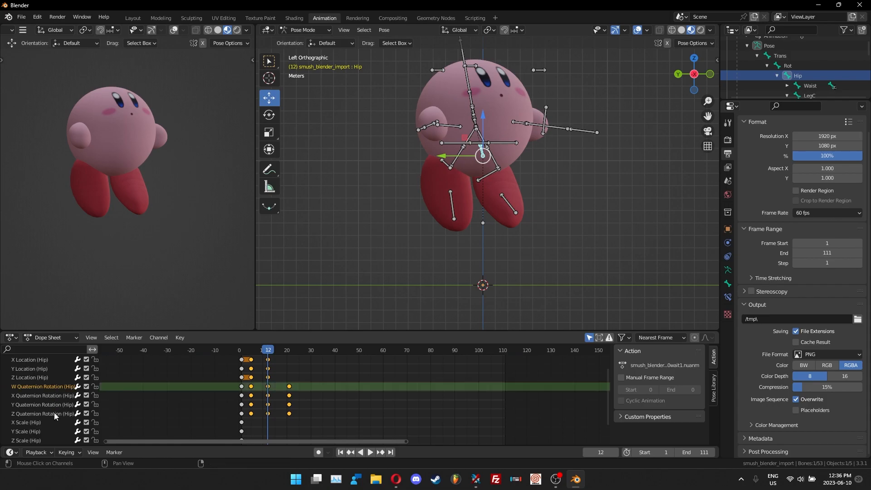
shift+click(55, 411)
drag(278, 385, 261, 418)
key(Delete)
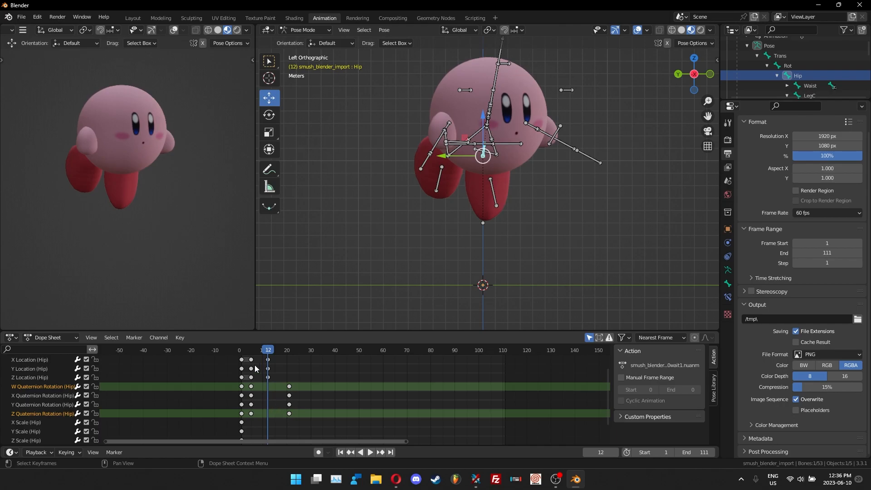
Review the jump motion by scrubbing and playing the animation up to frame 21
drag(251, 350, 289, 369)
scroll(826, 80, down, 3)
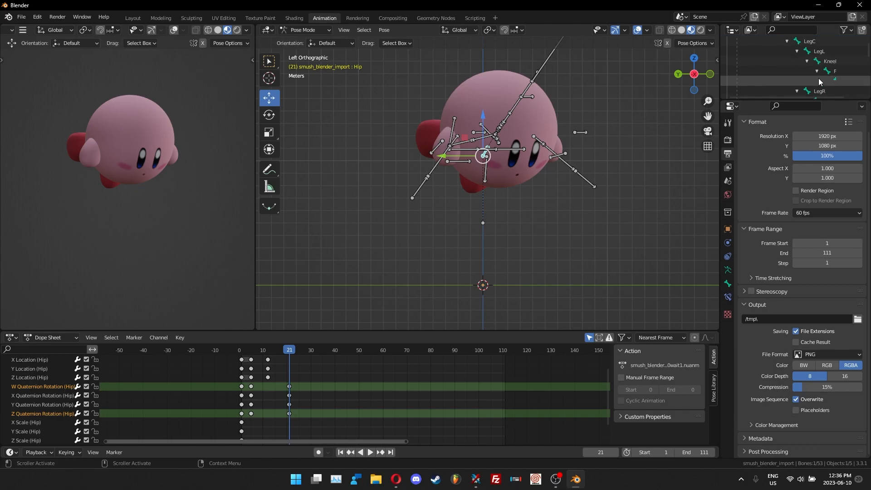
scroll(819, 79, down, 2)
drag(815, 96, 844, 97)
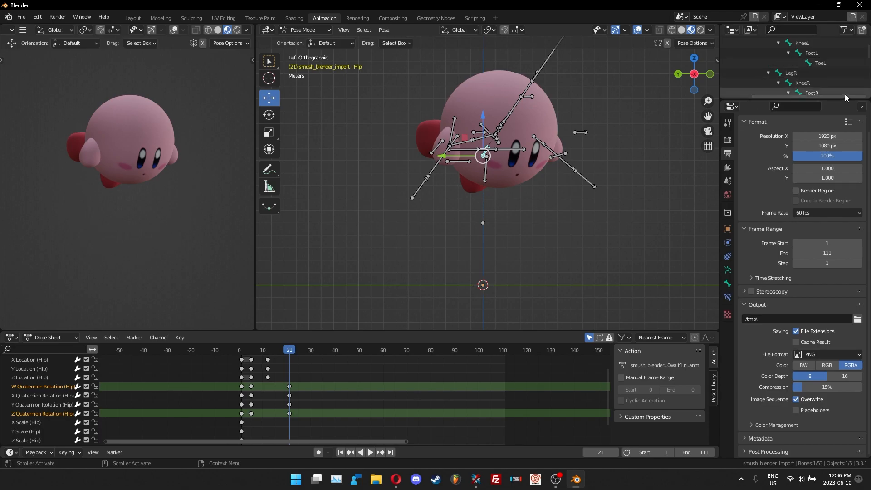
key(space)
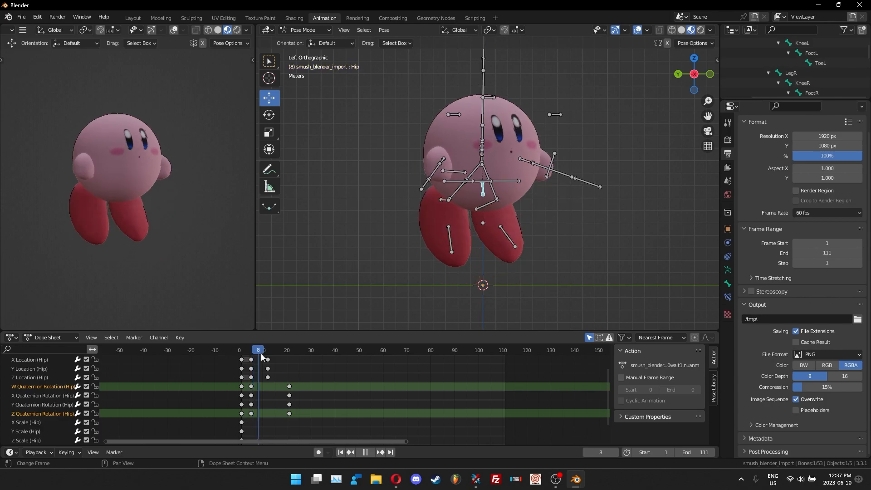
drag(265, 355, 288, 366)
key(space)
scroll(819, 59, down, 2)
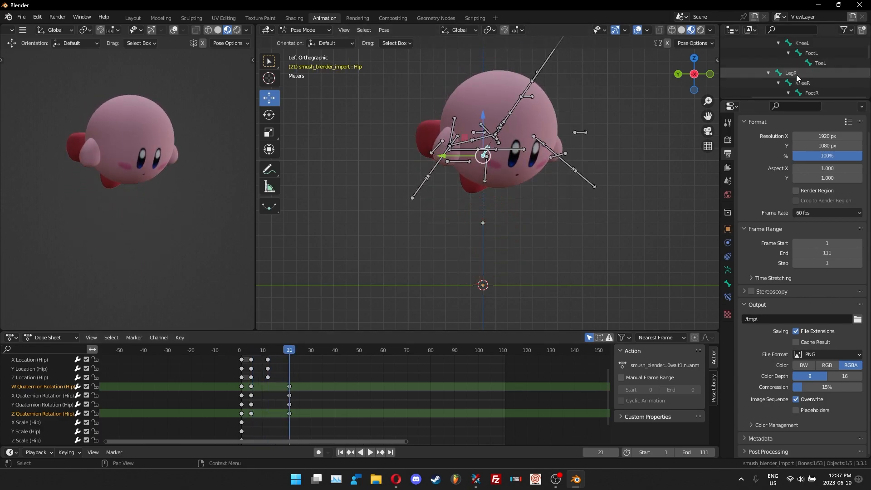
Select the LegL and LegR bones, scale them down until the feet vanish into the body, and keyframe them at frame 21
click(796, 56)
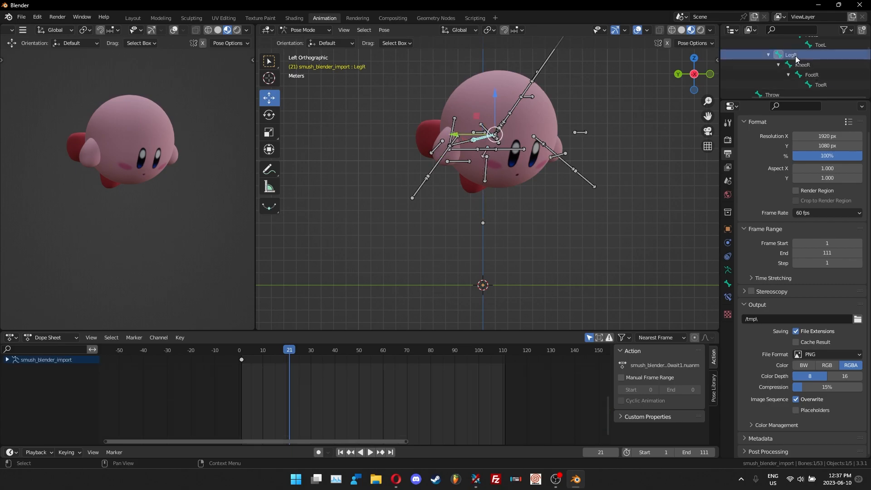
scroll(796, 56, up, 3)
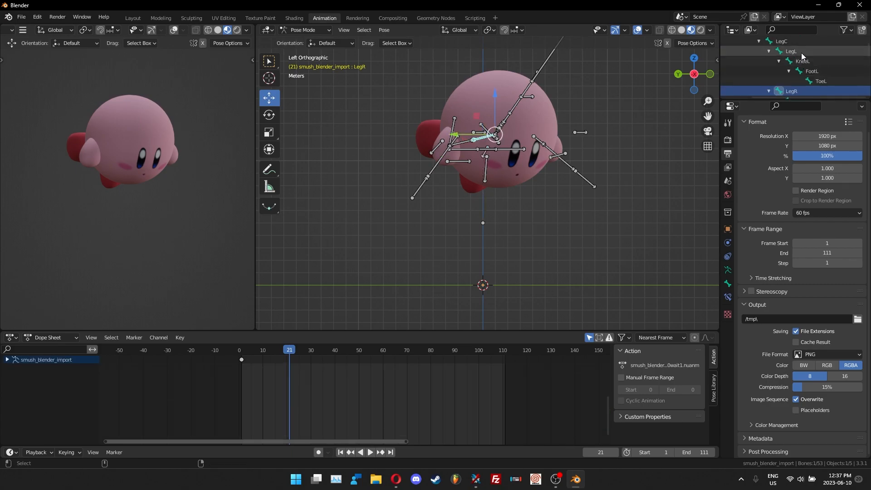
click(794, 52)
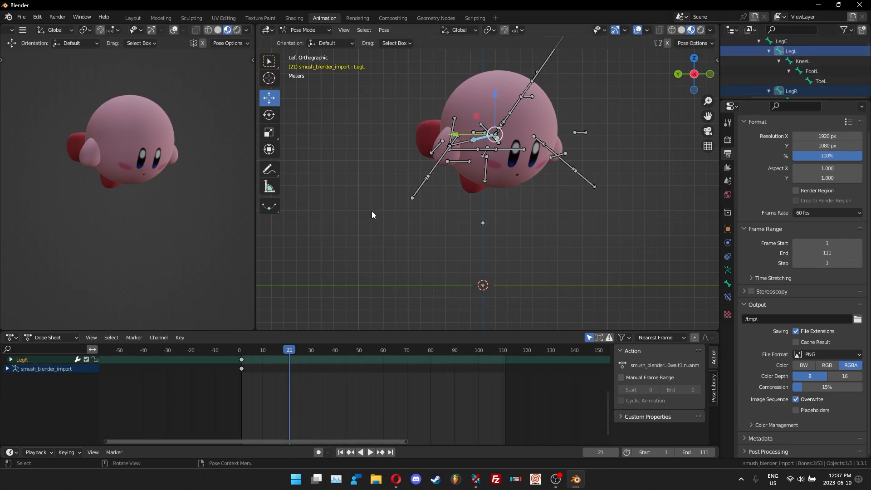
click(269, 132)
mouse_move(496, 142)
mouse_down()
mouse_move(522, 163)
mouse_move(493, 134)
mouse_up()
mouse_move(494, 133)
middle_down()
mouse_move(616, 147)
mouse_move(493, 149)
middle_up()
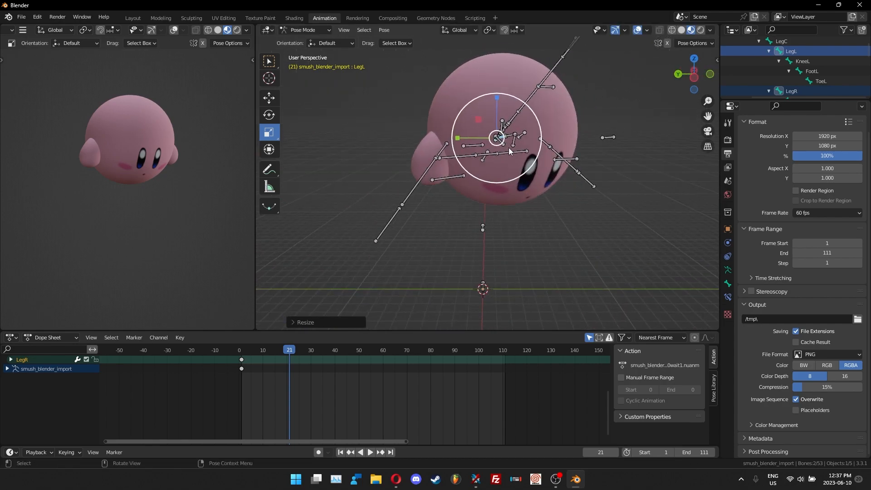
key(i)
click(498, 168)
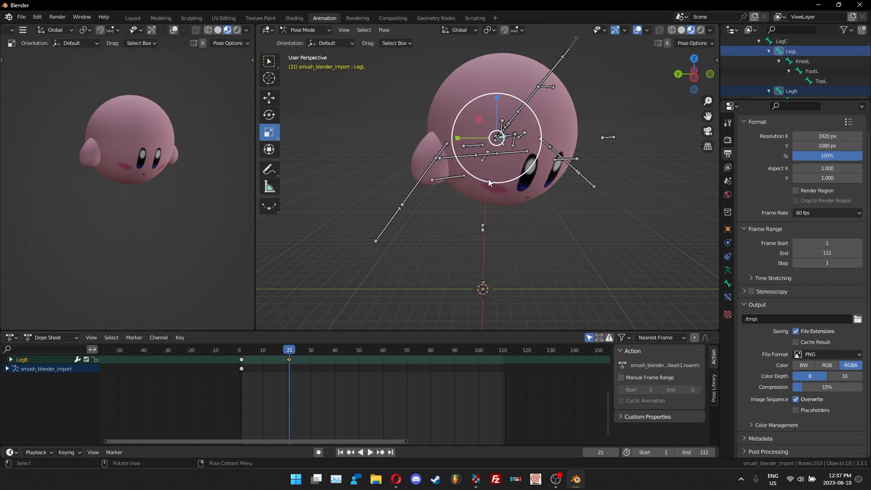
Copy the frame 1 keyframes of LegR and LegL to frame 12, then return to frame 21
click(241, 360)
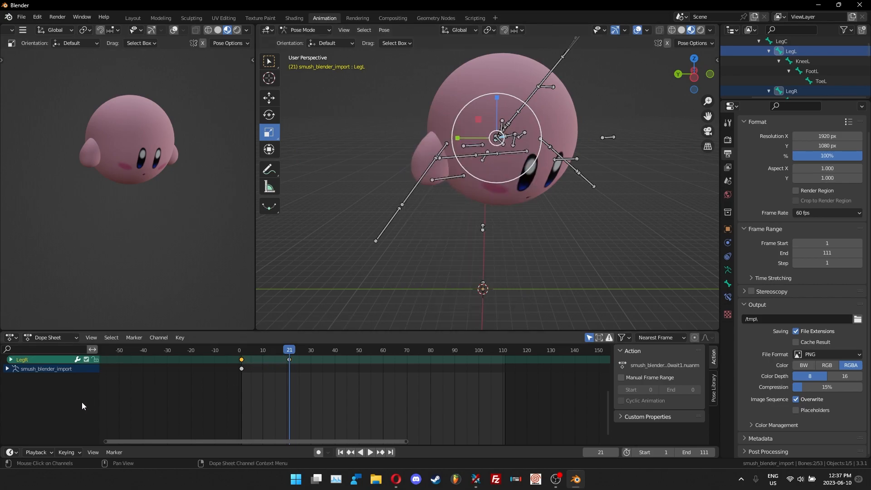
scroll(54, 420, up, 3)
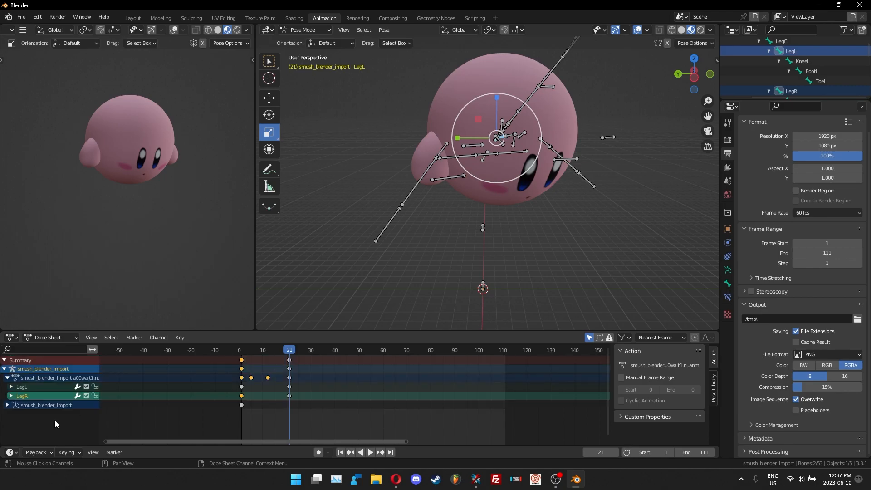
drag(269, 347, 244, 387)
key(ctrl+v)
click(243, 388)
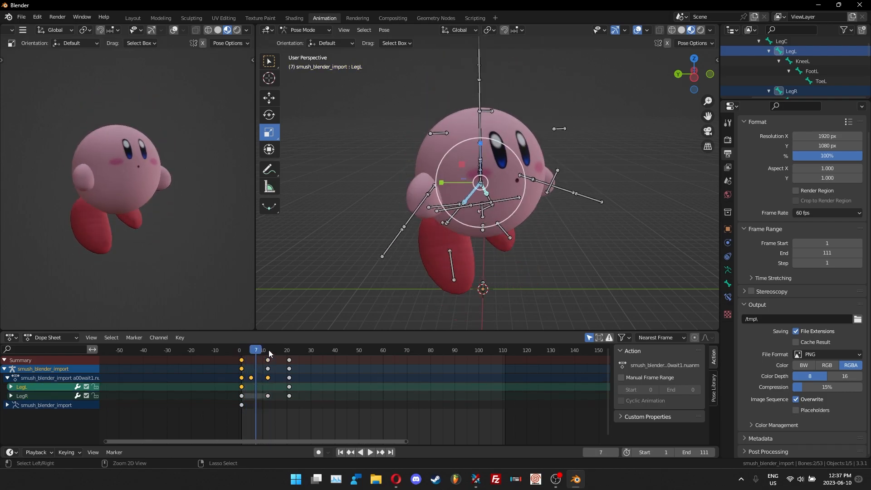
click(268, 352)
key(ctrl+v)
drag(269, 352, 289, 365)
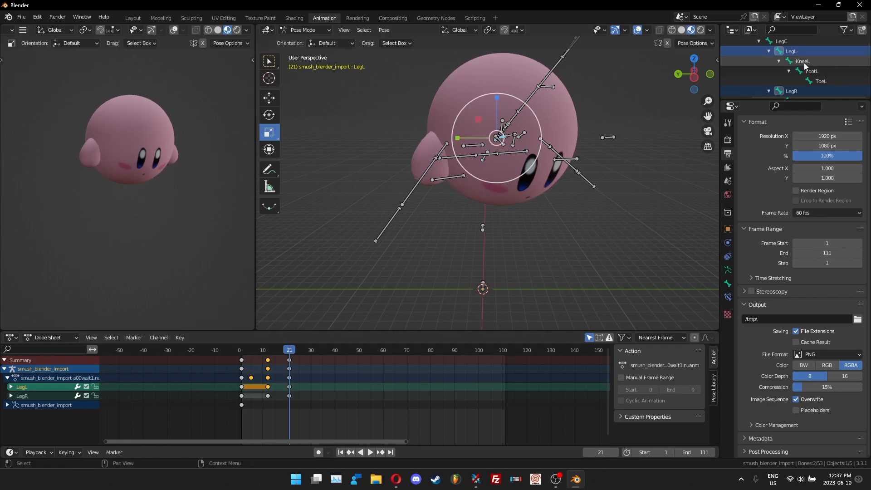
Select the ClavicleC bone under Bust and insert a keyframe for it at frame 21
middle_drag(496, 175, 245, 203)
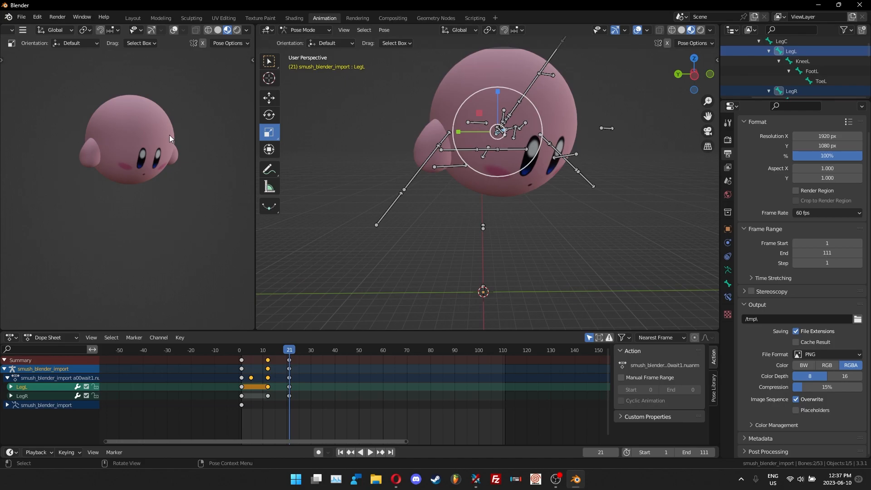
scroll(782, 75, up, 5)
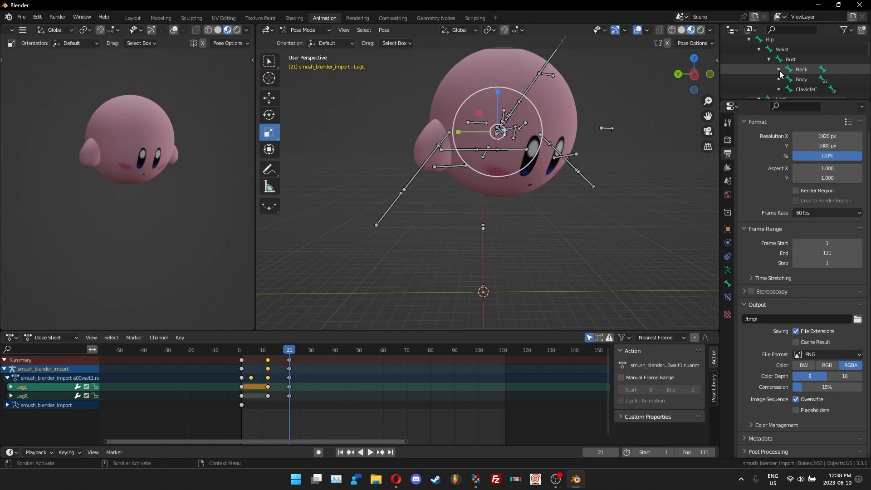
scroll(780, 73, down, 2)
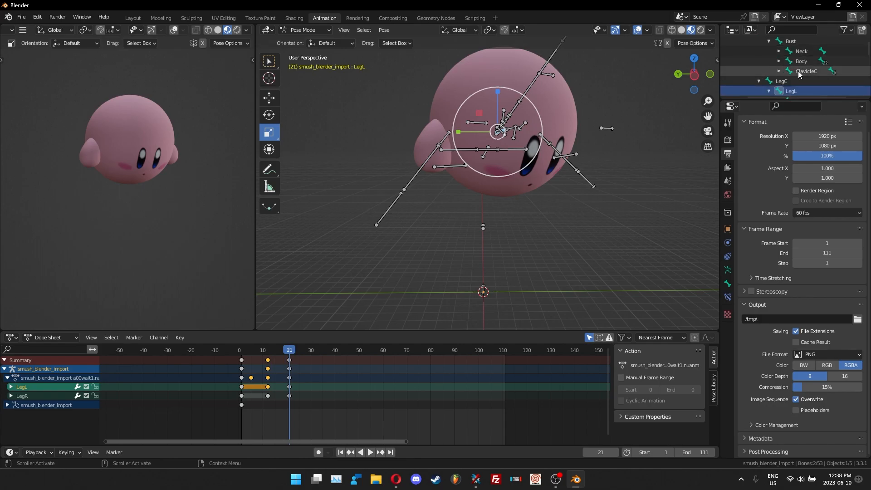
click(798, 70)
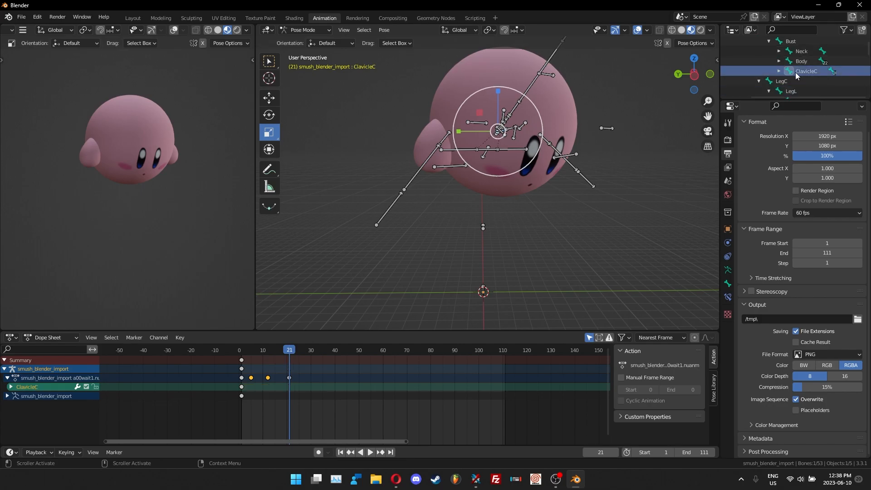
key(i)
click(531, 143)
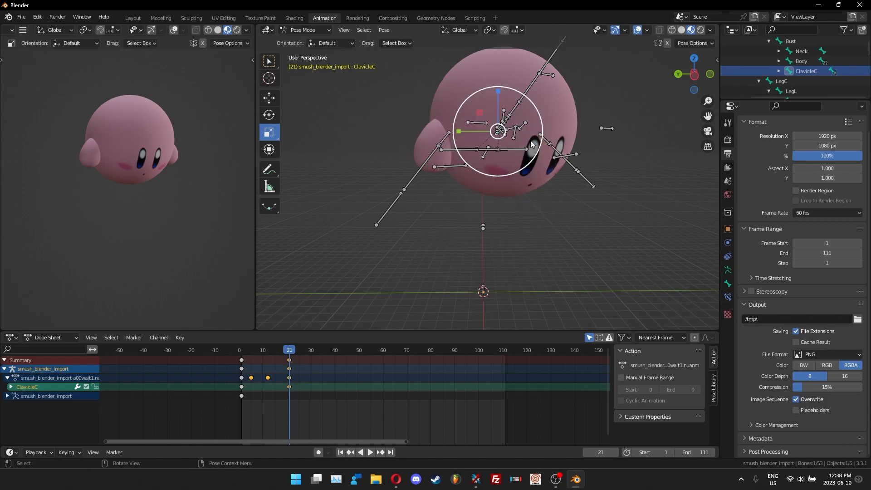
Insert a keyframe for the ClavicleC bone at frame 12
click(270, 353)
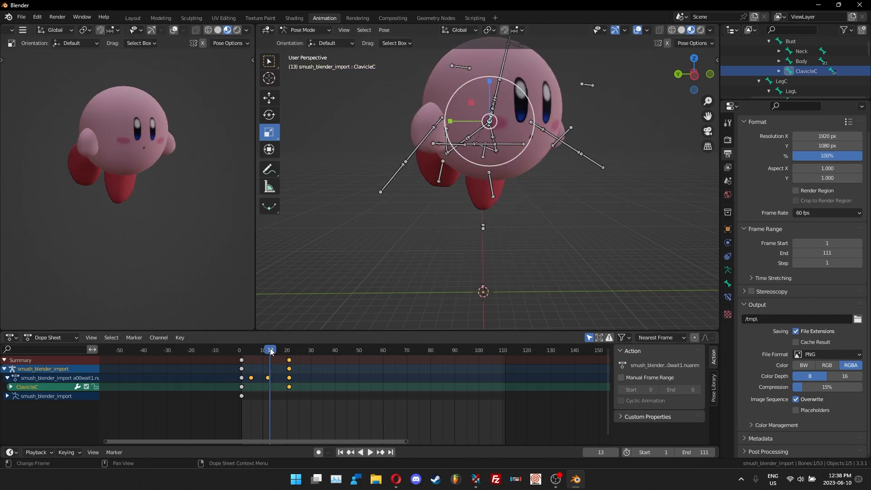
key(space)
key(i)
click(597, 147)
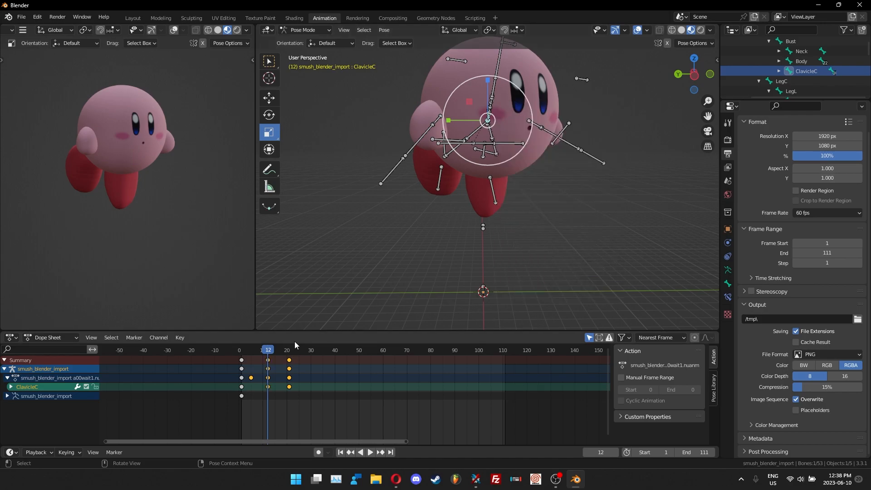
Scale the ClavicleC bone down at frame 21 until the arms vanish into the body, and keyframe its scale
click(292, 353)
click(290, 352)
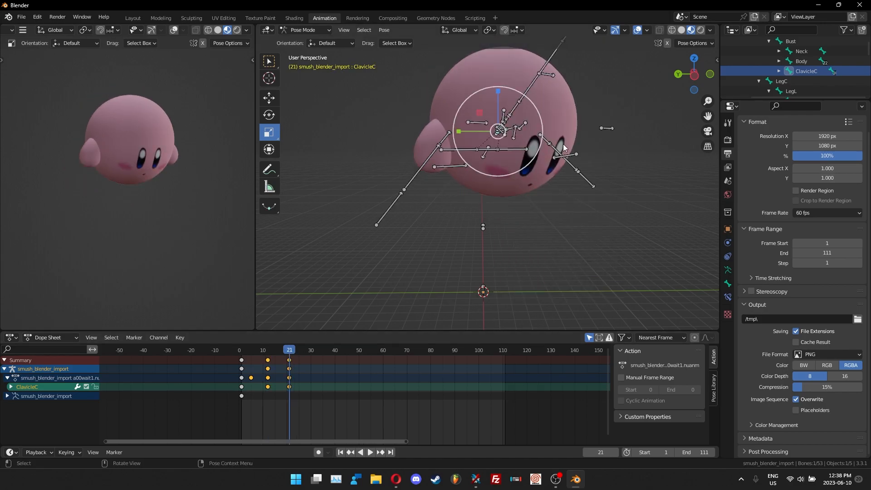
drag(537, 151, 496, 157)
key(i)
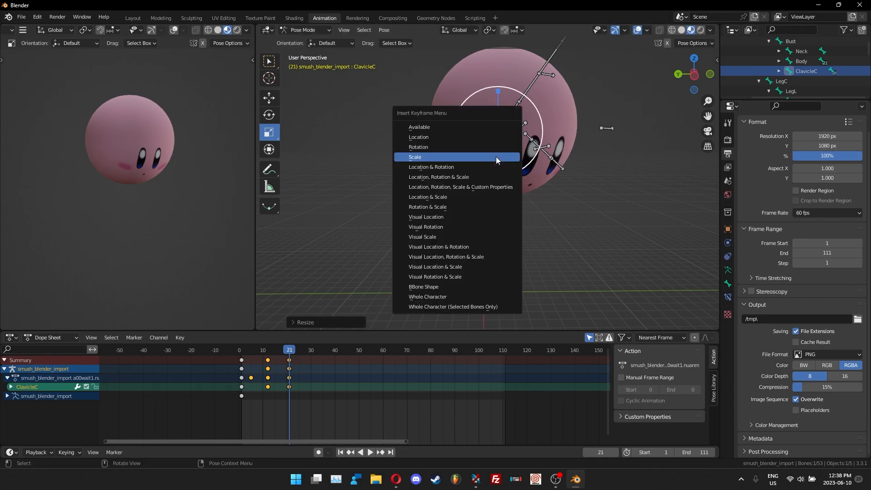
click(497, 157)
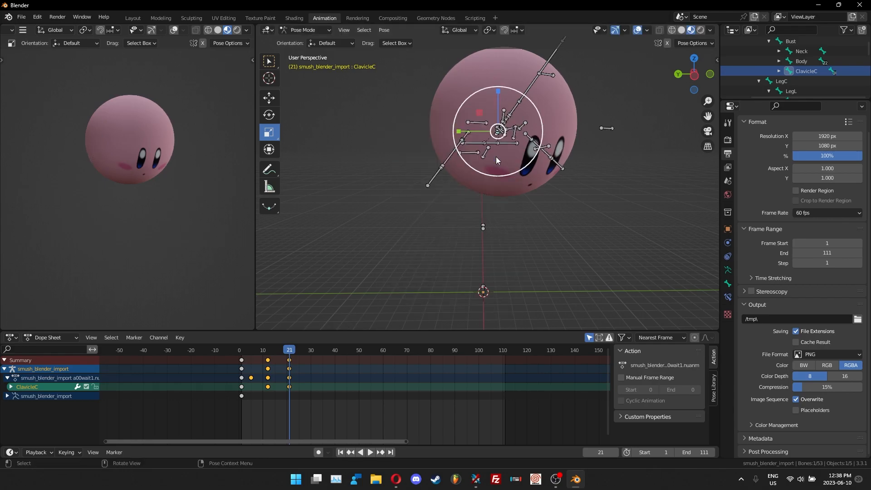
Turn off the Kirby_Armfoot entry in the armature's Ultimate Visibility Track Entries and keyframe it at frame 21
scroll(802, 79, up, 2)
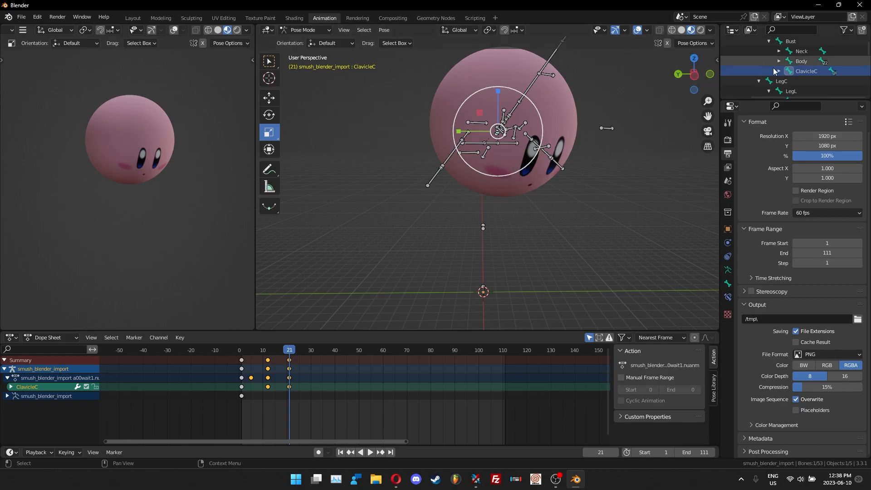
scroll(794, 61, down, 6)
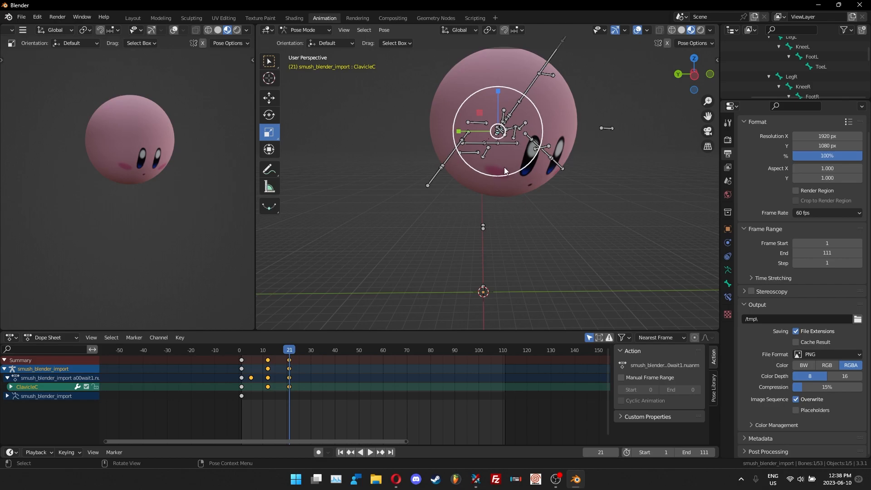
click(728, 269)
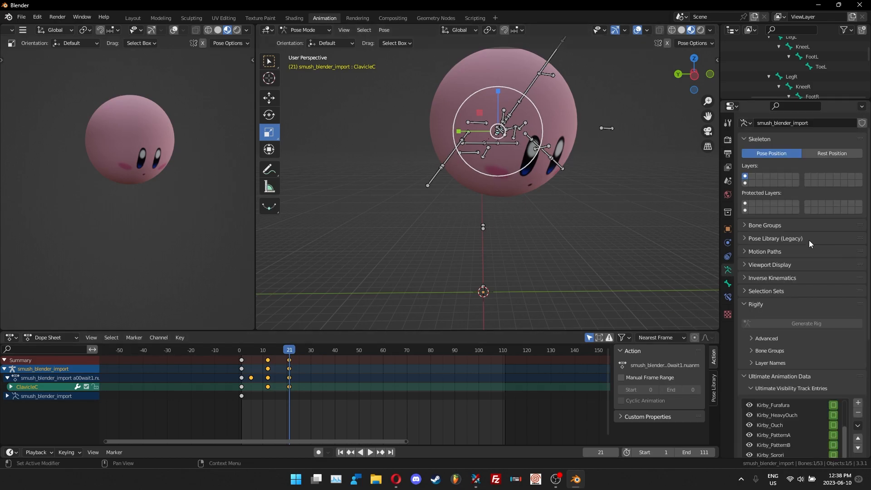
scroll(810, 245, down, 3)
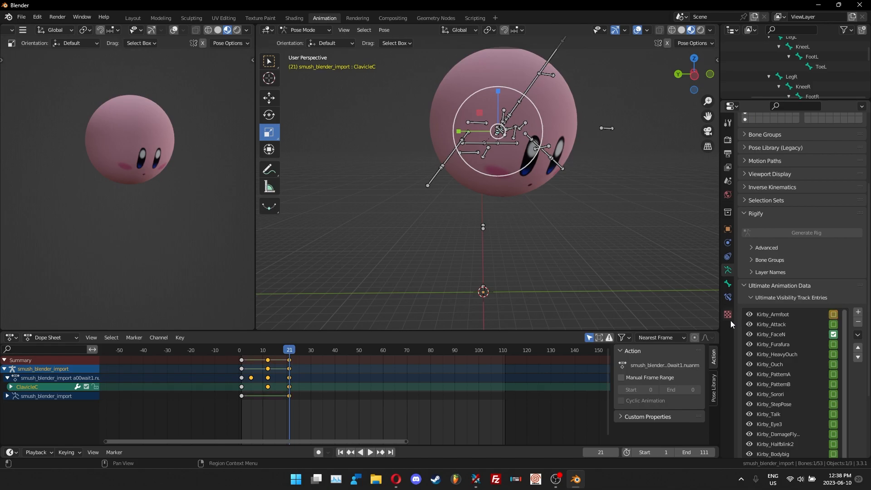
click(779, 315)
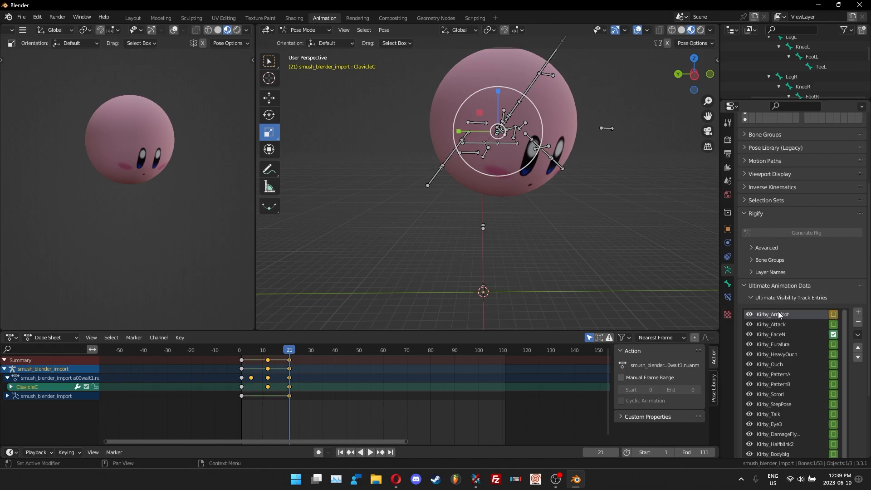
Scrub and play from frame 11 to frame 21 to check the Kirby_Armfoot visibility switch
click(266, 352)
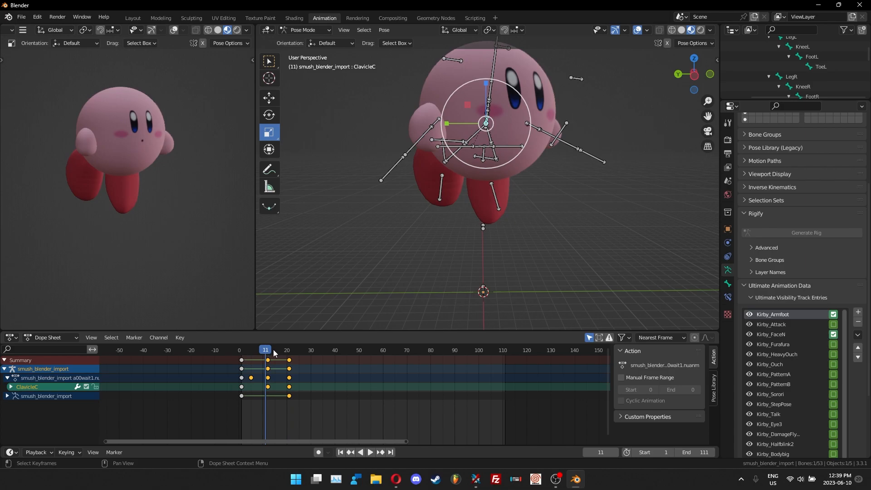
click(833, 314)
click(833, 314)
key(space)
drag(267, 347, 289, 350)
key(space)
Select the Hip bone with the Move tool and set the transform orientation to Global
scroll(787, 67, up, 2)
scroll(785, 64, up, 4)
click(786, 57)
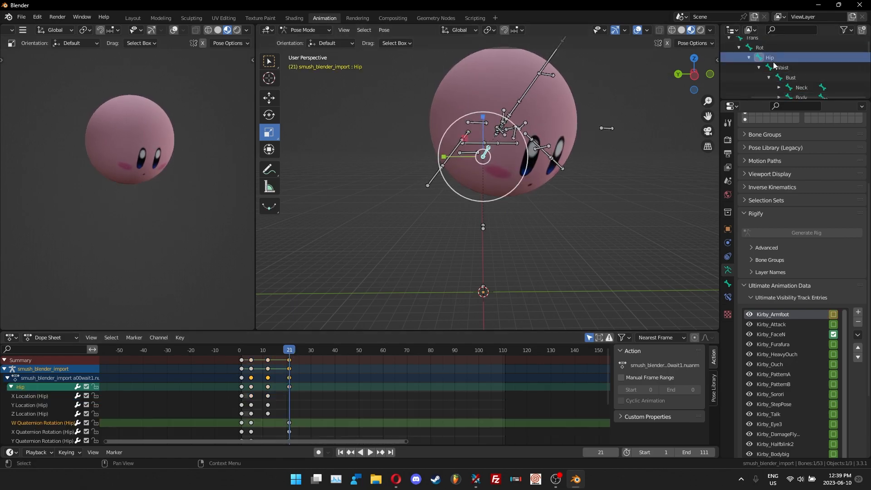
click(263, 97)
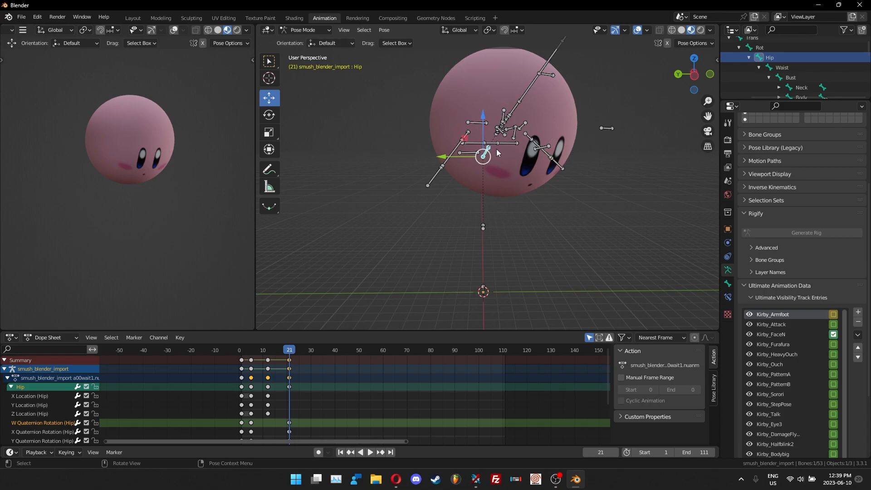
click(337, 42)
click(337, 81)
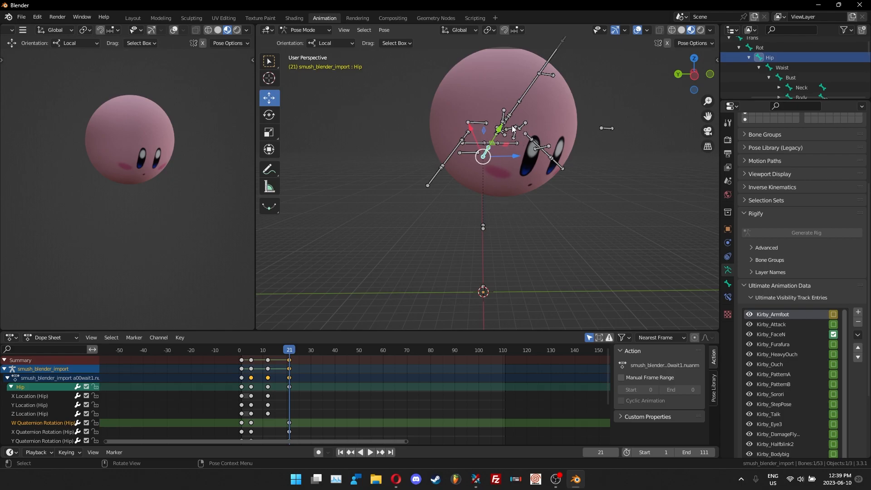
click(336, 43)
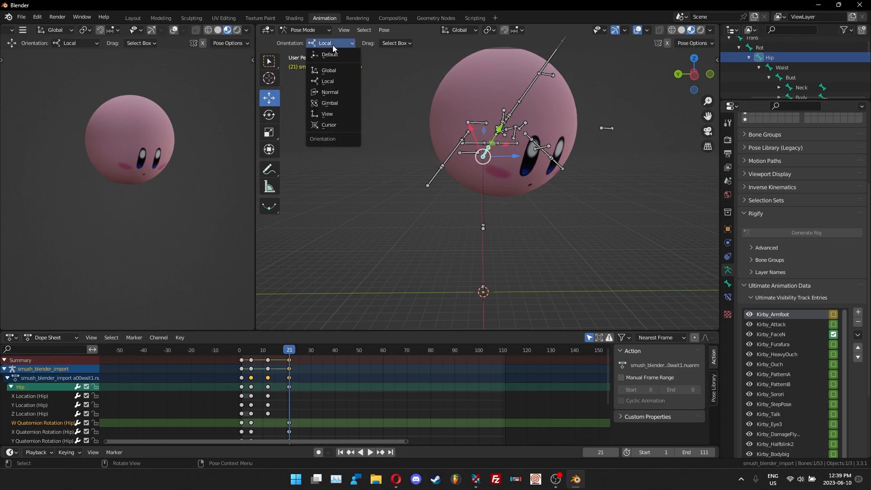
click(330, 70)
Move the Hip bone down at frame 21 until the body rests on the ground, and keyframe its location
middle_drag(519, 158, 483, 128)
drag(483, 126, 485, 216)
alt+middle_drag(524, 213, 544, 153)
scroll(533, 231, up, 3)
drag(477, 170, 477, 181)
key(i)
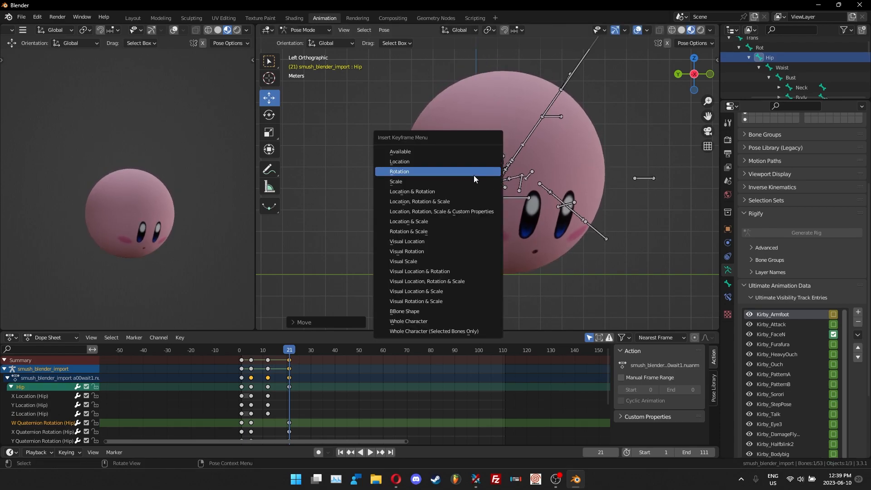
click(470, 165)
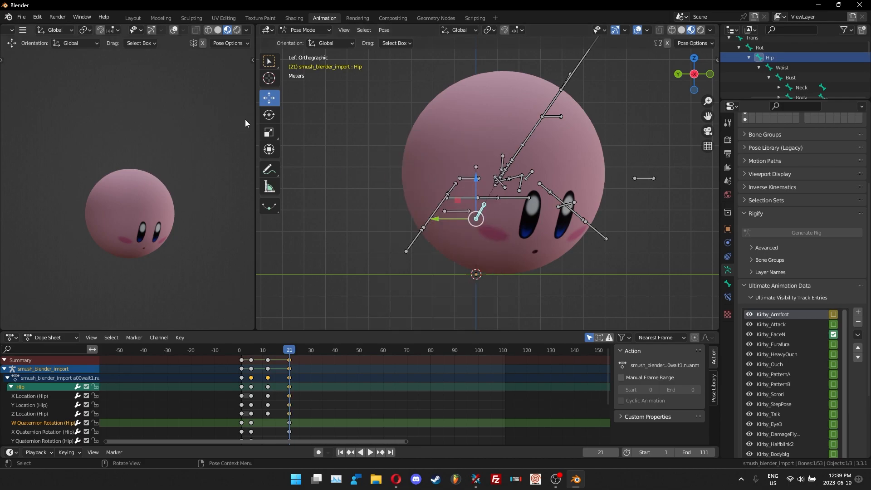
Try rotating the Hip bone and the Rot bone at frame 21, undoing each rotation
click(270, 118)
drag(491, 209, 497, 219)
key(ctrl+z)
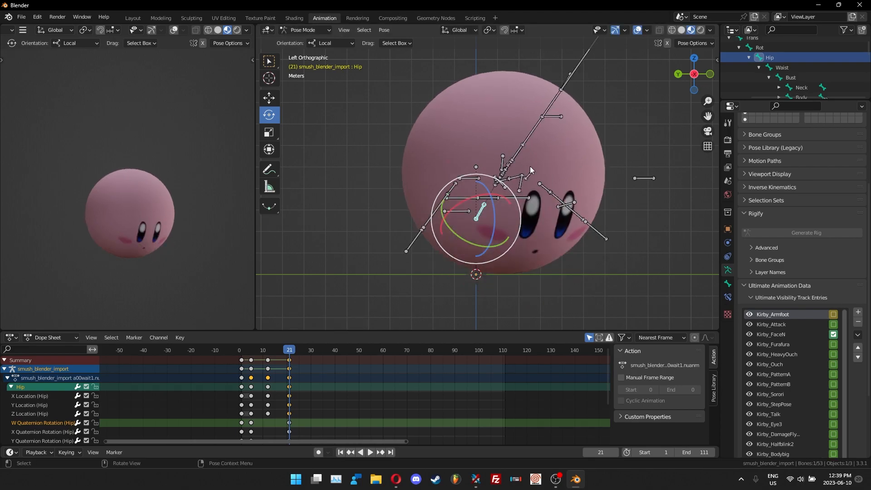
click(788, 48)
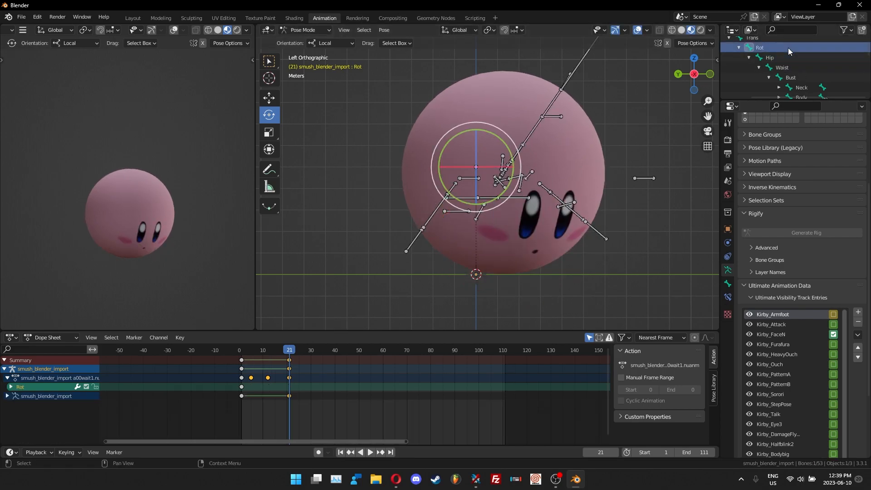
key(r)
key(r)
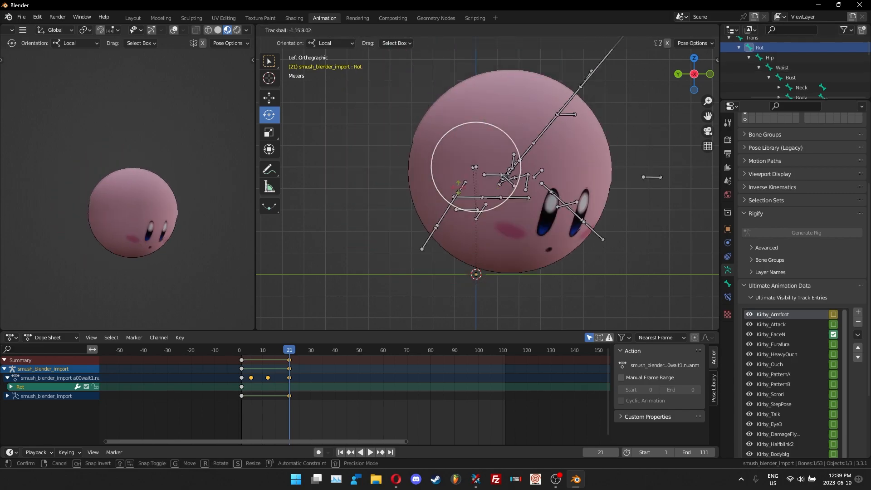
click(510, 137)
key(ctrl+z)
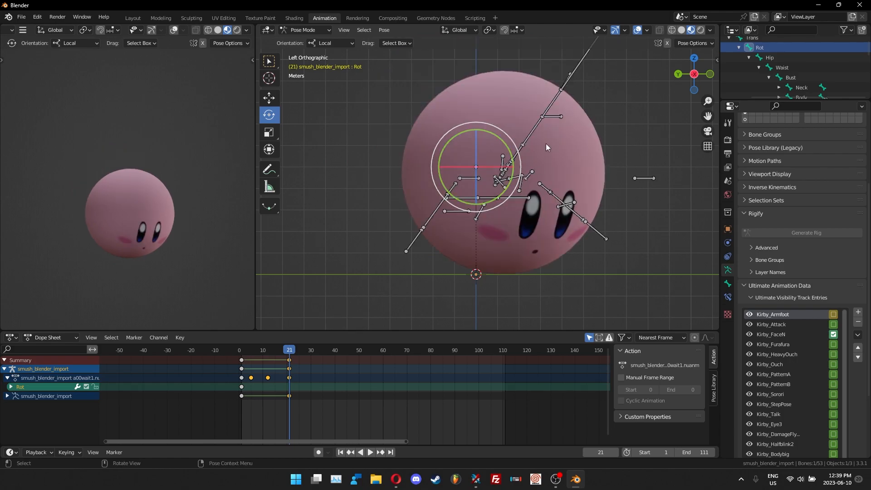
Try rotating the Bust bone about its local Z axis at frame 21
click(792, 77)
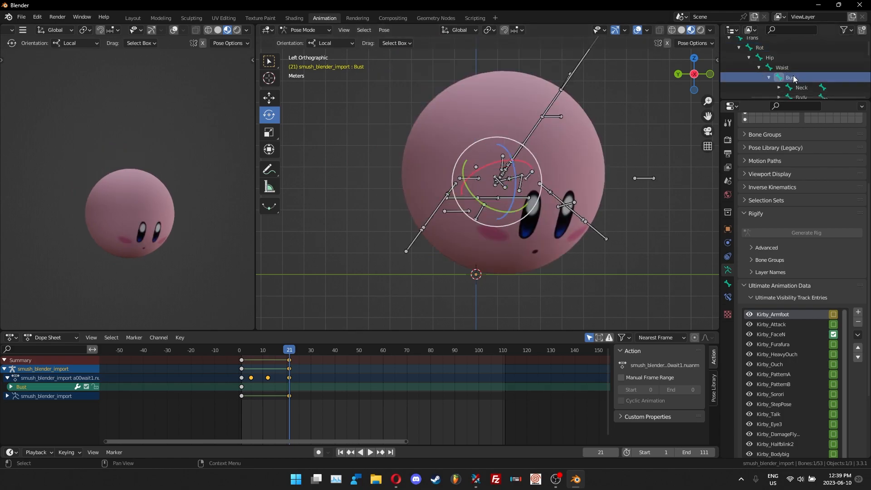
key(r)
key(z)
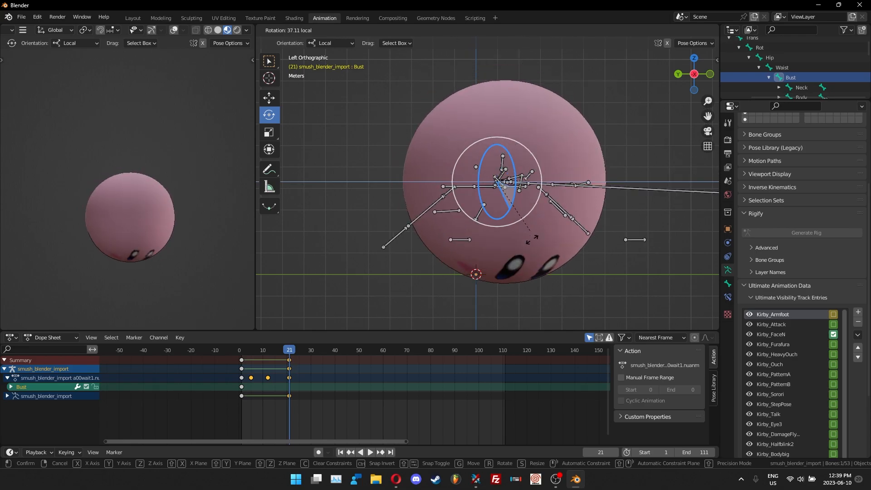
click(663, 111)
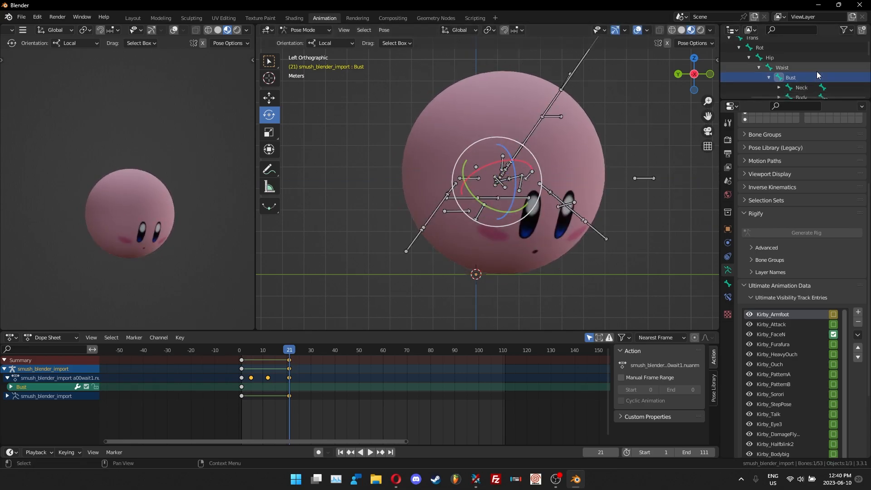
Select the Body bone, try rotating it at frame 21, and undo the rotation
scroll(794, 77, down, 2)
click(791, 82)
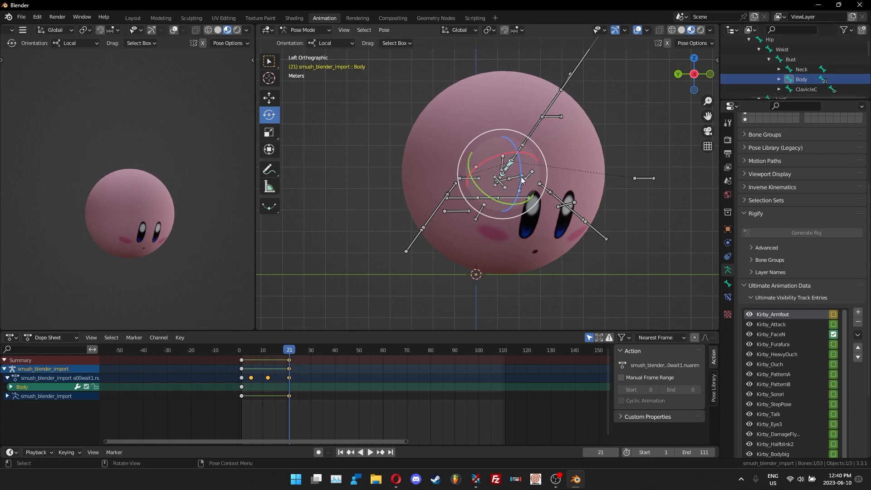
key(r)
key(z)
key(z)
drag(520, 153, 524, 113)
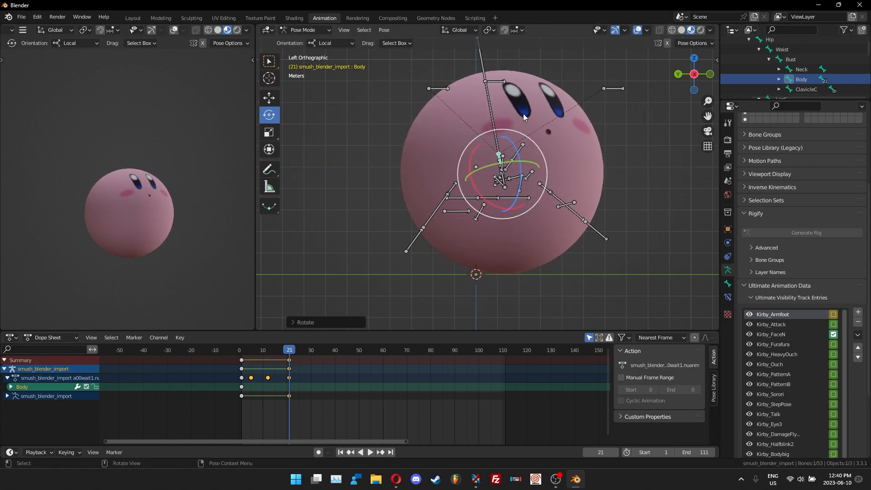
key(ctrl+z)
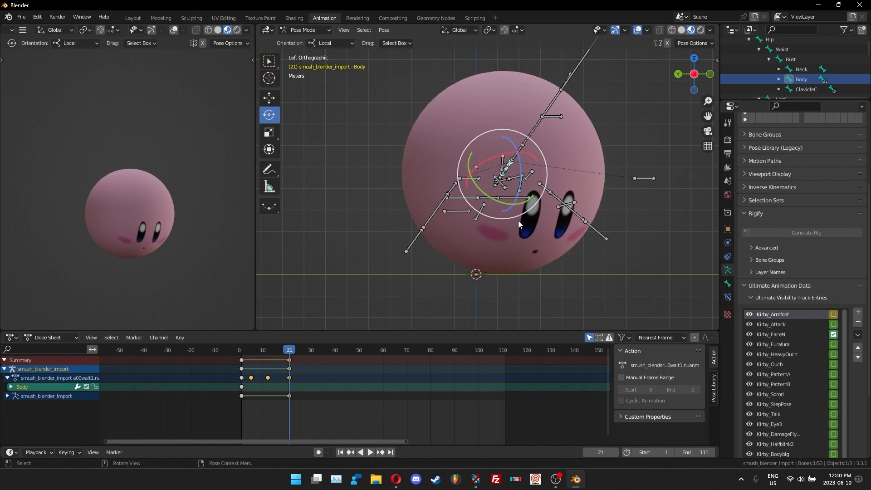
Undo the Hip bone's location keyframe at frame 21 and its move down to the ground
click(520, 204)
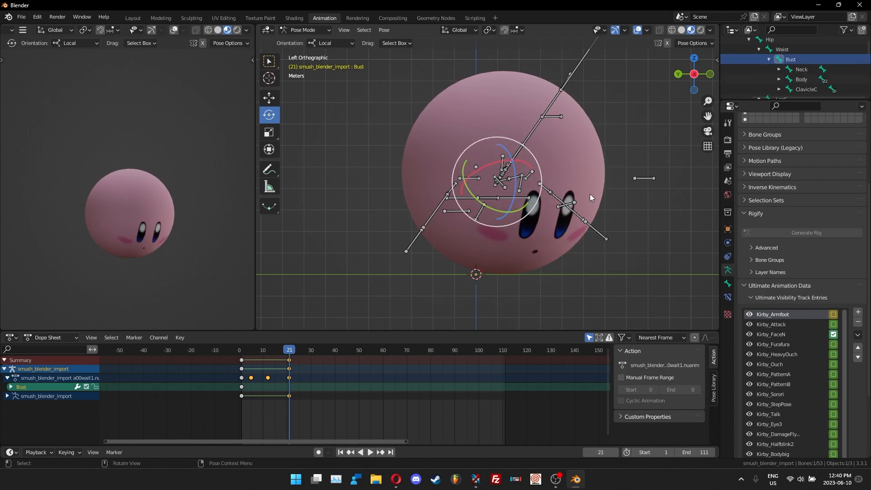
key(ctrl+z)
key(ctrl+z)
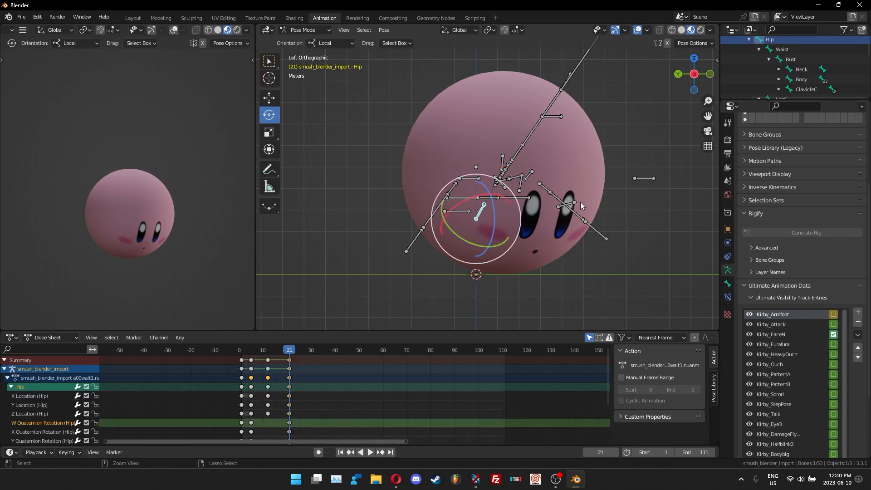
key(ctrl+z)
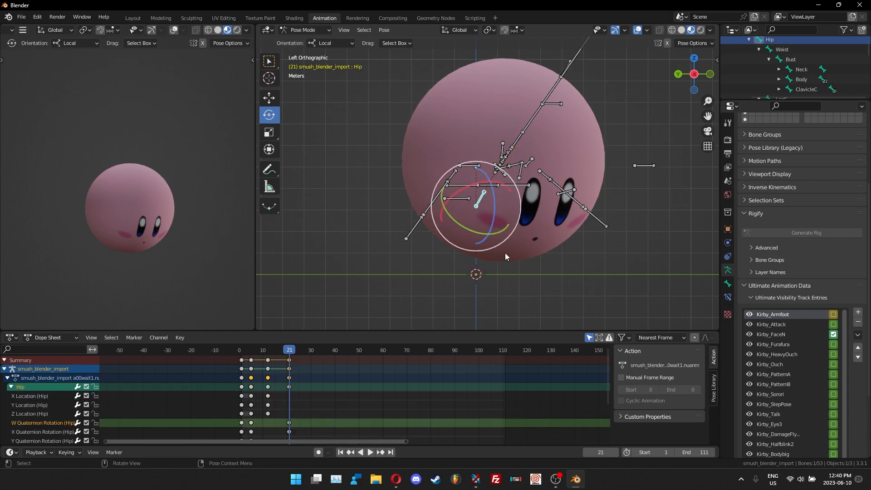
key(ctrl+z)
Go back to frame 12, select the Body bone, try rotating it, and undo the rotation
scroll(530, 214, down, 6)
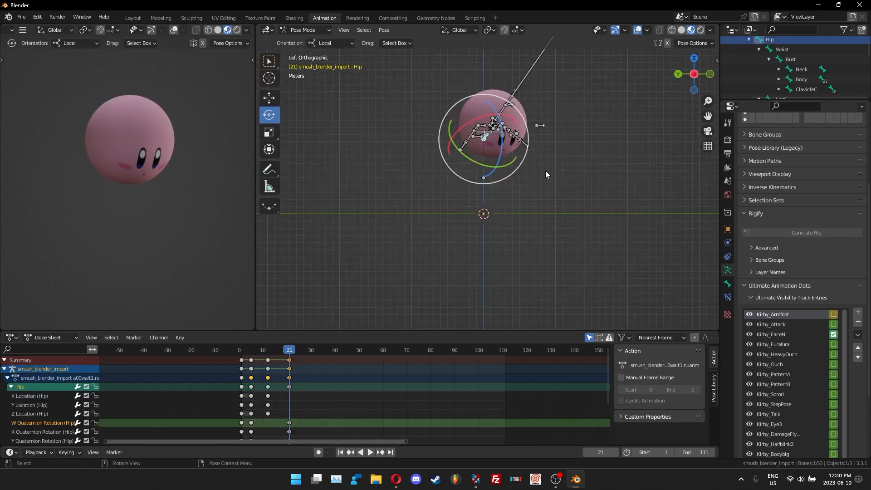
shift+middle_drag(545, 174, 541, 214)
scroll(540, 218, up, 3)
drag(265, 352, 268, 377)
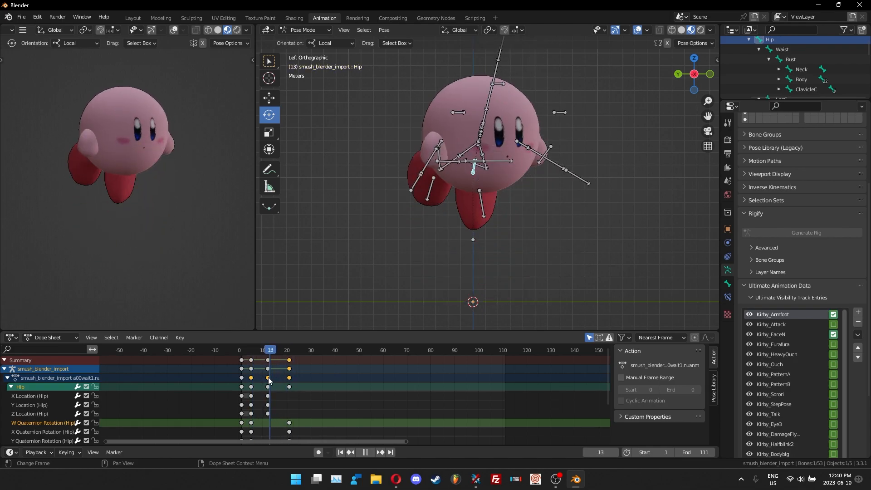
click(801, 80)
drag(501, 138, 501, 151)
key(ctrl+z)
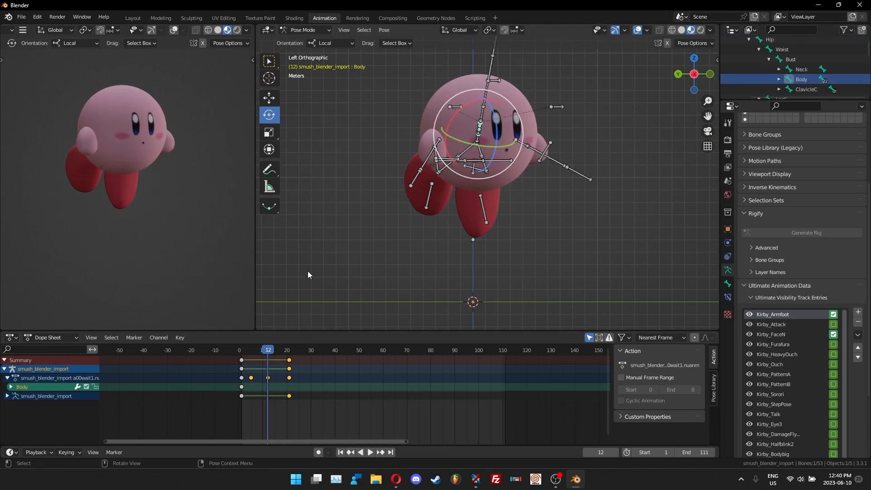
Rotate the Body bone at frame 38 and insert a Rotation keyframe for it
key(space)
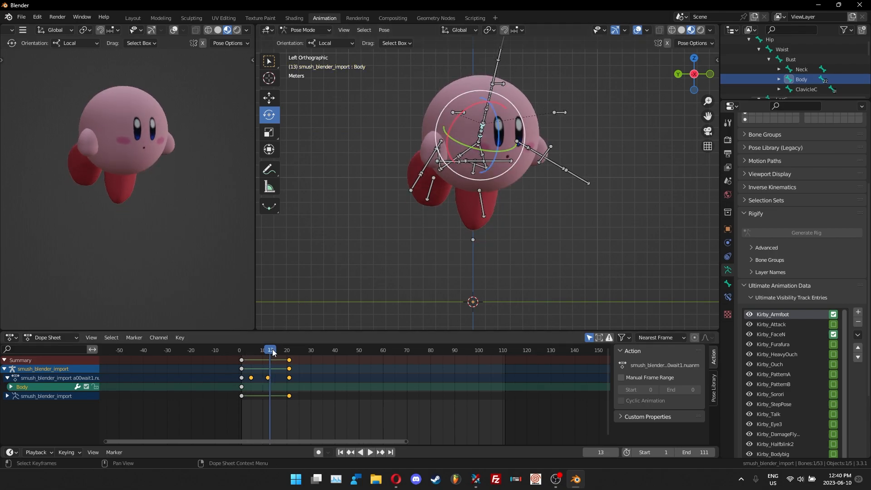
drag(278, 352, 330, 361)
drag(507, 143, 511, 158)
drag(716, 86, 621, 331)
key(i)
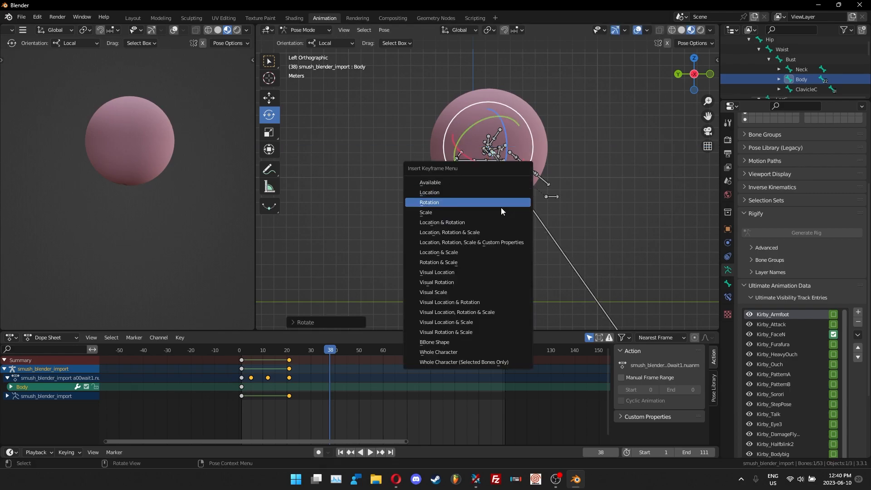
click(500, 204)
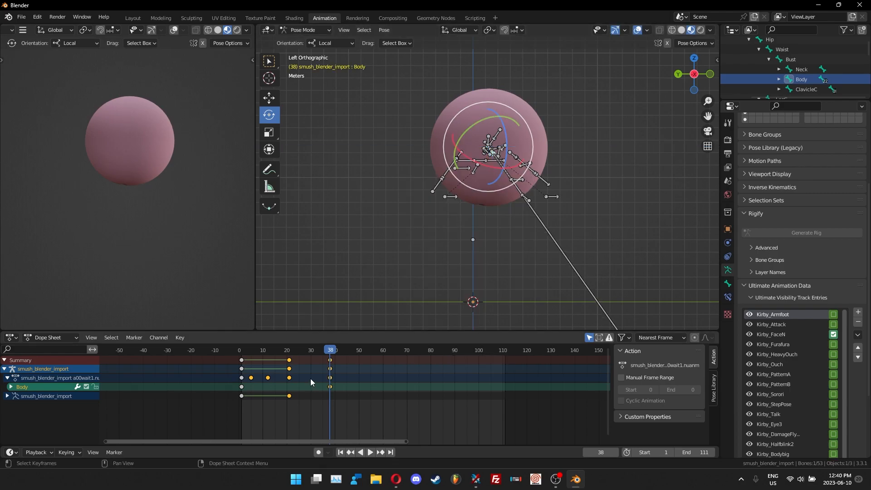
Insert a Rotation keyframe for the Body bone at frame 12 and return to frame 38
click(293, 350)
key(ctrl+z)
key(ctrl+z)
key(i)
click(514, 148)
drag(290, 348, 331, 374)
key(ctrl+v)
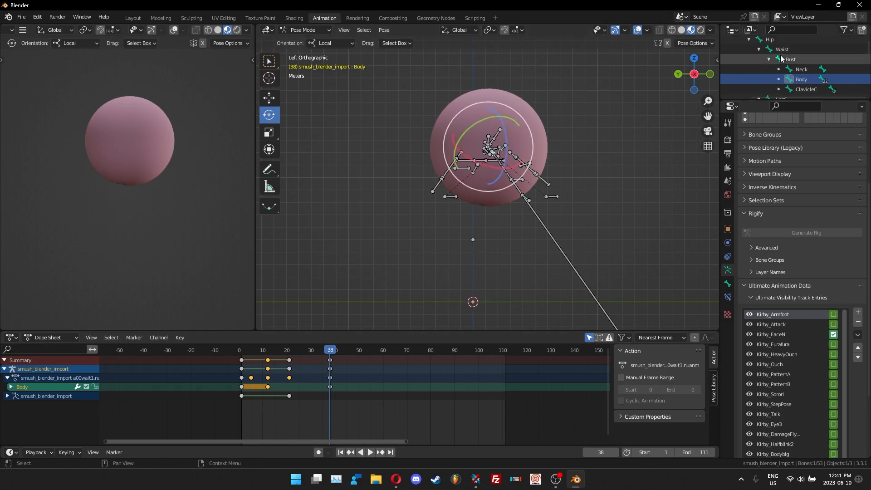
Move the Hip bone straight down at frame 38 until the ball rests on the ground, and insert a Location keyframe
click(771, 40)
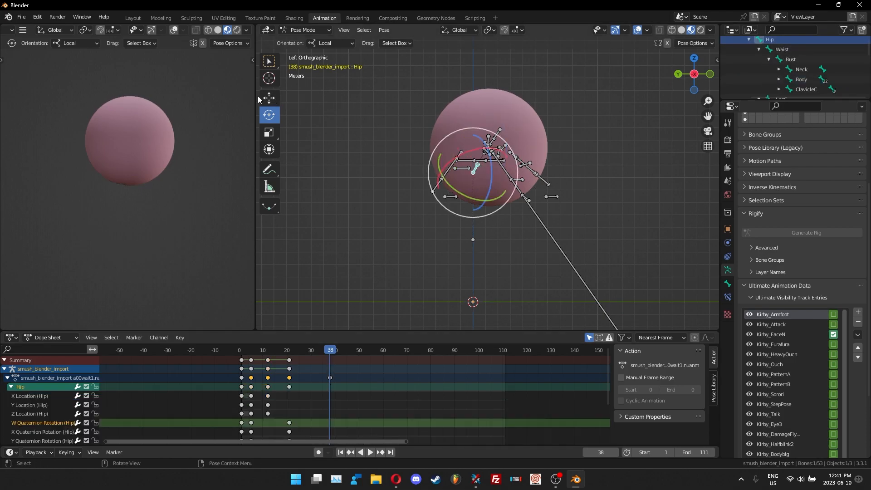
click(269, 98)
drag(475, 136, 488, 230)
key(i)
click(483, 222)
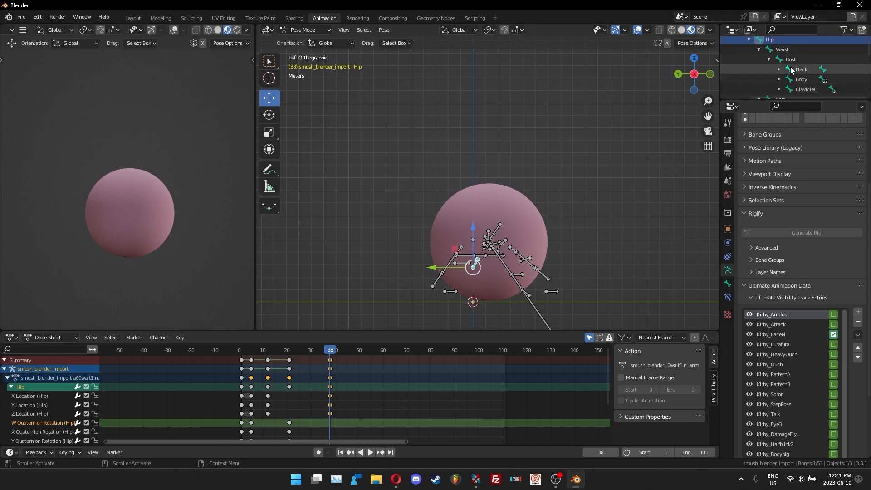
Select the Trans bone, try squashing it vertically with Scale at frame 38, and undo the scaling
scroll(788, 67, up, 4)
click(781, 56)
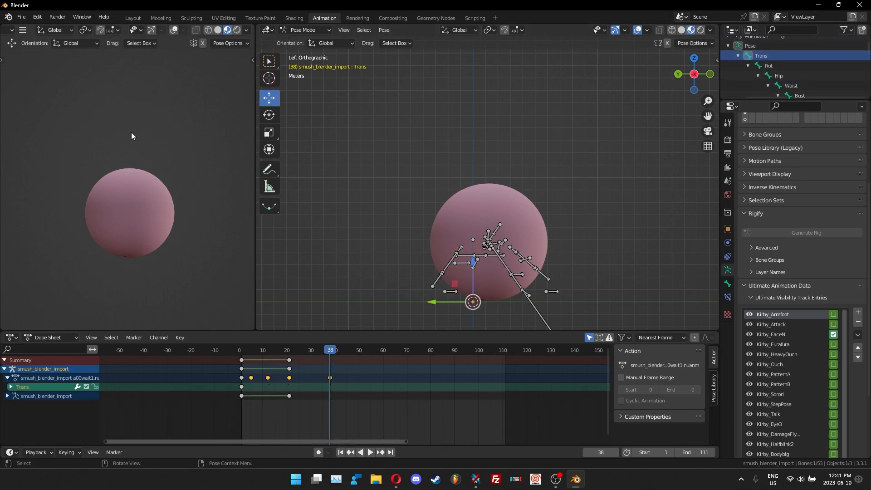
click(270, 137)
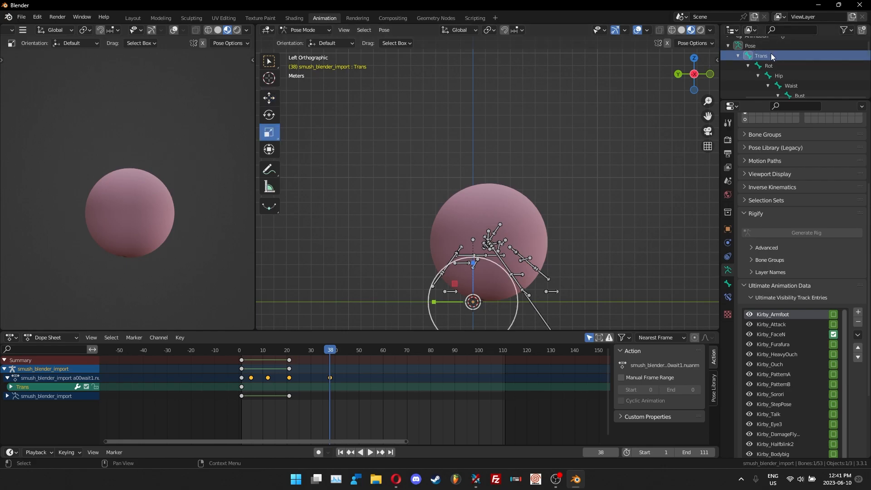
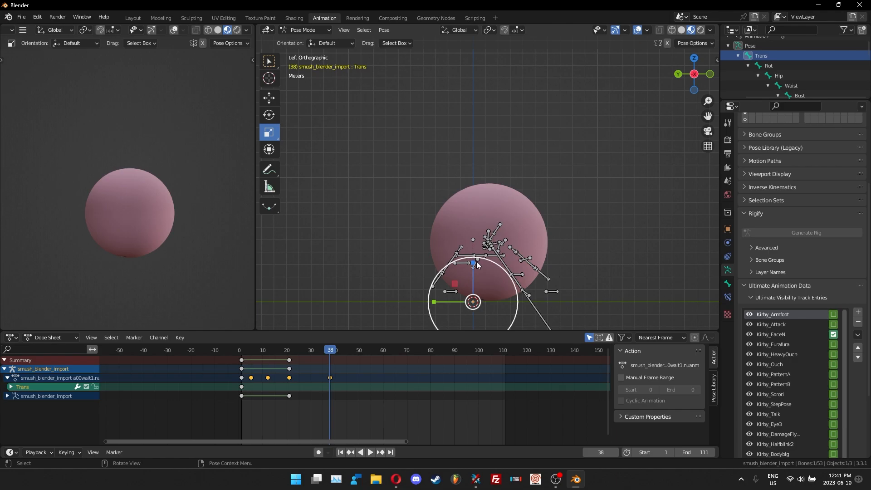
drag(474, 262, 477, 273)
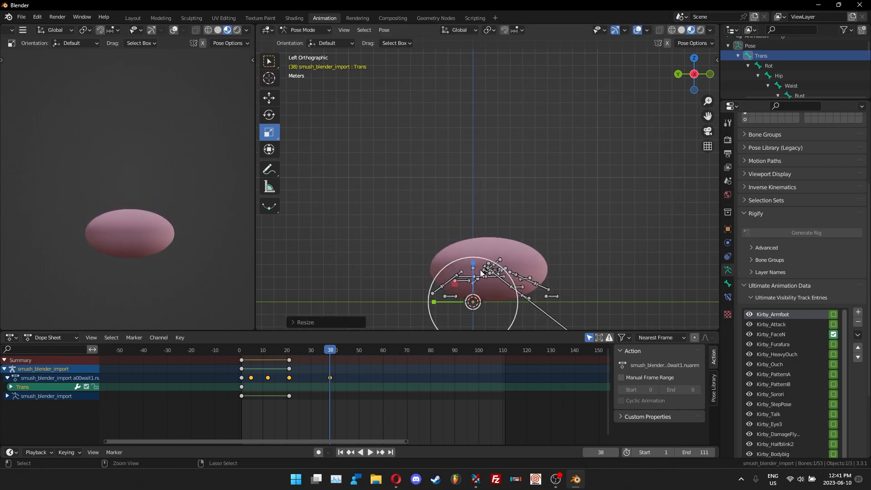
key(ctrl+z)
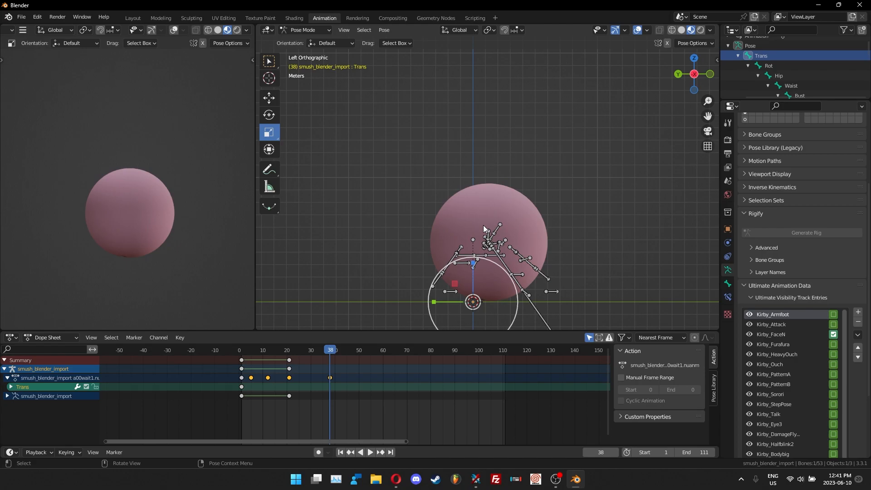
drag(472, 267, 412, 305)
key(ctrl+z)
key(ctrl+z)
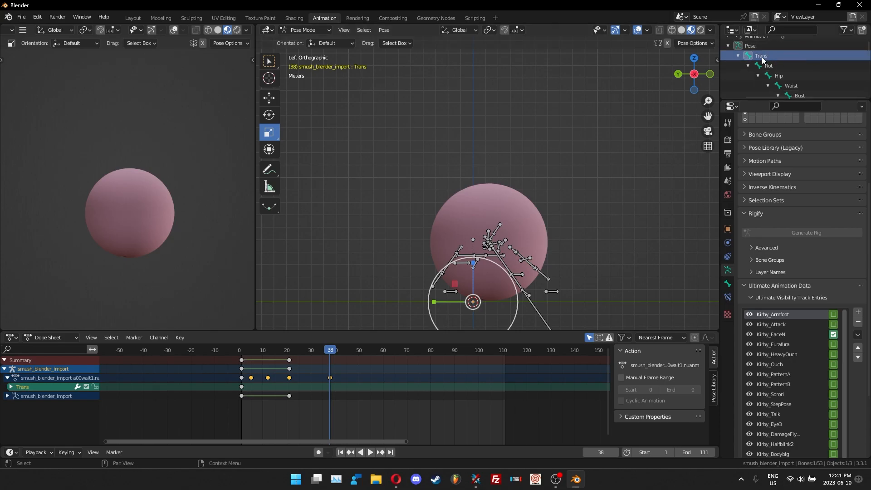
click(728, 256)
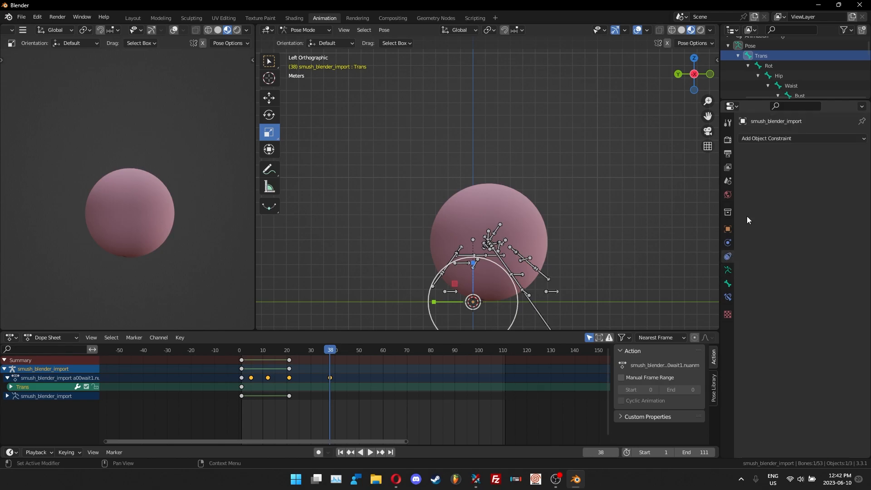
click(786, 138)
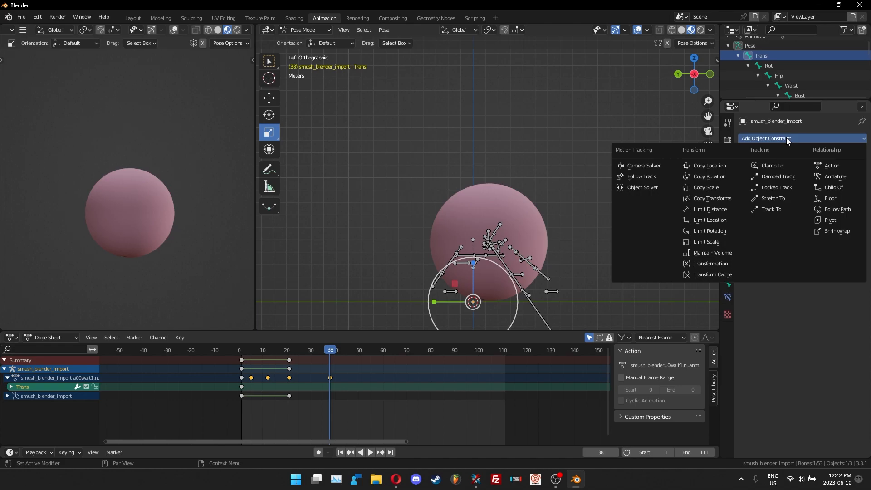
Flatten the Trans bone to about 0.43 on Z, widen it horizontally and insert a Scale keyframe at frame 38
drag(473, 263, 426, 306)
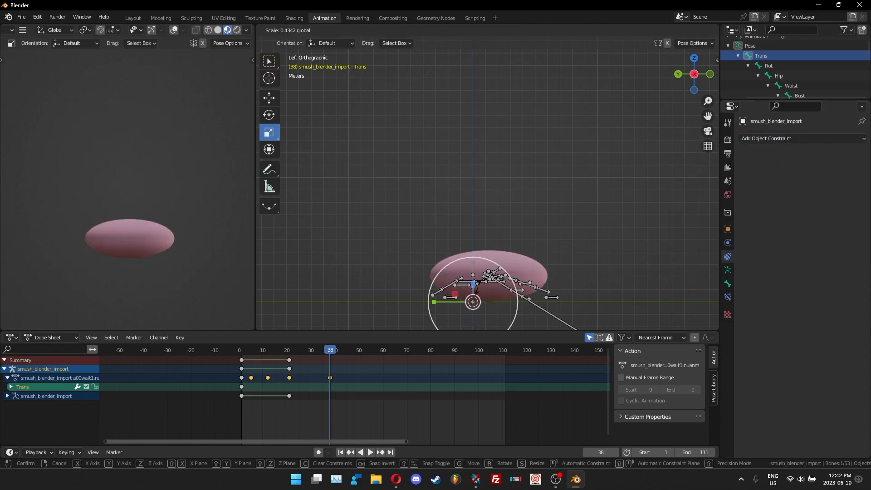
key(i)
click(474, 298)
key(i)
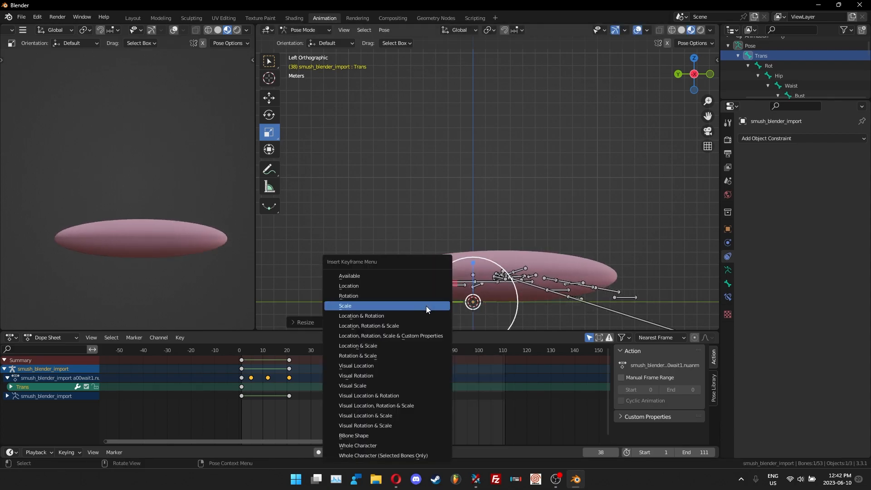
click(426, 306)
drag(331, 353, 304, 357)
key(space)
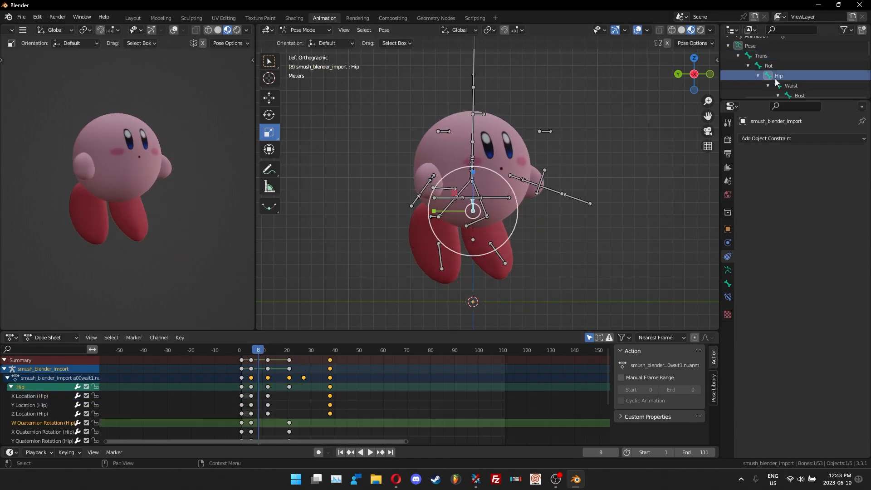
Narrow the Hip bone on its horizontal axis at frame 8 and insert a Scale keyframe there
key(i)
click(475, 177)
scroll(41, 402, down, 3)
mouse_move(258, 350)
mouse_down()
mouse_move(268, 351)
mouse_move(258, 350)
mouse_up()
key(ctrl+v)
drag(435, 213, 453, 214)
key(i)
click(452, 215)
Stretch the Hip bone slightly on Z, narrow it on Y and insert a Scale keyframe at frame 21
drag(258, 350, 289, 351)
drag(473, 159, 473, 153)
drag(434, 199, 446, 199)
key(i)
click(445, 198)
drag(289, 350, 320, 356)
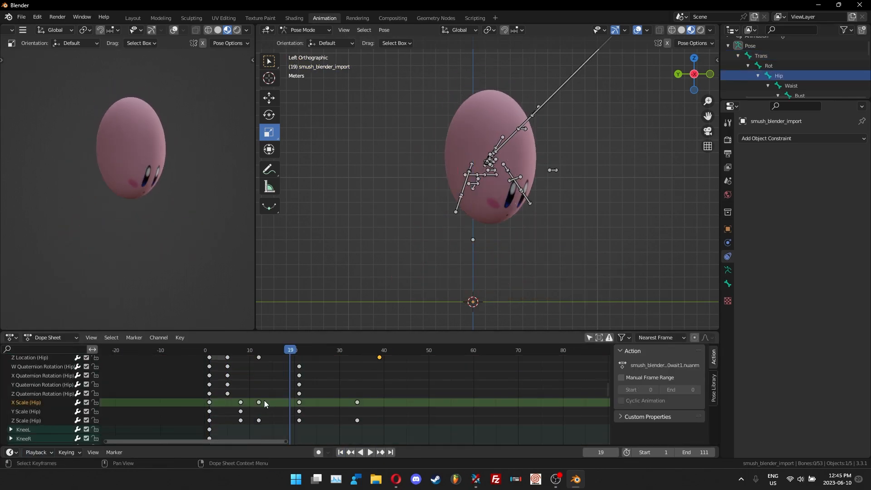
key(space)
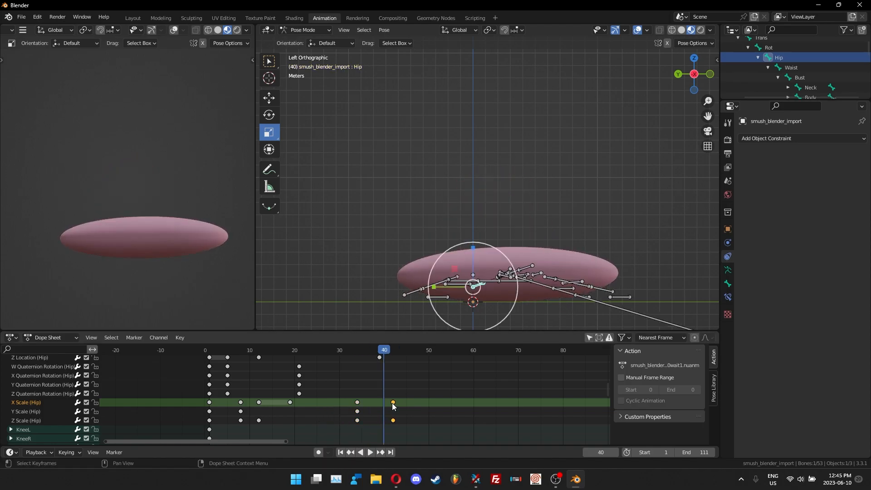
Limit the dope sheet to selected bones and expand the Trans bone's channels
click(589, 337)
scroll(137, 385, up, 1)
scroll(53, 410, up, 5)
click(11, 387)
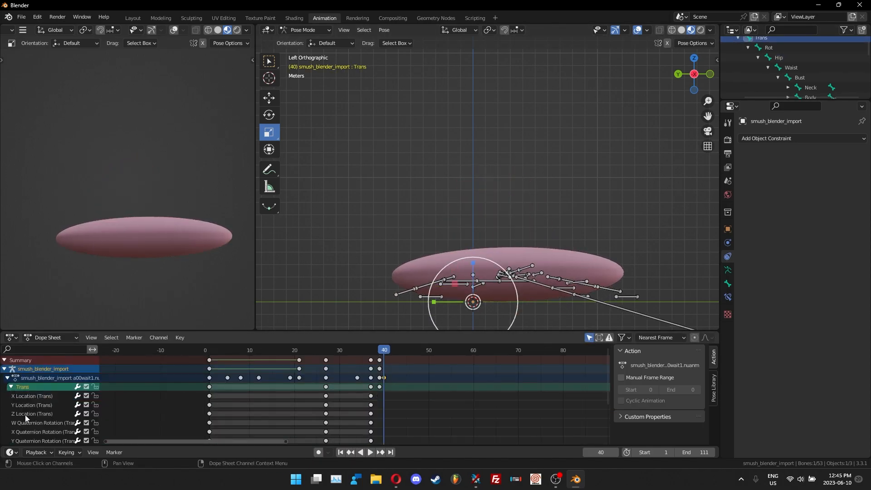
Move the last X, Y and Z Scale keyframes of Trans to frame 40 and play the animation from the start
scroll(22, 412, down, 3)
click(42, 405)
shift+click(42, 421)
scroll(390, 410, up, 8)
mouse_move(413, 401)
mouse_down()
mouse_move(398, 425)
mouse_move(410, 405)
mouse_up()
click(397, 406)
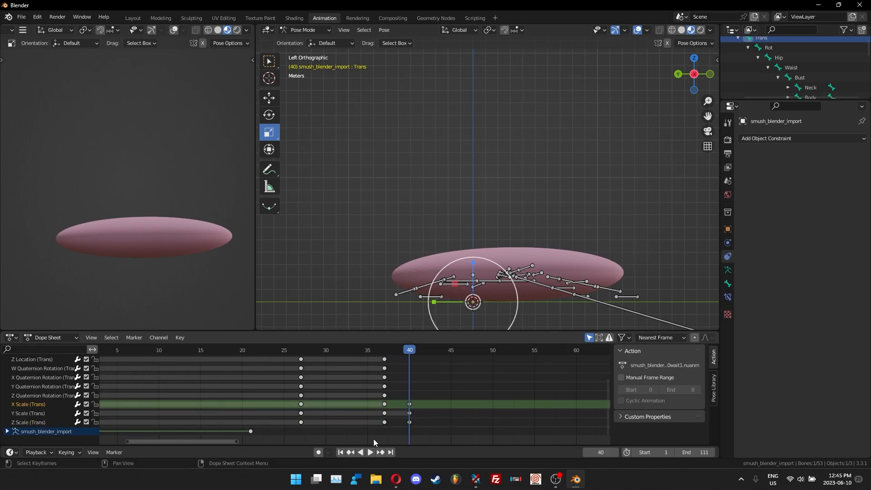
click(342, 452)
click(369, 453)
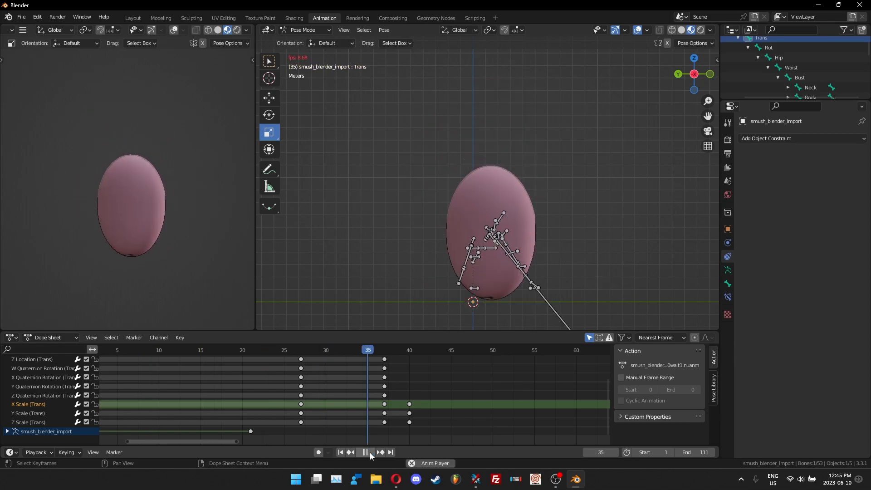
click(369, 453)
click(340, 452)
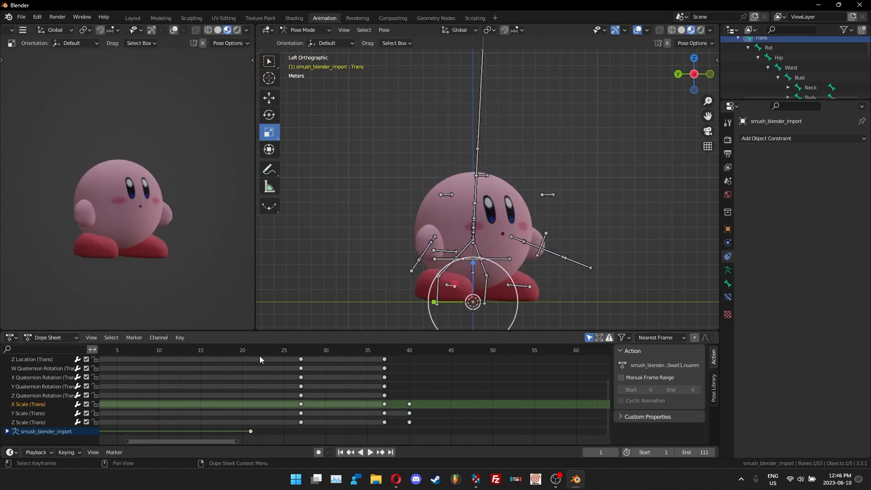
Copy the Trans bone's scale keyframes from frame 37 and paste them into its X, Y and Z Scale channels at frame 47
scroll(388, 418, down, 3)
scroll(386, 416, down, 5)
drag(363, 404, 371, 427)
key(space)
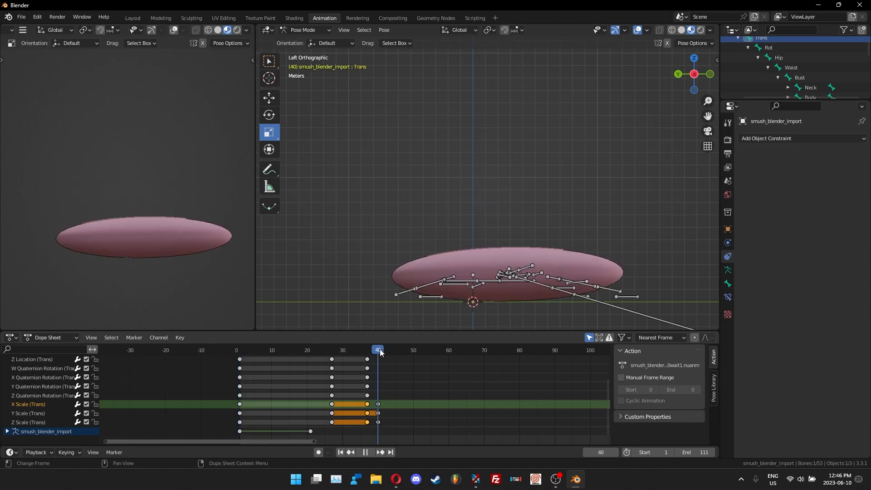
drag(388, 353, 402, 354)
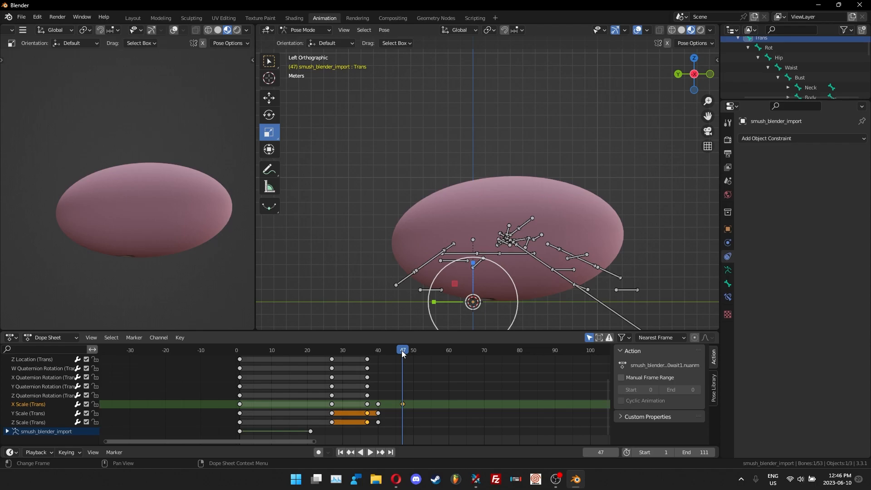
shift+click(36, 422)
shift+click(36, 412)
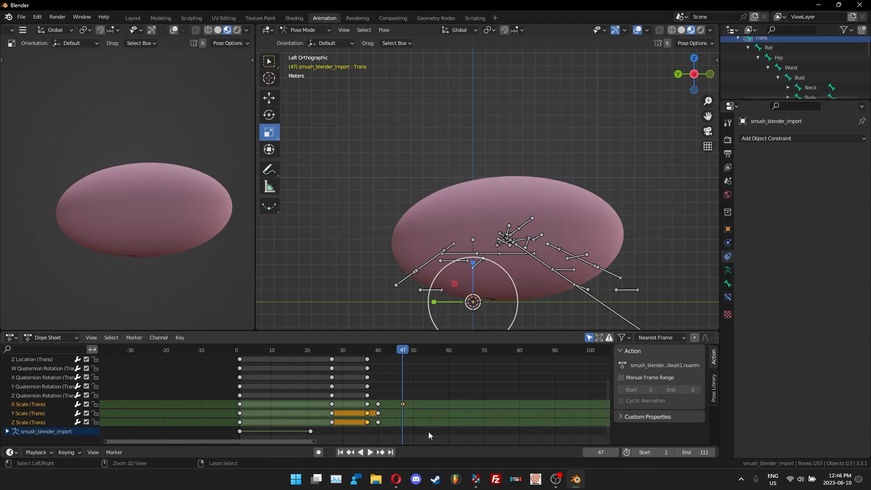
key(ctrl+v)
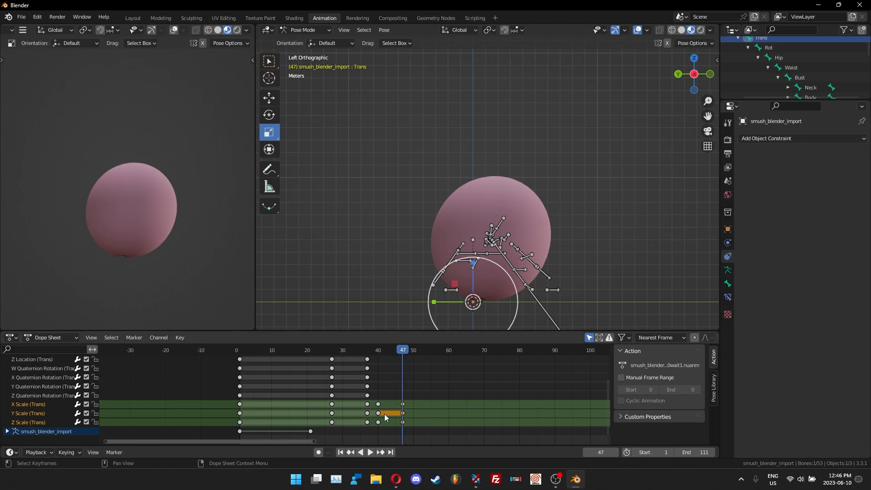
Copy the Hip bone's Y Scale keyframe from frame 34 and paste it at frame 40
click(779, 57)
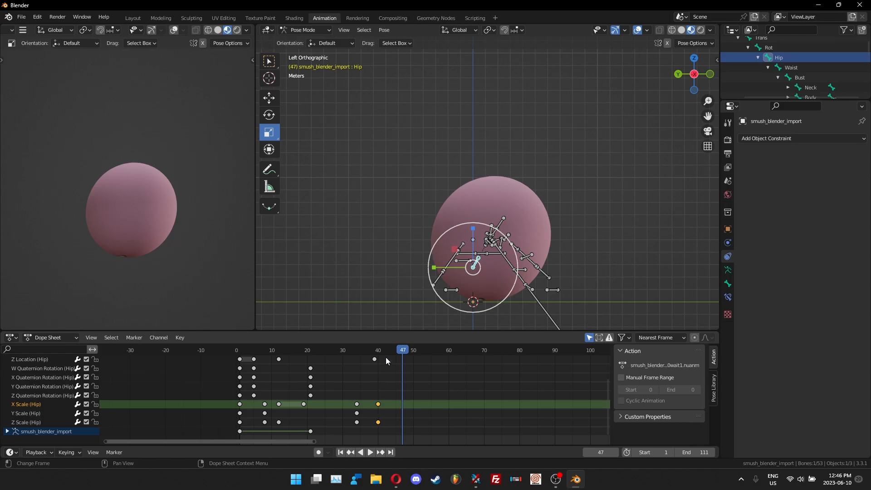
click(377, 348)
click(357, 413)
key(ctrl+v)
key(space)
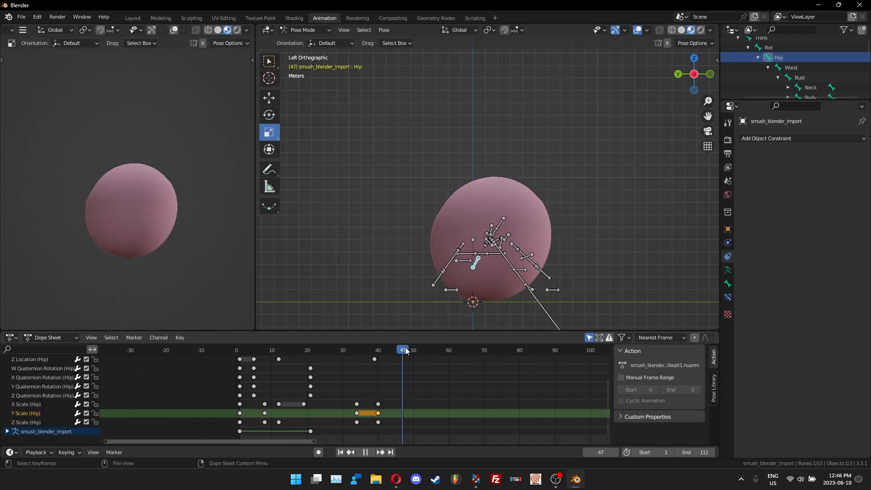
Copy the Hip bone's scale keyframes from frame 1 and place the Y Scale keyframe at frame 46, undoing misplaced pastes
click(402, 349)
drag(255, 402, 232, 422)
key(space)
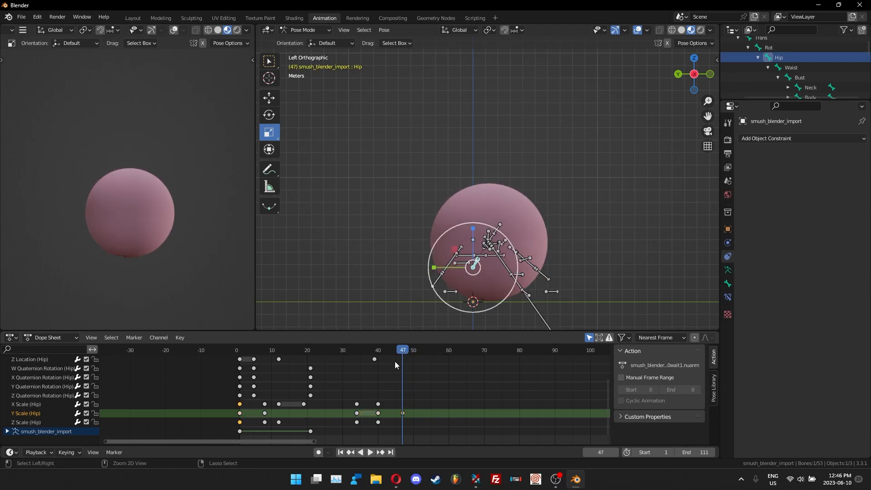
click(378, 349)
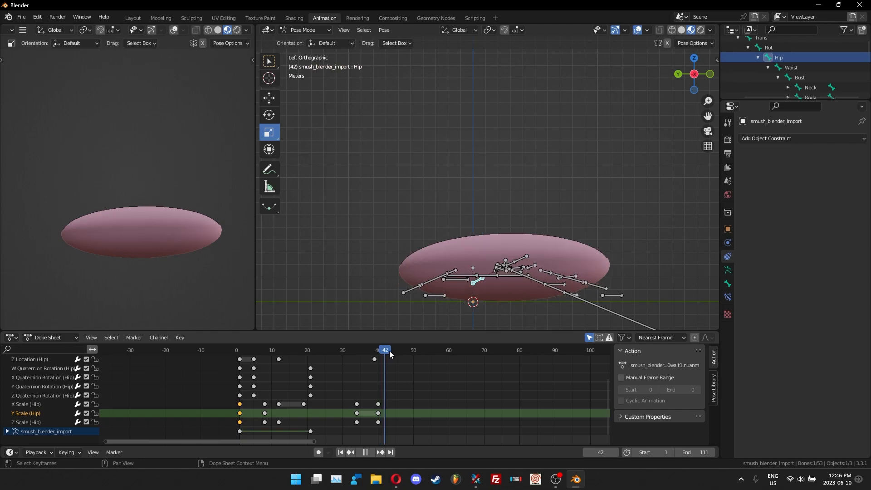
drag(407, 354, 358, 352)
key(ctrl+v)
key(ctrl+v)
key(ctrl+v)
key(ctrl+z)
key(ctrl+z)
key(ctrl+z)
key(ctrl+z)
Paste the copied scale keyframes into the Hip bone's X, Y and Z Scale channels at frame 40 and play the animation from the start
click(377, 349)
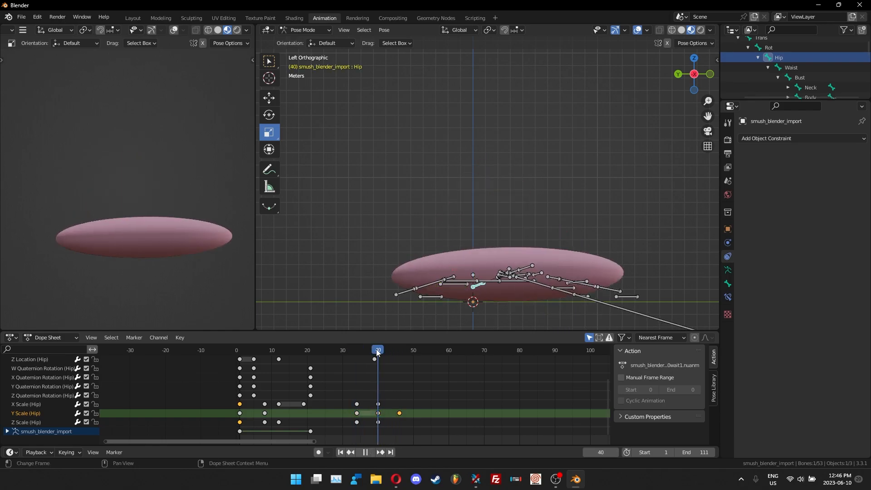
click(31, 421)
ctrl+click(32, 404)
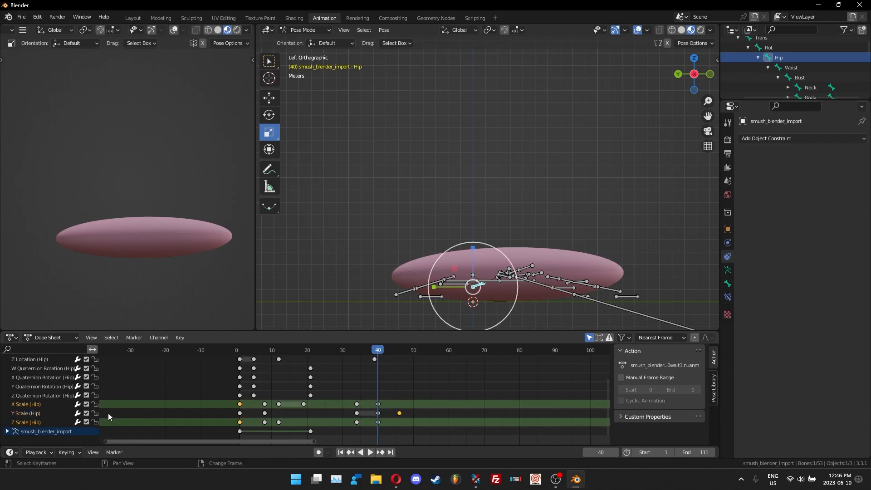
ctrl+click(24, 413)
key(ctrl+v)
key(space)
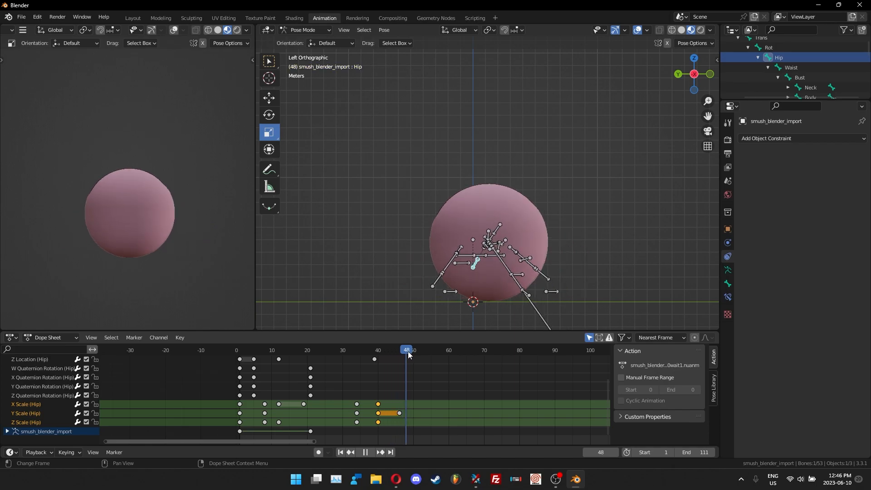
key(space)
click(341, 452)
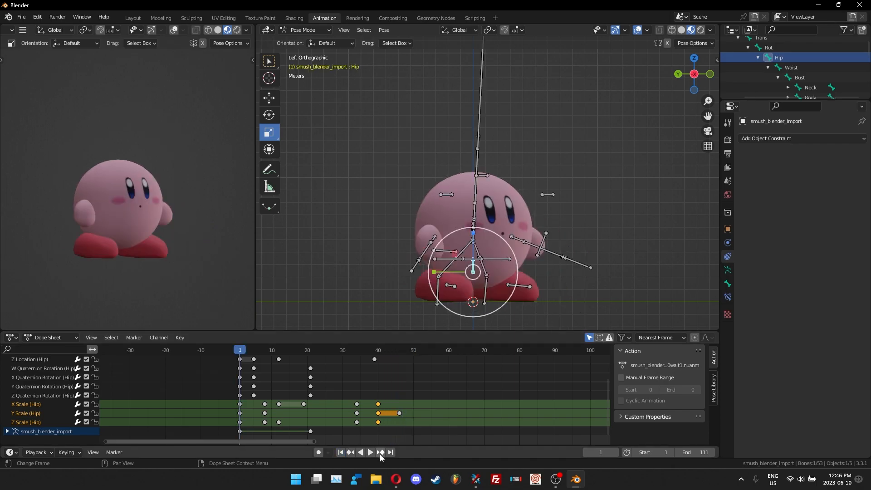
click(371, 452)
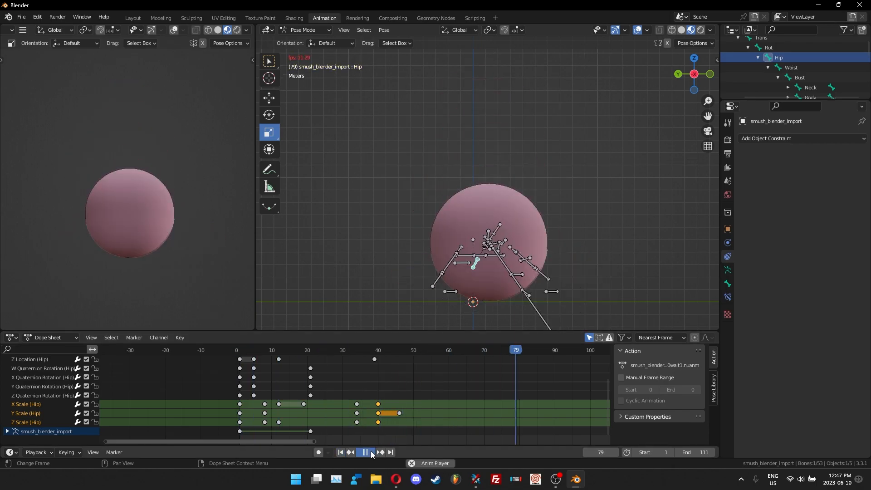
click(371, 451)
Raise the Hip bone along Z at frame 50 and insert a Location keyframe
click(244, 352)
drag(245, 354, 415, 379)
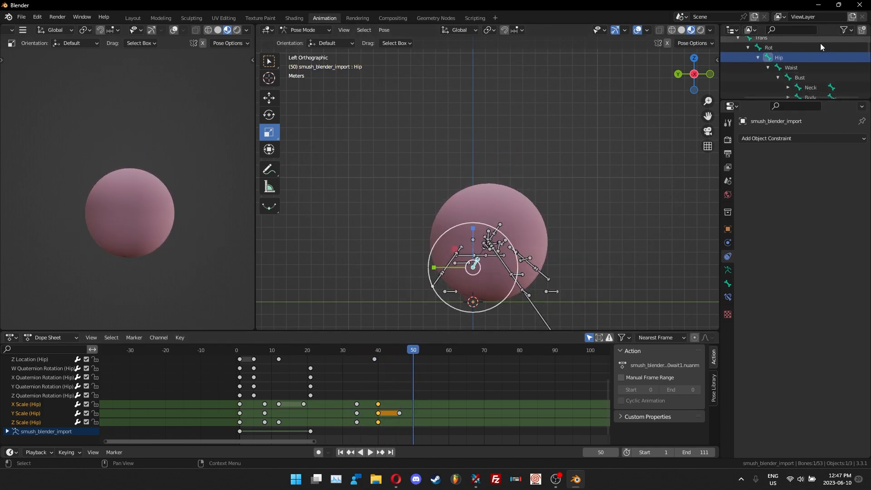
click(269, 98)
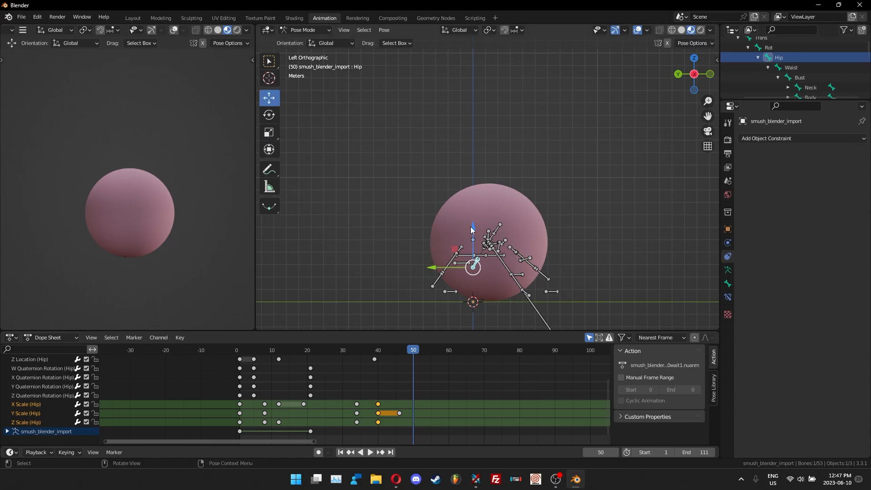
drag(472, 225, 522, 140)
key(i)
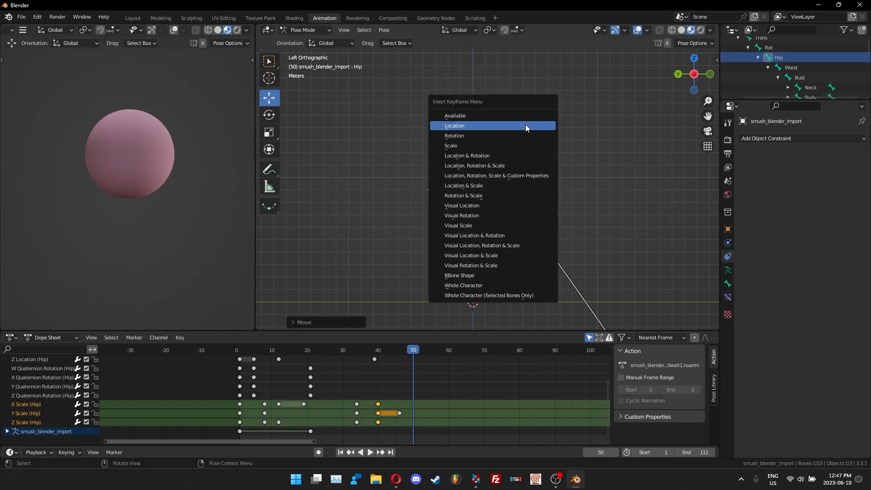
click(525, 125)
Rotate the Body bone at frame 50 so the face is upright and insert a Rotation keyframe
scroll(804, 80, down, 2)
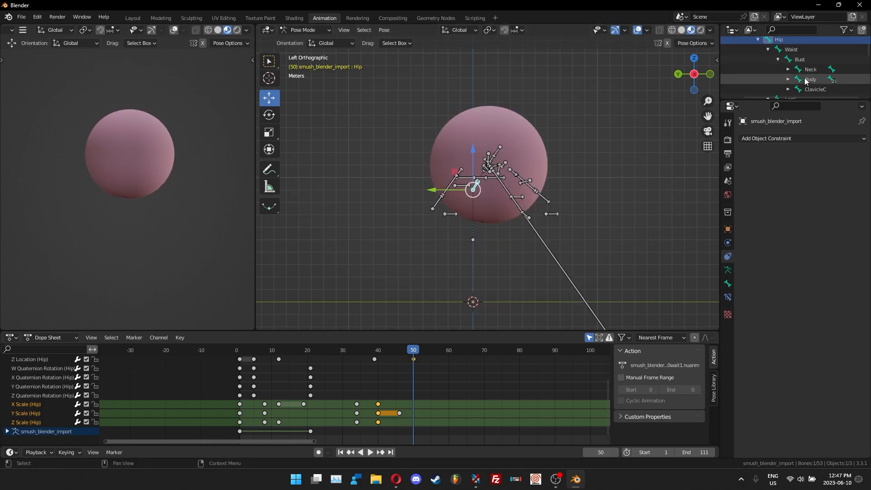
click(804, 79)
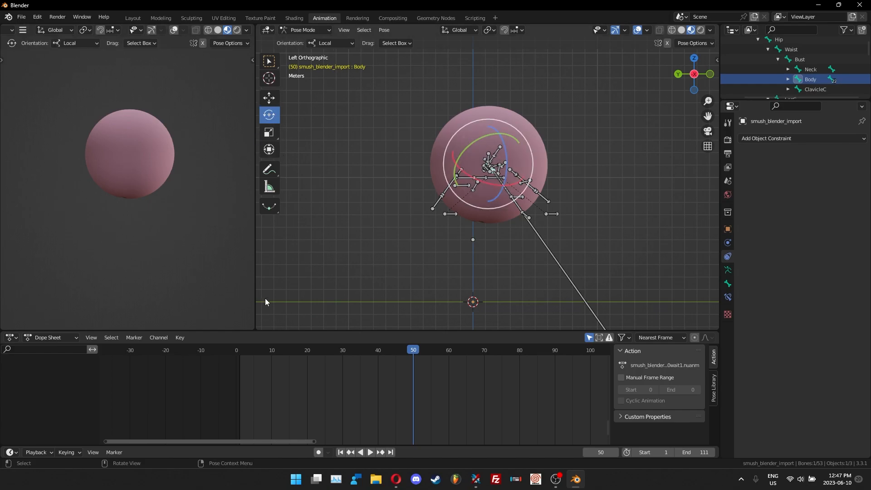
drag(508, 151, 449, 137)
key(i)
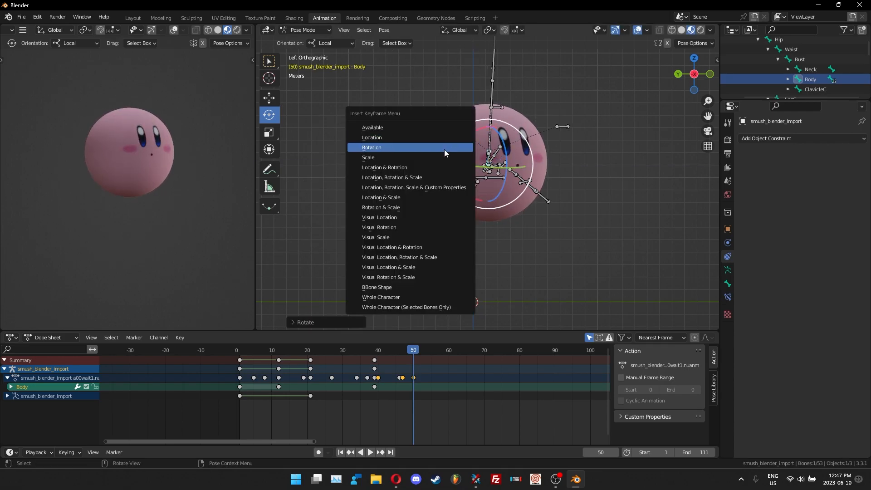
click(444, 149)
drag(416, 352, 395, 379)
drag(504, 185, 462, 249)
key(i)
click(462, 249)
drag(375, 352, 389, 379)
key(Delete)
Rotate the Body bone at frame 45 so the face turns away and insert a Rotation keyframe
key(space)
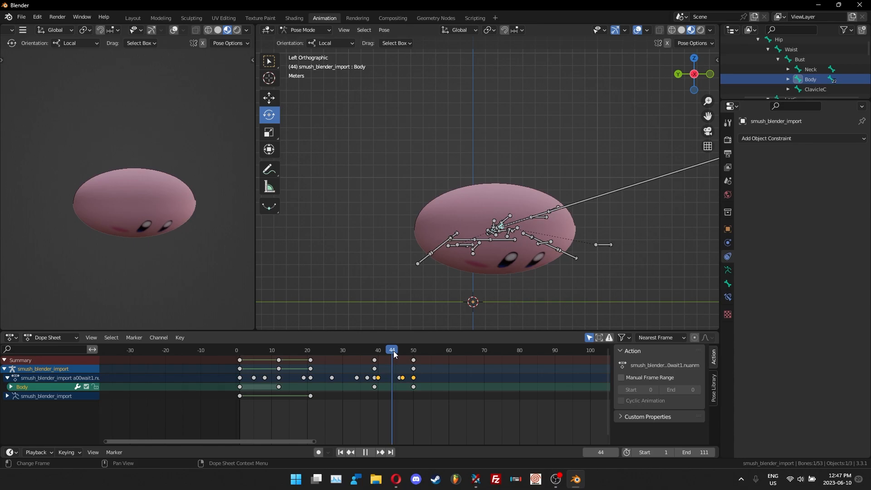
key(space)
key(r)
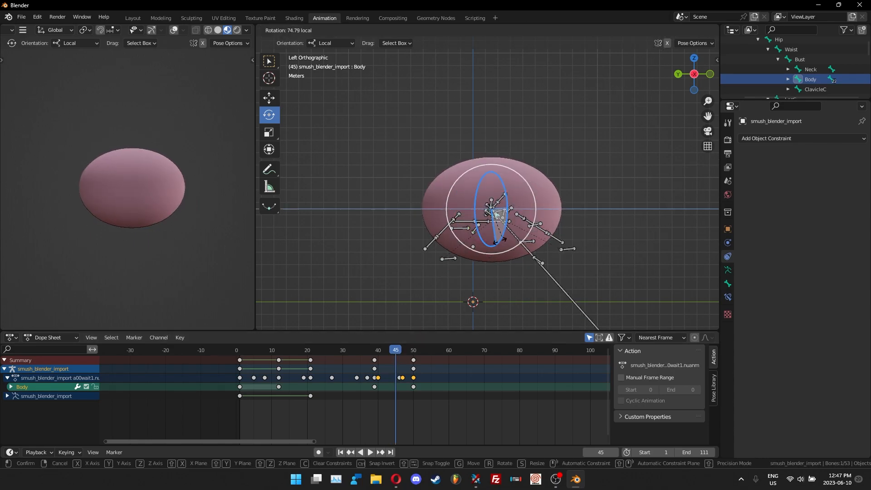
drag(462, 240, 463, 240)
key(i)
click(463, 241)
drag(378, 351, 405, 358)
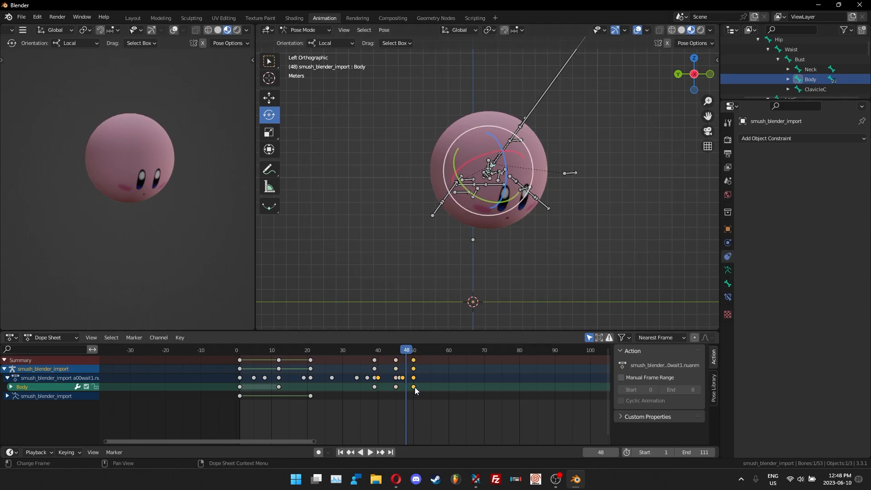
Delete the Body bone's keyframe at frame 50, rotate the bone face-up at frame 51 and insert a Rotation keyframe
key(Delete)
drag(410, 352, 415, 351)
drag(502, 148, 473, 197)
key(i)
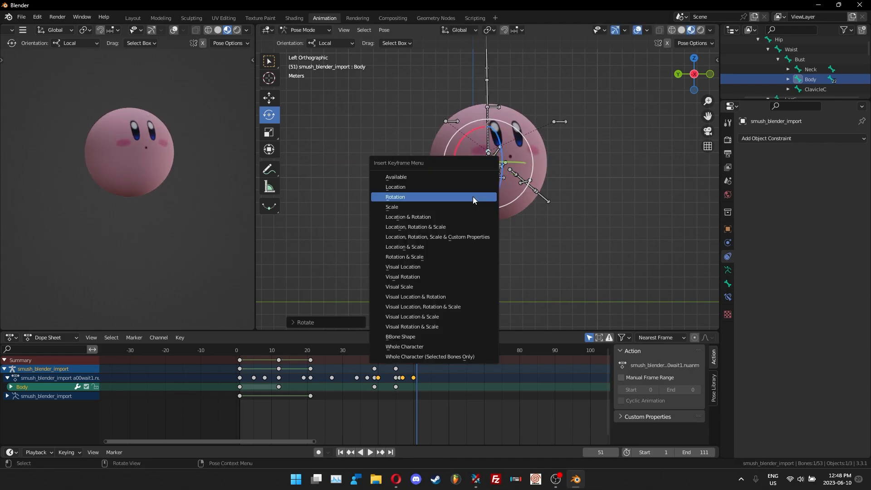
click(472, 197)
Play the animation from the start and scrub through the roll and squash up to frame 45
key(shift+ctrl+space)
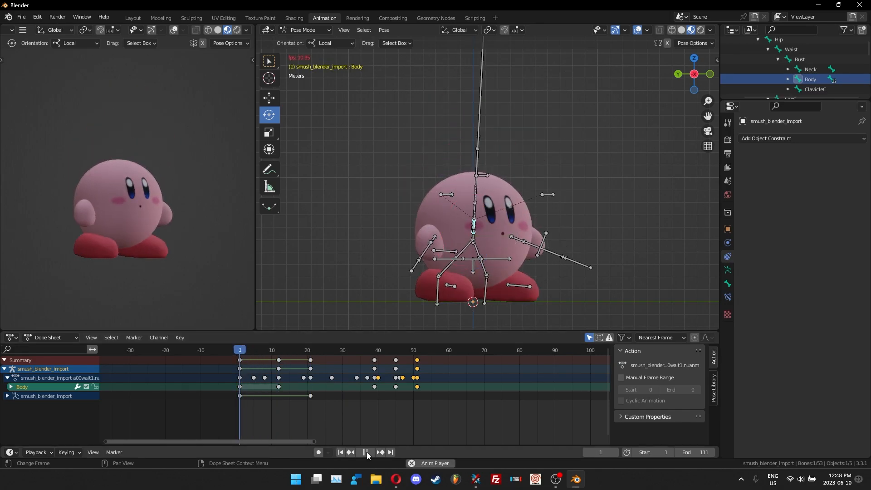
click(258, 355)
drag(259, 355, 397, 404)
Move the Trans bone's last X, Y and Z Scale keyframes to frame 42
click(789, 40)
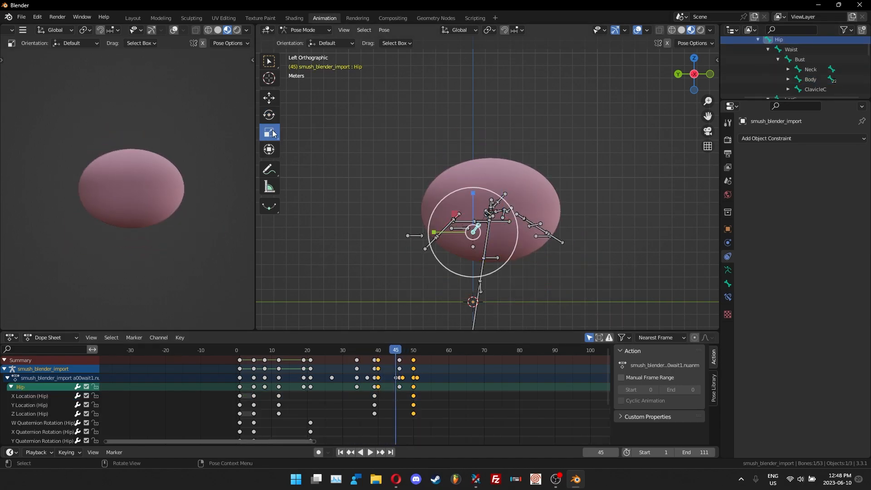
scroll(774, 61, up, 2)
click(766, 56)
scroll(7, 405, down, 3)
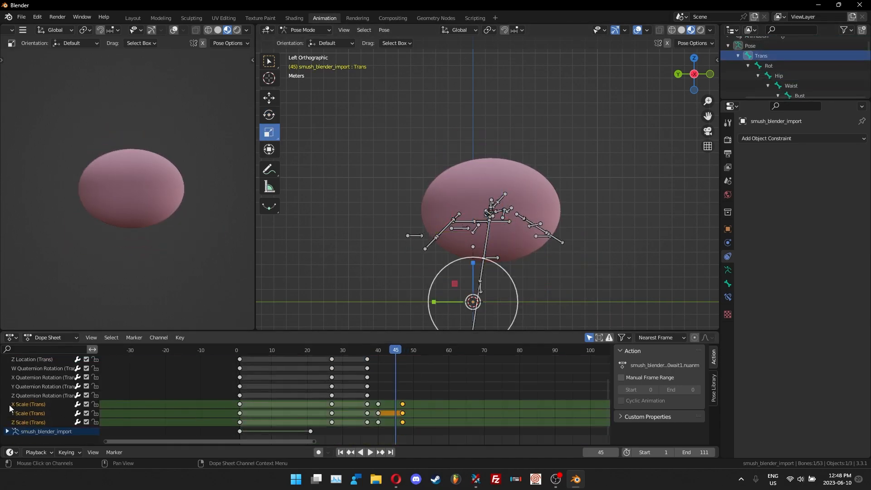
drag(400, 428, 400, 427)
key(g)
click(394, 376)
mouse_move(394, 351)
mouse_down()
mouse_move(379, 363)
mouse_move(385, 377)
mouse_move(380, 348)
mouse_move(373, 356)
mouse_move(401, 366)
mouse_up()
key(g)
click(388, 385)
Stretch the Hip bone taller at frame 46 and insert a Scale keyframe
click(791, 73)
scroll(791, 73, down, 2)
key(s)
drag(474, 166, 475, 164)
key(i)
click(475, 165)
Copy the Hip bone's X, Y and Z Scale keyframes from frame 1 and paste them at frame 52
drag(358, 350, 421, 375)
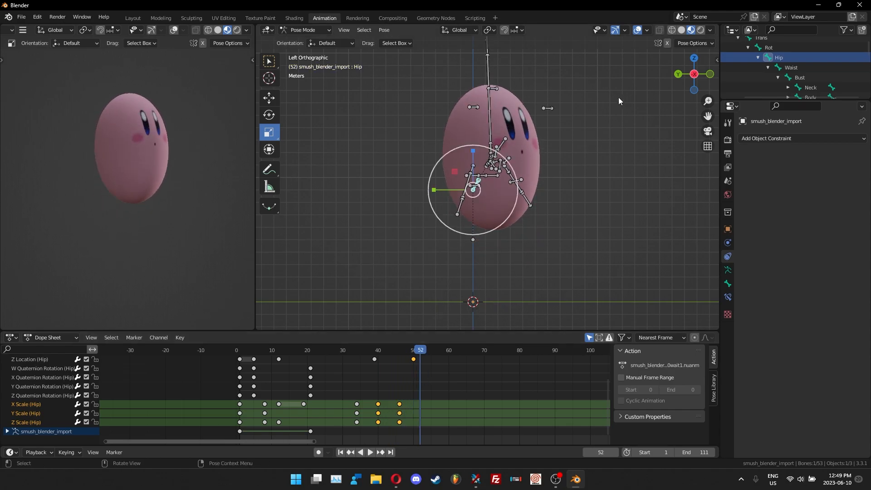
drag(244, 405, 230, 426)
key(ctrl+c)
key(ctrl+v)
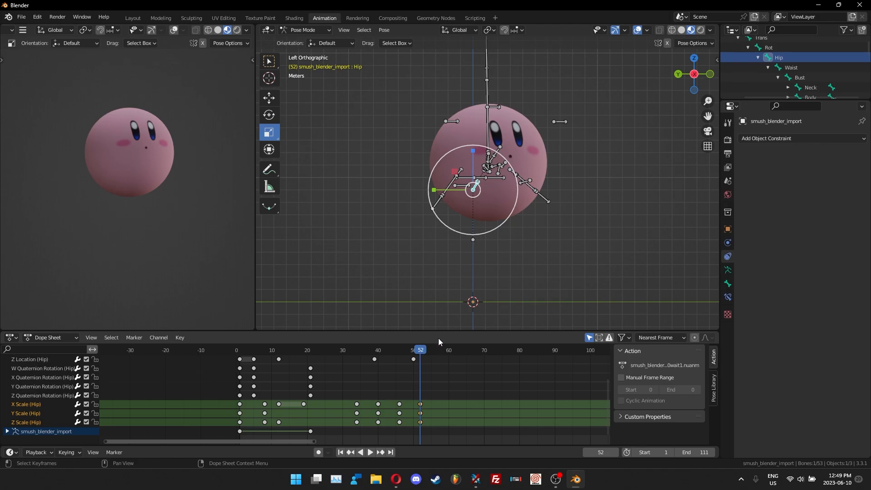
Enable the Kirby_Armfoot visibility entry at frame 63 and keyframe it
drag(416, 351, 459, 384)
scroll(817, 63, down, 5)
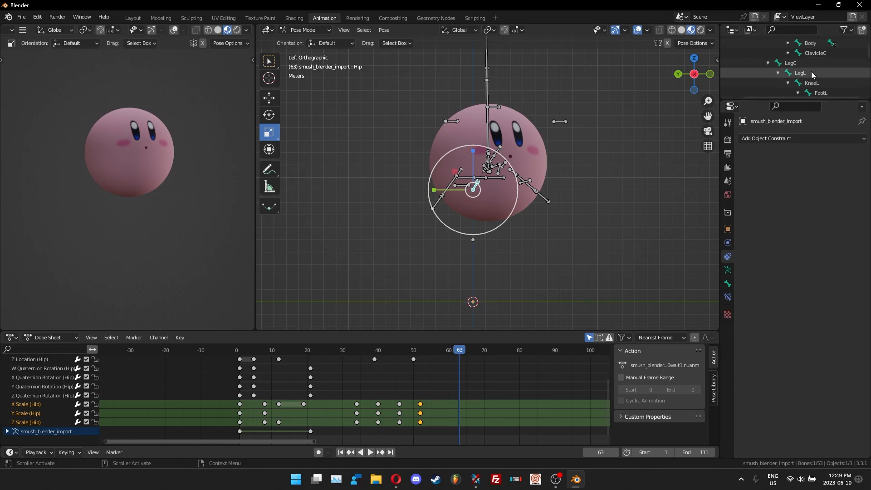
scroll(811, 73, down, 3)
scroll(811, 73, up, 4)
click(812, 77)
click(728, 270)
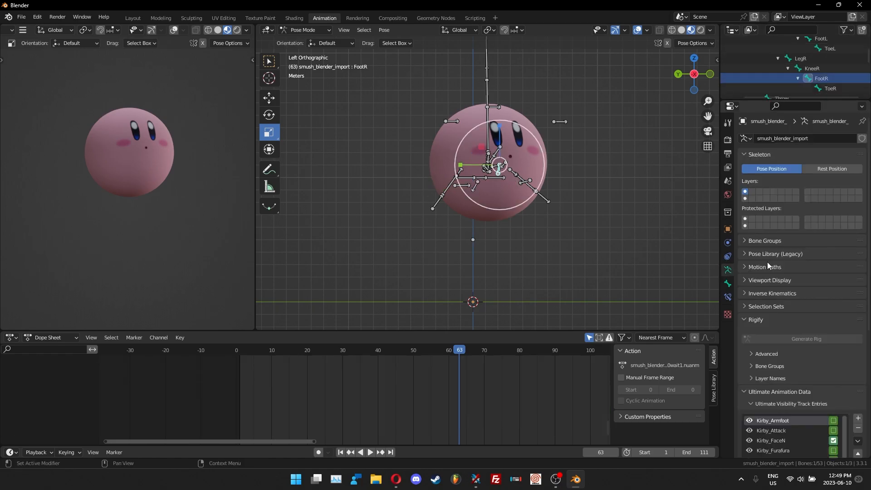
scroll(819, 301, down, 5)
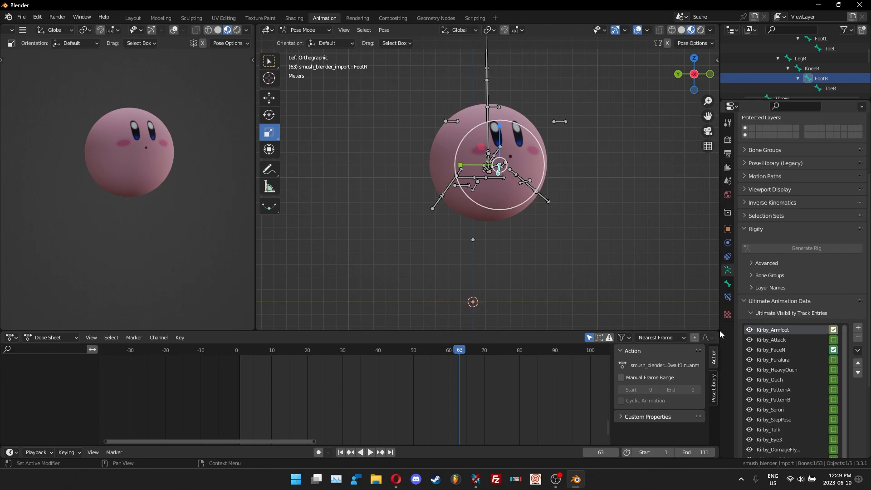
scroll(83, 400, up, 5)
click(8, 397)
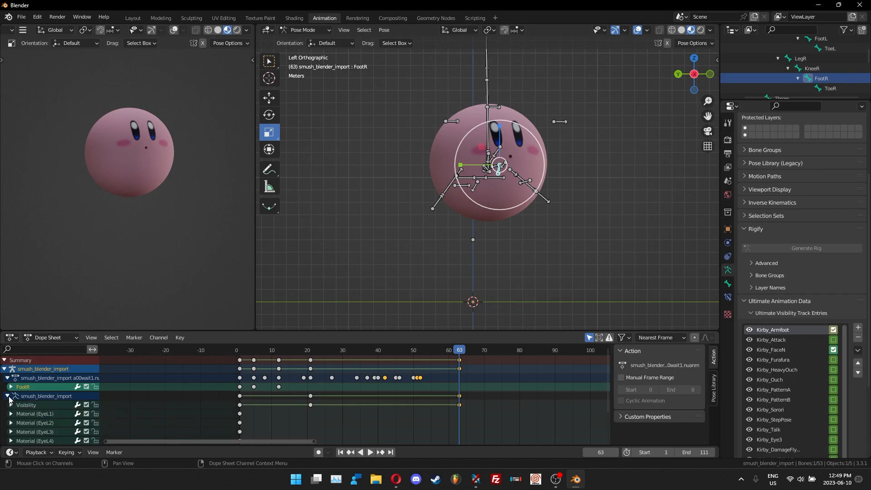
scroll(55, 405, down, 2)
scroll(55, 405, up, 2)
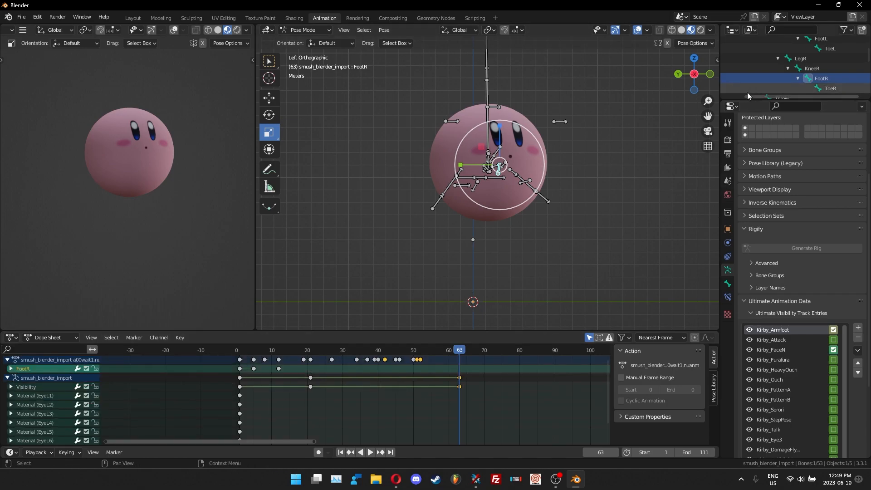
Scale up the LegL and LegR bones together at frame 63
scroll(821, 69, up, 2)
click(818, 75)
scroll(816, 54, up, 2)
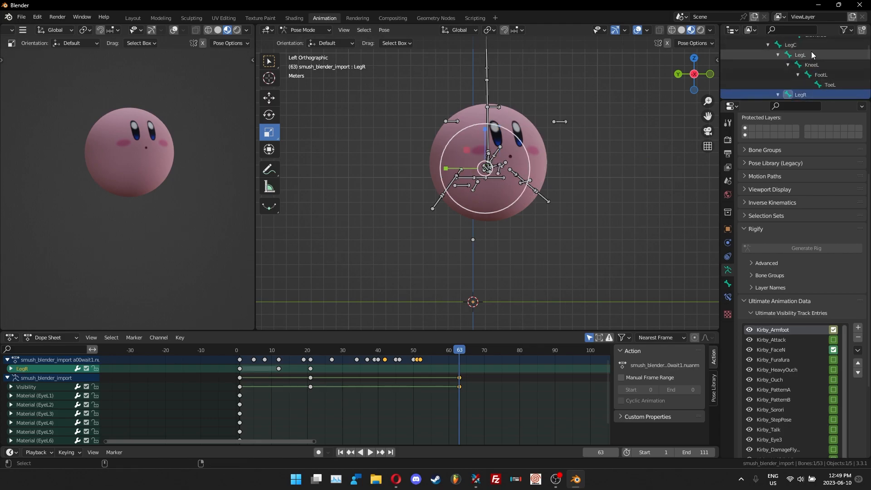
ctrl+click(807, 55)
drag(490, 170, 453, 175)
Reset the LegL bone's scale to its default of 1.000 and insert scale keyframes at frame 63
click(728, 284)
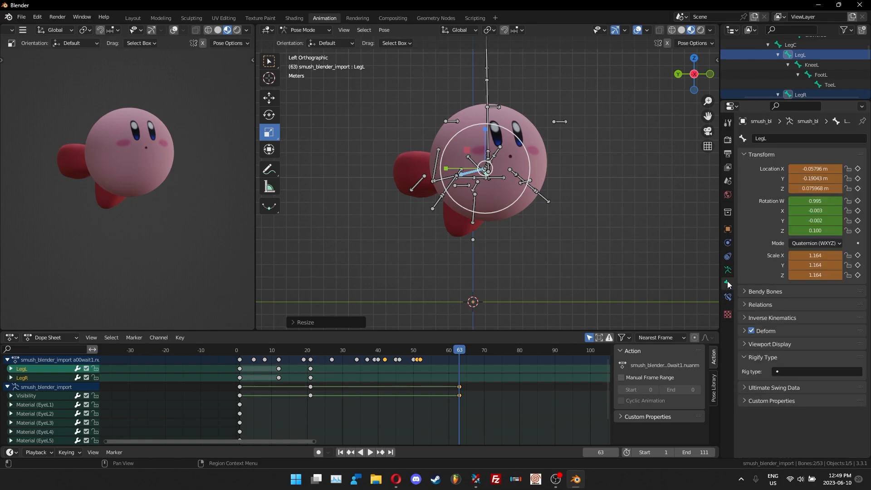
right_click(792, 257)
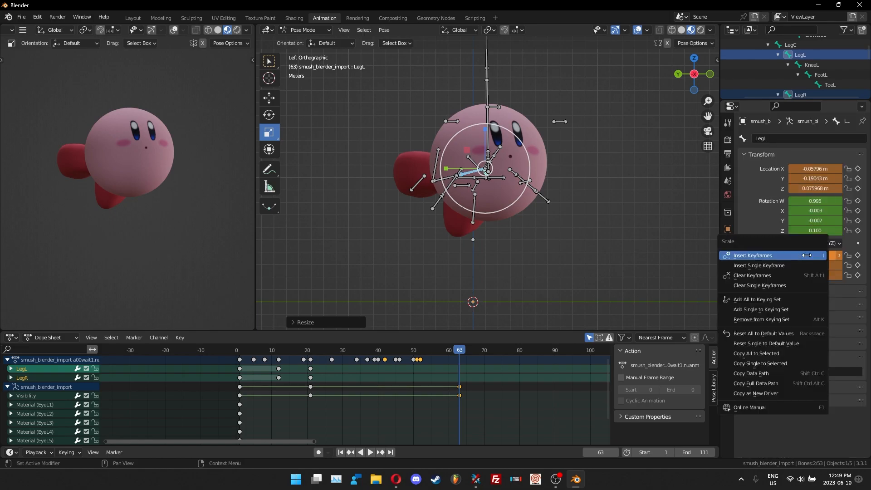
click(782, 333)
key(i)
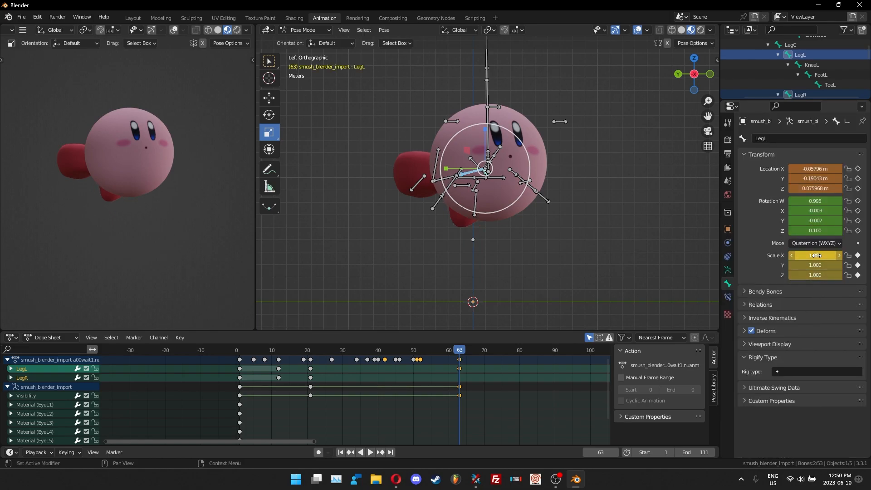
Reset the LegR bone's scale to its default of 1.000 at frame 63 and keyframe it
click(807, 56)
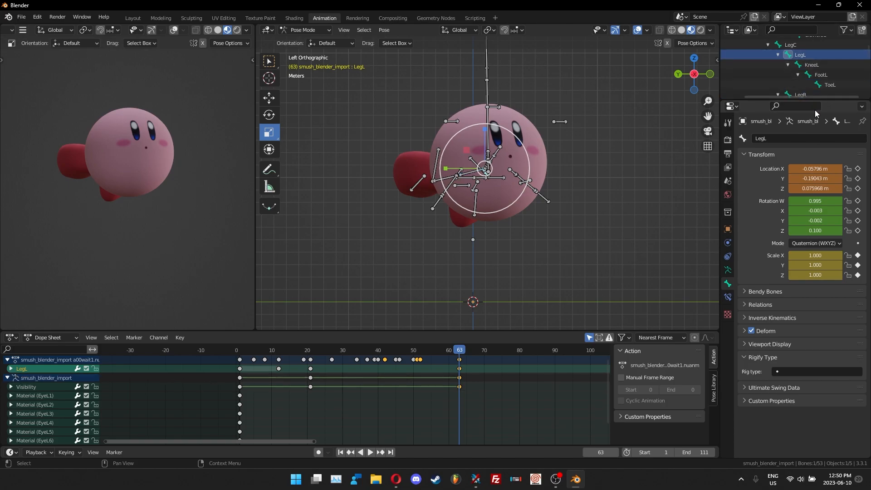
click(812, 93)
right_click(815, 255)
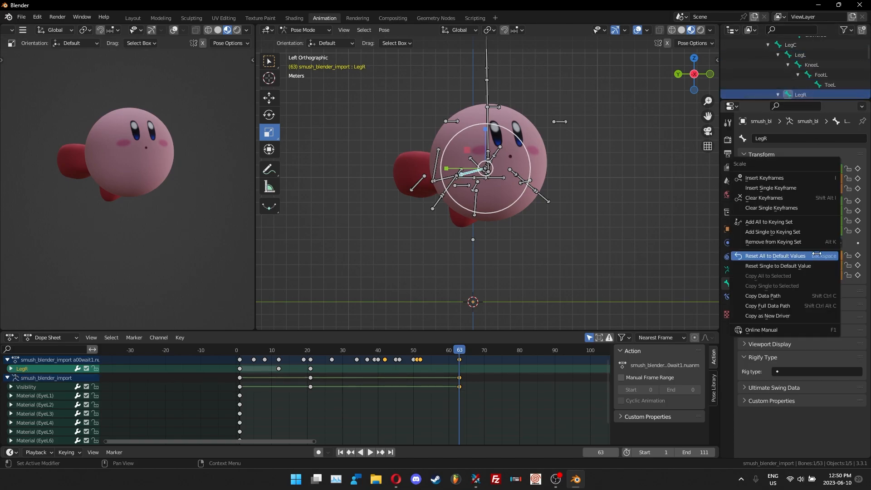
click(815, 255)
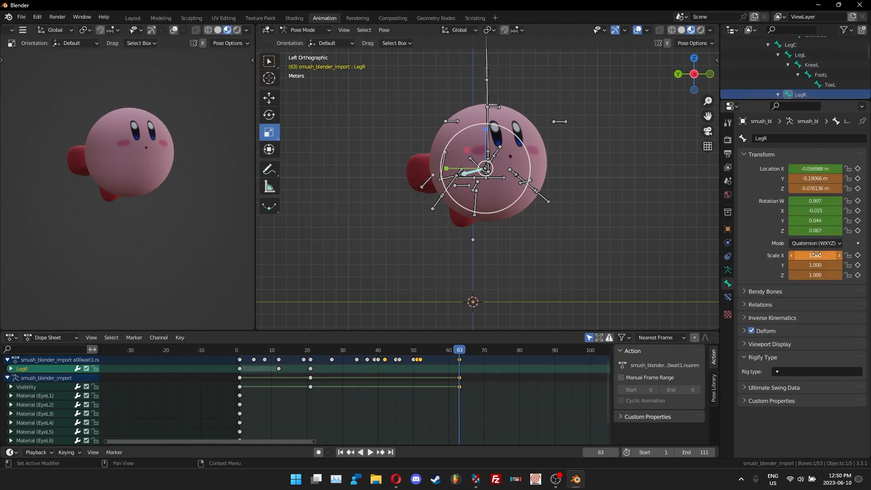
click(799, 46)
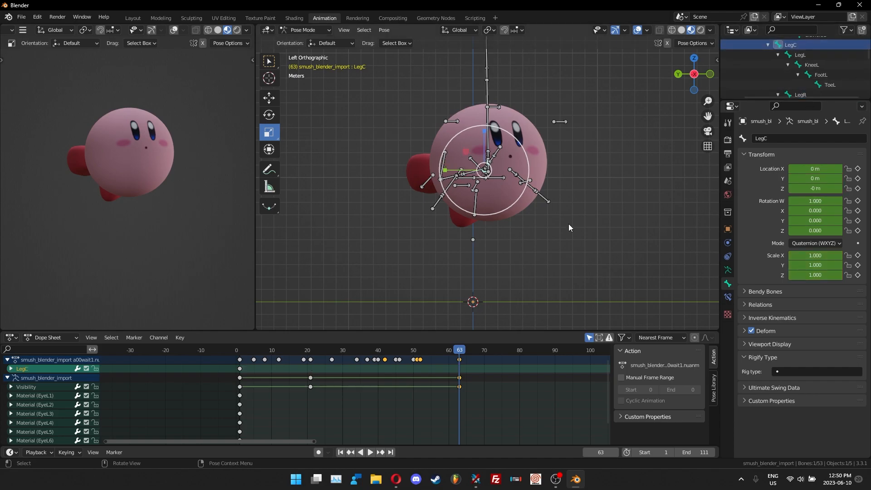
Try to rotate the FootL bone freely at frame 63
click(821, 75)
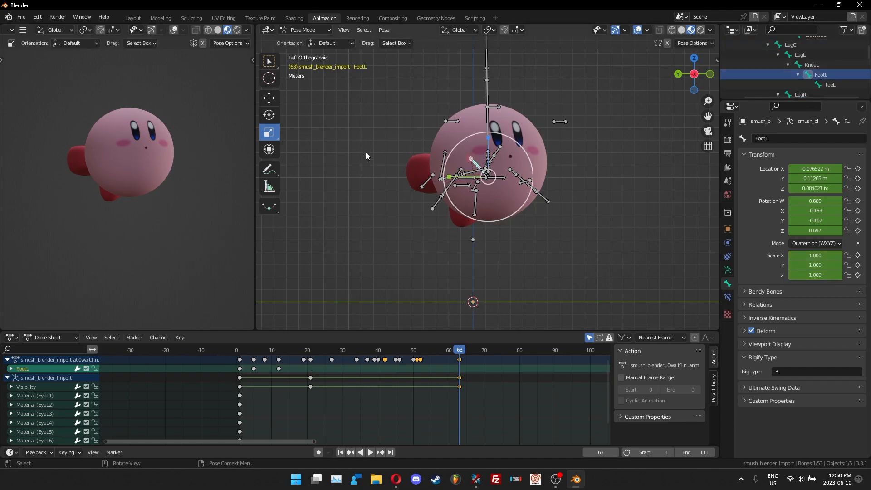
click(269, 116)
key(r)
key(r)
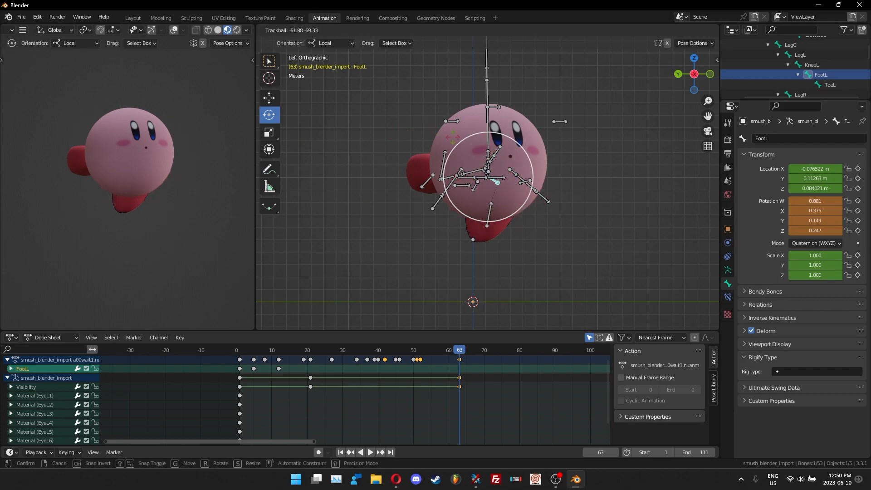
drag(484, 109, 502, 196)
key(ctrl+z)
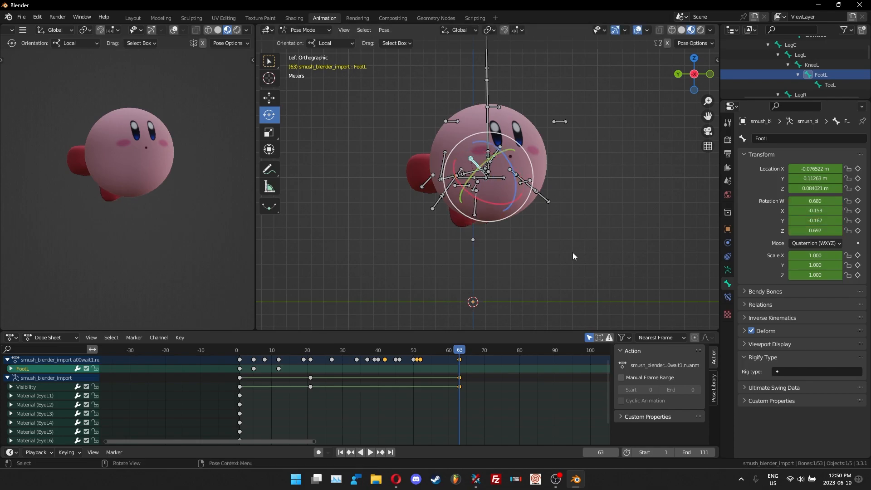
Try to rotate the FootR bone at frame 63
scroll(803, 55, down, 3)
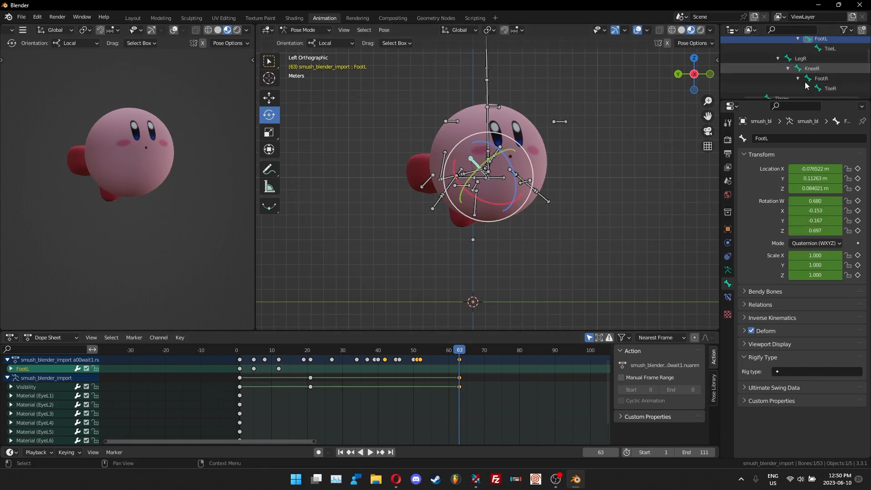
click(806, 78)
key(ctrl+v)
click(476, 364)
drag(493, 182, 482, 209)
key(ctrl+z)
Rotate the LegR bone at frame 63 so the foot sits under the body and insert a keyframe
click(818, 78)
scroll(818, 78, up, 2)
click(802, 94)
scroll(802, 86, down, 2)
drag(515, 181, 488, 208)
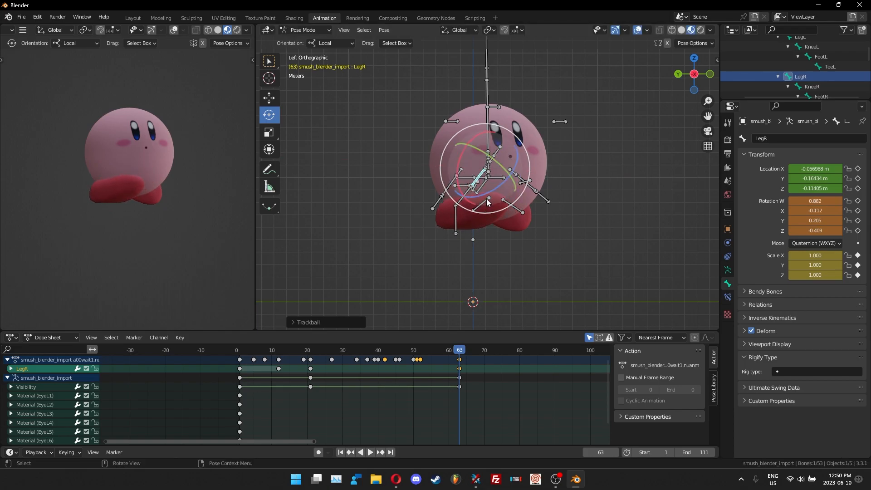
key(i)
click(479, 190)
Swing the foot bones outward at frame 63 to spread the feet and insert a keyframe
scroll(809, 56, up, 1)
scroll(808, 57, down, 2)
click(460, 219)
drag(462, 222, 404, 245)
drag(499, 221, 592, 260)
key(i)
click(455, 210)
Keyframe the FootL bone and copy the LegL bone's frame 1 keyframe to frame 63
scroll(821, 57, up, 1)
click(821, 56)
key(i)
scroll(800, 56, up, 1)
click(800, 55)
click(240, 369)
key(ctrl+c)
key(ctrl+v)
Adjust the FootL bone's pose at frame 63 and insert a keyframe
click(822, 77)
drag(559, 227, 564, 219)
key(i)
click(801, 55)
Reset the ClavicleC bone's scale to its default of 1.000 at frame 63 and insert scale keyframes
scroll(797, 68, up, 2)
click(805, 72)
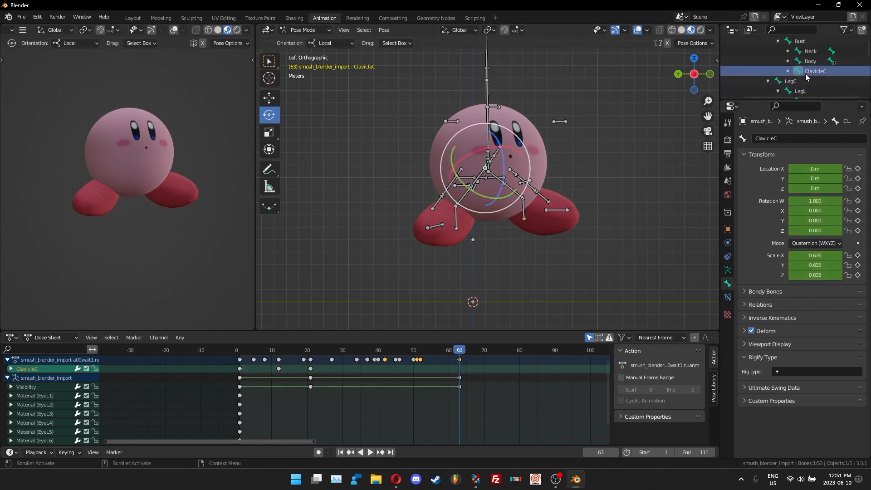
click(268, 133)
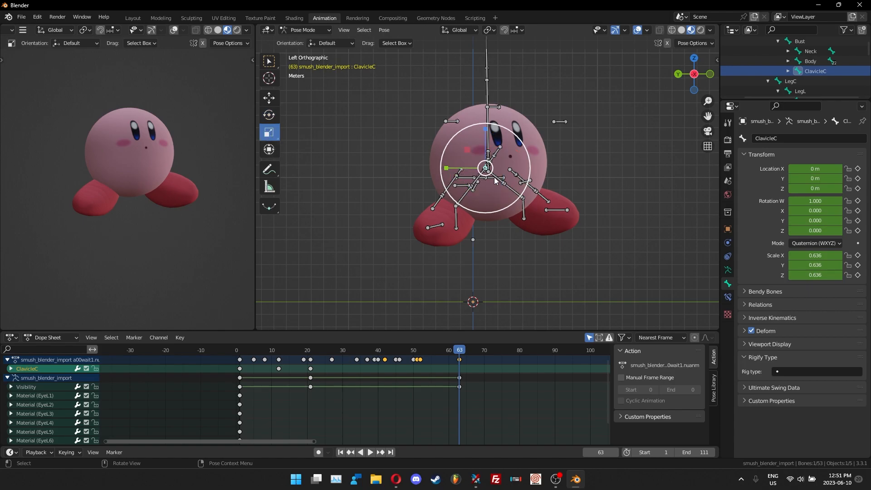
key(s)
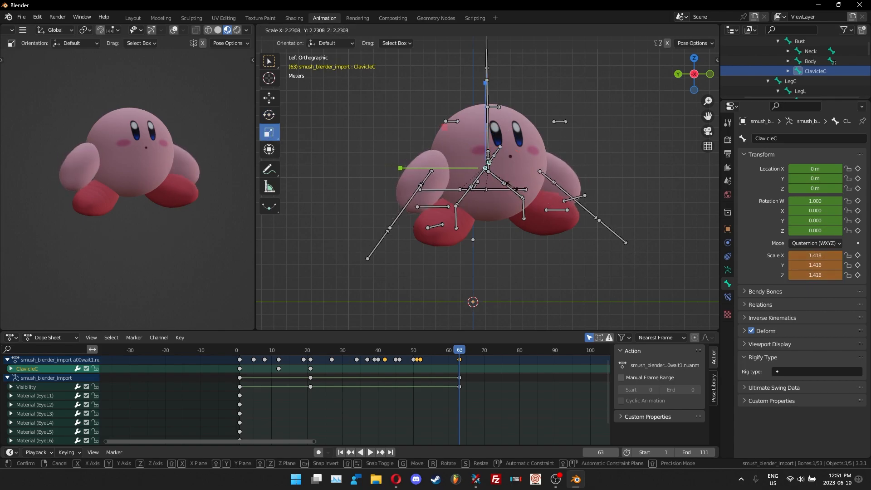
click(512, 187)
right_click(817, 254)
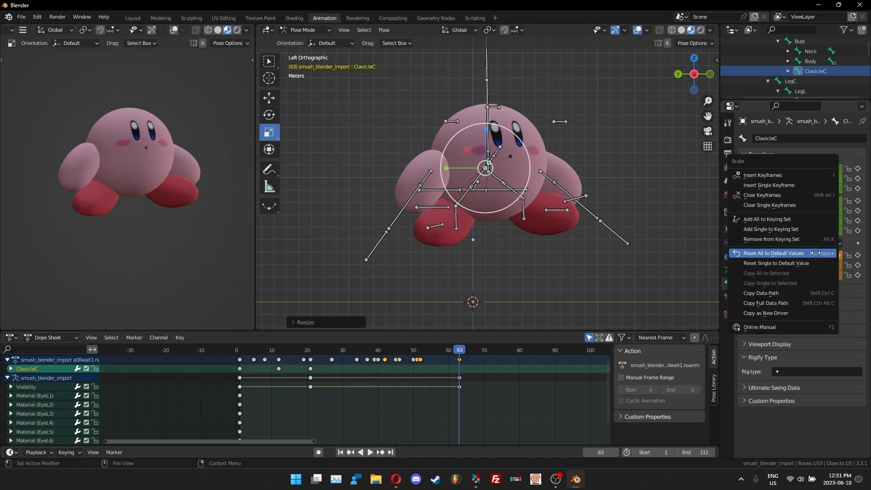
click(815, 254)
key(i)
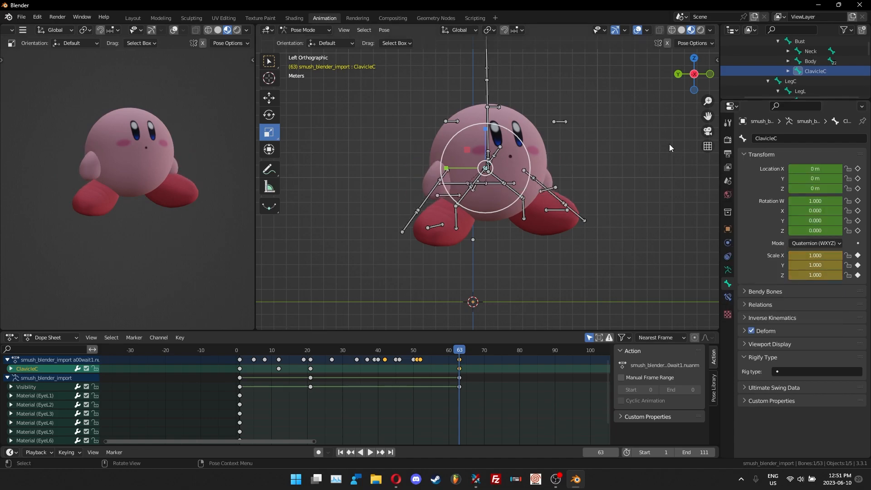
Expand the bone chain under ClavicleC and rotate the left clavicle bone at frame 63
click(788, 71)
scroll(797, 71, down, 1)
click(798, 64)
click(807, 73)
scroll(812, 76, down, 1)
click(818, 65)
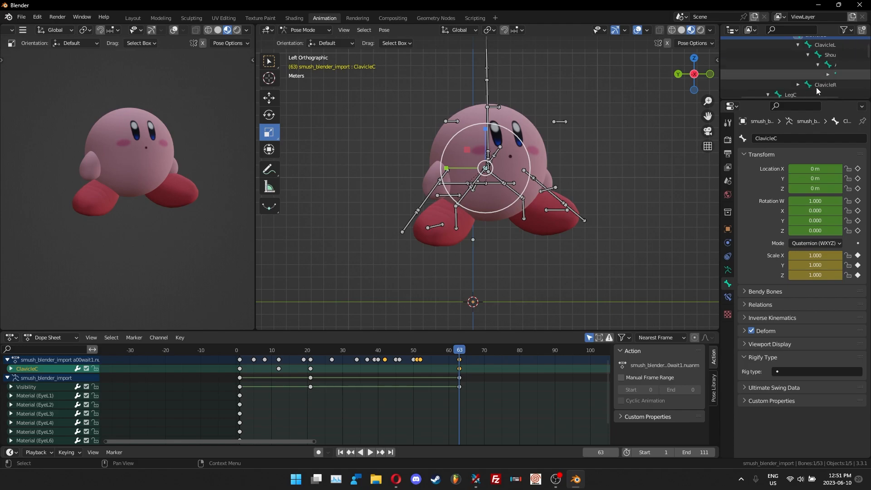
drag(824, 96, 852, 96)
scroll(812, 74, down, 1)
click(797, 49)
key(r)
drag(505, 194, 475, 230)
Adjust the left arm's bones so the arm is raised at frame 63 and insert a keyframe
scroll(544, 191, up, 1)
scroll(794, 59, up, 1)
click(793, 55)
drag(502, 180, 607, 180)
middle_drag(607, 181, 505, 190)
scroll(797, 82, up, 1)
click(784, 63)
drag(441, 171, 420, 171)
key(i)
Try to rotate another bone in the left arm chain
click(800, 83)
middle_drag(490, 177, 520, 177)
drag(459, 159, 462, 181)
right_click(476, 143)
click(794, 73)
right_click(819, 211)
middle_drag(635, 213, 685, 200)
Move the ArmL bone outward from the body at frame 63 and insert a keyframe
click(810, 82)
click(796, 65)
click(797, 83)
click(270, 98)
drag(542, 143, 556, 122)
key(i)
click(494, 175)
Rotate the ClavicleR bone to raise the right arm at frame 63 and keyframe its available channels
scroll(781, 57, down, 3)
click(783, 49)
click(269, 114)
drag(513, 176, 515, 191)
click(518, 184)
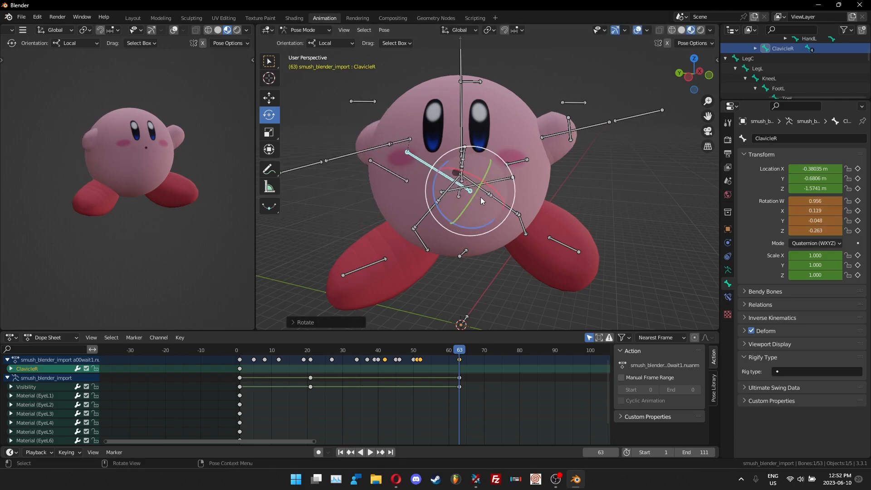
key(r)
key(r)
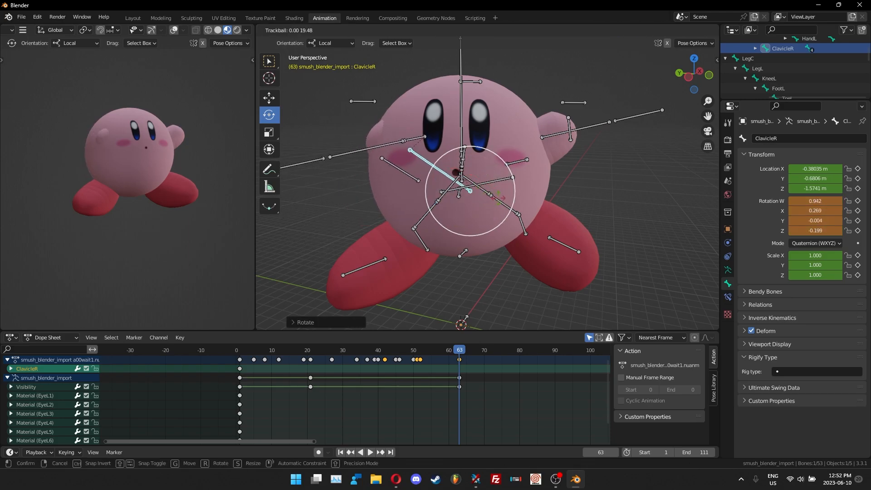
click(499, 201)
key(i)
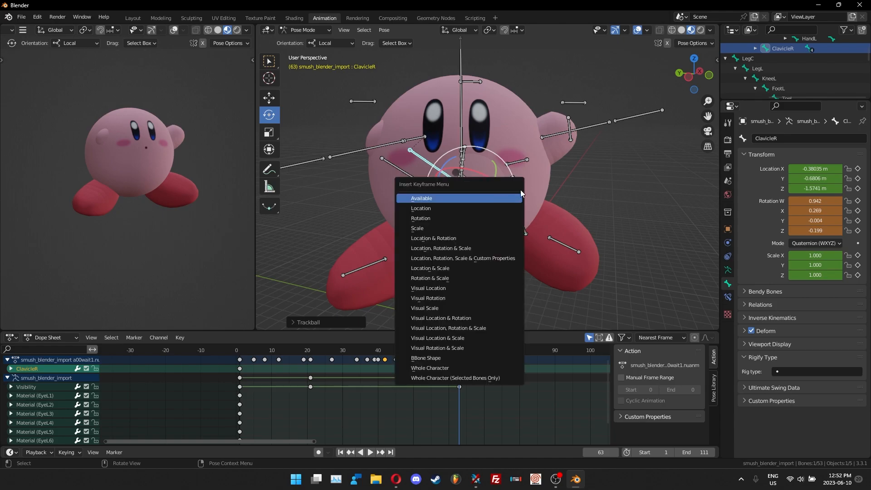
key(Return)
Move the ArmR bone outward from the body at frame 63, rotate it upward and keyframe its available channels
click(753, 49)
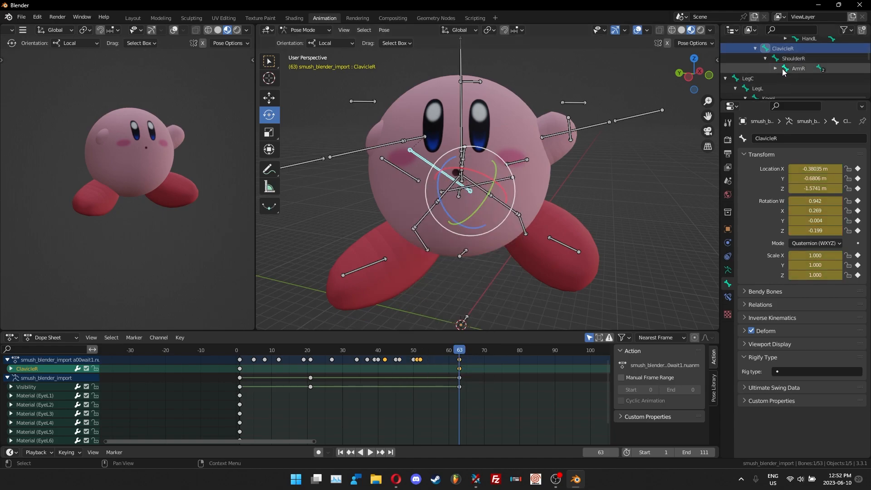
click(798, 69)
click(269, 97)
drag(357, 156, 334, 156)
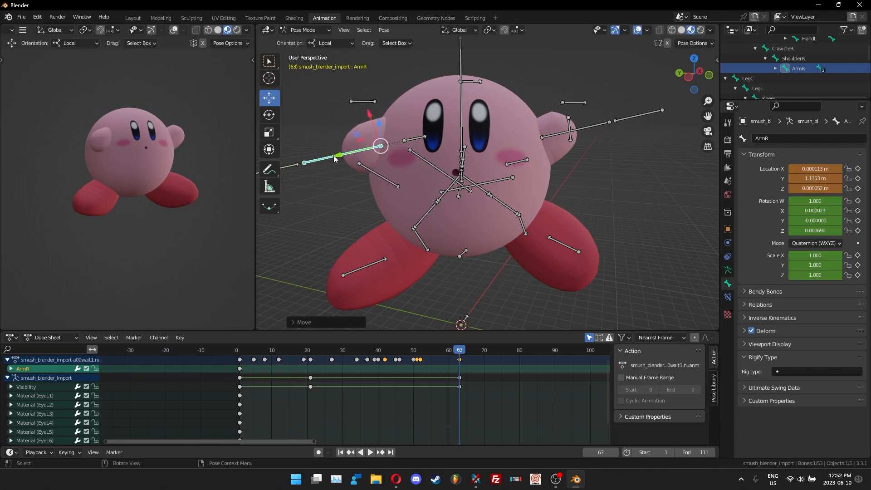
click(271, 119)
drag(425, 140, 423, 195)
key(i)
click(422, 206)
Turn on and keyframe the Kirby_Attack visibility track at frame 49 in the armature's Ultimate Visibility Track Entries, and play the animation
drag(477, 352, 410, 369)
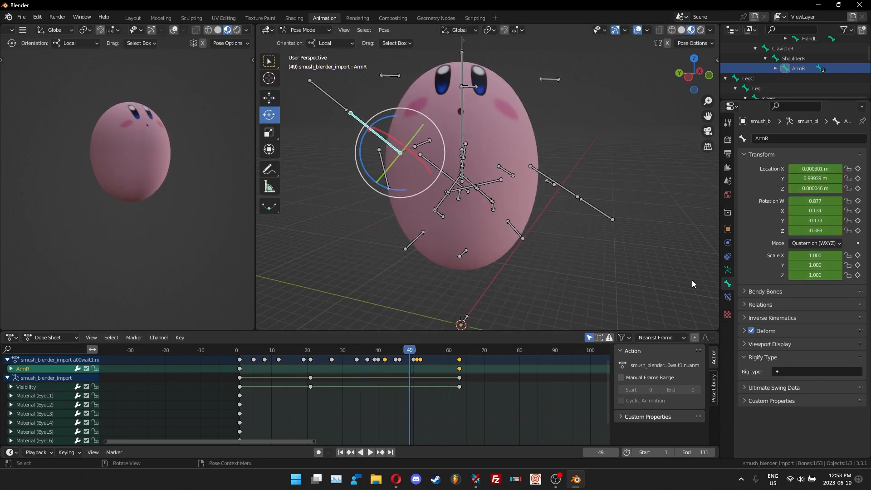
click(728, 269)
scroll(814, 391, down, 5)
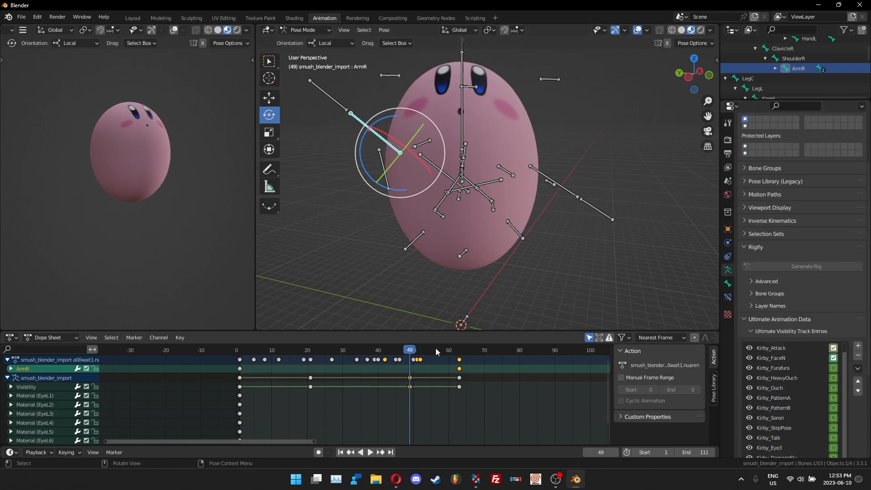
key(space)
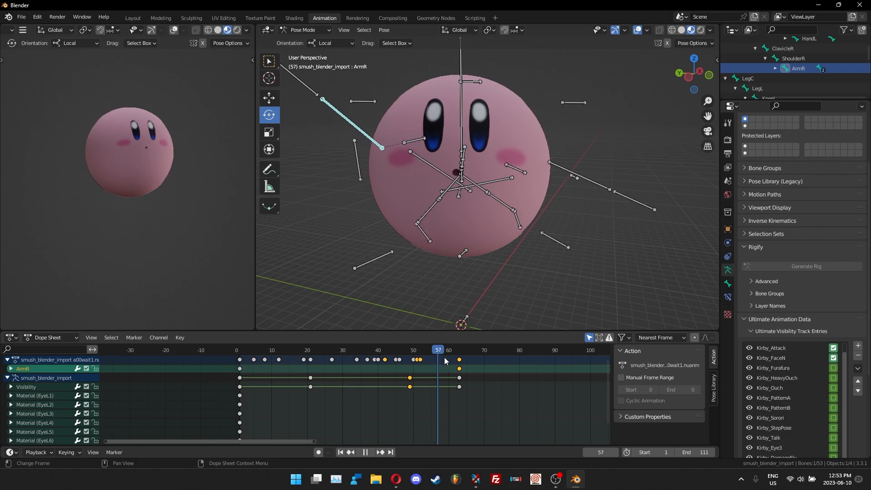
At frame 49, turn the Kirby_Attack visibility track off and Kirby_Armfoot on, keyframe both, and play the result
drag(441, 357, 409, 355)
scroll(789, 69, up, 2)
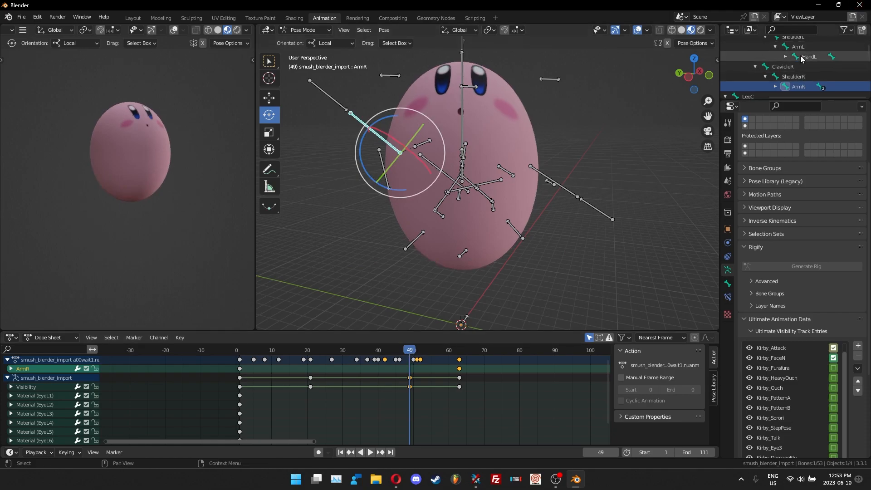
click(789, 68)
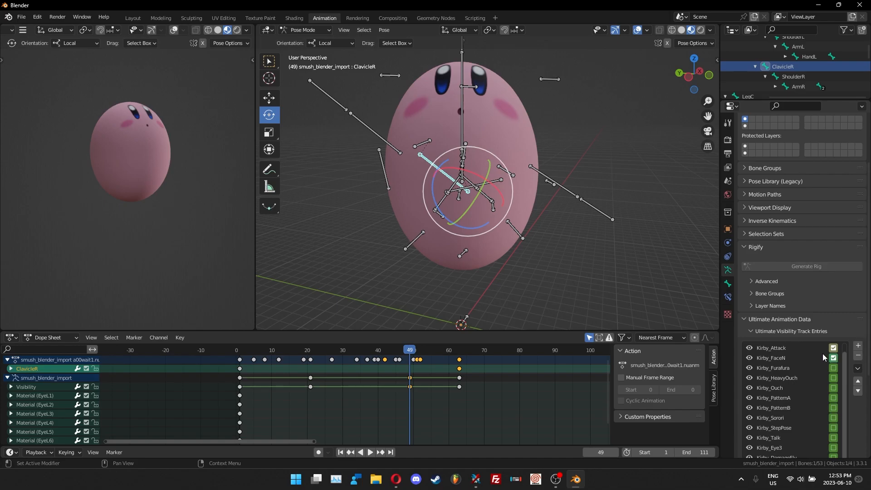
scroll(822, 357, up, 1)
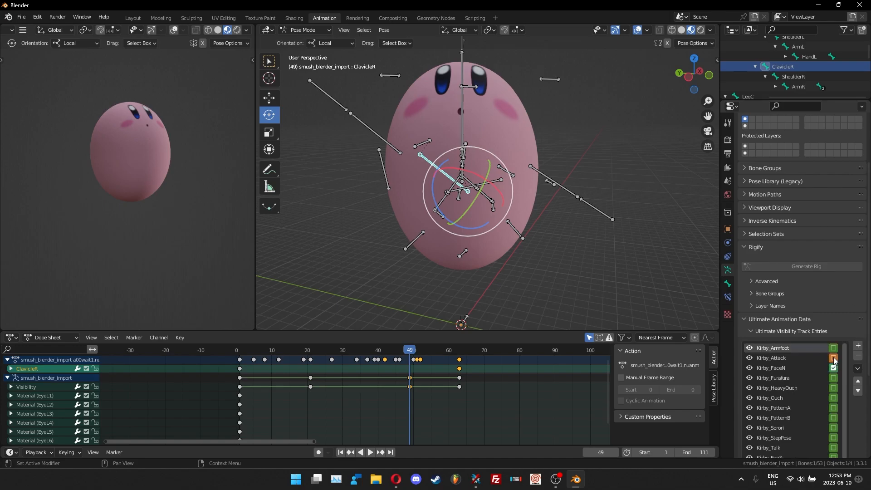
click(834, 348)
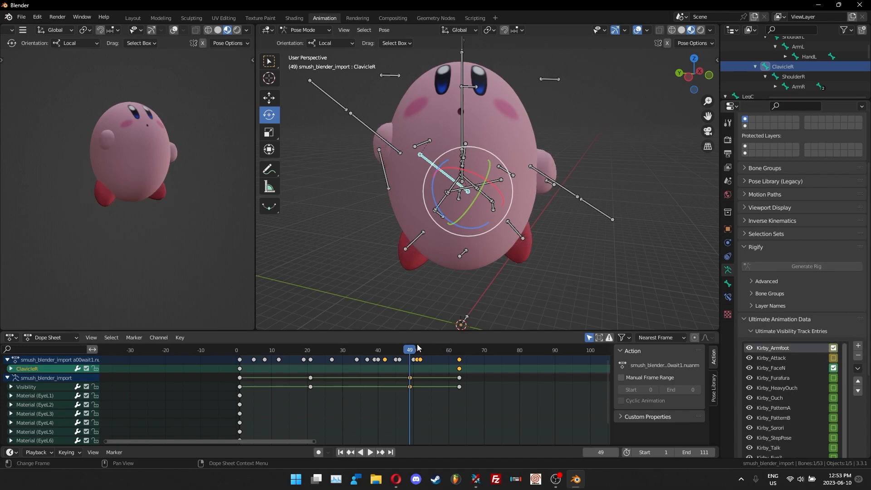
mouse_move(406, 354)
mouse_down()
mouse_move(390, 351)
mouse_move(418, 360)
mouse_up()
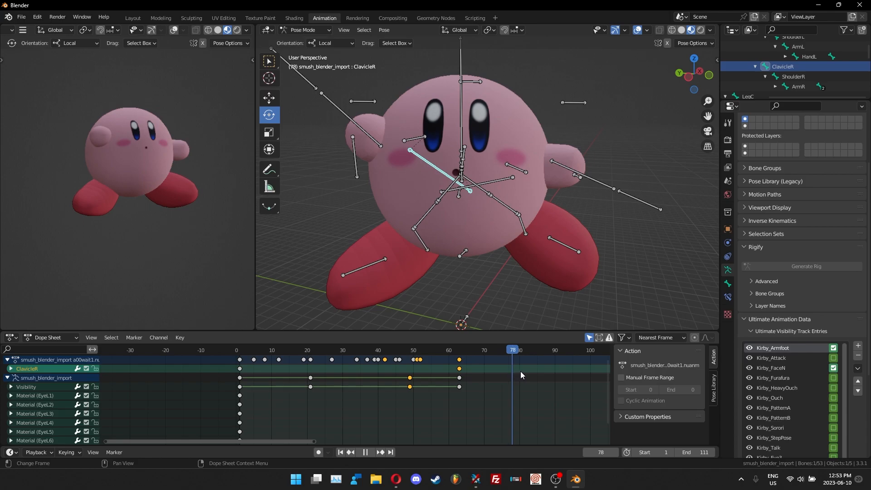
key(space)
Show the channels of all bones, copy all frame 1 keyframes and paste them at frame 80
click(420, 360)
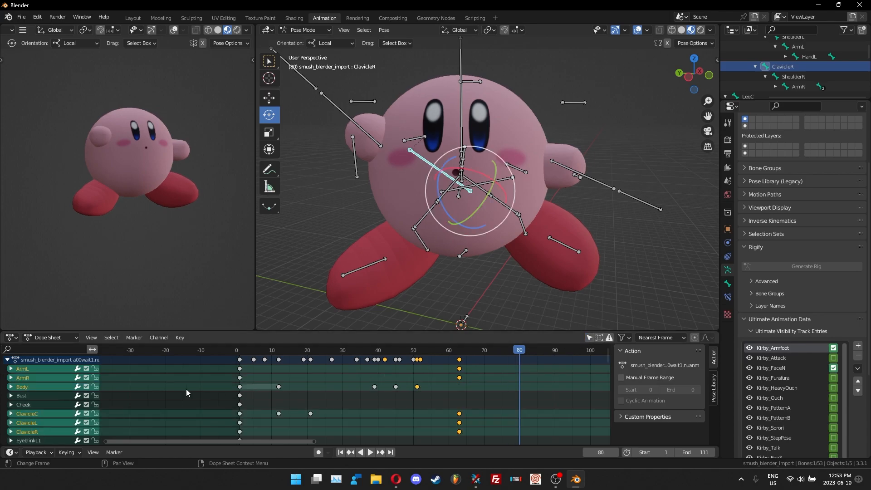
scroll(39, 383, up, 2)
click(240, 360)
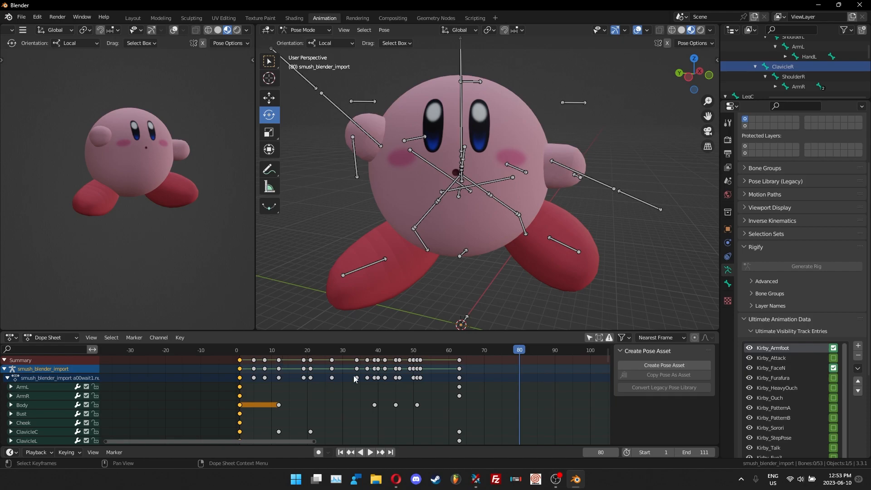
key(ctrl+v)
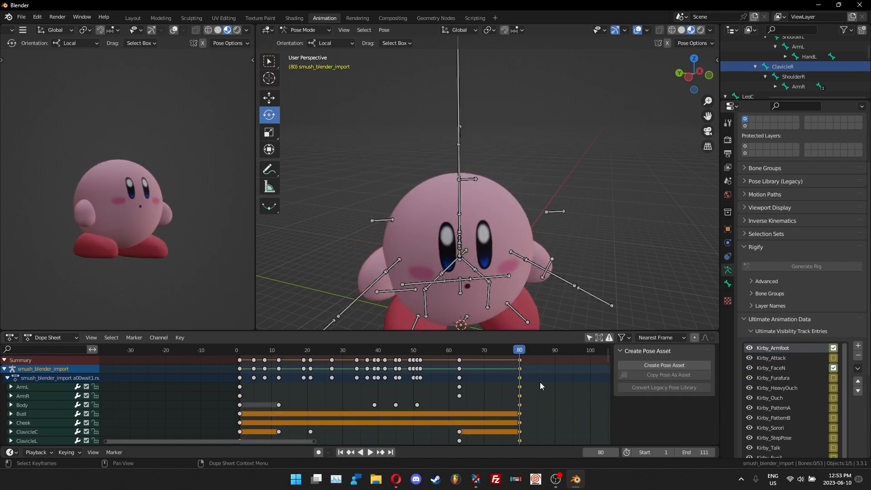
Play the transition from frame 63 to frame 80 and delete the keyframes pasted at frame 80
click(451, 353)
key(space)
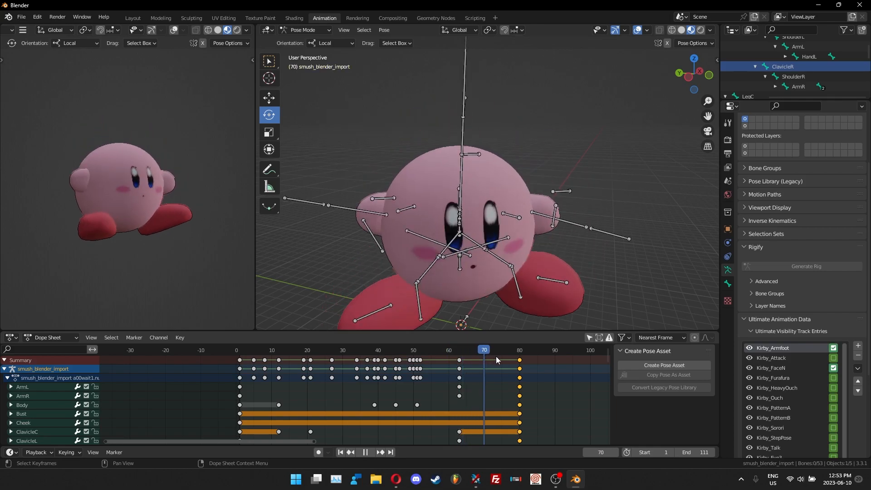
drag(533, 364, 460, 367)
key(space)
key(space)
key(Delete)
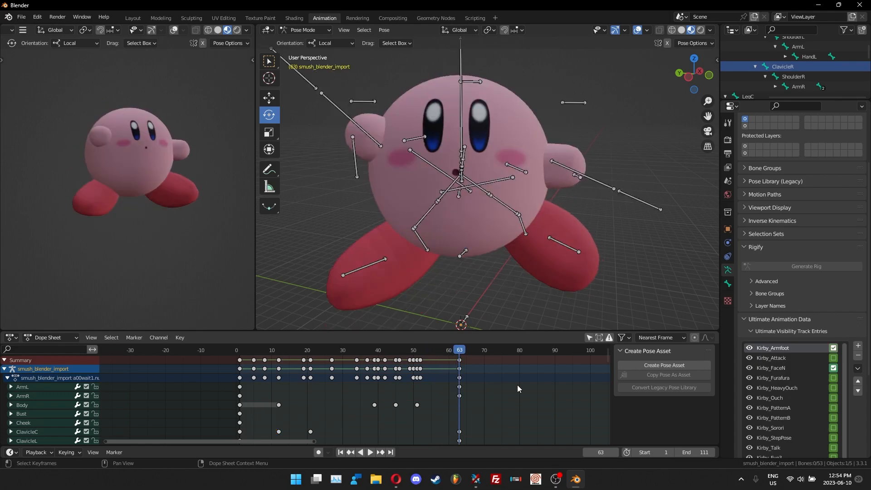
Insert keyframes for all bones at frame 63 to hold the popped-out pose
key(i)
key(i)
click(475, 238)
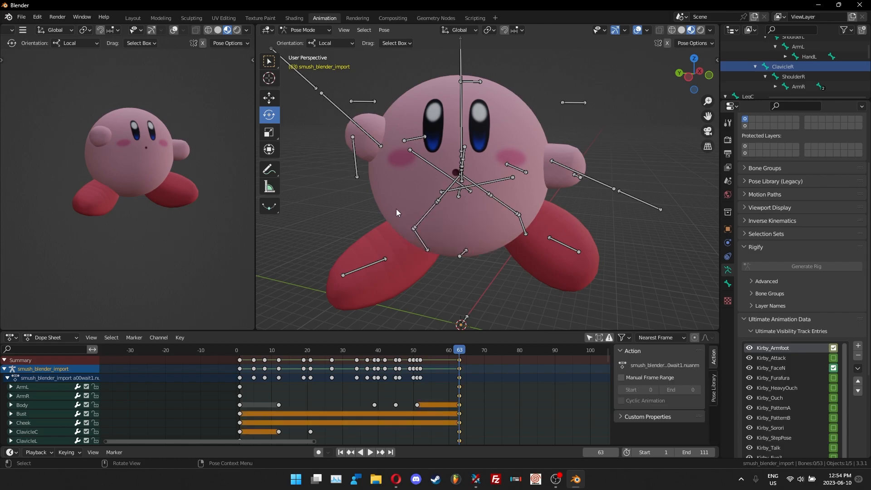
Copy all frame 1 keyframes and paste them at frame 72 to return to the starting pose
click(491, 352)
key(space)
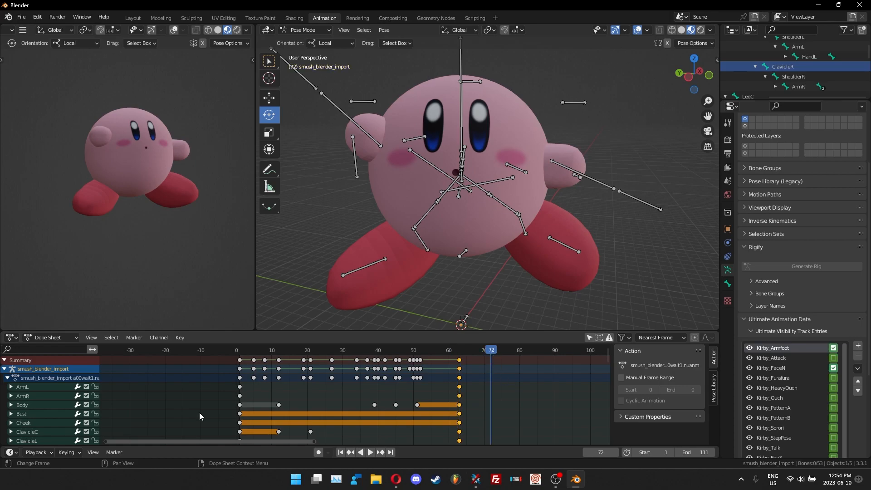
click(238, 358)
key(ctrl+c)
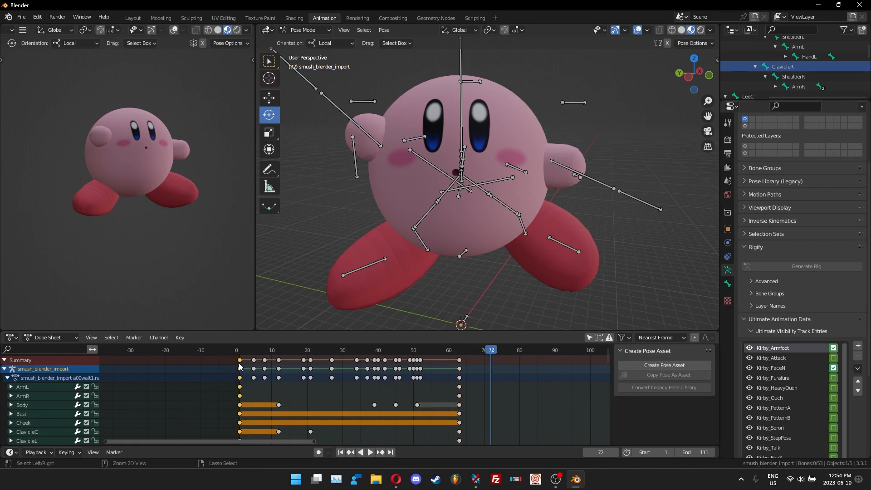
key(ctrl+v)
mouse_move(454, 357)
mouse_down()
mouse_move(486, 356)
mouse_move(462, 354)
mouse_up()
Select the Body bone and switch the Dope Sheet area to the Graph Editor
scroll(792, 77, up, 5)
scroll(792, 77, down, 2)
scroll(767, 73, down, 6)
scroll(794, 74, up, 5)
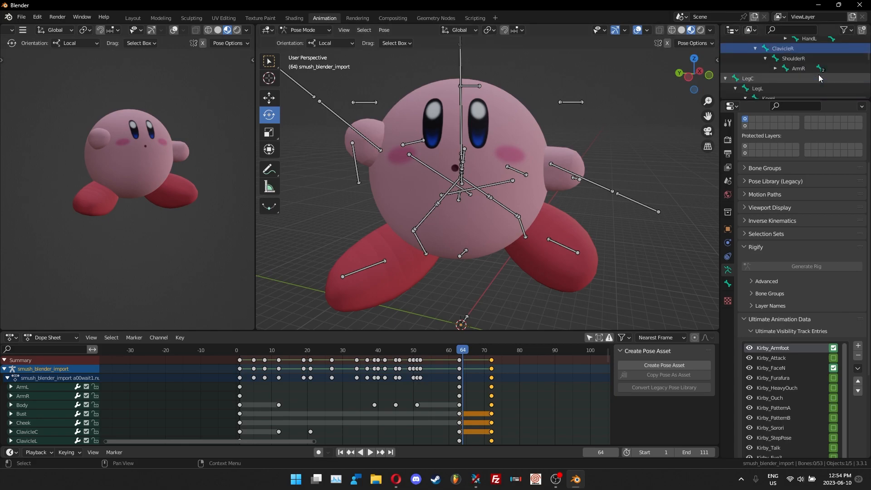
click(769, 79)
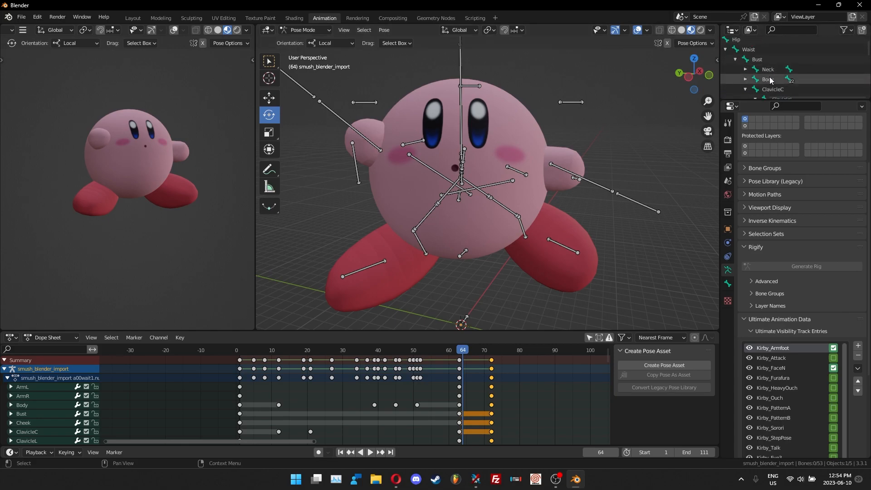
click(11, 338)
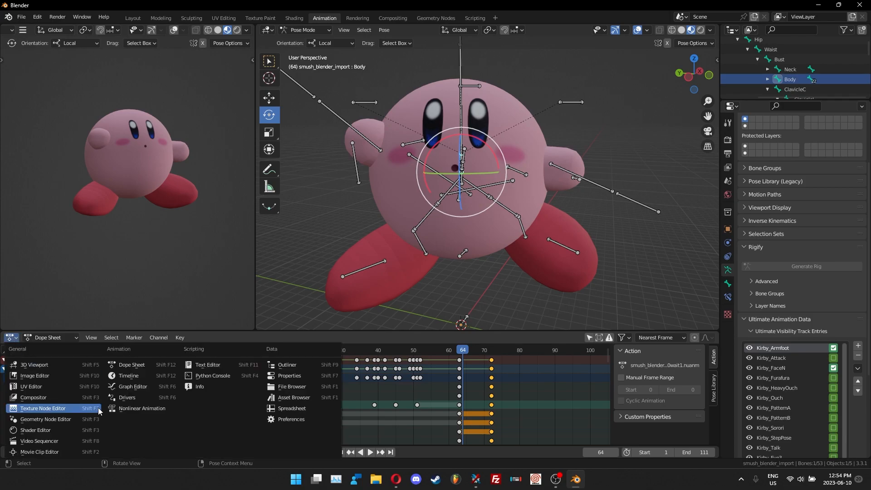
click(129, 387)
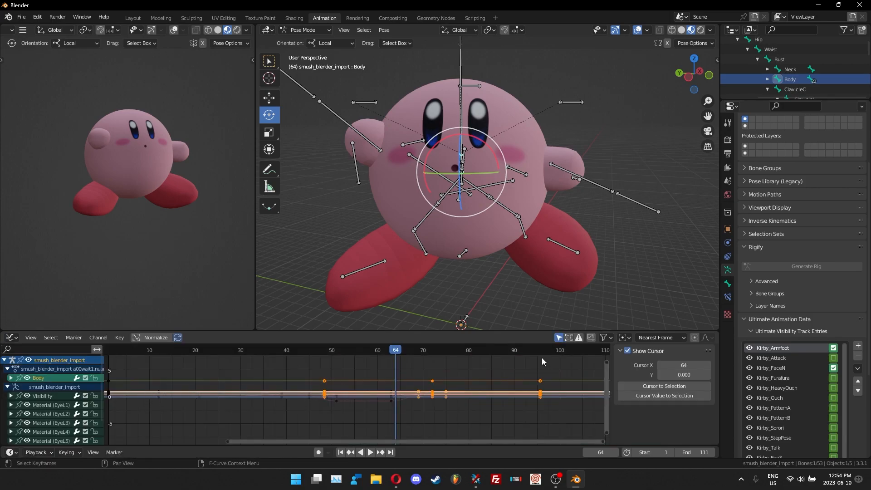
Expand the Body bone's channels and isolate its Z Quaternion Rotation curve by hiding all other curves
click(10, 378)
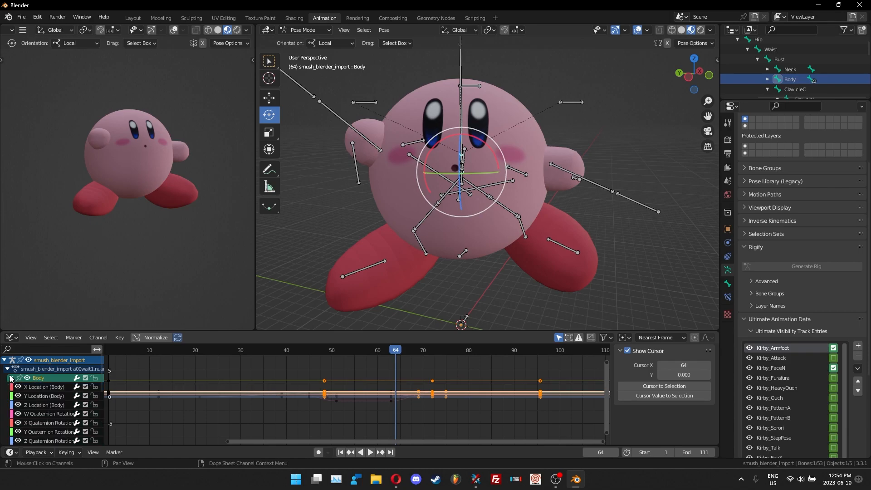
scroll(47, 390, down, 3)
click(53, 404)
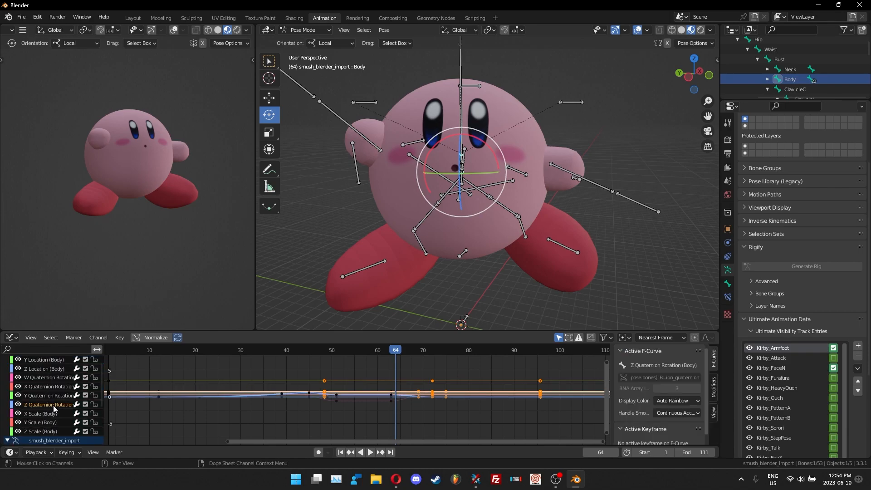
scroll(296, 404, up, 5)
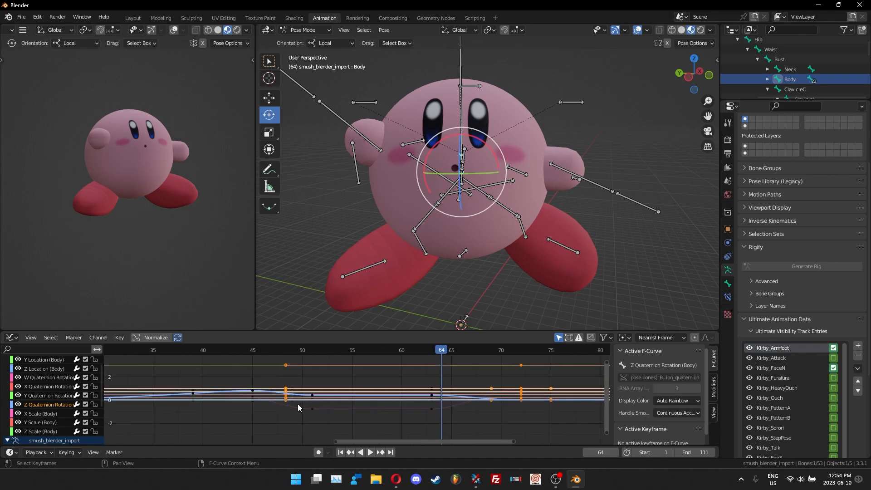
key(shift+h)
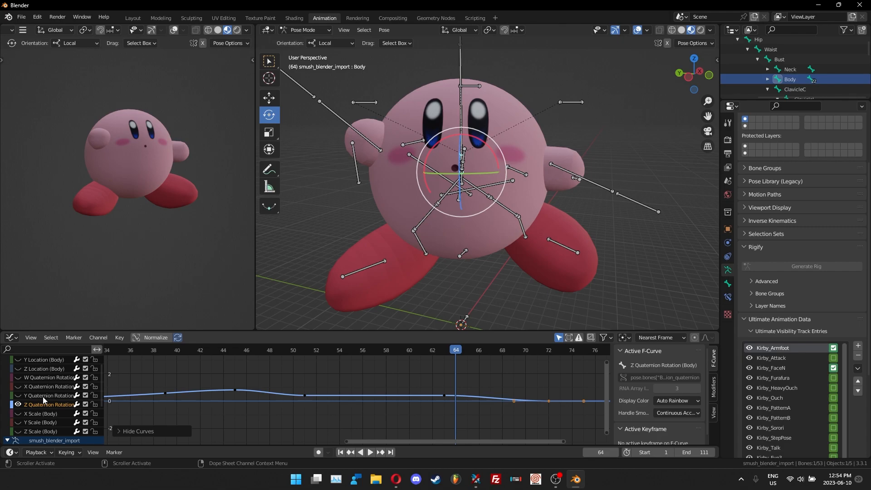
key(space)
key(space)
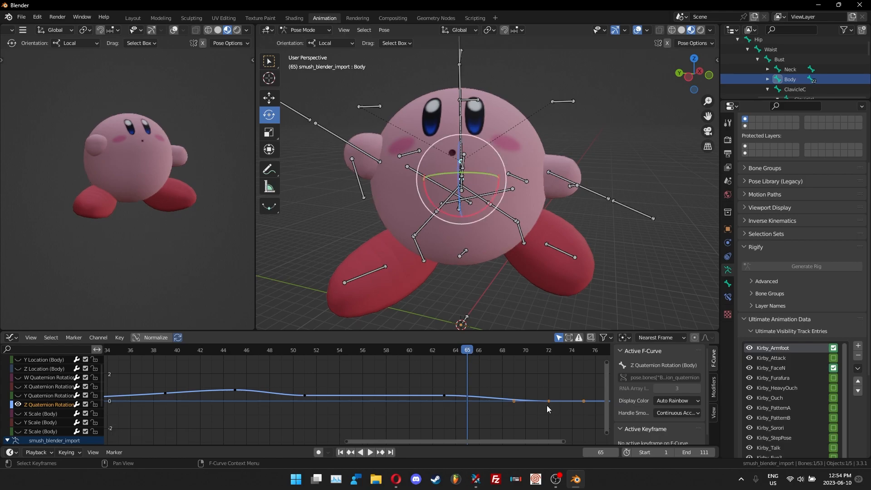
Try moving the frame 72 keyframe on the Body's Z Quaternion Rotation curve to a negative value, and undo the move
middle_drag(548, 409, 483, 408)
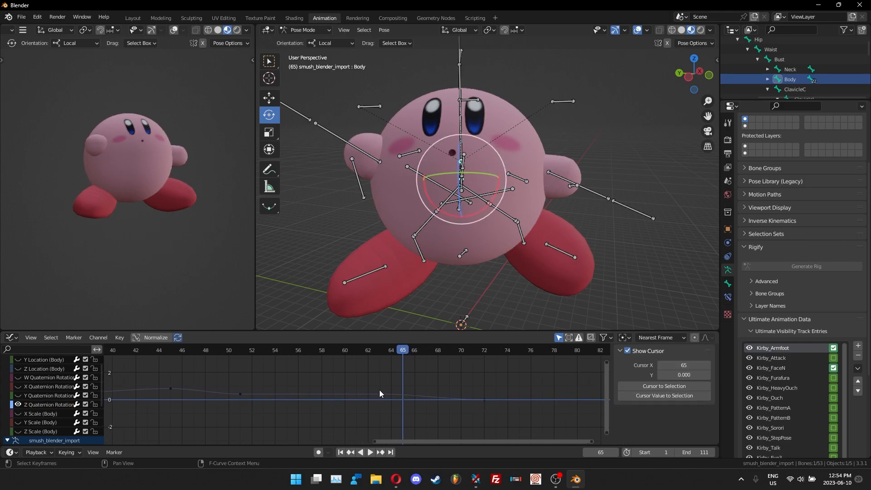
click(377, 393)
click(484, 399)
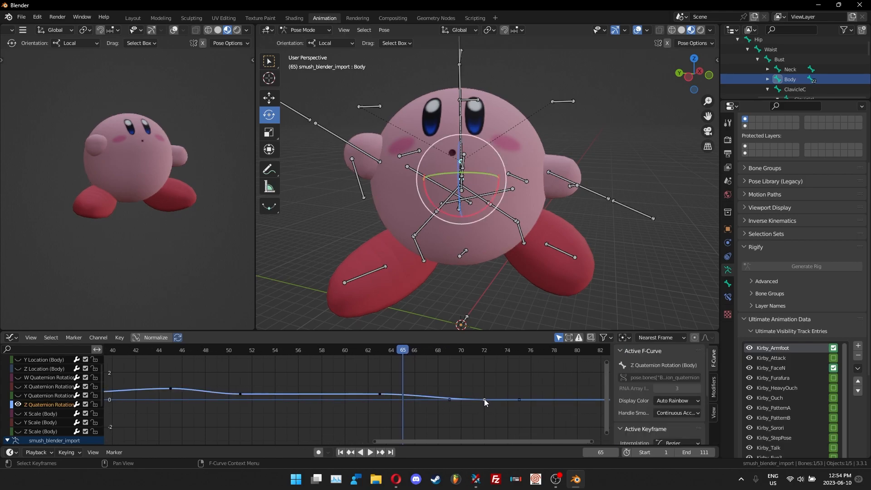
key(g)
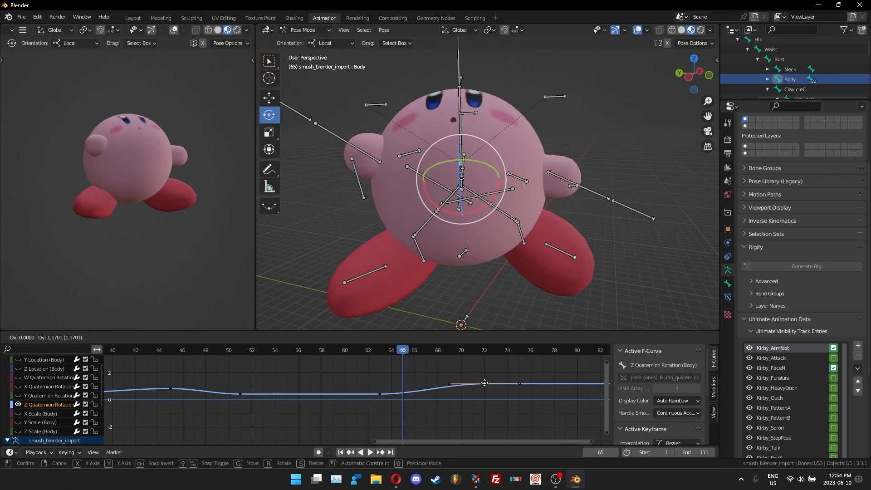
click(483, 408)
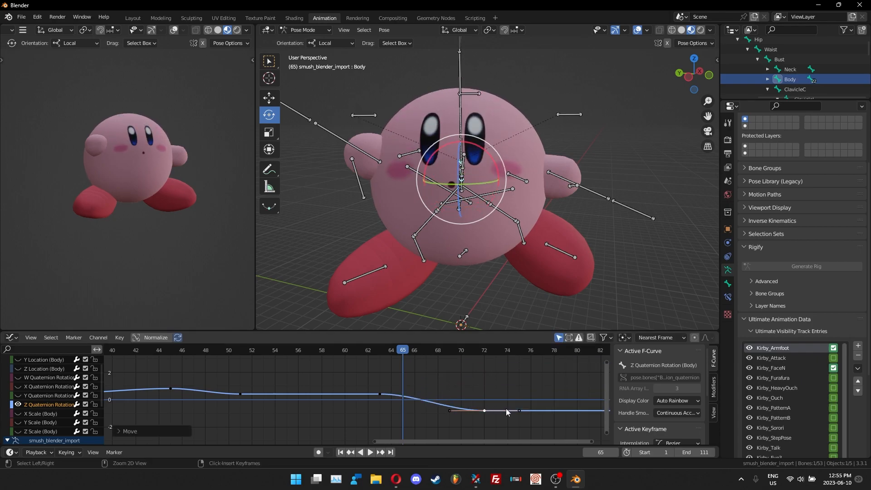
key(ctrl+z)
Select the Hip bone, reveal its curves and isolate the Y Location curve
click(459, 210)
key(h)
scroll(47, 380, up, 2)
click(46, 379)
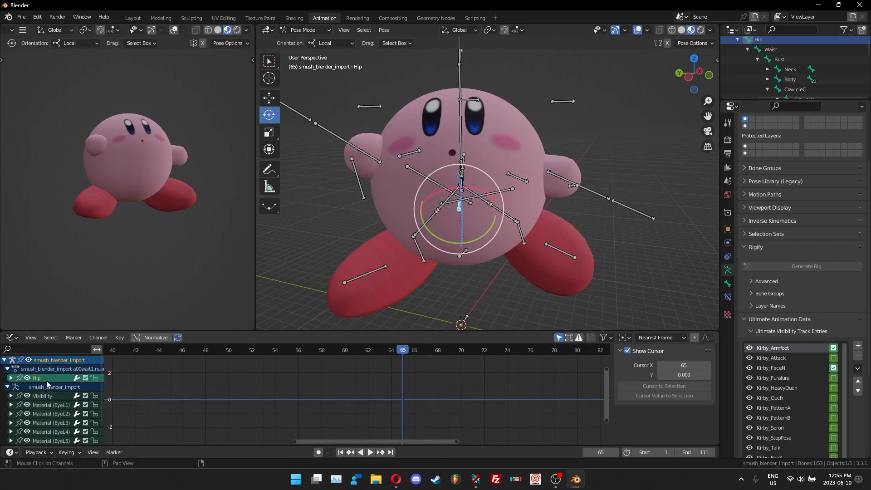
click(11, 378)
scroll(27, 382, down, 1)
key(alt+h)
scroll(442, 380, down, 5)
middle_drag(442, 380, 414, 409)
click(371, 362)
key(shift+h)
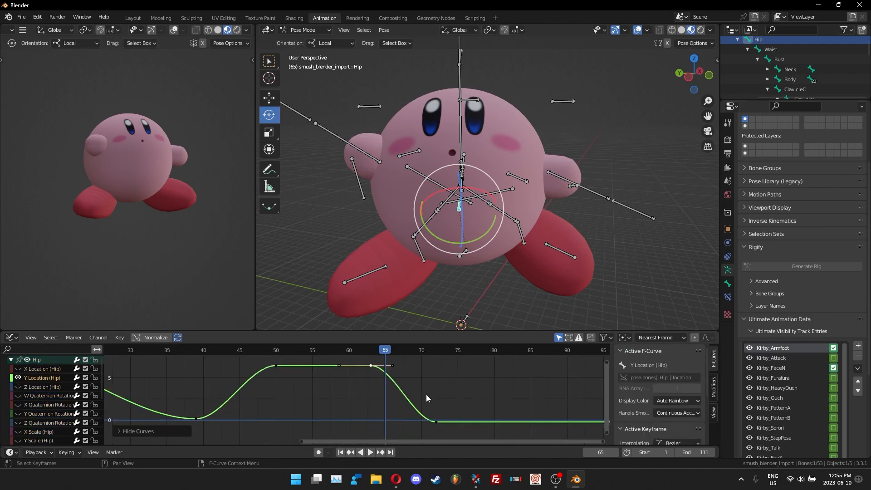
Go to frame 72, try changing the value of the Hip's Y Location keyframe there, and undo the change
key(Home)
key(space)
mouse_move(350, 390)
mouse_down()
mouse_move(385, 394)
mouse_move(363, 394)
mouse_up()
click(393, 406)
click(393, 350)
scroll(630, 389, down, 5)
scroll(635, 393, up, 1)
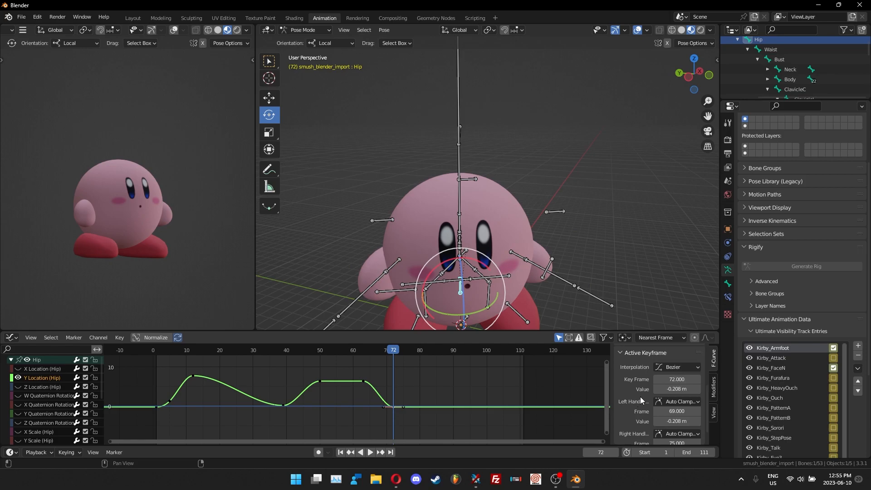
drag(673, 389, 681, 389)
key(ctrl+z)
Hide the Hip's Y Location curve and show its W, X, Y and Z Quaternion Rotation curves
click(18, 377)
scroll(49, 397, down, 1)
click(34, 404)
click(18, 405)
click(27, 396)
click(18, 395)
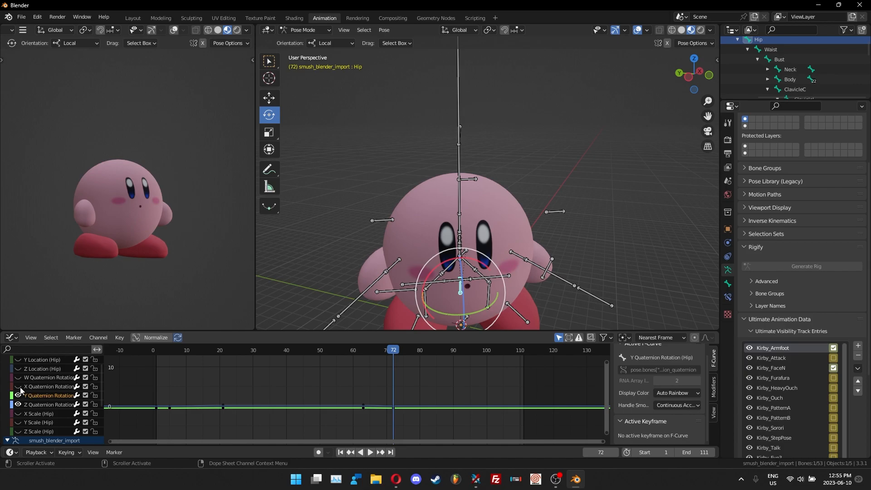
click(25, 386)
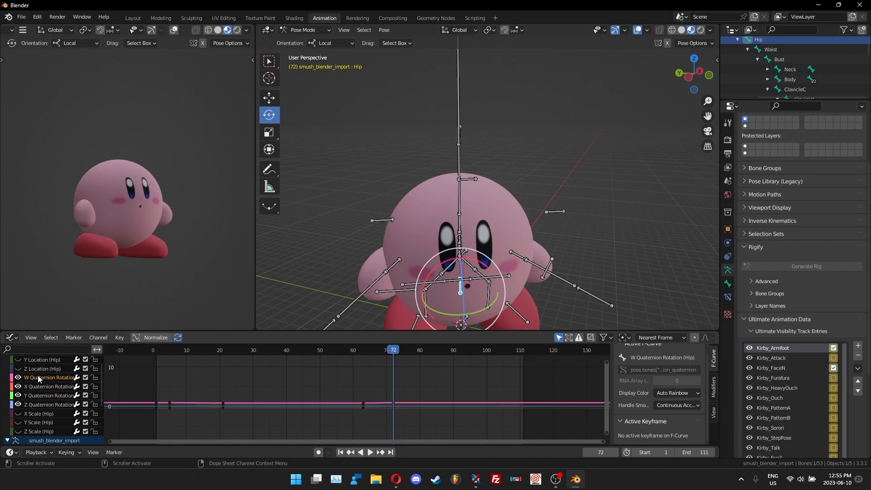
click(40, 395)
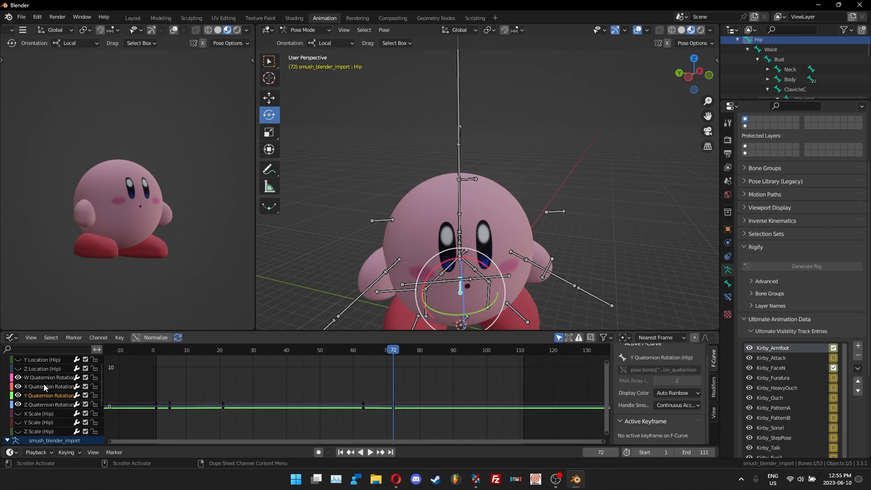
Try lowering the frame 72 keyframe on the Hip's X Quaternion Rotation curve, and undo the move
click(43, 386)
scroll(336, 393, up, 6)
middle_drag(489, 418, 448, 350)
scroll(463, 381, up, 6)
scroll(473, 370, down, 4)
click(469, 368)
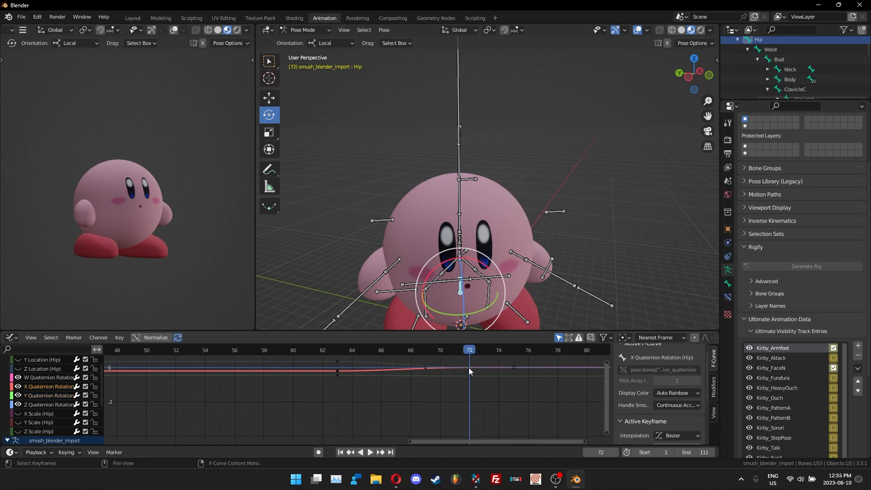
scroll(632, 401, down, 5)
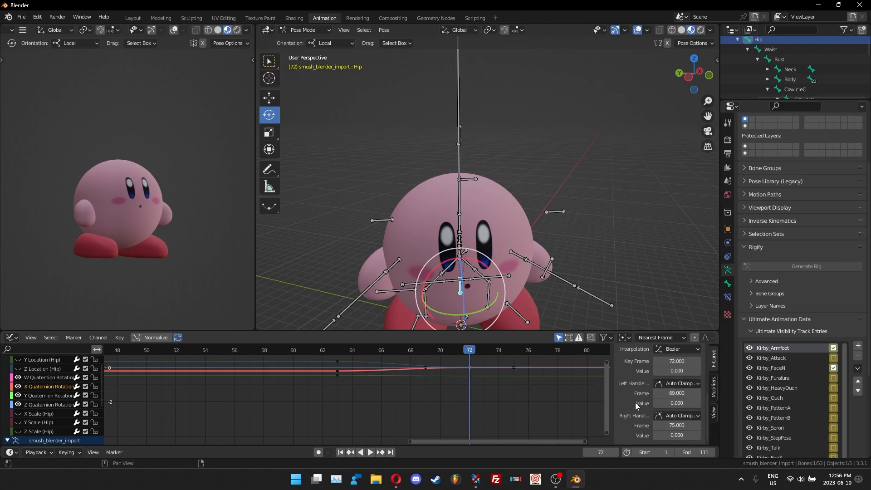
drag(470, 366, 469, 371)
key(ctrl+z)
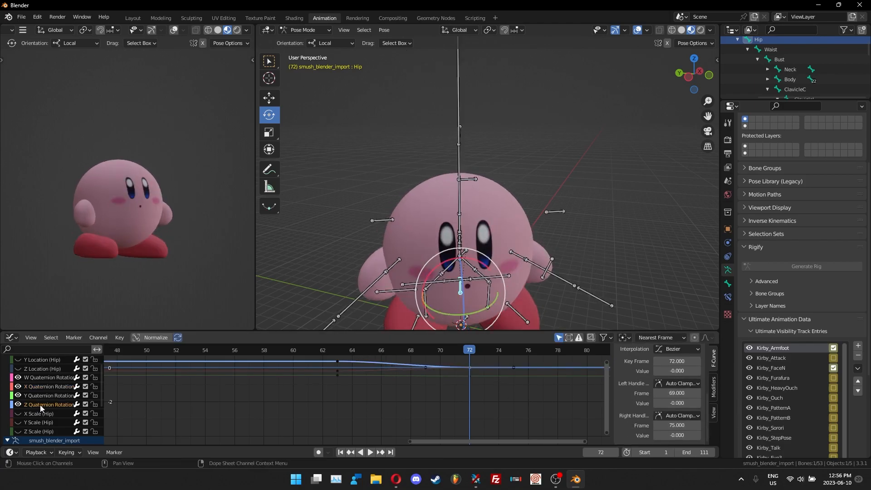
Isolate the Hip's X Quaternion Rotation curve by hiding all other curves
click(371, 374)
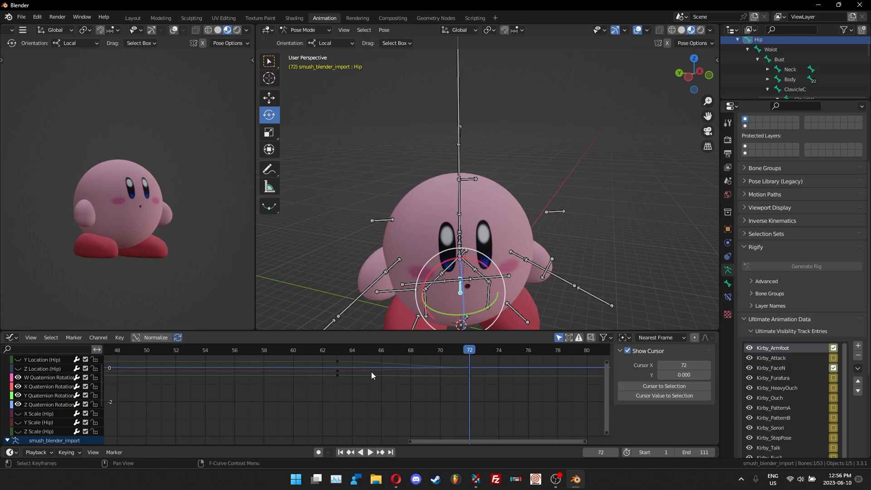
click(65, 404)
click(59, 396)
click(59, 388)
key(shift+h)
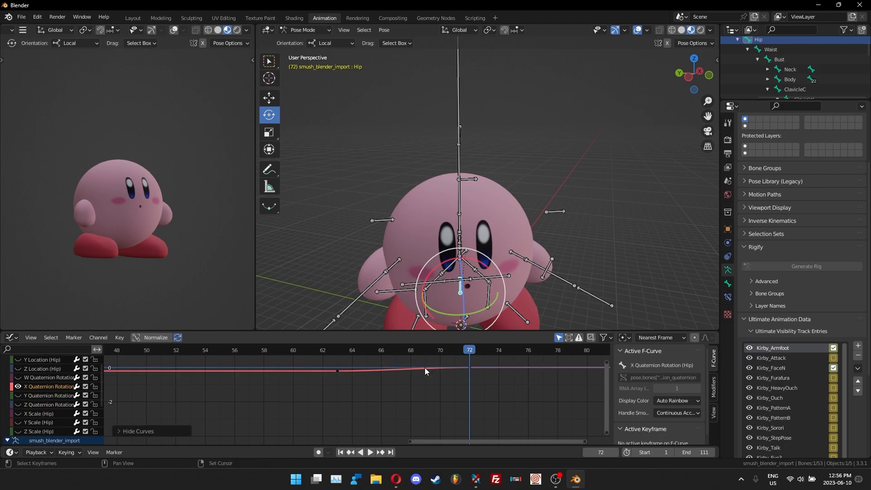
Try moving the frame 72 keyframe on the isolated X Quaternion Rotation curve of the Hip, and undo it
scroll(424, 390, down, 5)
scroll(415, 386, up, 3)
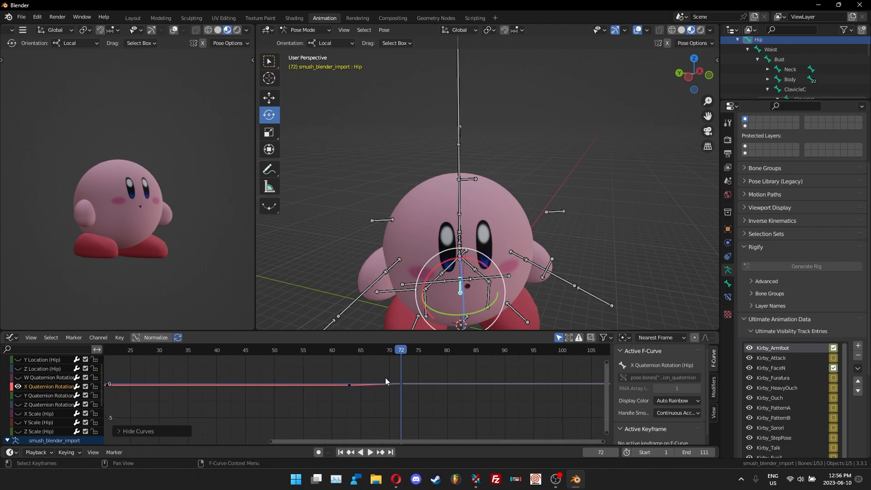
click(439, 373)
key(g)
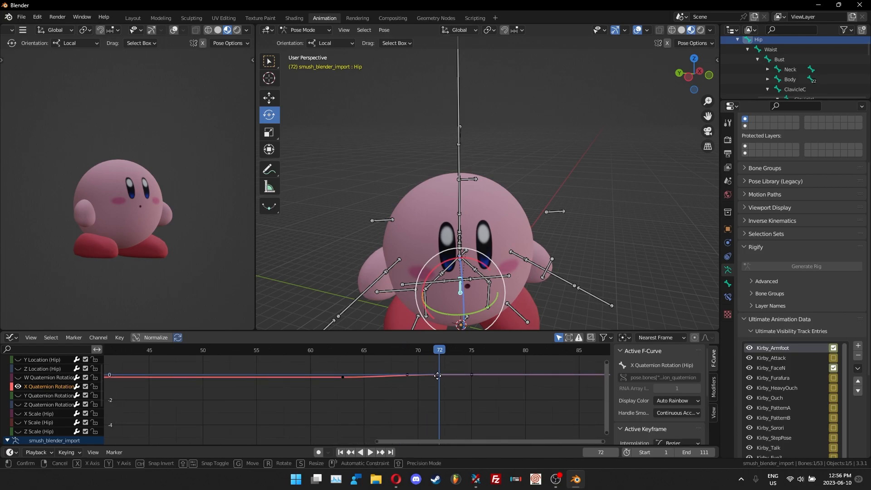
click(438, 376)
key(ctrl+z)
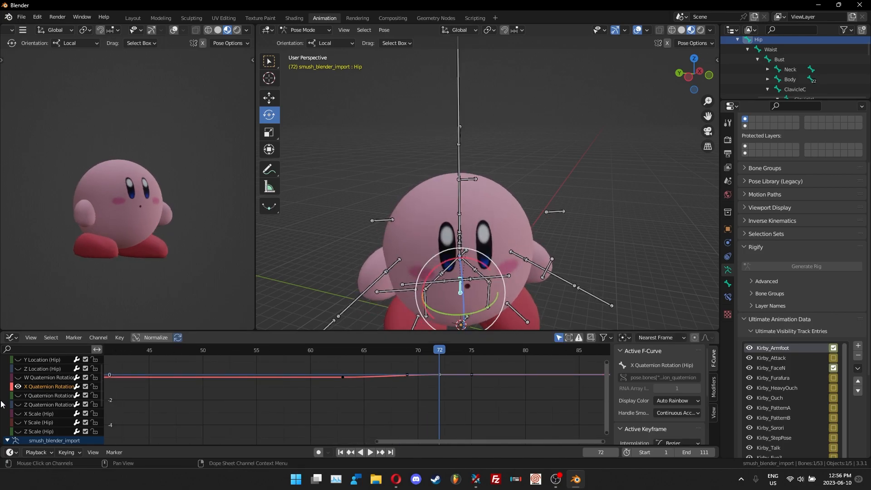
Show the Hip's Z Quaternion Rotation curve on its own, with the W and X rotation curves hidden
click(50, 378)
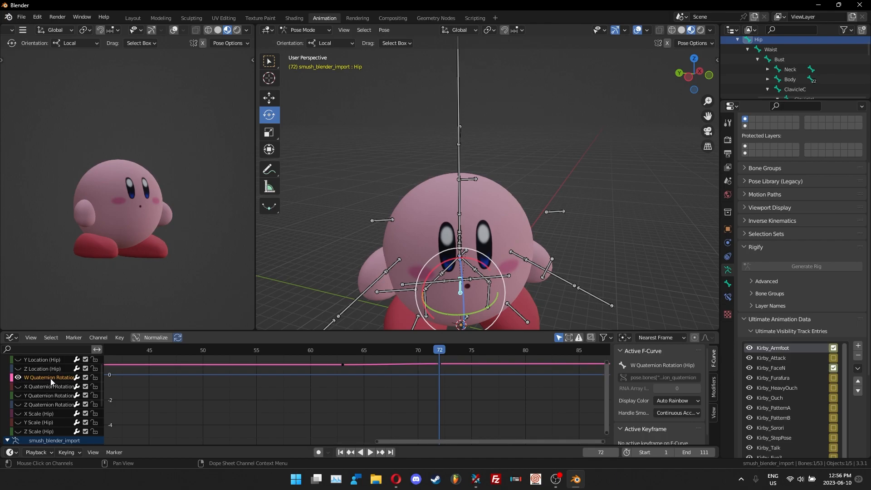
scroll(430, 408, down, 4)
click(21, 405)
click(18, 405)
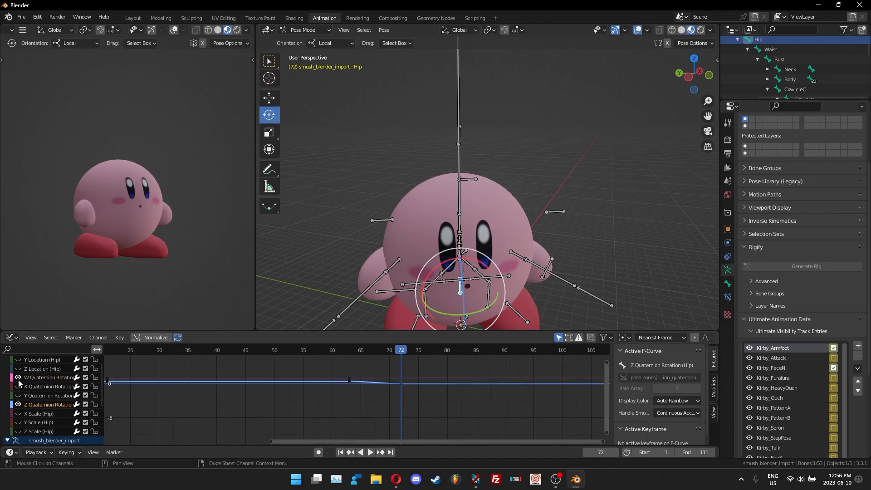
Try raising the frame 72 keyframe on the Hip's Z Quaternion Rotation curve by about 0.4, and undo the move
click(402, 383)
key(g)
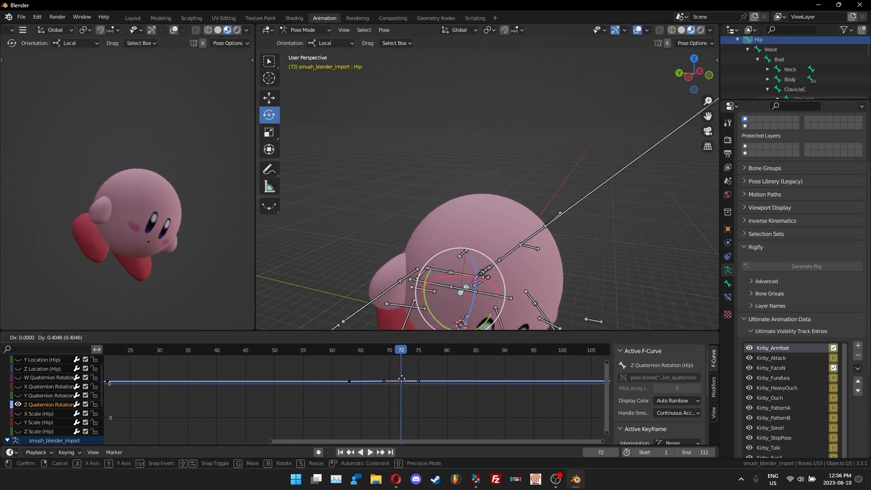
click(402, 379)
key(ctrl+z)
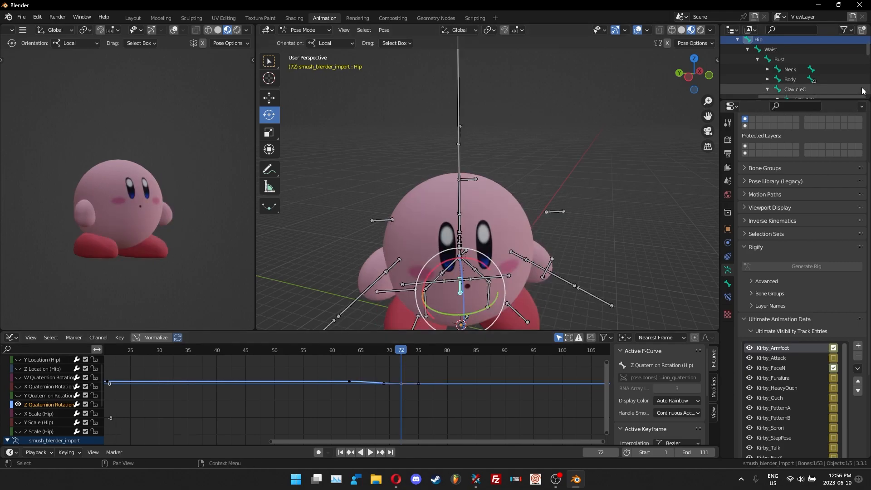
Try deleting the frame 72 keyframe on the Body's Z Quaternion Rotation curve, preview the motion around it, and undo the deletion
click(783, 79)
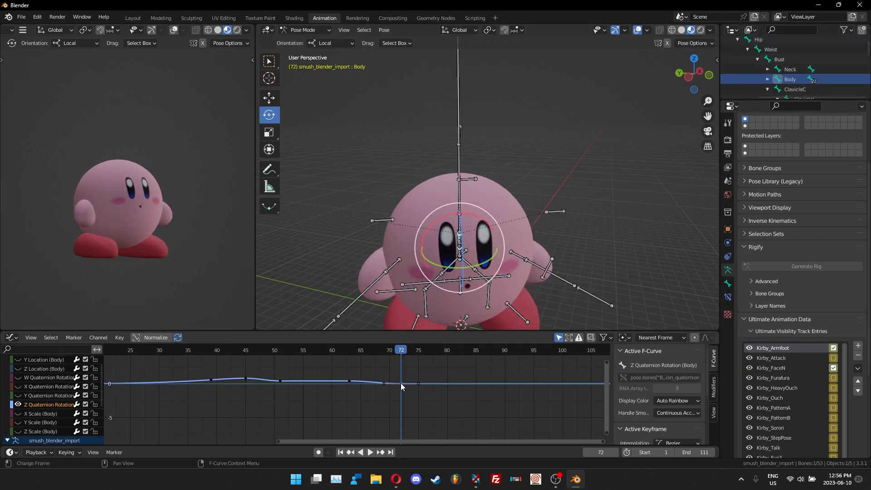
key(Delete)
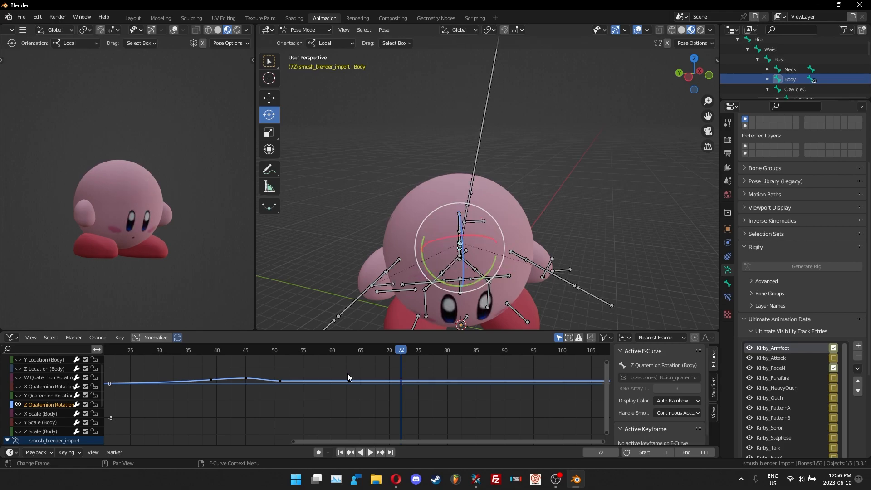
drag(345, 349, 366, 350)
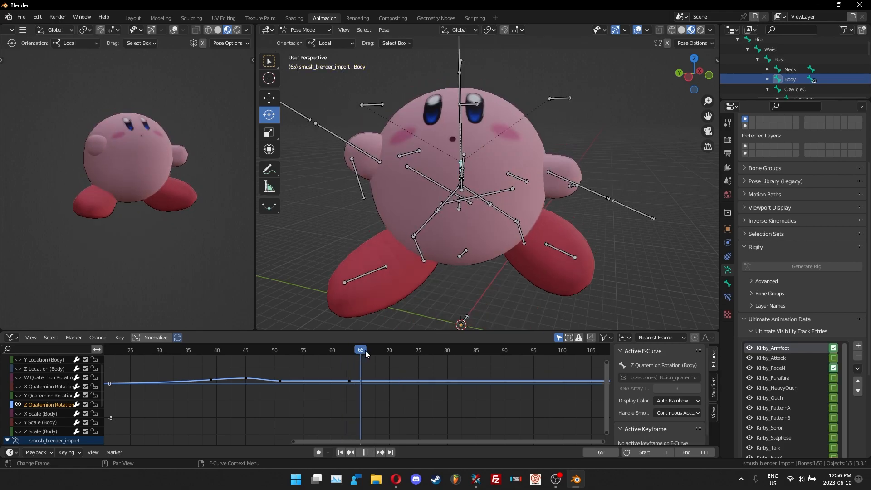
key(Escape)
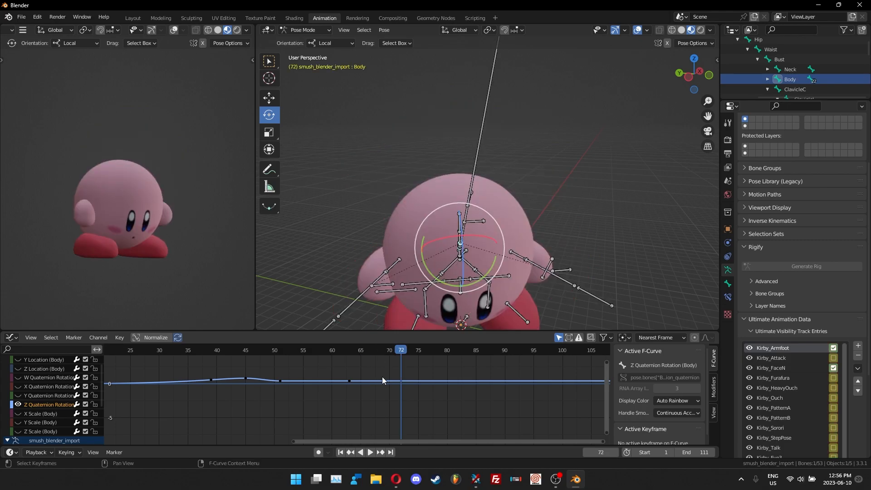
key(ctrl+z)
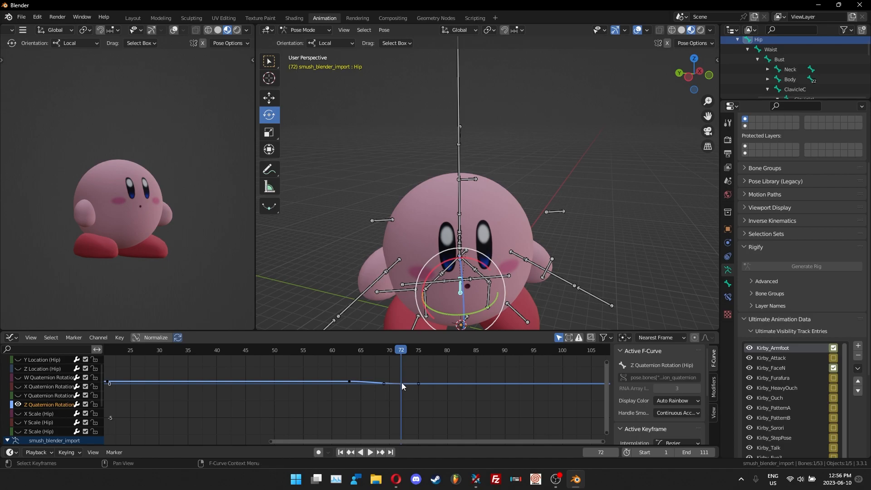
Try deleting the frame 72 keyframe on the Hip's Z Quaternion Rotation curve, undo it, and go to frame 69
key(Delete)
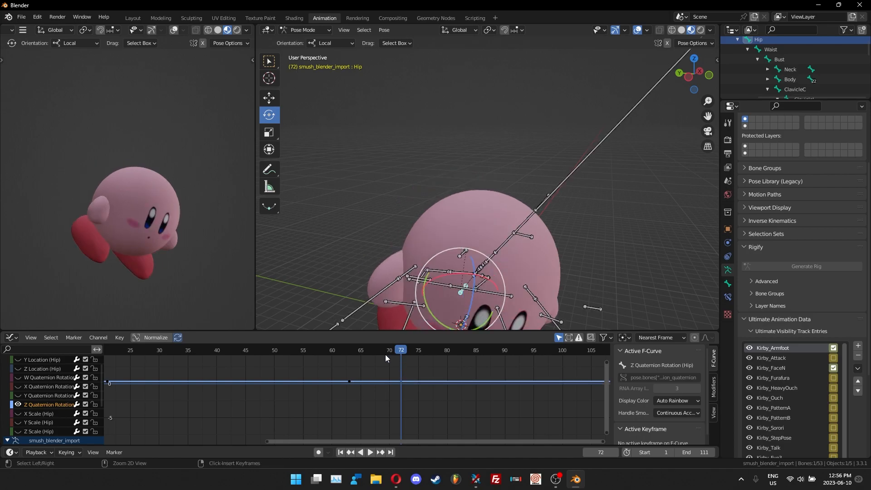
key(ctrl+z)
drag(355, 350, 384, 354)
scroll(791, 43, down, 4)
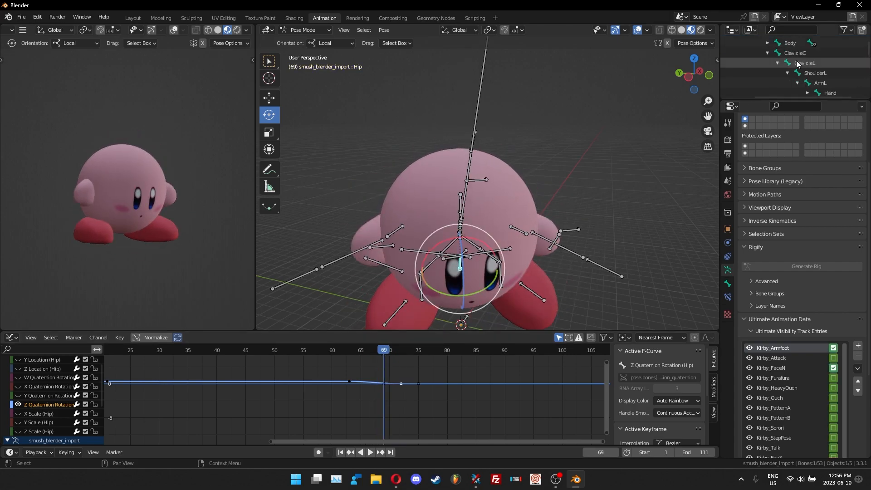
Select the Body bone, show its W, X and Y Quaternion Rotation curves and hide the Z curve
click(790, 43)
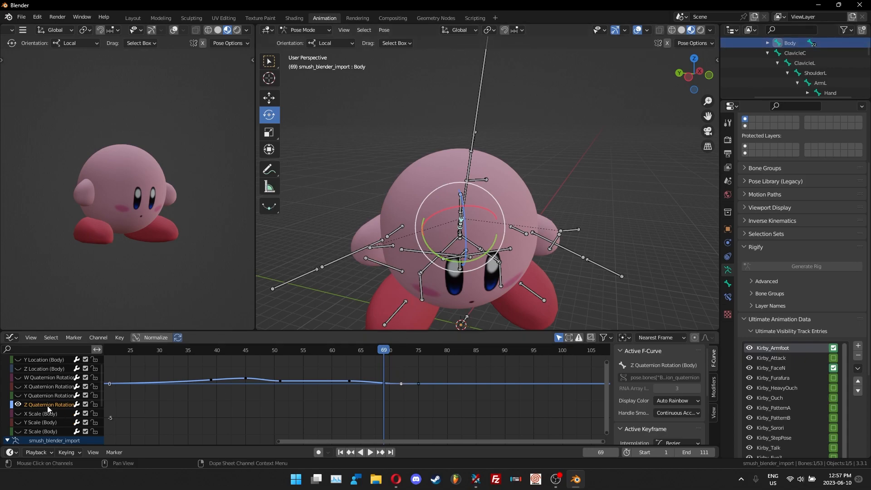
click(32, 379)
click(18, 377)
click(18, 387)
click(18, 395)
click(18, 404)
Lower the frame 72 keyframe on the Body's W Quaternion Rotation curve by about 1.69 and preview the landing
drag(404, 371, 397, 394)
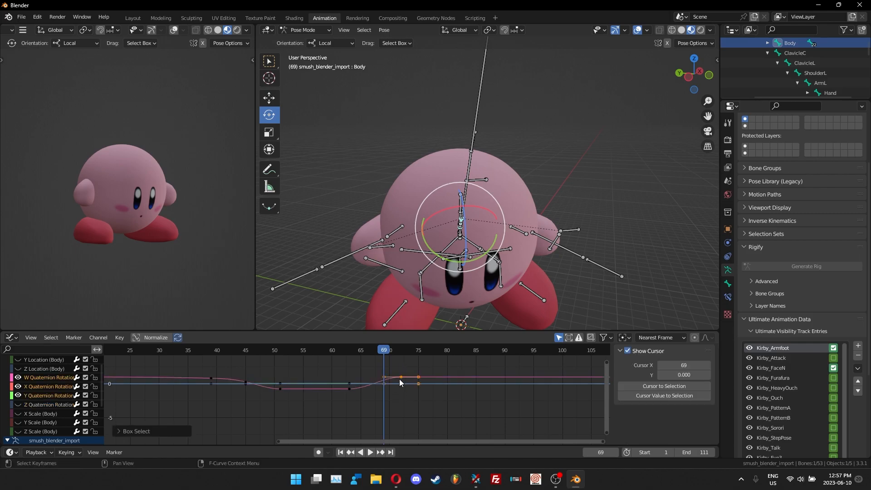
click(402, 377)
key(g)
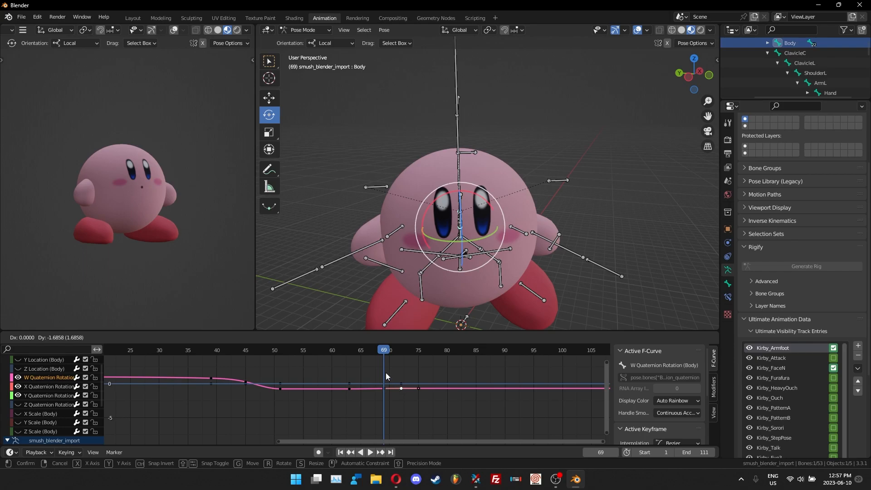
click(391, 377)
drag(348, 349, 409, 363)
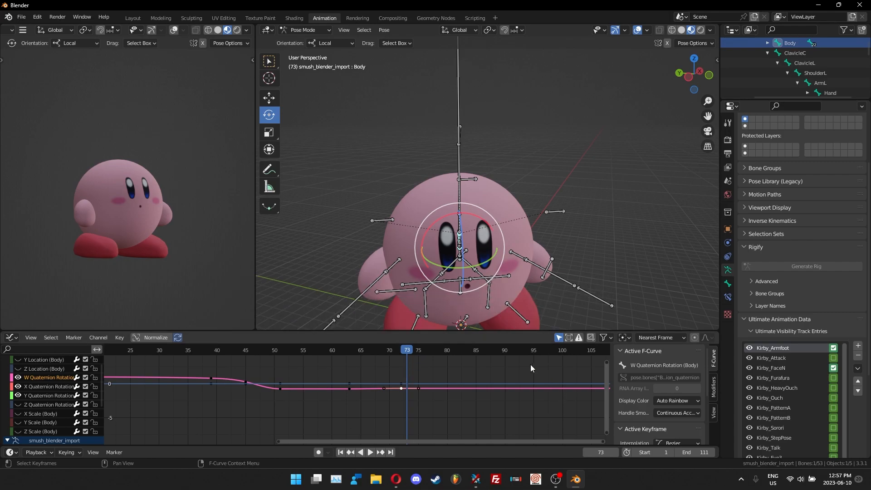
Select the ArmL bone, switch the animation area to the Dope Sheet and go to frame 68
scroll(812, 71, down, 2)
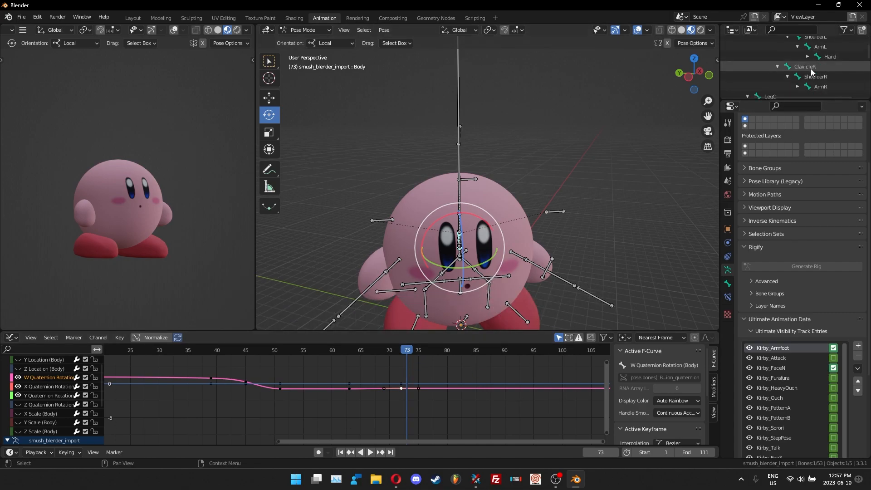
click(817, 47)
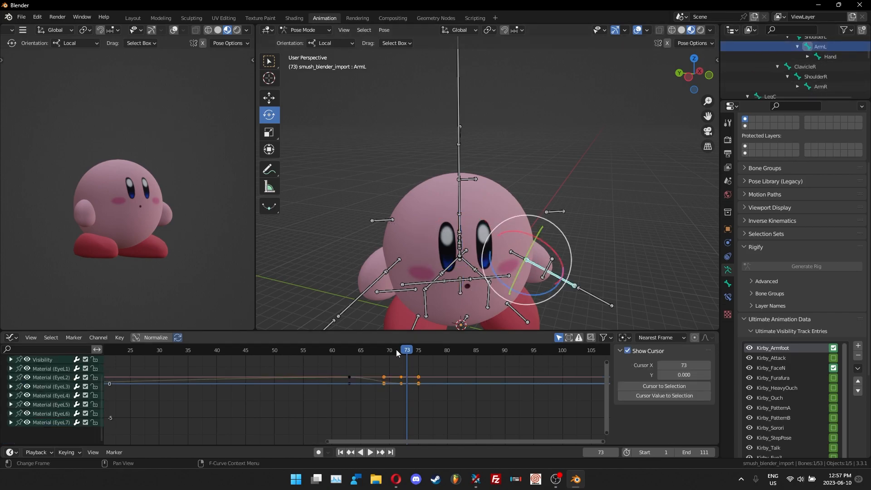
click(11, 338)
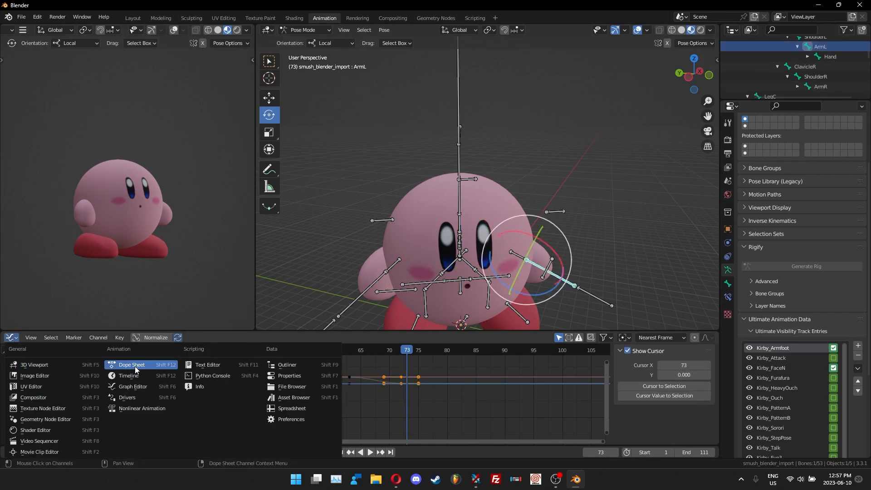
click(137, 362)
key(space)
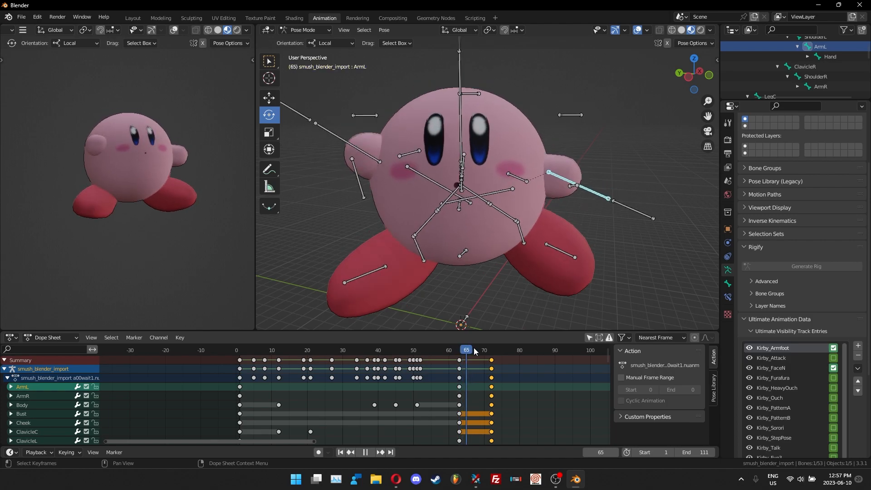
key(space)
Rotate the arm bones upward at frame 68 and insert Rotation keyframes for them
drag(579, 208, 513, 59)
key(i)
click(487, 55)
click(360, 224)
key(i)
drag(399, 180, 482, 228)
Pose the LegR bone with the foot raised at frame 68 and insert a Rotation keyframe
click(457, 235)
click(448, 235)
drag(505, 216, 464, 238)
key(ctrl+z)
key(i)
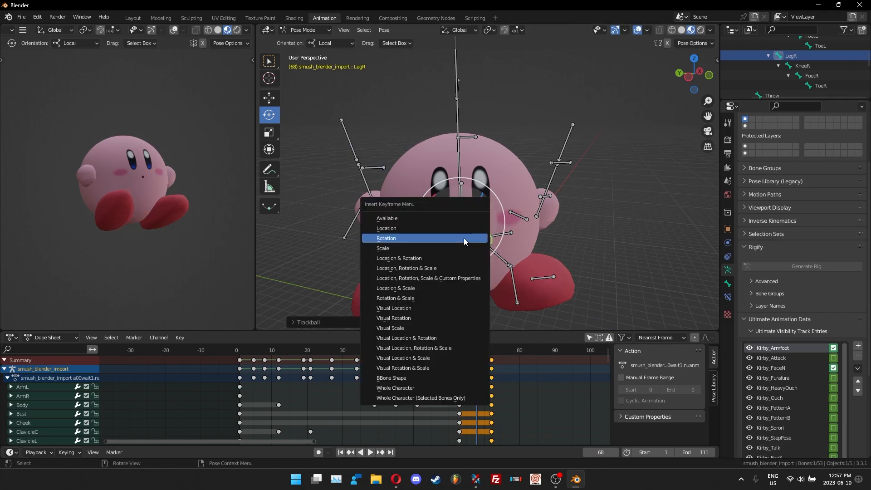
click(463, 238)
Tilt the Body bone so the face leans downward at frame 68, insert a Rotation keyframe and preview the landing
scroll(777, 78, down, 2)
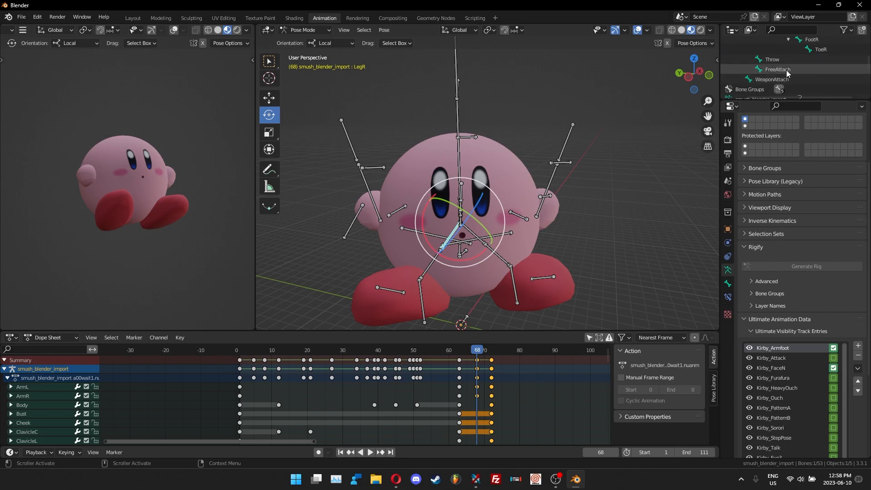
scroll(786, 69, up, 2)
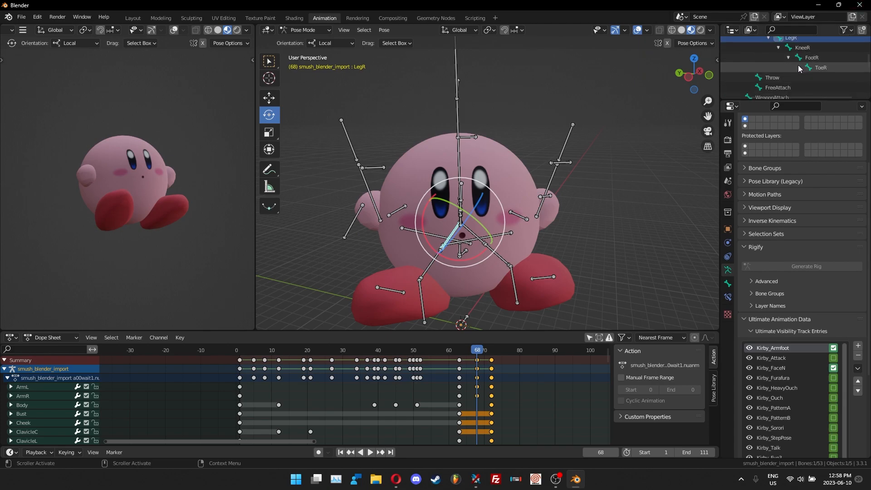
scroll(799, 65, up, 4)
scroll(798, 64, up, 5)
click(798, 64)
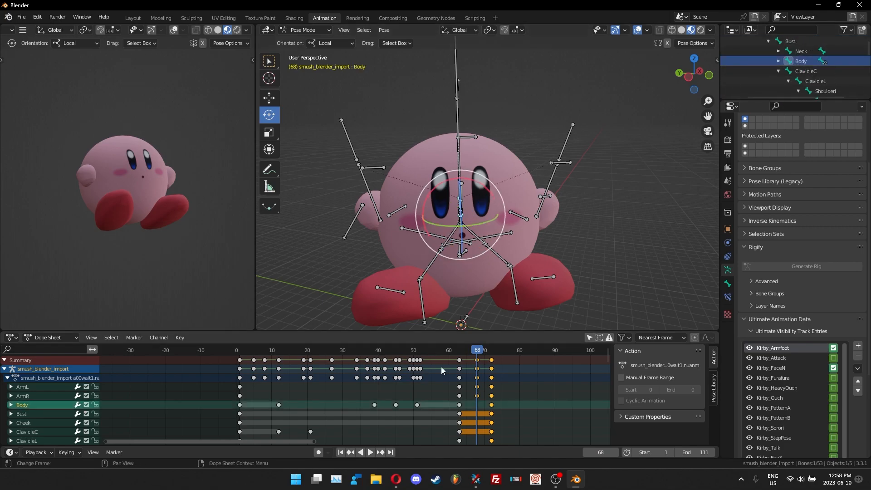
key(r)
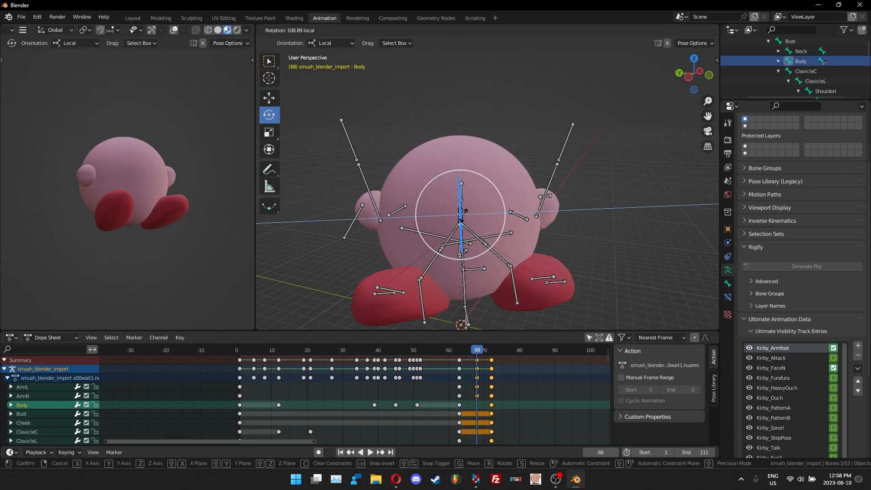
drag(462, 211, 462, 211)
key(i)
click(462, 210)
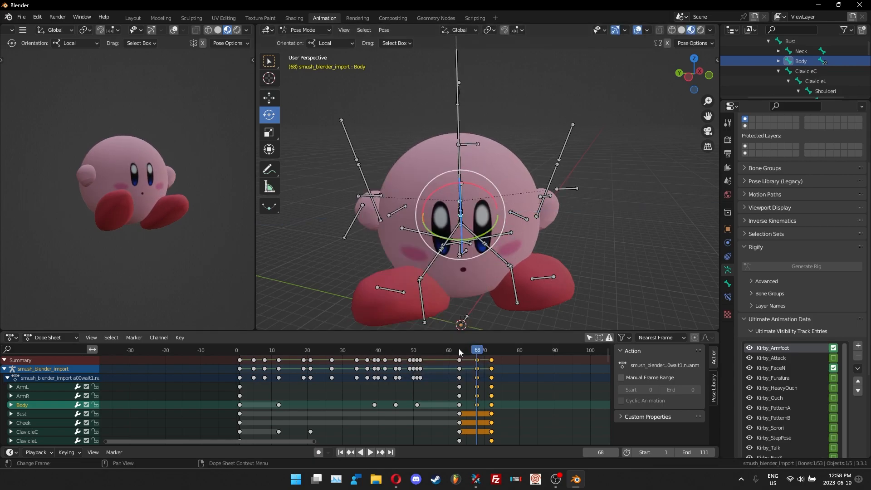
key(space)
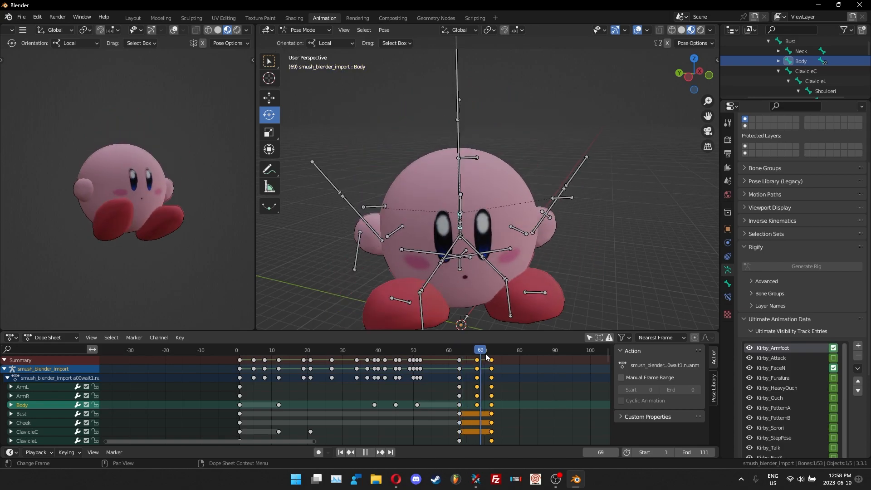
key(space)
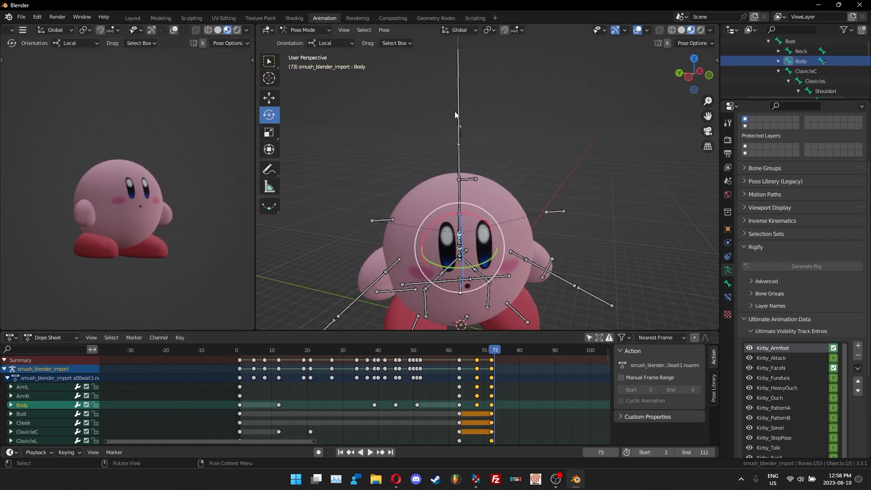
Select the smush_blender_import armature, bring up the Ultimate animation tools and play the whole animation from frame 1
click(716, 61)
scroll(813, 87, up, 5)
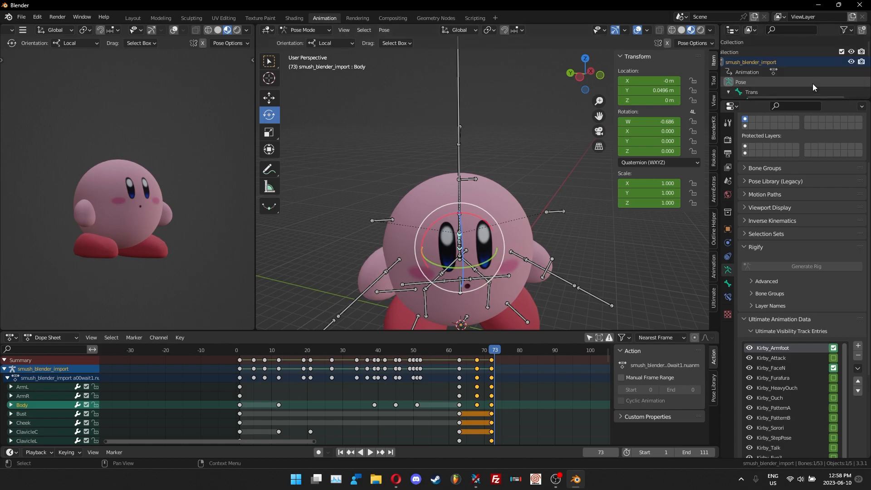
click(819, 62)
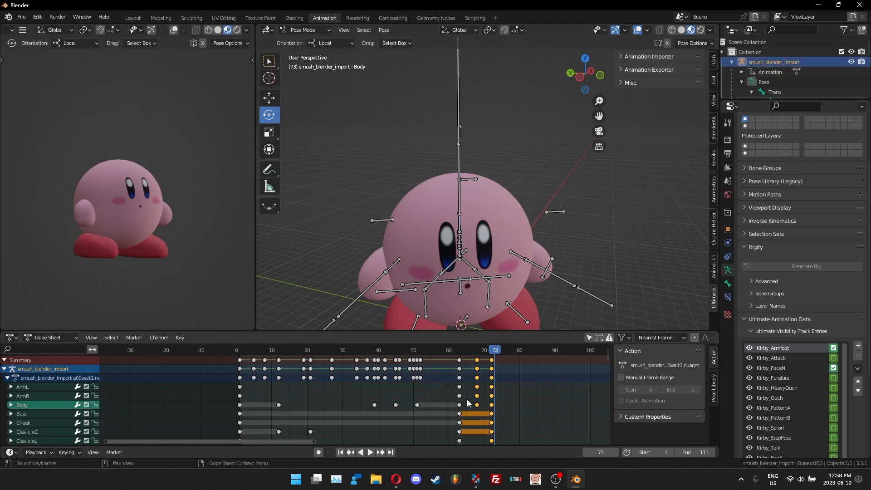
click(340, 452)
click(373, 453)
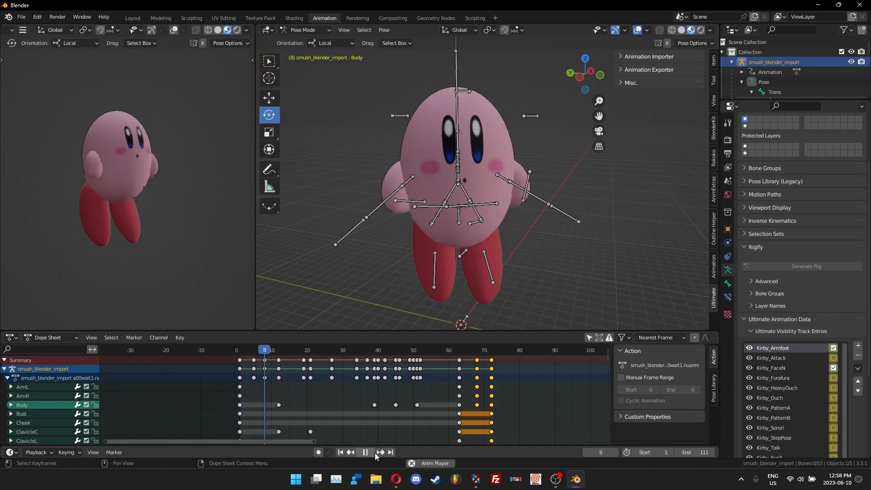
key(Escape)
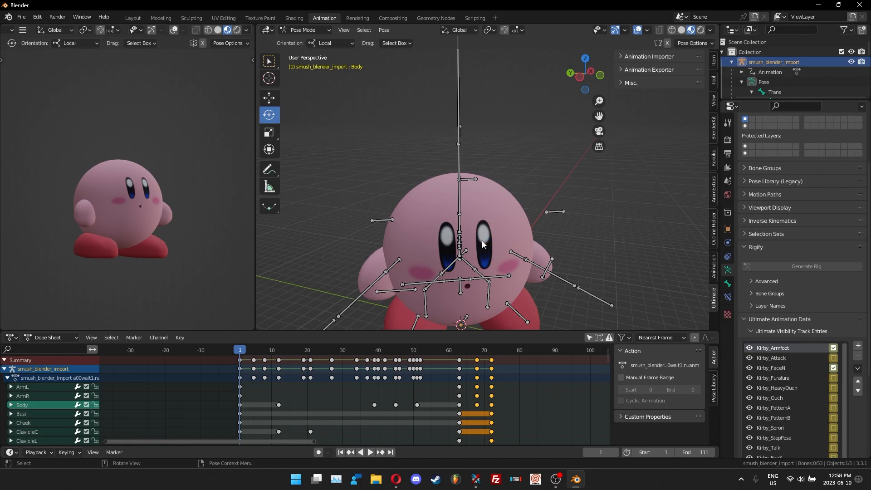
Start the .NUANMB animation export and browse to the export\fighter\kirby\motion\body\c00 folder
click(650, 69)
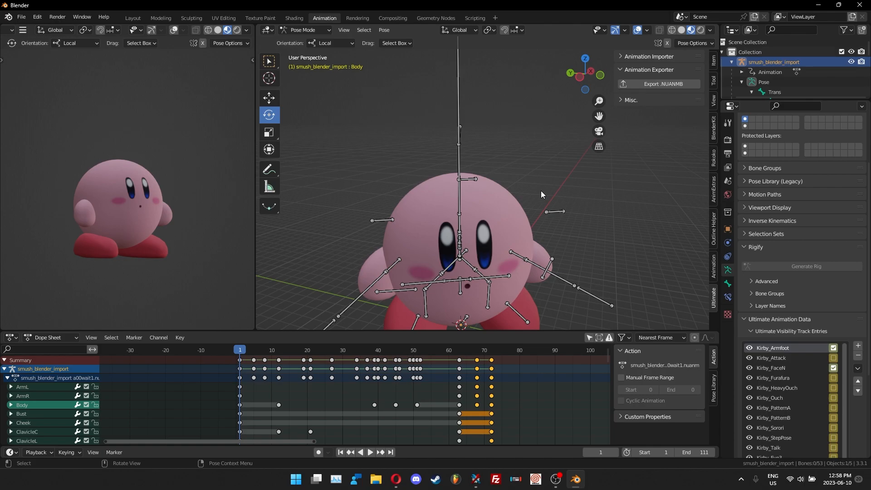
click(642, 83)
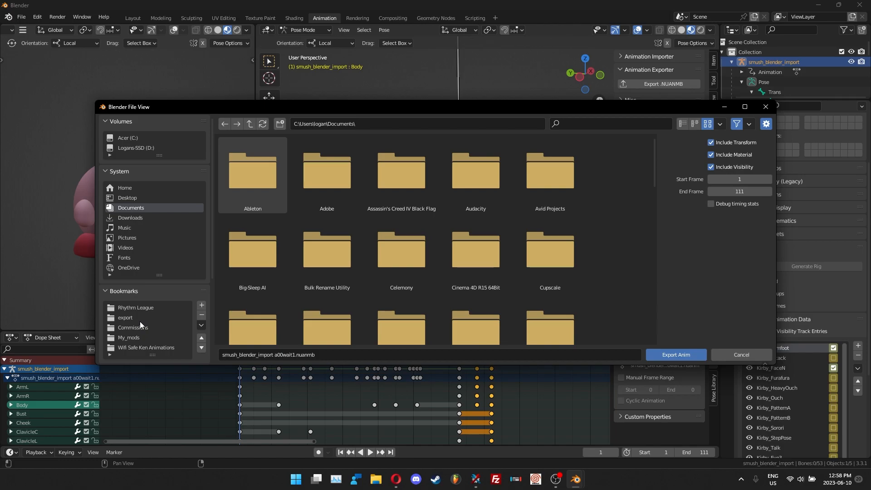
click(140, 321)
click(476, 178)
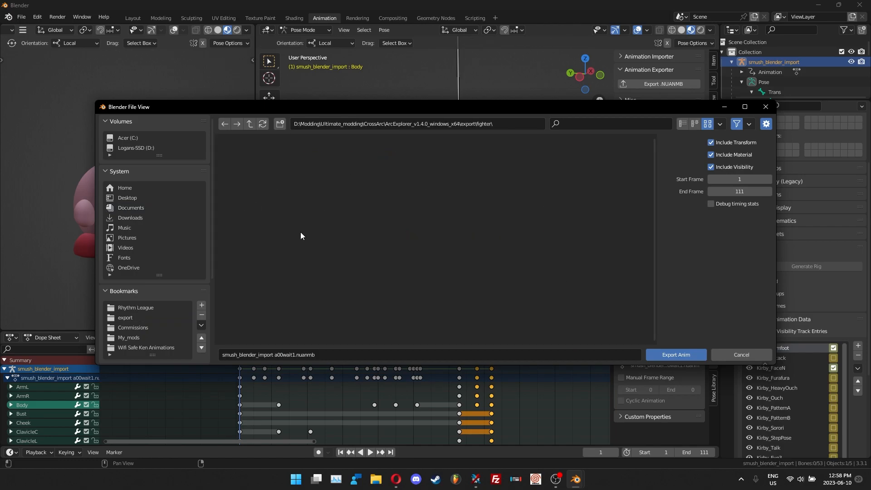
click(250, 124)
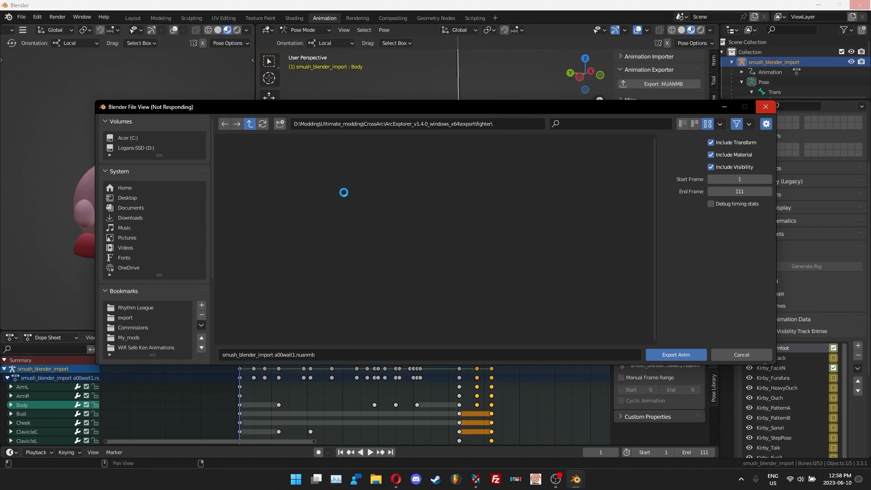
click(467, 177)
double_click(468, 181)
double_click(273, 177)
double_click(328, 182)
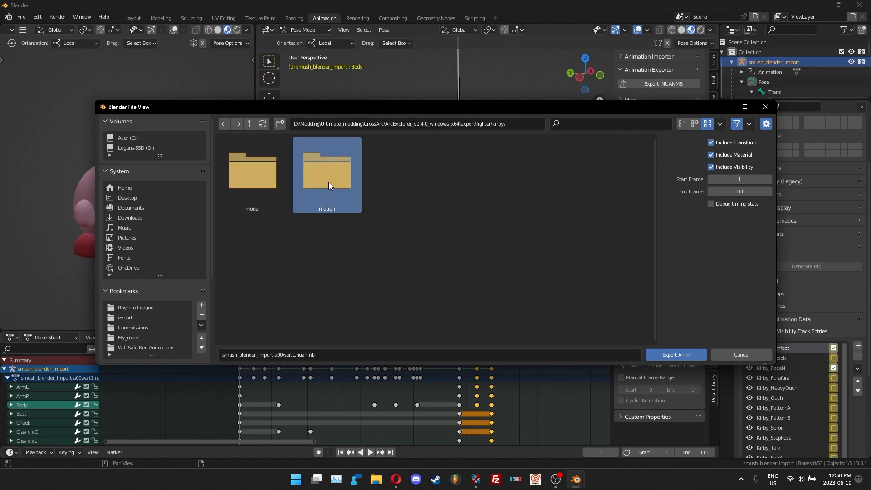
double_click(287, 178)
double_click(287, 179)
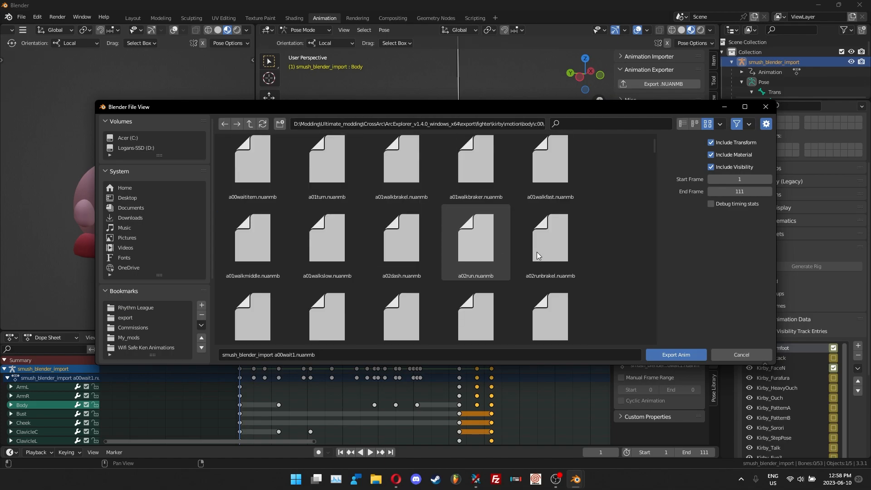
Find j01appealhir.nuanmb among the existing motion files and use its name for the exported animation
drag(652, 146, 655, 347)
scroll(616, 202, up, 5)
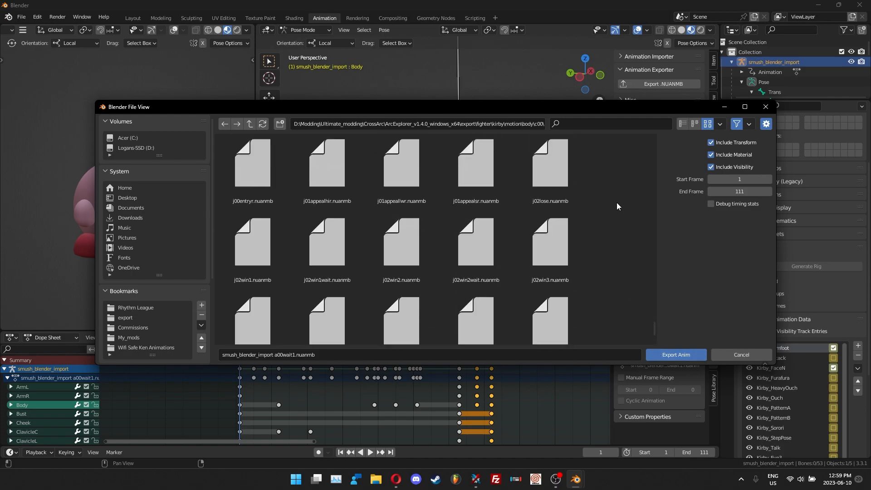
scroll(616, 202, up, 5)
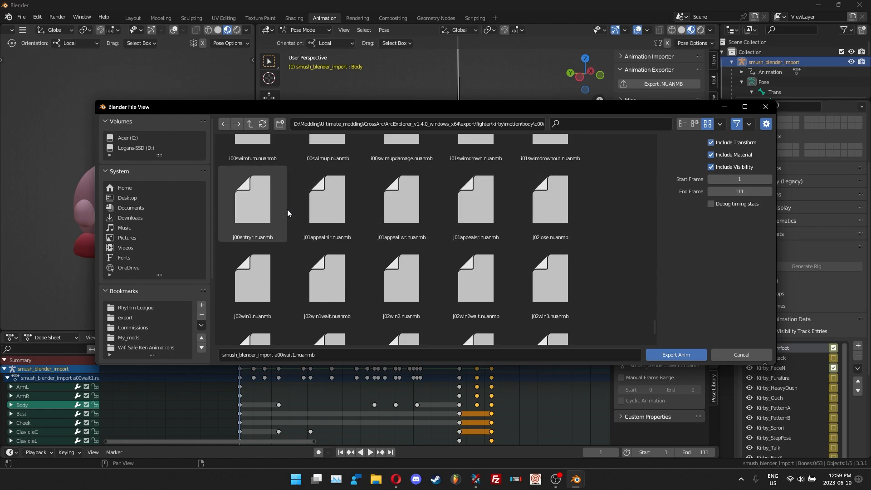
click(321, 203)
scroll(320, 218, up, 1)
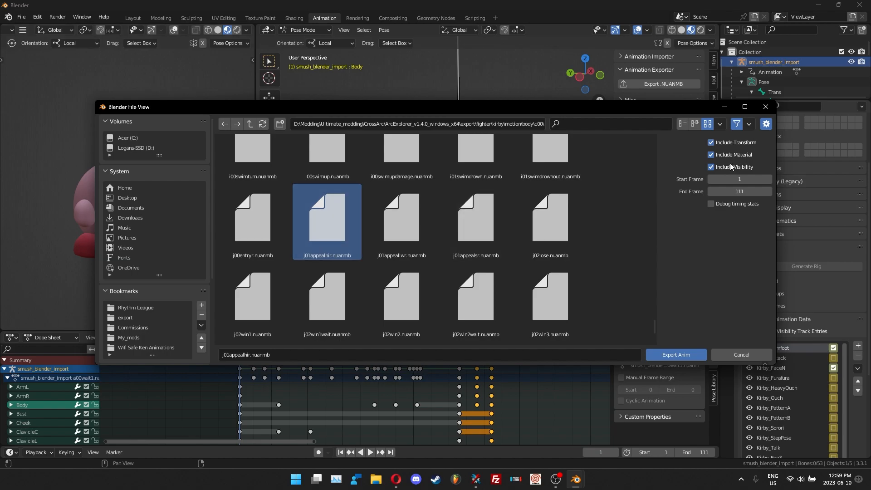
Set the export's End Frame to 72 and export the animation to the Desktop folder
drag(618, 111, 581, 51)
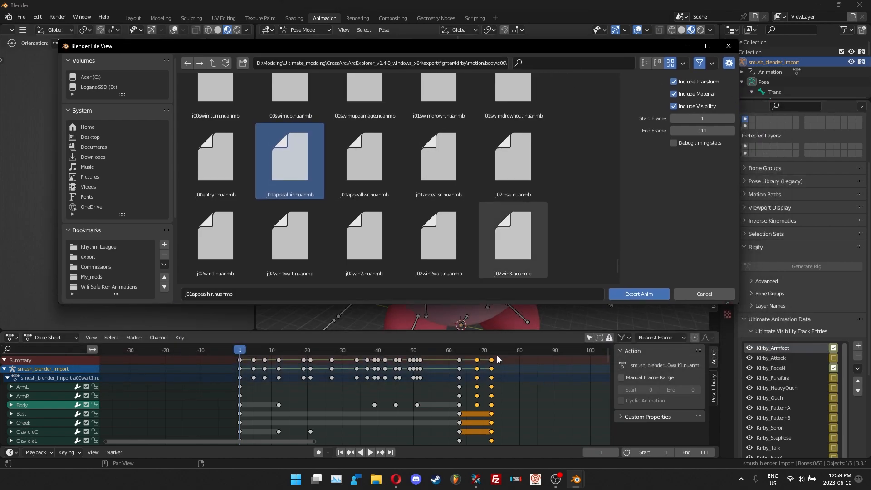
click(716, 130)
text(7)
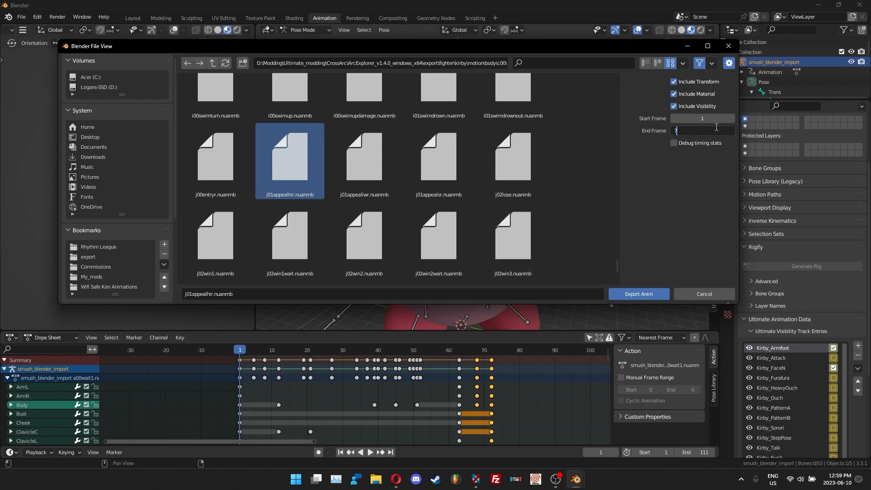
text(2)
key(Return)
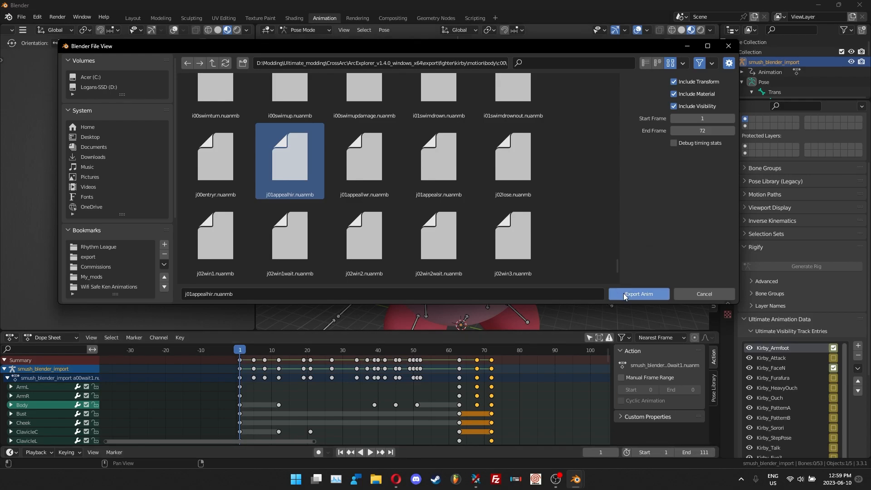
click(121, 136)
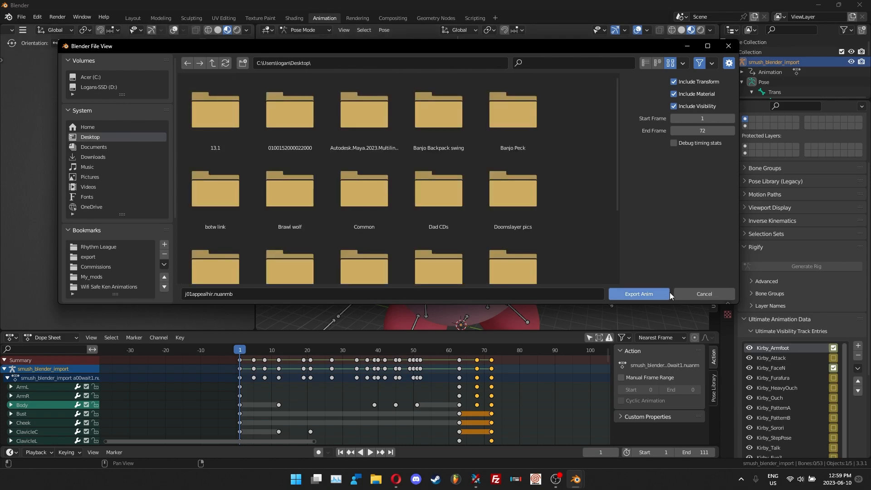
click(651, 293)
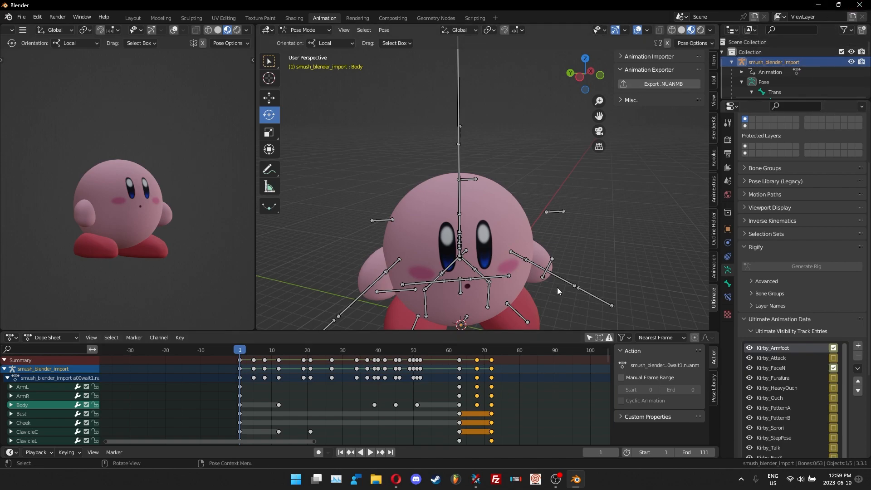
Launch ssbh_editor (2) from the Smash group of pinned apps
key(super)
click(554, 254)
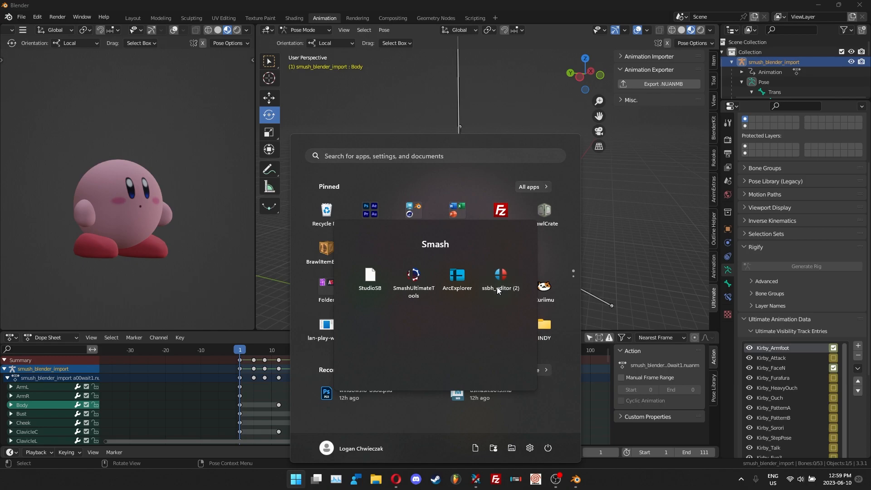
click(497, 287)
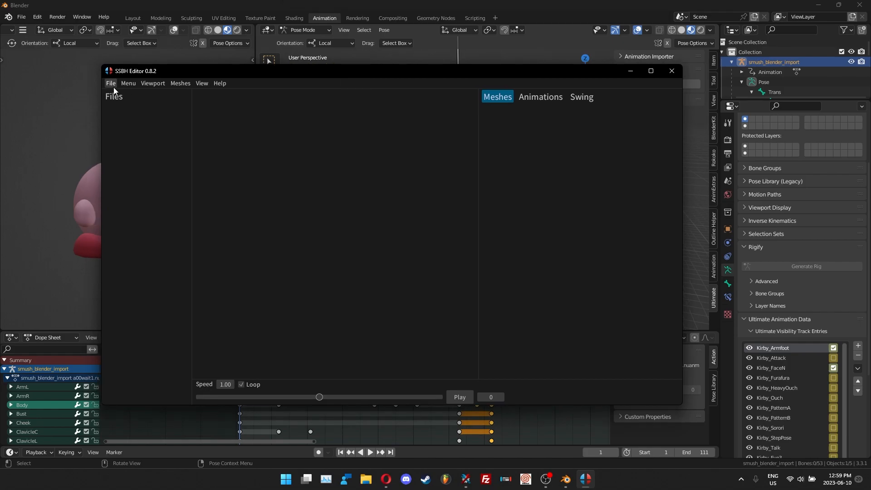
Open the export\fighter\kirby\model\body\c00 folder in SSBH Editor to load the Kirby model
click(113, 89)
click(115, 93)
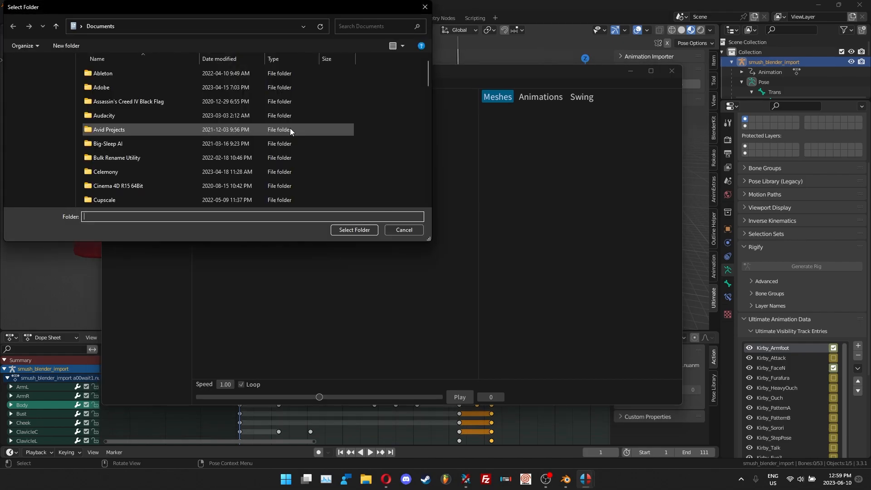
scroll(41, 150, down, 3)
scroll(41, 152, up, 3)
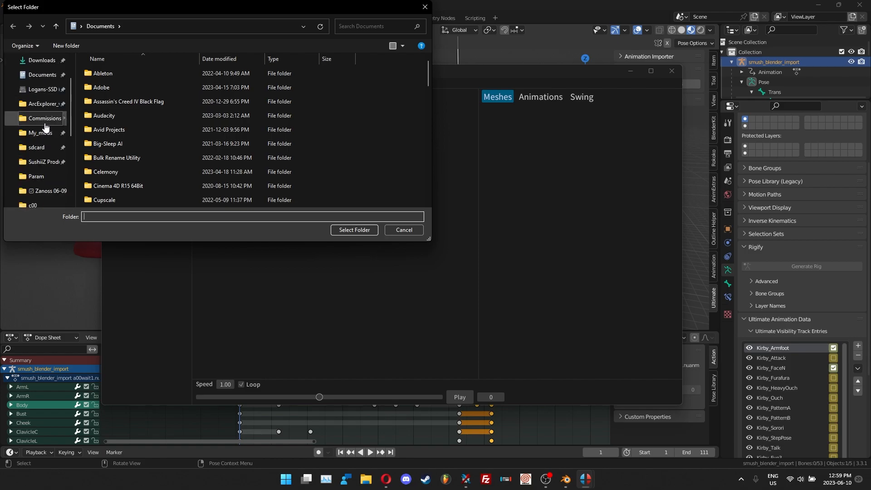
scroll(32, 118, down, 1)
click(38, 60)
double_click(148, 74)
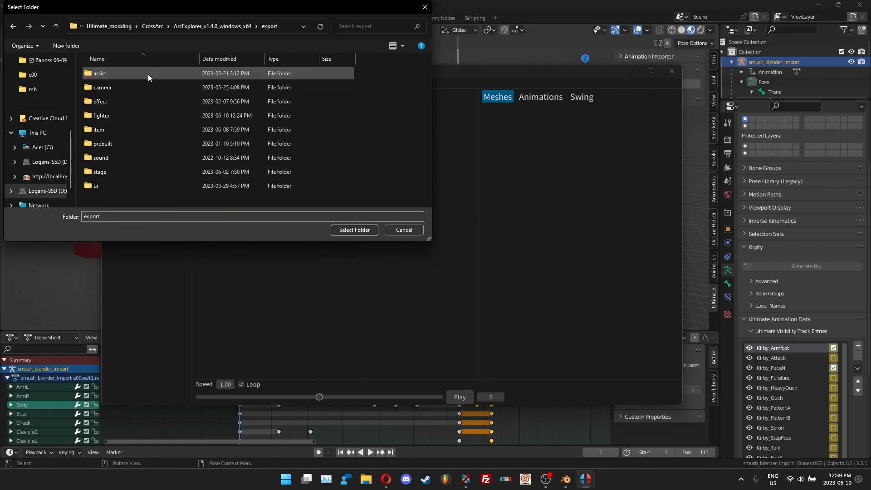
double_click(126, 117)
double_click(129, 71)
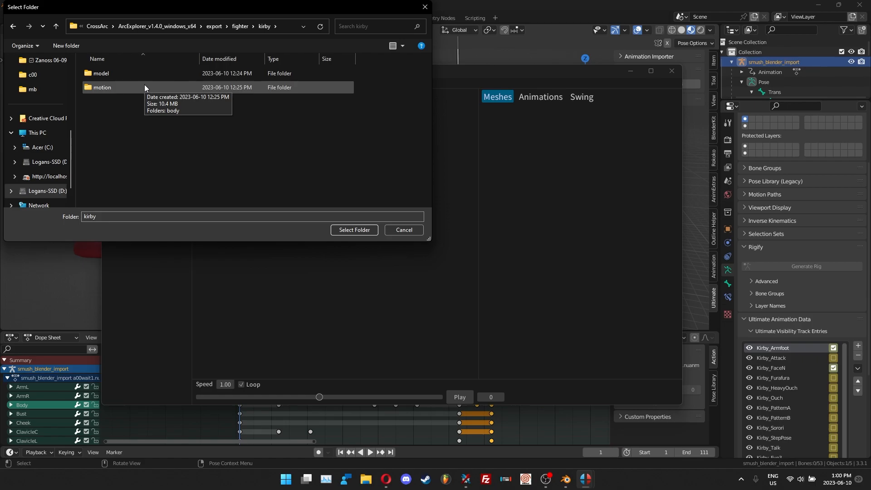
double_click(145, 76)
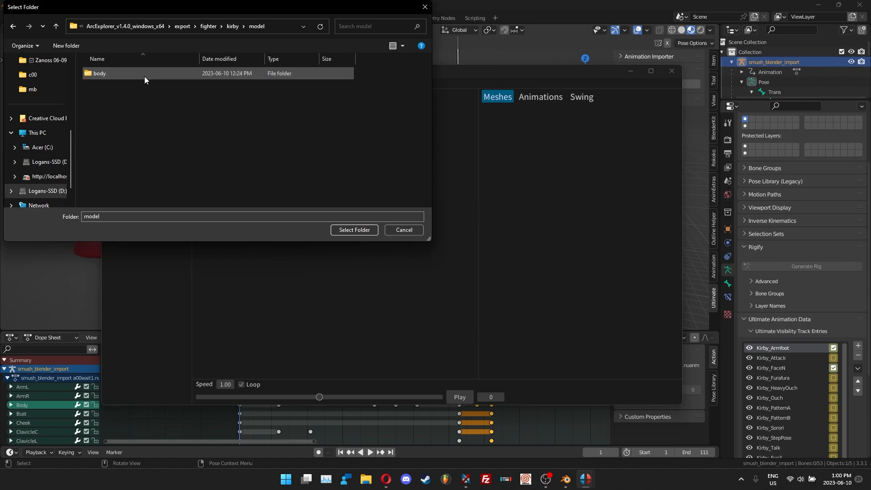
double_click(144, 77)
click(345, 230)
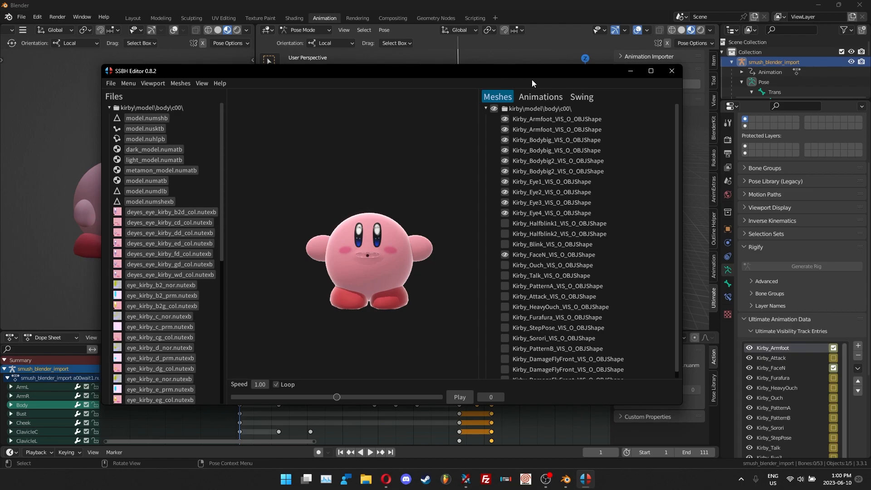
Set the viewport camera's Rotation Y to 90 so Kirby is seen from the side
click(128, 86)
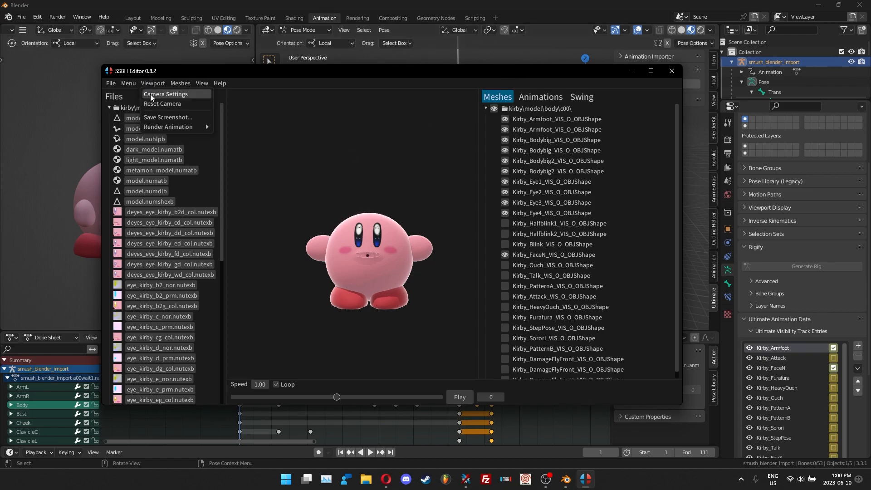
click(150, 95)
click(165, 161)
text(9)
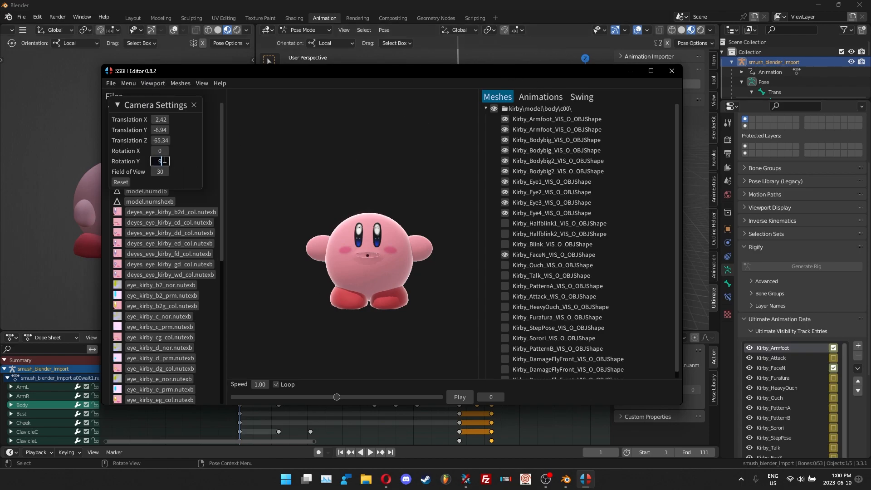
text(0)
key(Return)
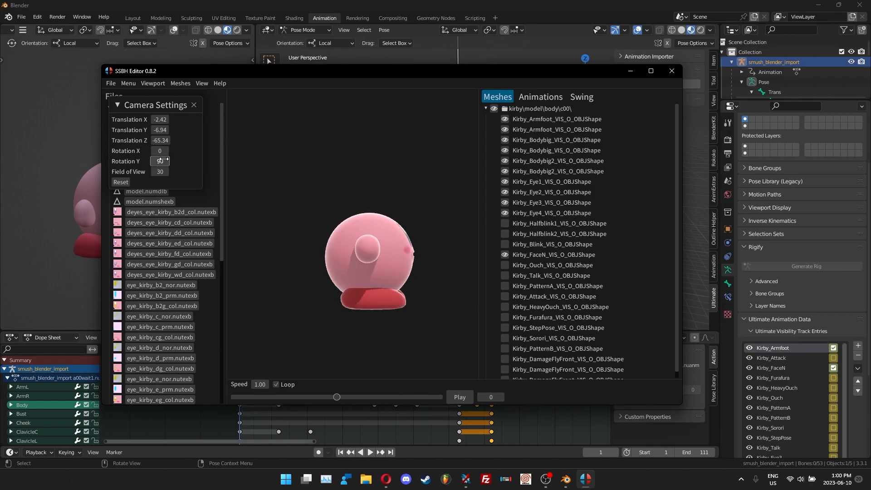
click(194, 105)
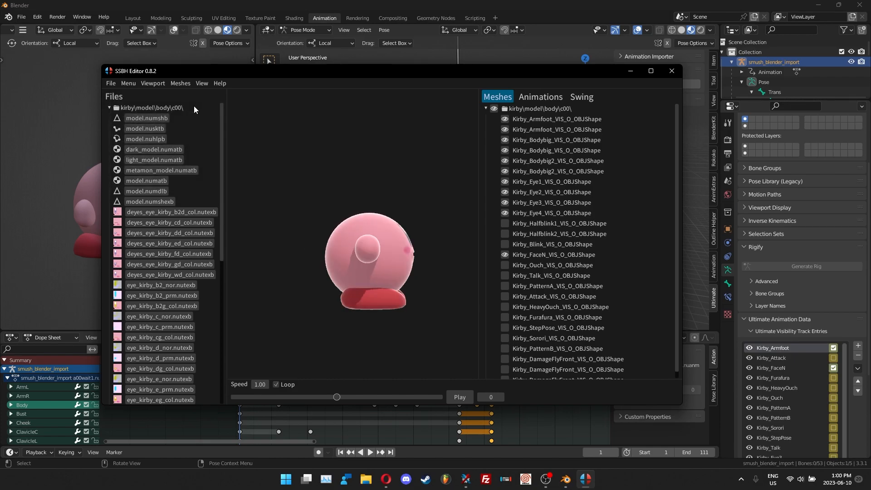
Add the Desktop folder holding the exported animation to the workspace
click(111, 84)
click(137, 117)
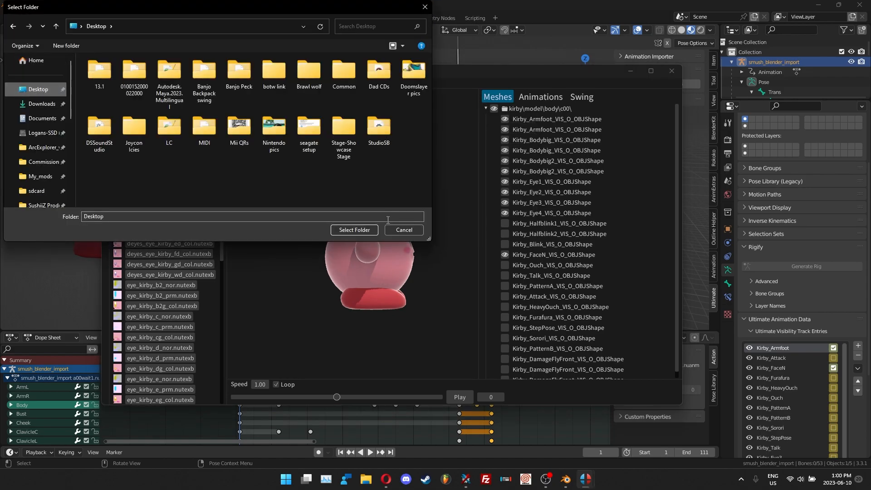
click(364, 229)
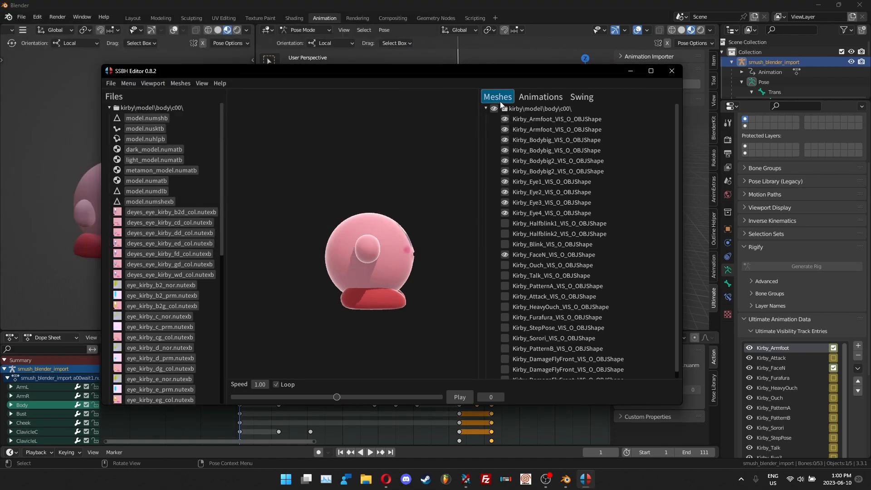
Assign j01appealhir.nuanmb to Slot 0 of the Kirby model, play it, and scrub through its frames
click(541, 97)
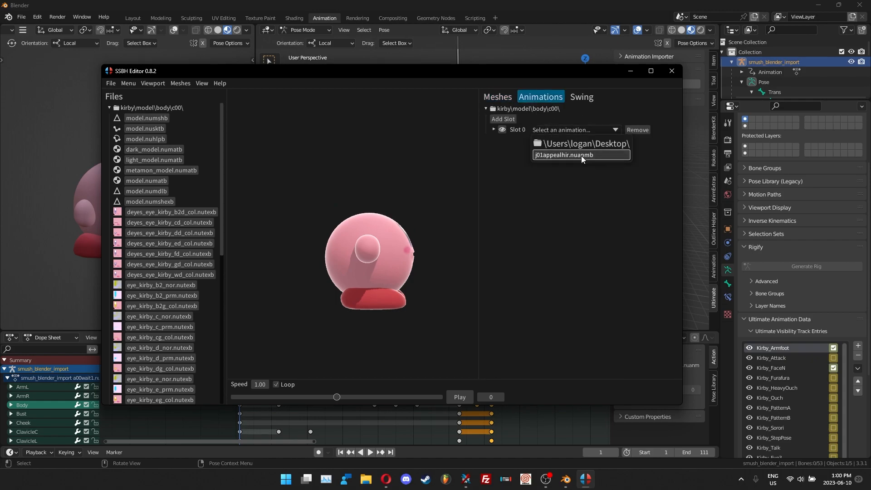
click(583, 155)
click(468, 396)
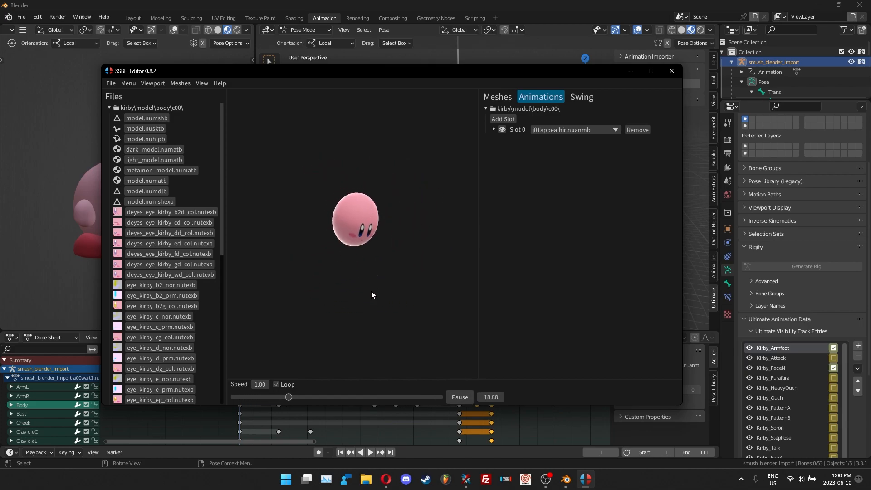
click(468, 397)
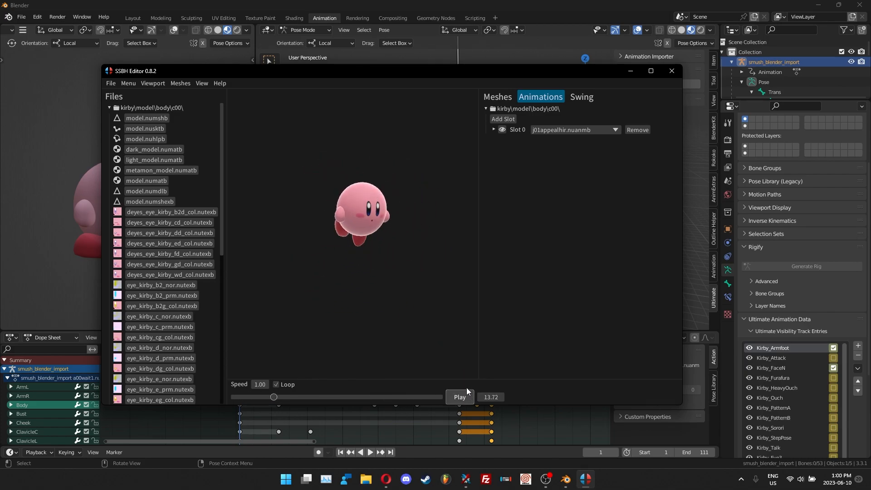
drag(250, 397, 415, 431)
Switch to Blender, select the Hip bone, and show its Y Location curve in the Graph Editor
click(429, 3)
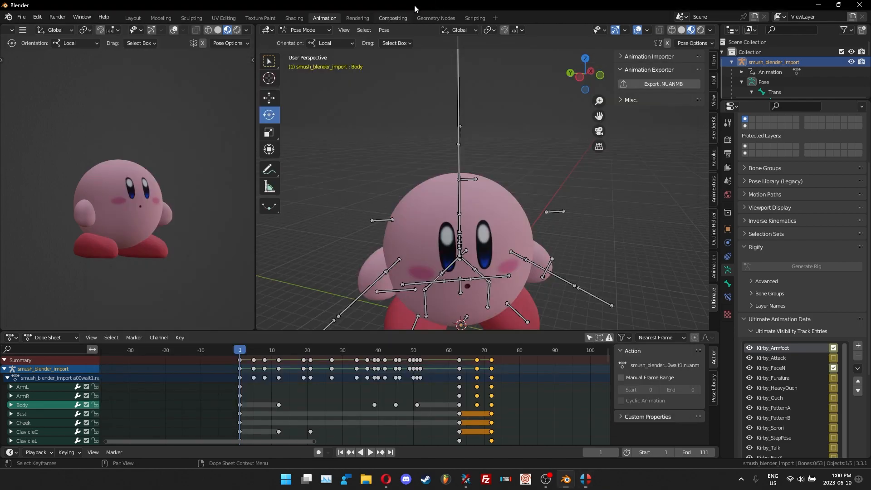
scroll(780, 84, down, 3)
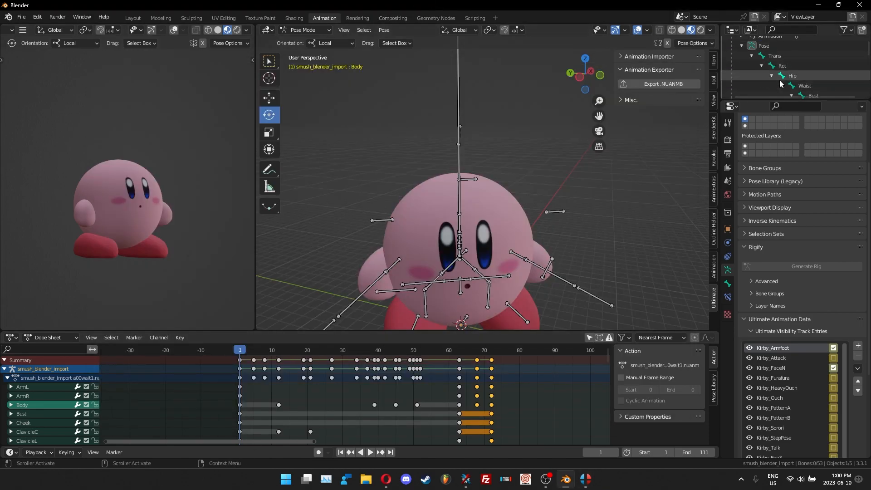
click(803, 76)
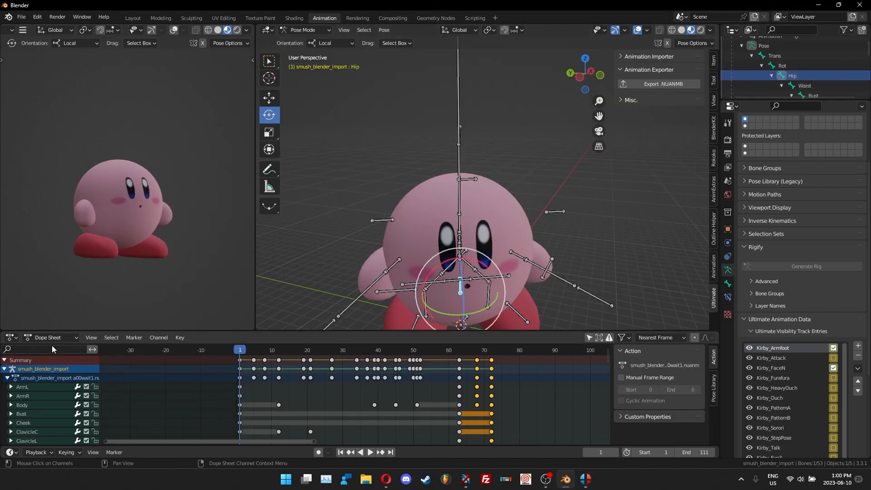
click(11, 337)
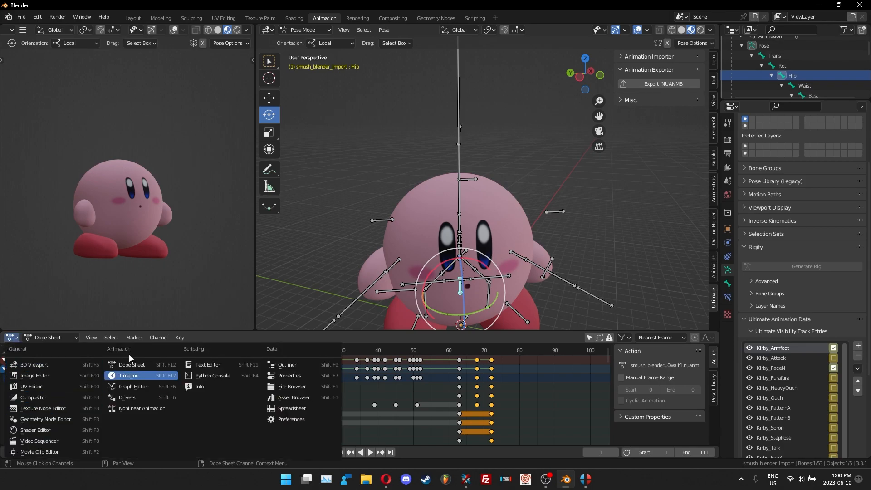
click(132, 385)
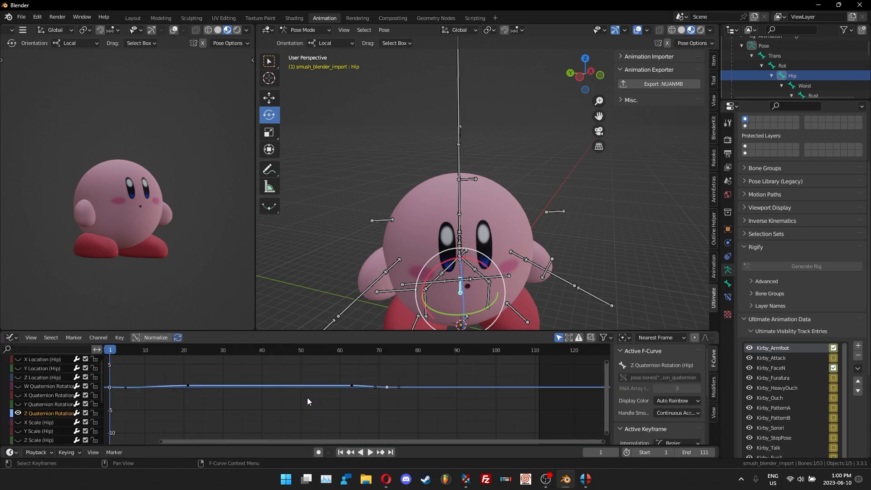
scroll(322, 393, down, 1)
scroll(37, 392, up, 2)
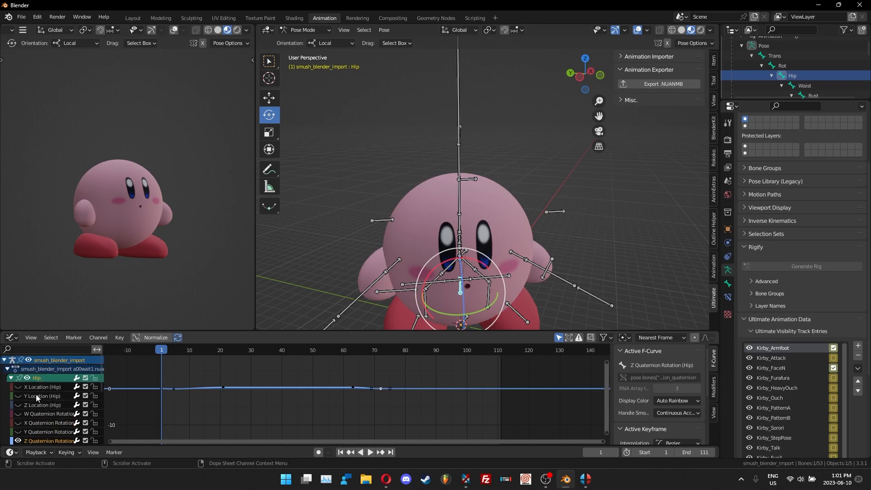
click(33, 394)
Raise the Hip's Y Location keyframe at frame 12 to about 12 and play back the higher jump
middle_drag(234, 395, 240, 430)
drag(172, 353, 201, 358)
drag(195, 405, 202, 394)
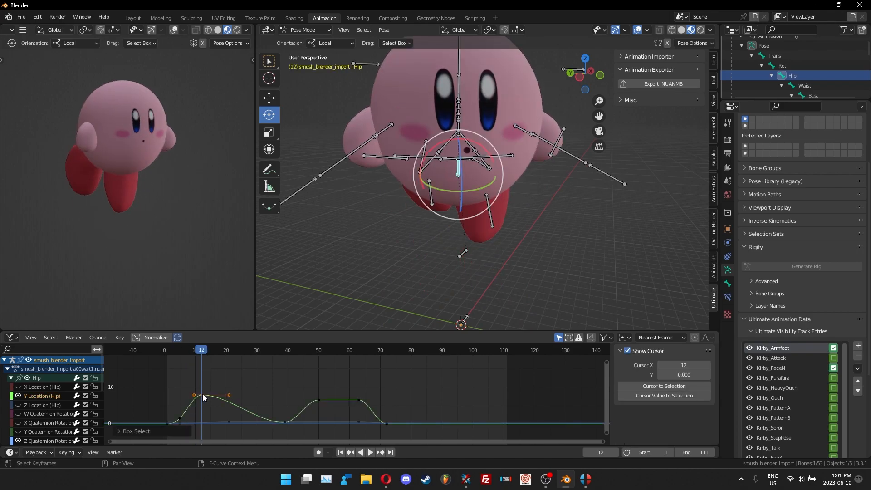
key(g)
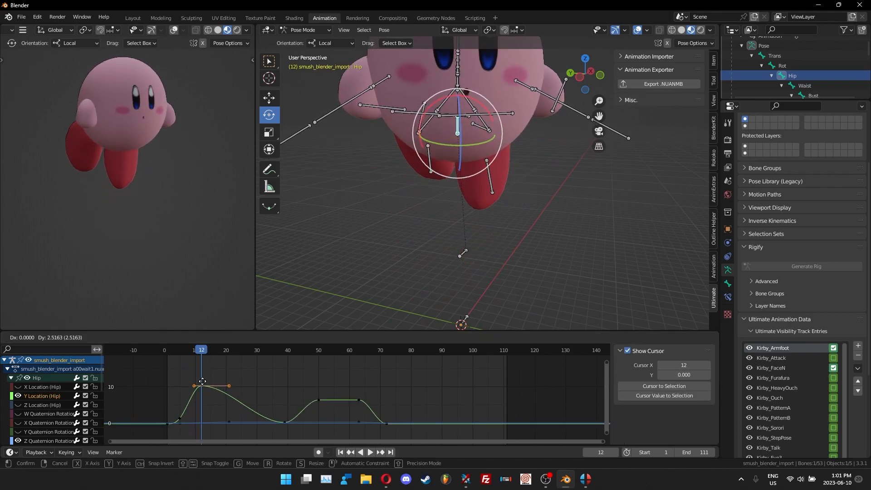
click(204, 380)
drag(174, 349, 268, 375)
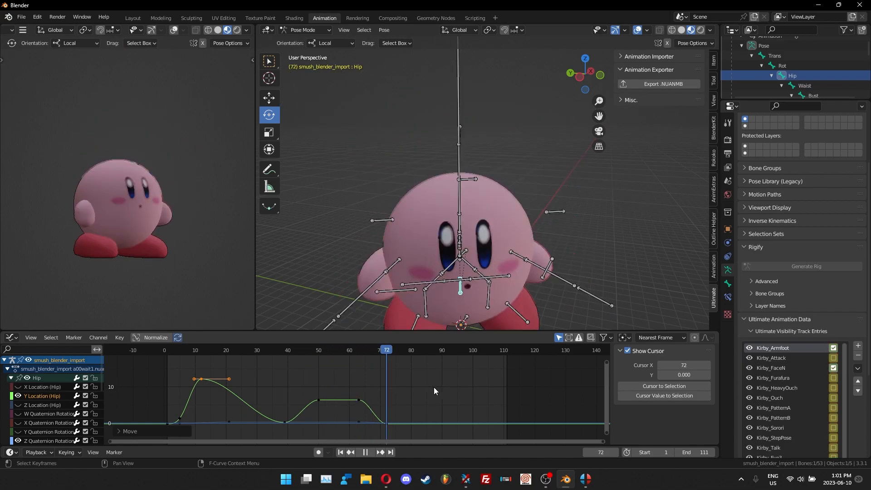
key(space)
Select the smush_blender_import armature and export frames 1 to 111 over j01appealhir.nuanmb on the Desktop
scroll(801, 64, up, 2)
click(788, 61)
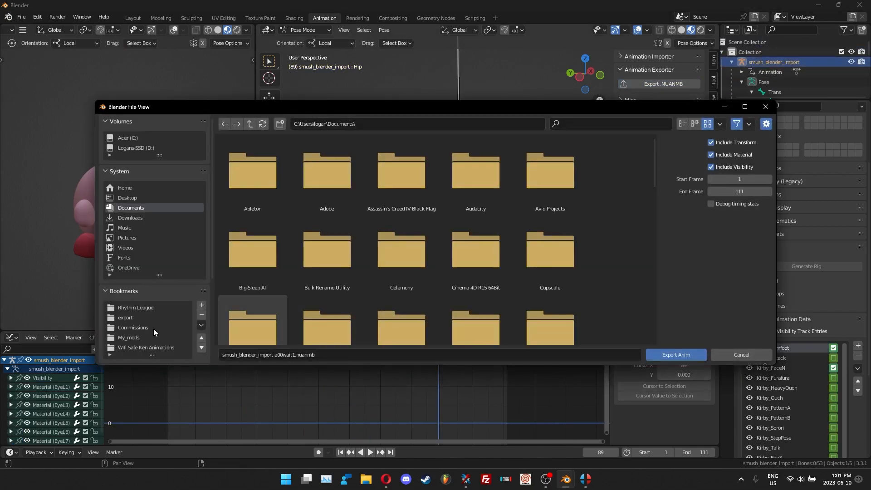
click(149, 317)
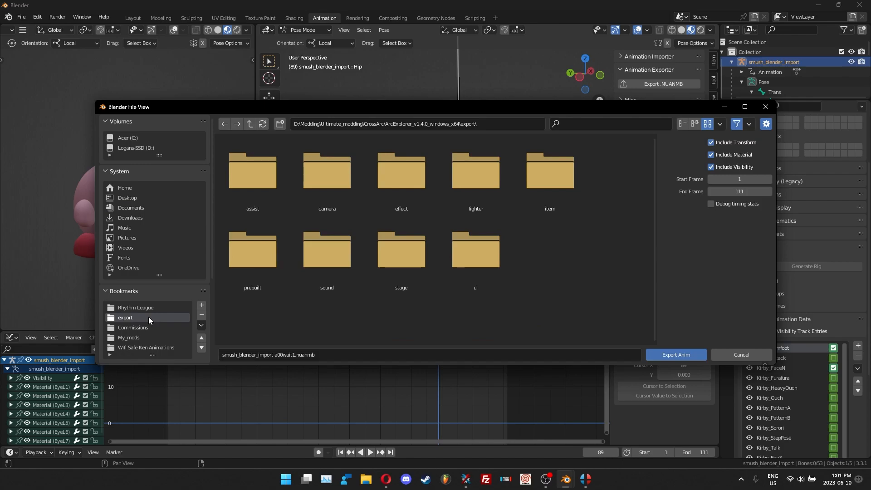
click(135, 197)
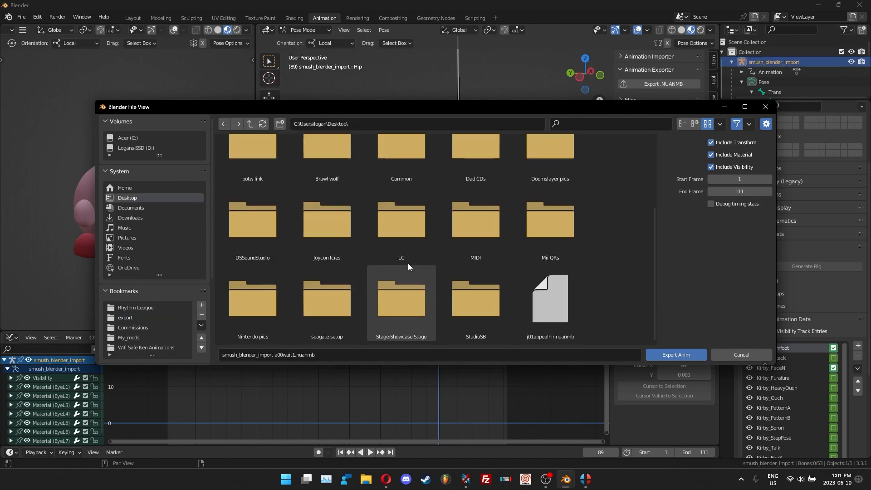
double_click(553, 317)
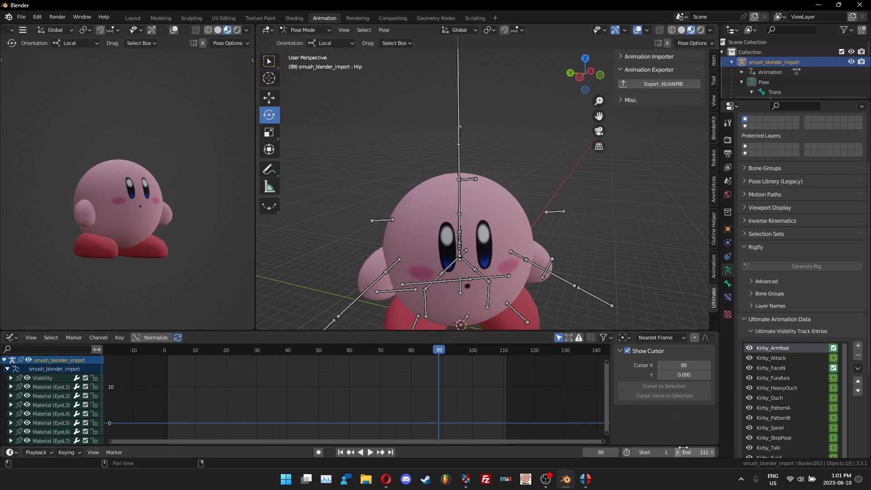
Set the scene's end frame to 72 and export the animation over j01appealhir.nuanmb on the Desktop
key(Return)
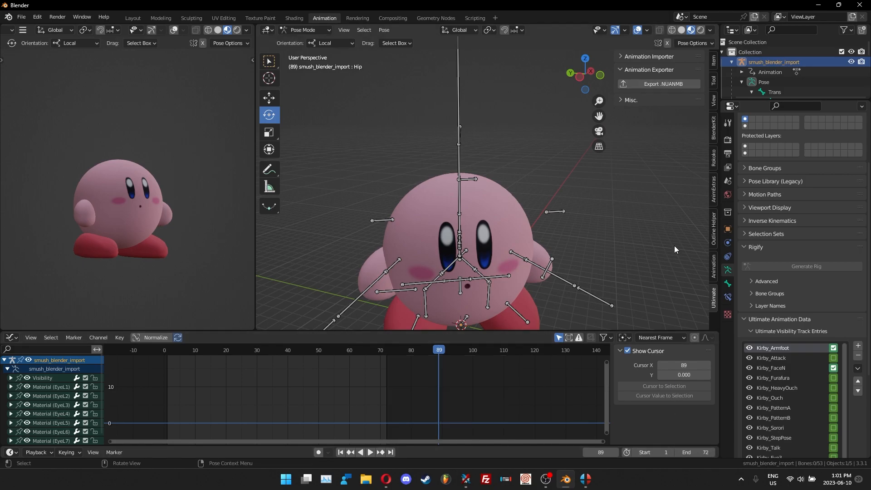
click(671, 81)
scroll(489, 255, down, 4)
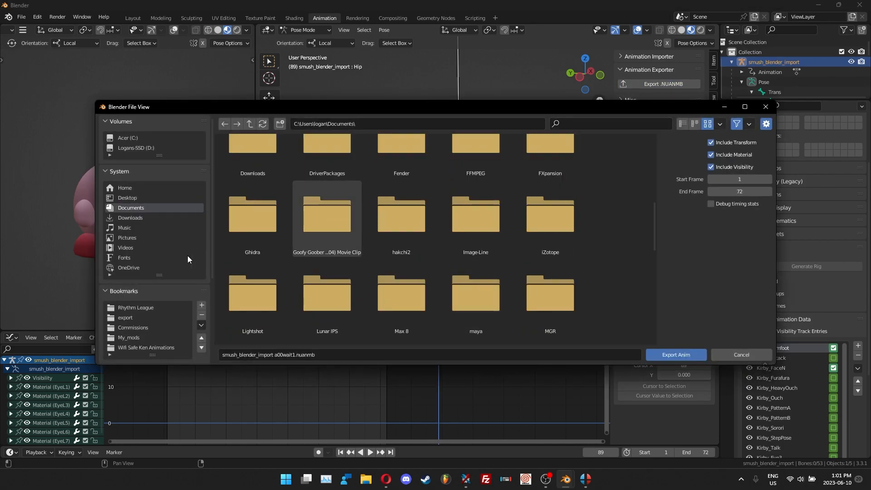
click(156, 197)
double_click(546, 299)
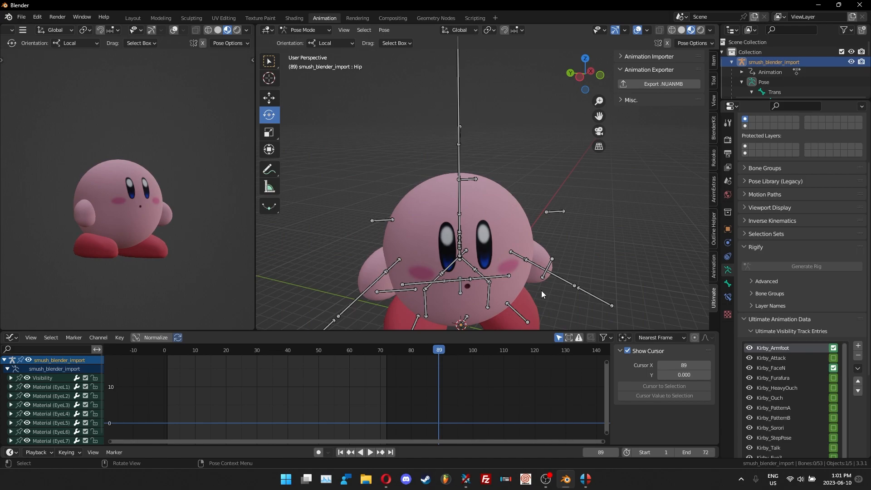
Switch to SSBH Editor, reload the workspace, and play the re-exported taunt animation
click(585, 479)
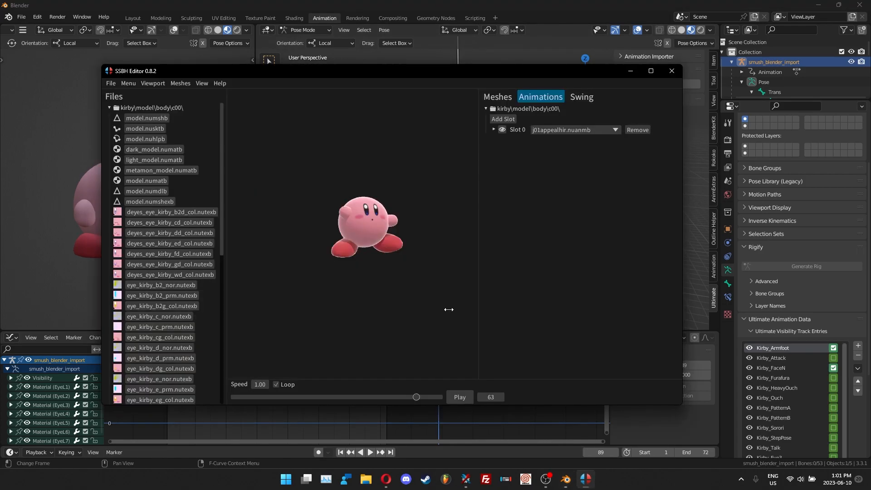
click(107, 83)
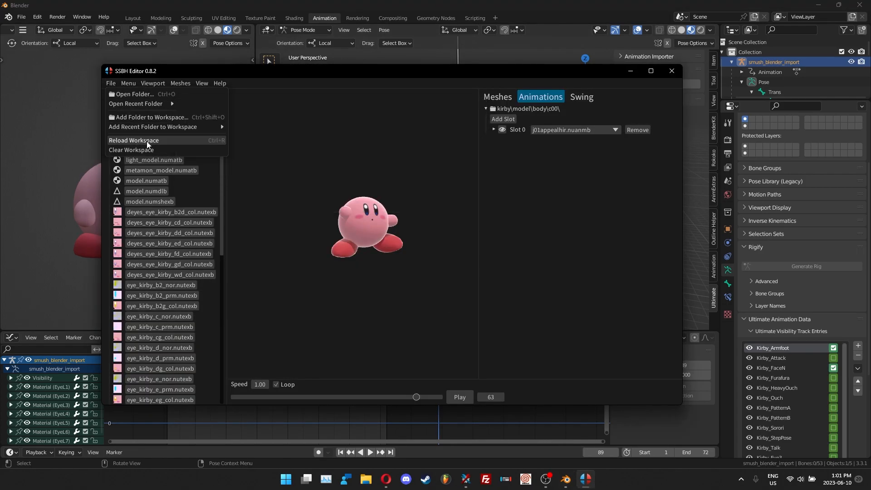
click(449, 357)
click(458, 401)
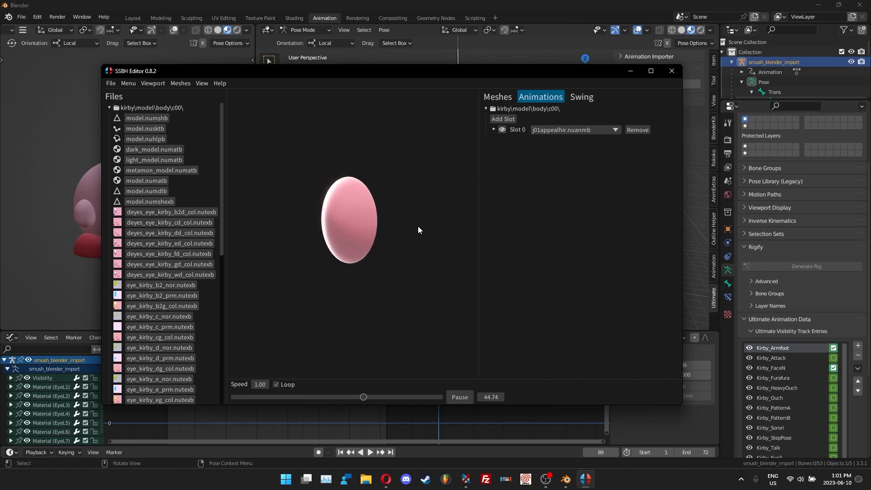
click(470, 395)
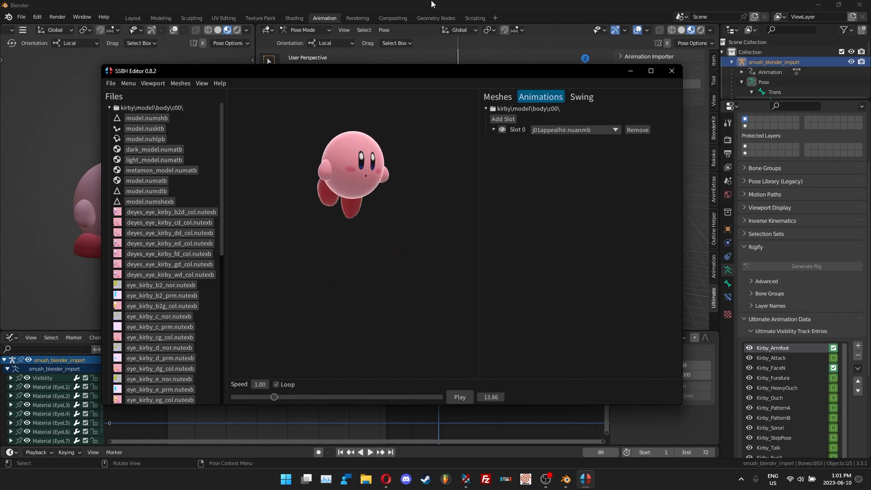
Return to Blender and tilt the handles of the Hip's frame 12 Y Location keyframe upward toward the later frames
click(432, 3)
scroll(782, 79, down, 4)
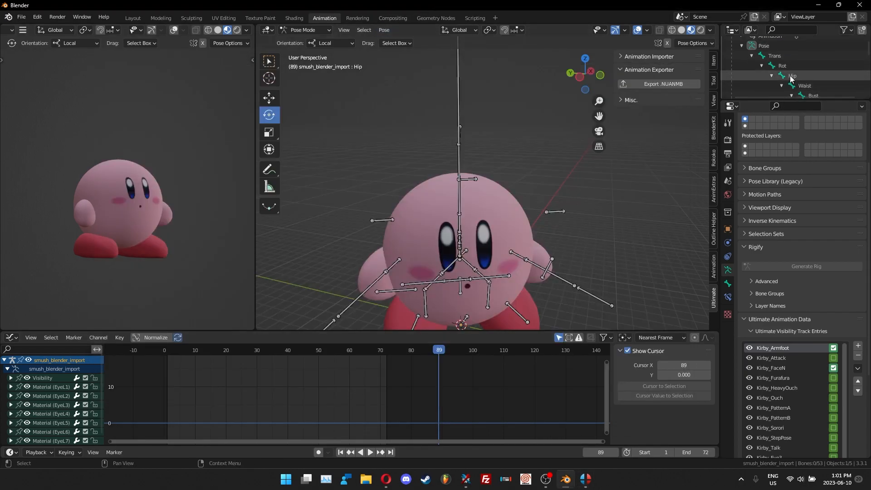
scroll(241, 381, up, 5)
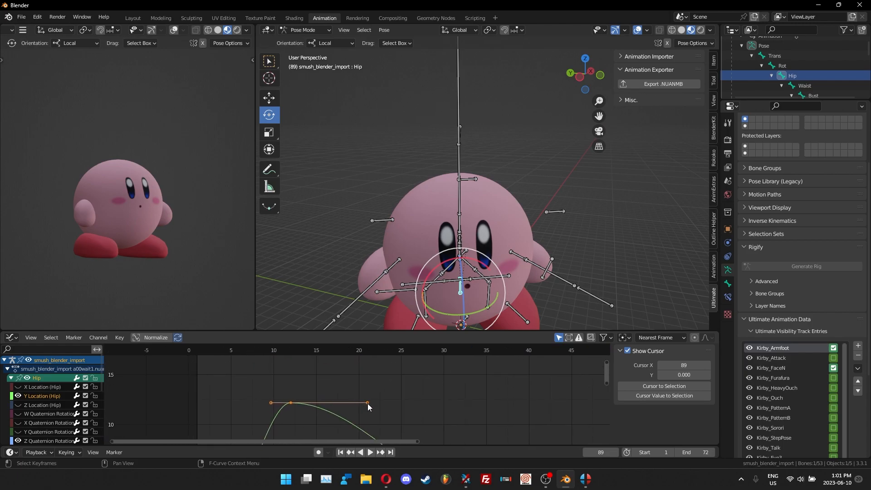
drag(368, 403, 357, 379)
drag(271, 409, 272, 414)
middle_drag(337, 428, 297, 356)
scroll(373, 396, down, 5)
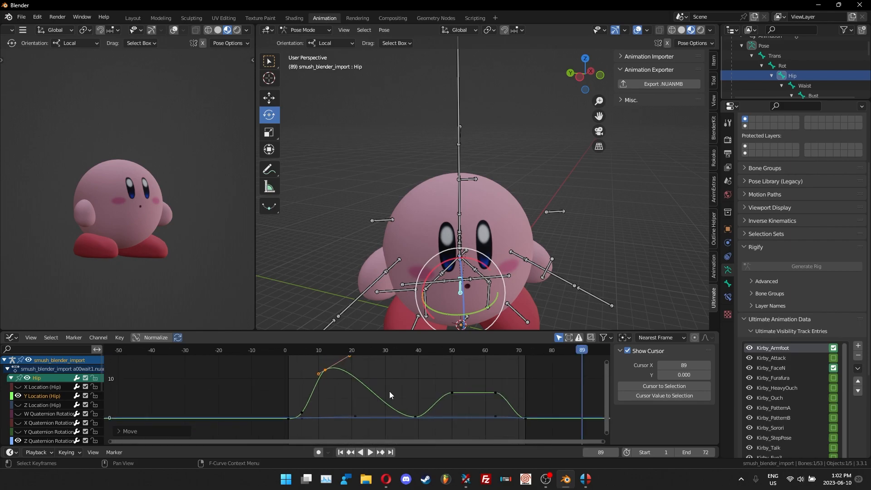
middle_drag(390, 391, 316, 395)
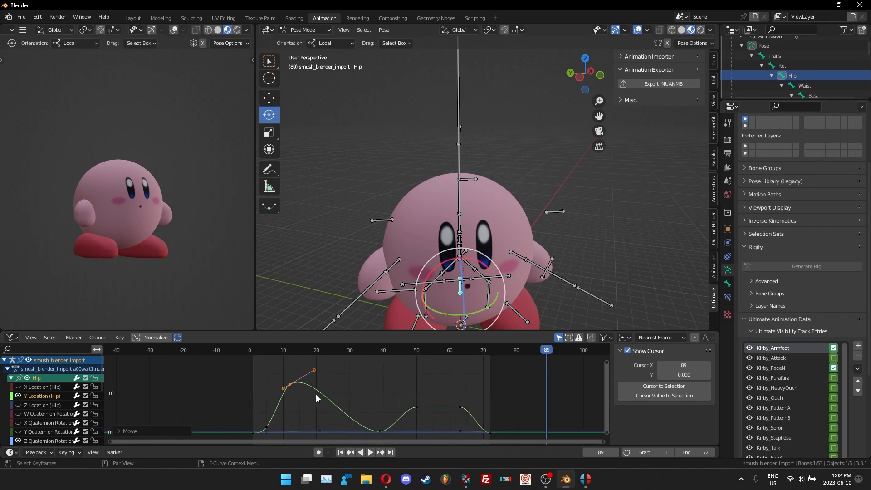
Play the animation from the first frame to review the reshaped jump arc
click(341, 453)
key(space)
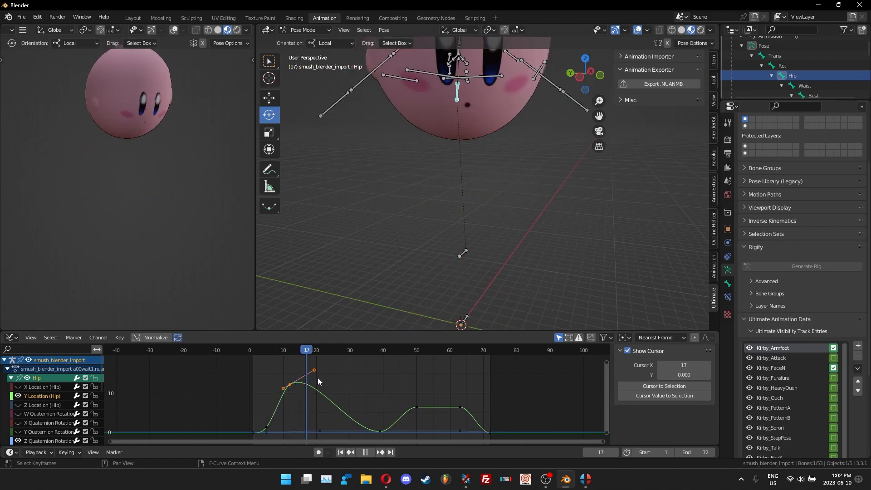
key(space)
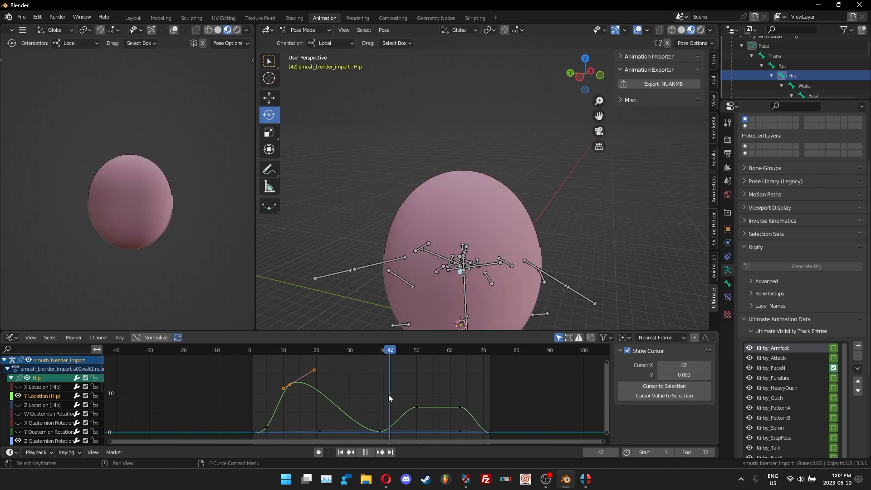
Raise the right handle of the Hip's frame 12 Y Location keyframe slightly and export the armature's animation over j01appealhir.nuanmb on the Desktop
drag(314, 369, 317, 364)
scroll(788, 50, up, 3)
click(782, 61)
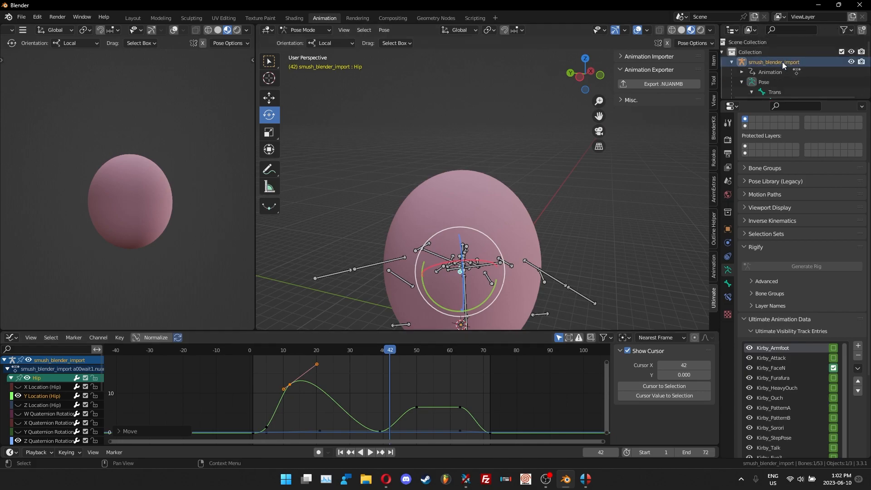
click(640, 86)
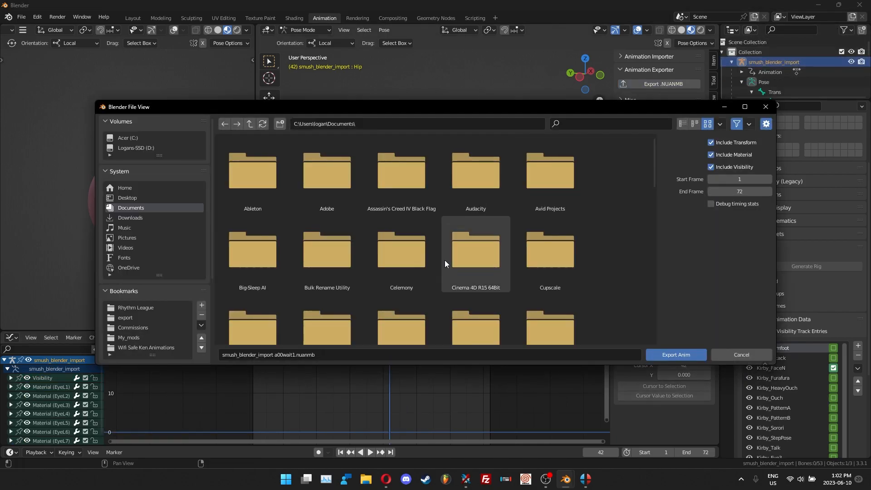
scroll(445, 260, down, 2)
click(159, 194)
scroll(494, 265, down, 3)
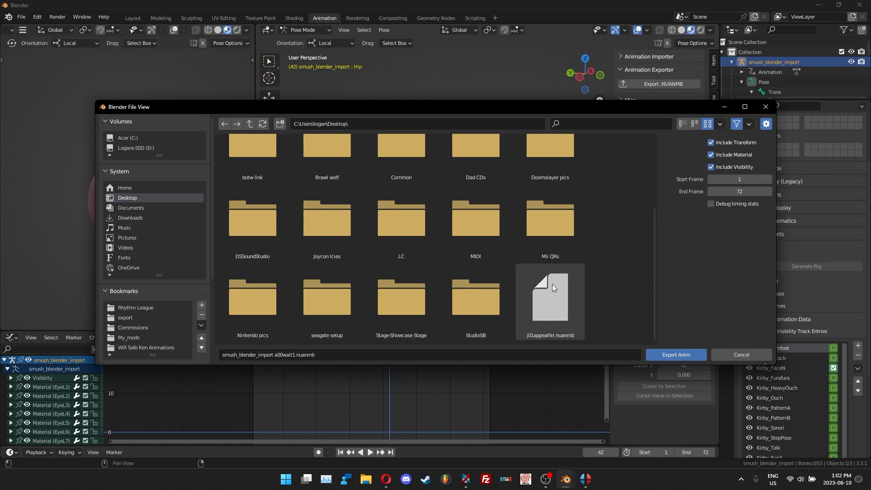
double_click(568, 304)
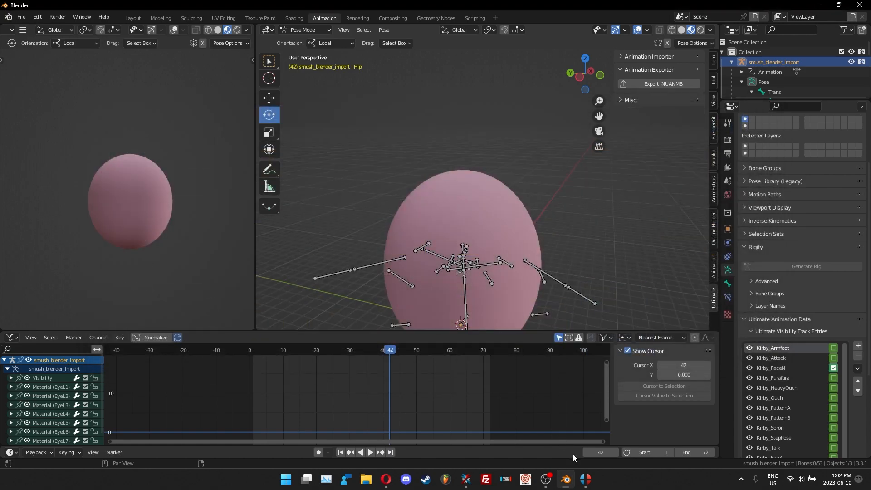
Switch to SSBH Editor, reload the workspace, play the re-exported taunt, and rewind it to frame 0
right_click(584, 460)
click(585, 479)
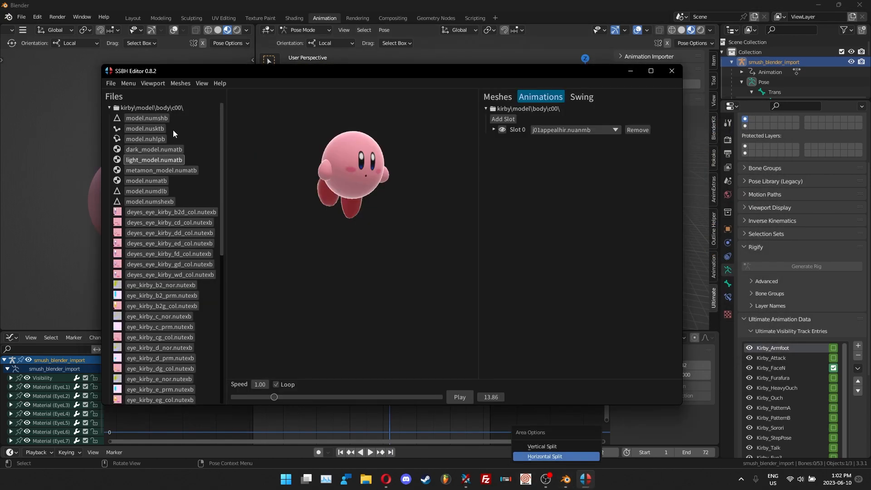
click(112, 84)
click(130, 142)
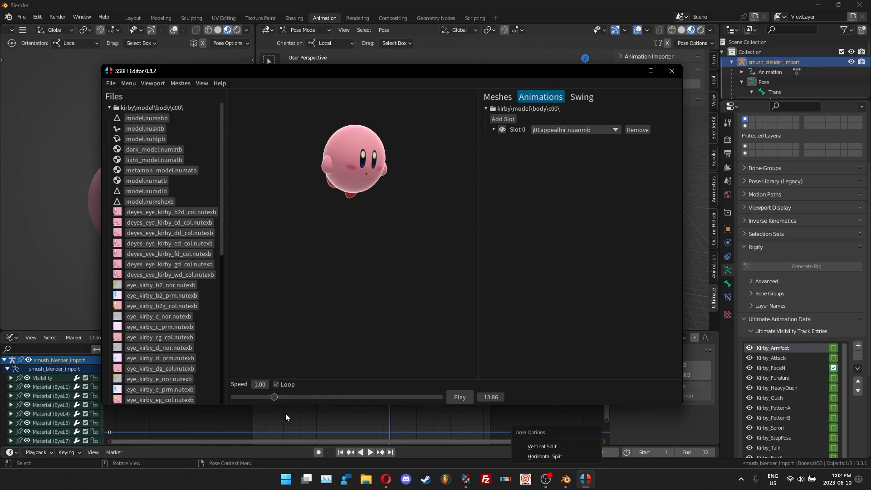
click(459, 397)
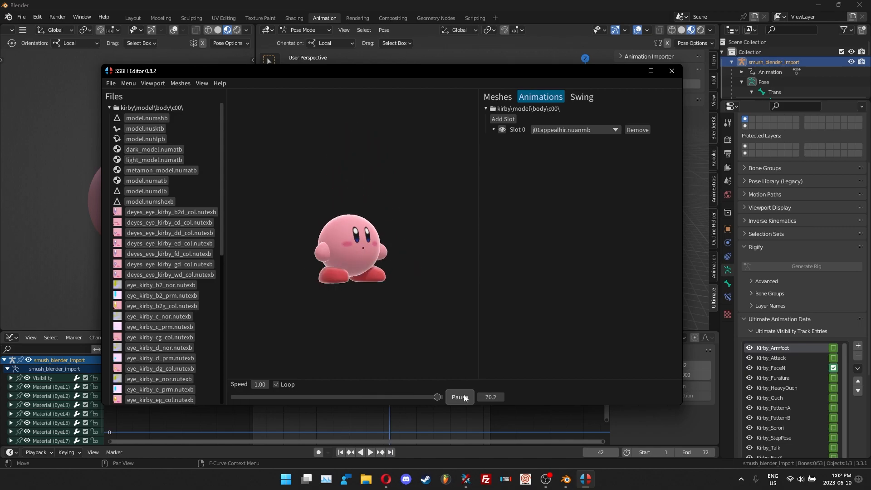
click(464, 398)
drag(389, 397, 193, 399)
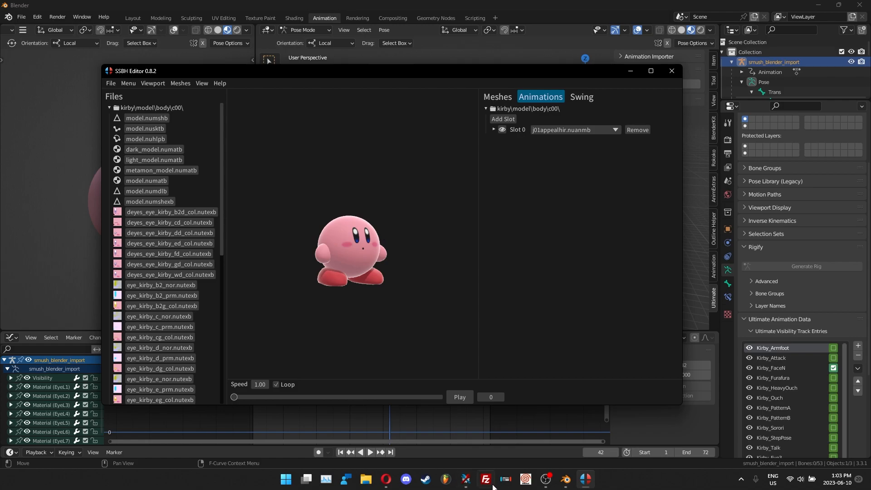
Switch to FileZilla and connect to the recent server ftp://10.0.0.246:5000
click(498, 462)
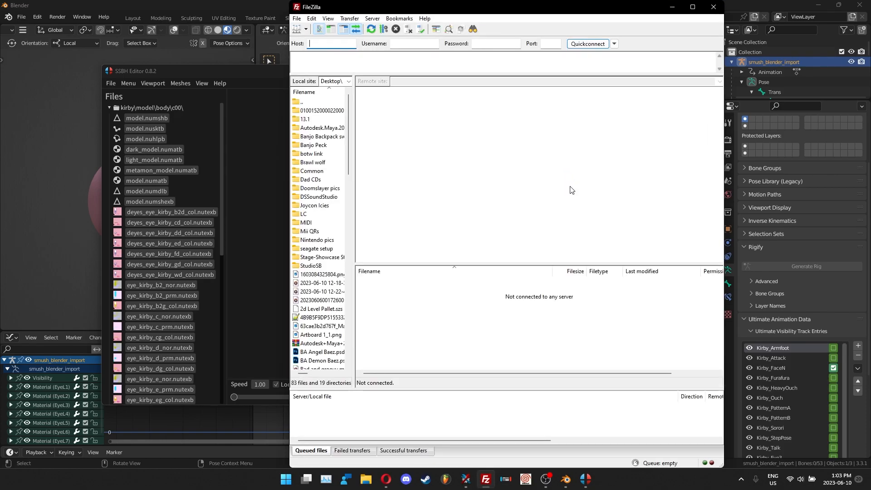
click(613, 44)
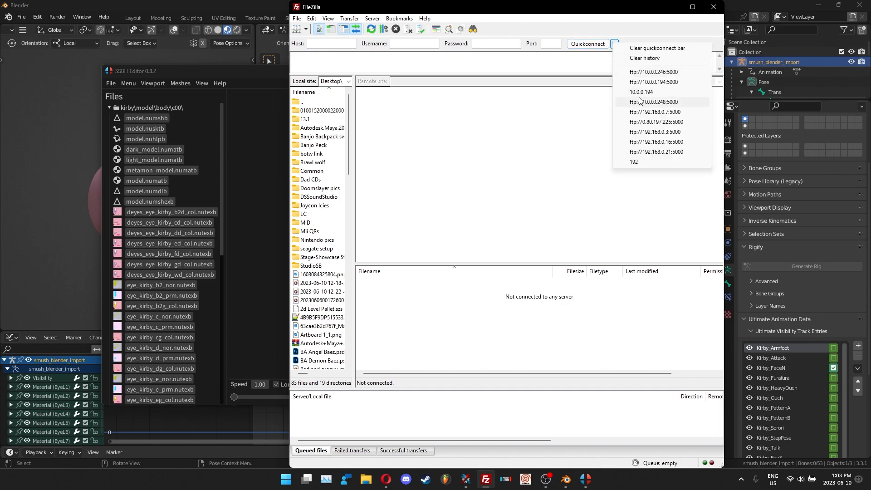
click(640, 72)
Open the remote folder /ultimate/mods/!Dev-Animation Commissions/fighter
scroll(407, 222, down, 1)
click(393, 246)
double_click(384, 317)
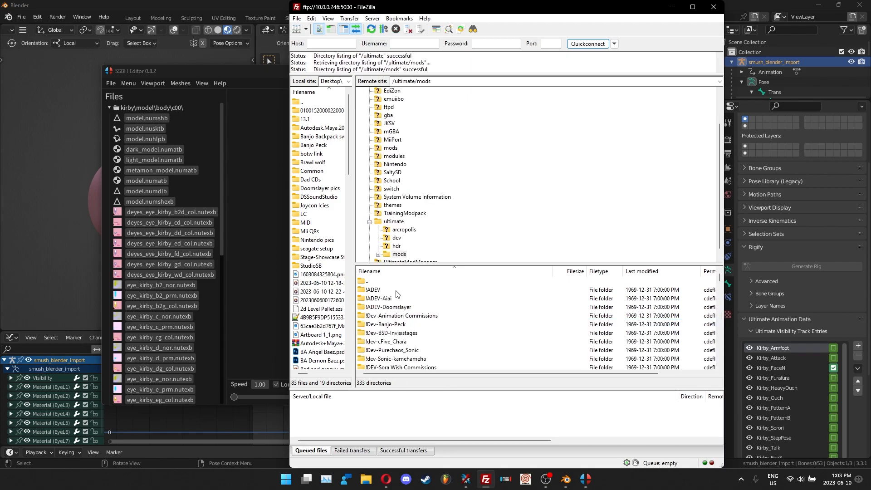
scroll(434, 304, down, 1)
double_click(426, 293)
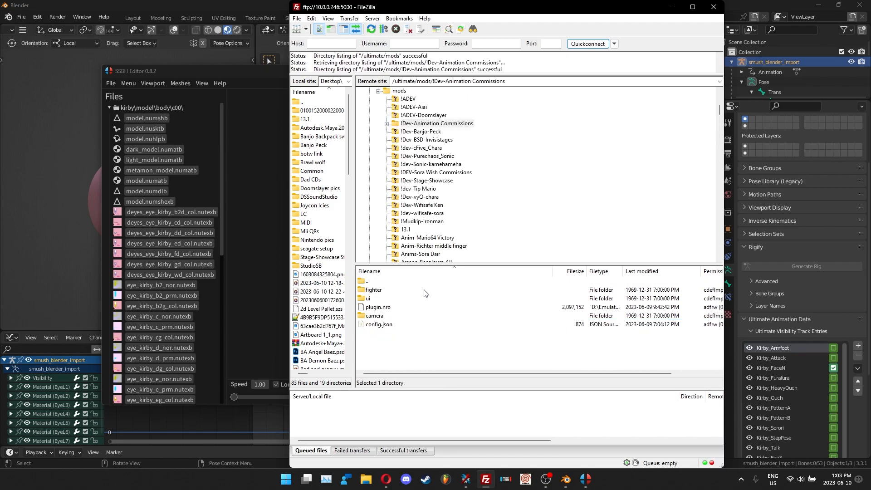
double_click(408, 298)
scroll(406, 308, down, 1)
Create and enter a directory named fighter inside the remote fighter folder, with a kirby directory inside it
right_click(421, 141)
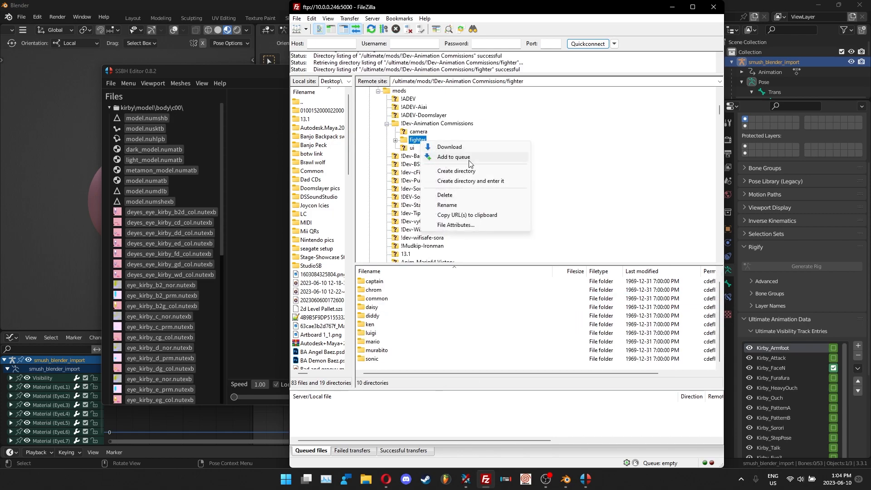
click(470, 183)
text(fighter/fighter)
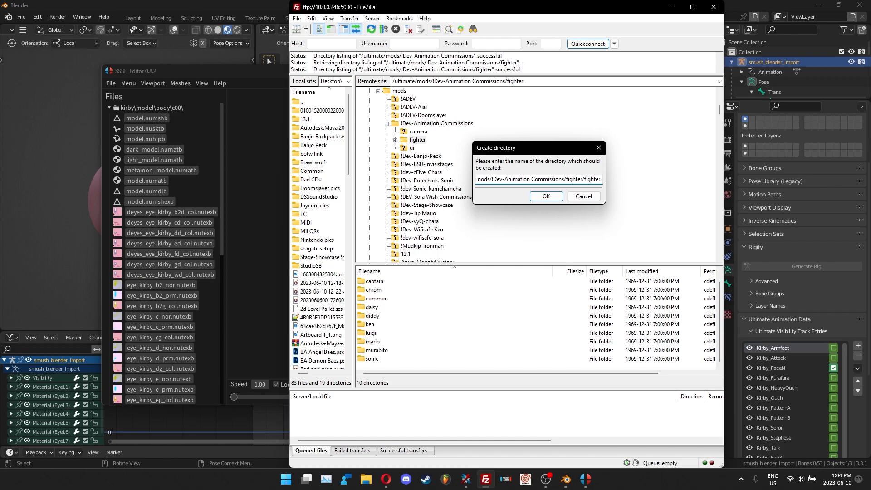
key(Return)
right_click(449, 351)
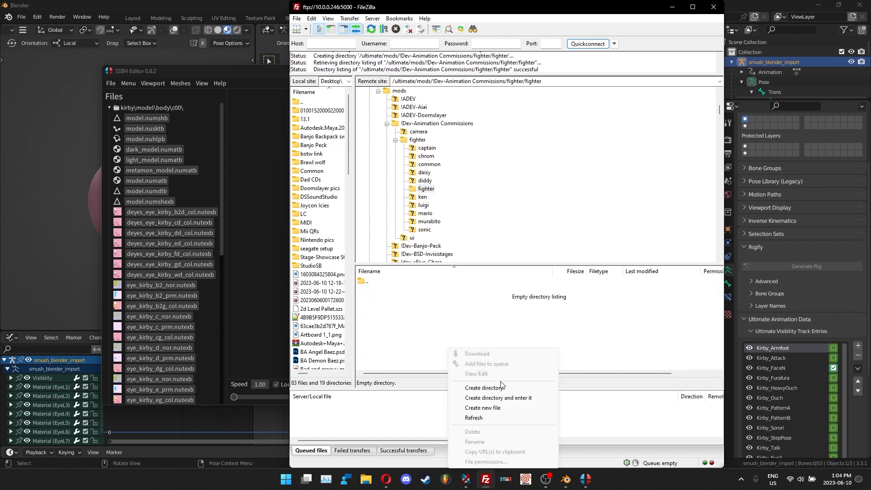
click(481, 397)
text(kirby)
key(Return)
Create a directory named model inside the kirby folder and rename it to motion
right_click(503, 322)
click(537, 369)
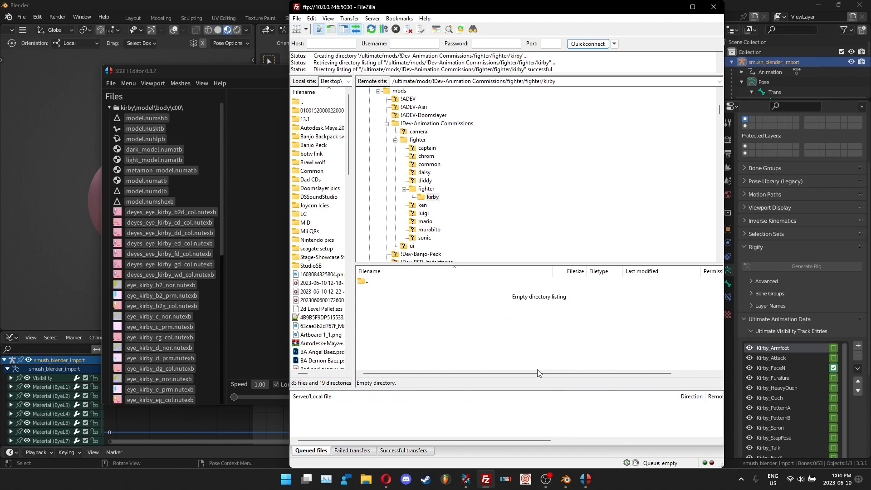
text(model)
key(Return)
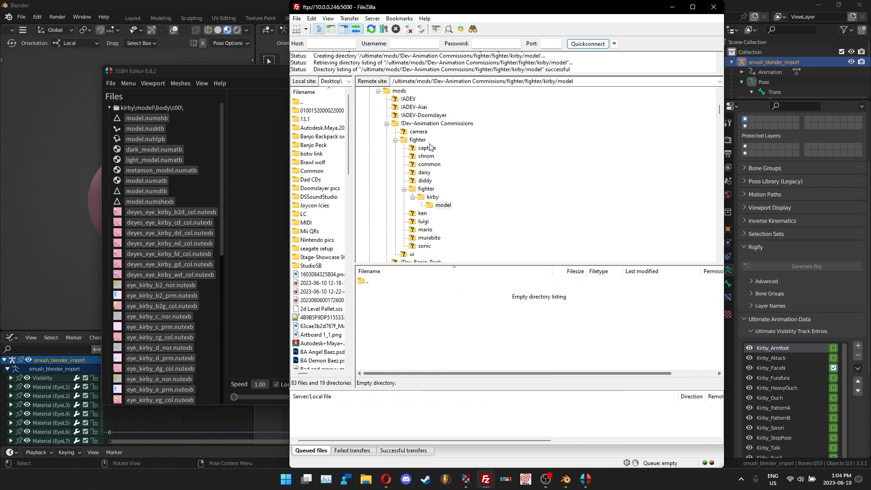
right_click(443, 206)
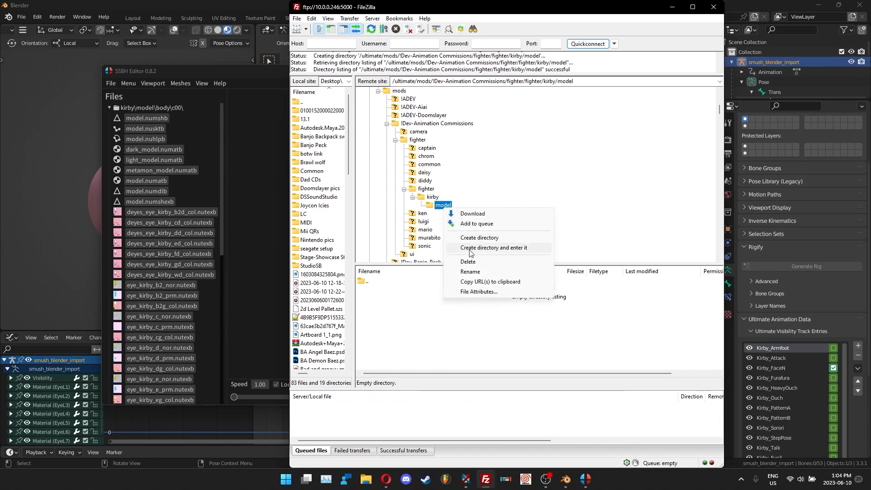
click(476, 272)
text(motion)
key(Return)
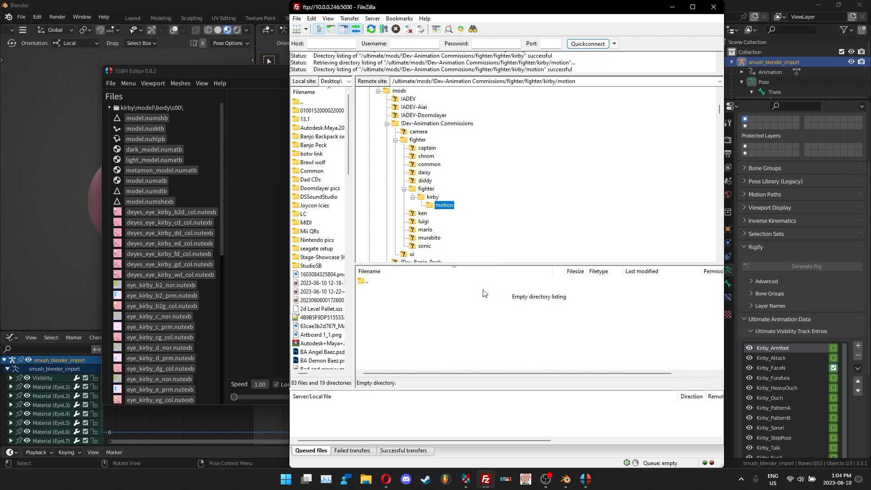
Create and enter a body directory inside the motion folder, with a c00 directory inside it
right_click(469, 313)
text(body)
key(Return)
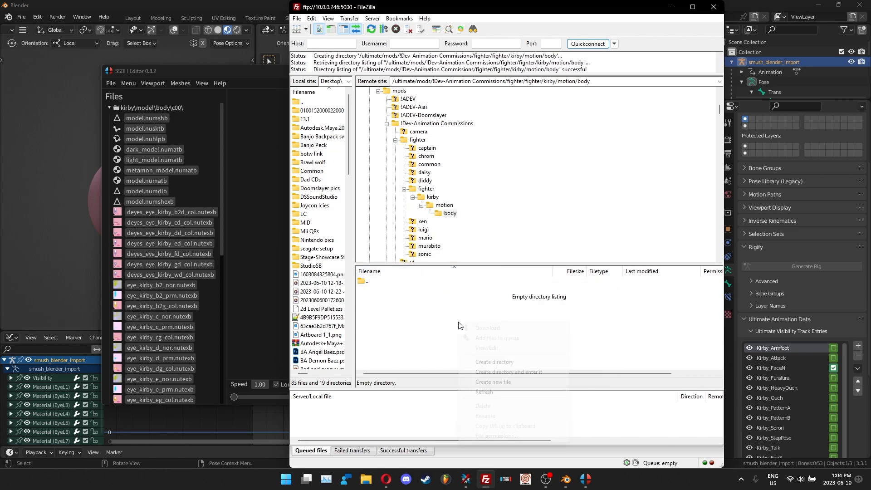
right_click(460, 325)
click(528, 372)
text(c00)
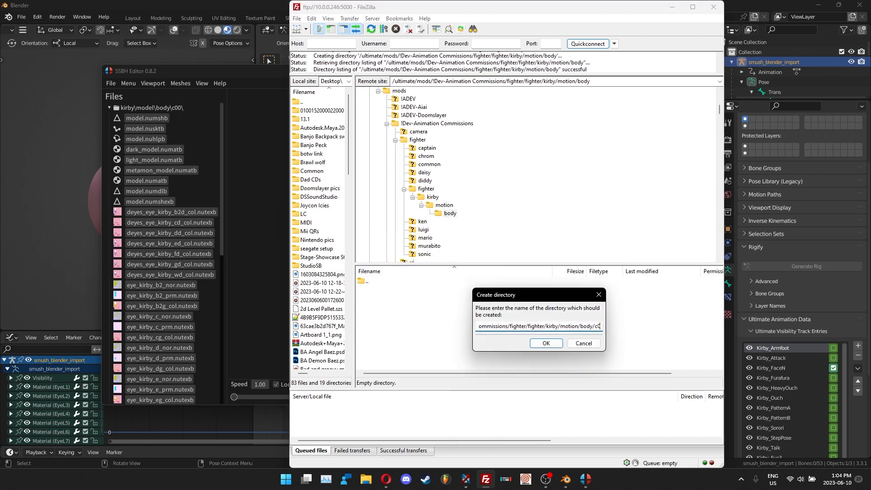
key(Return)
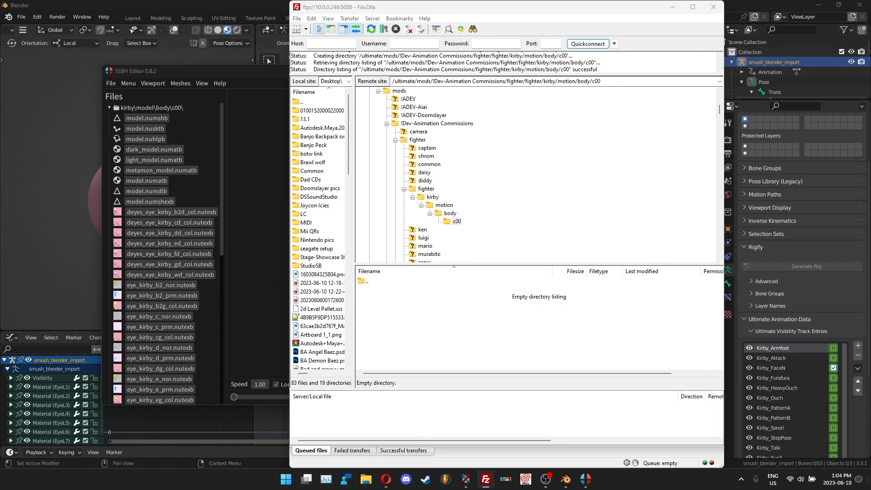
Upload j01appealhir.nuanmb from the Desktop into the remote c00 folder
key(super+d)
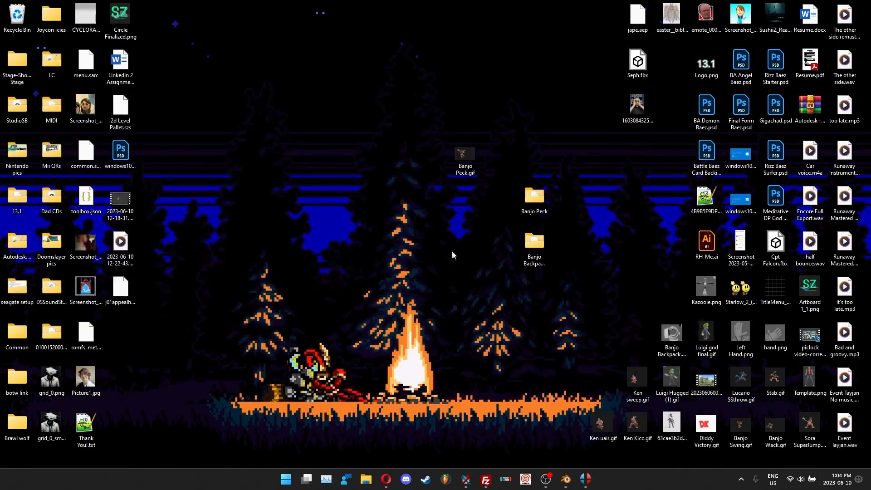
click(127, 294)
drag(299, 273, 473, 317)
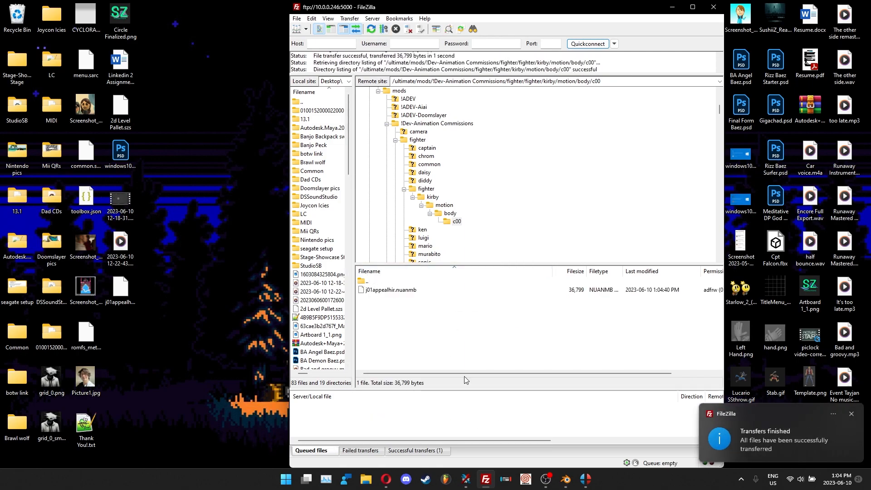
Switch to Blender, close it, and save the project to the Desktop under the name example
click(566, 480)
click(868, 4)
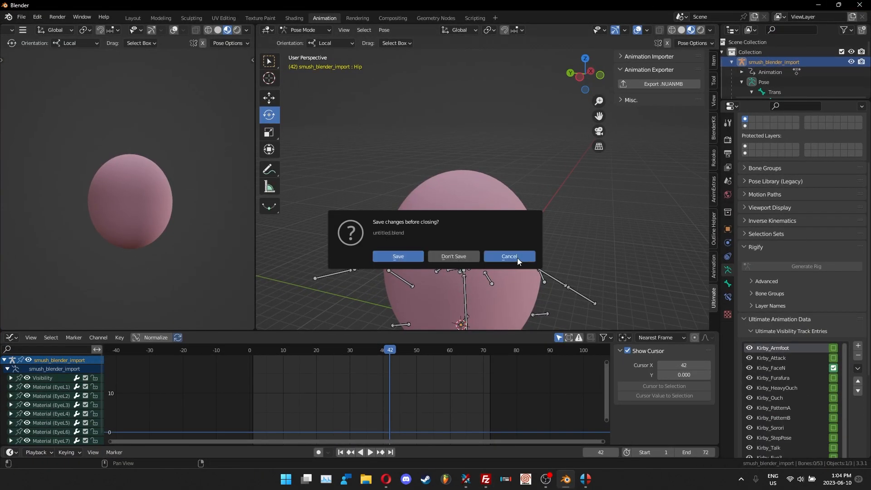
click(379, 256)
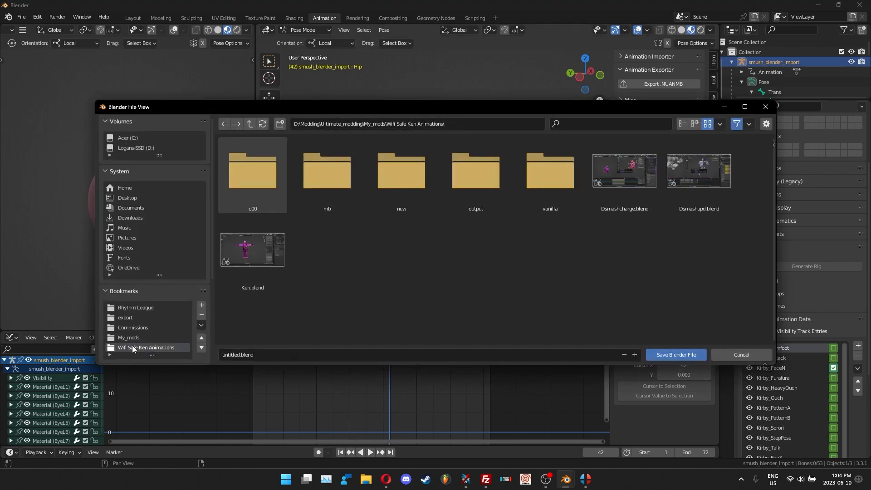
click(126, 317)
click(132, 197)
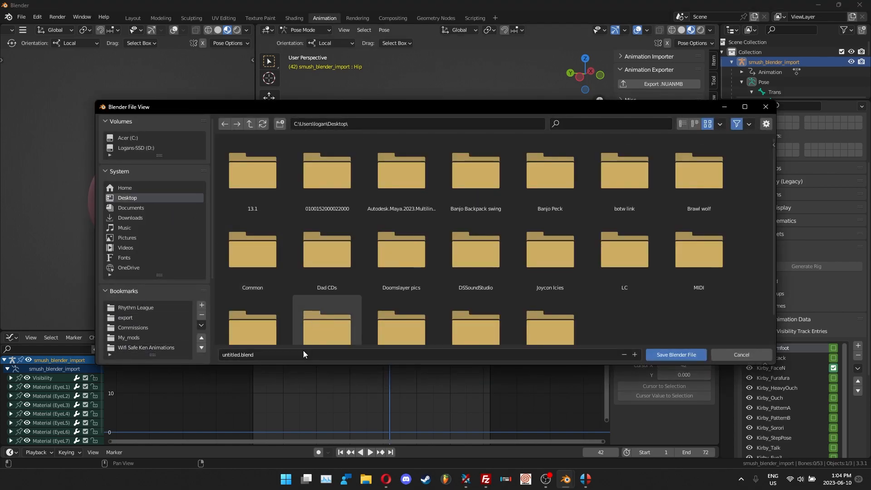
click(303, 353)
text(t)
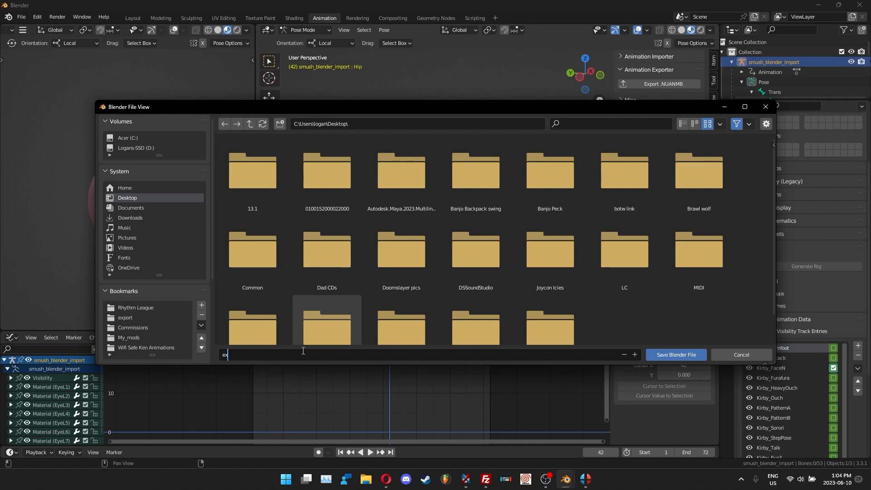
text(xample)
key(Return)
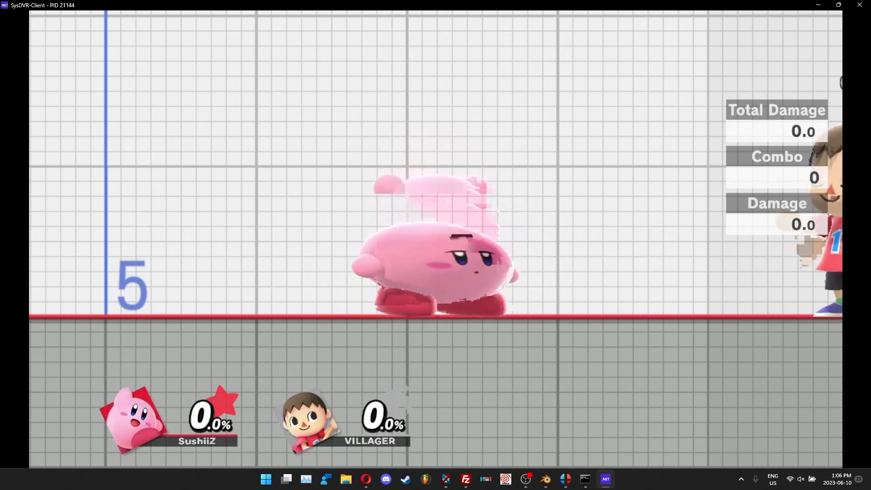
Switch to FileZilla and compare Kirby's remote motion/body/c00 folder path with the one under the ken folder
mouse_move(519, 487)
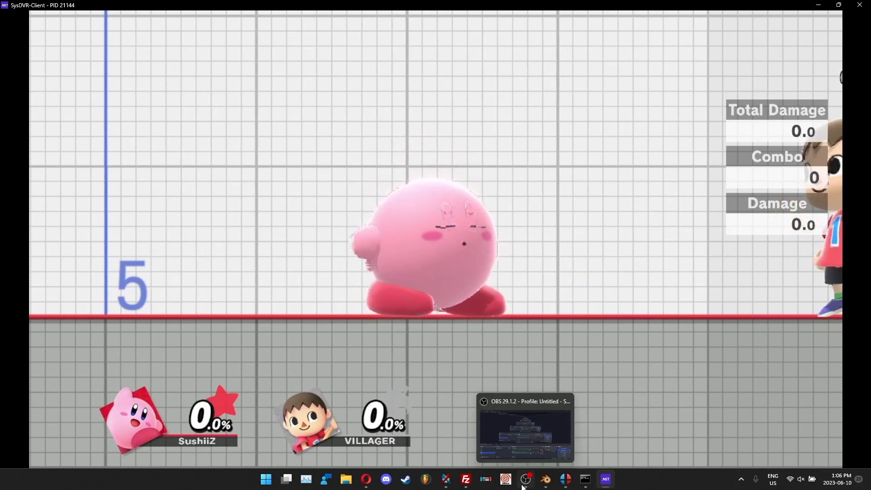
click(466, 479)
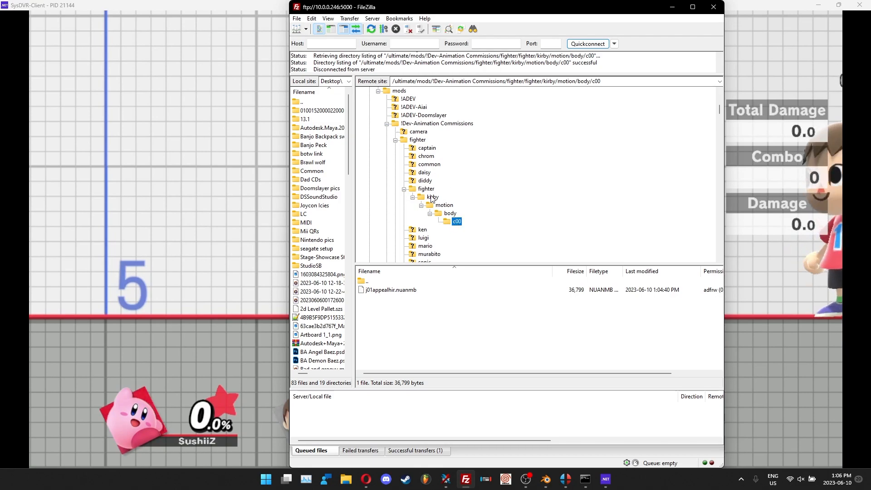
click(456, 221)
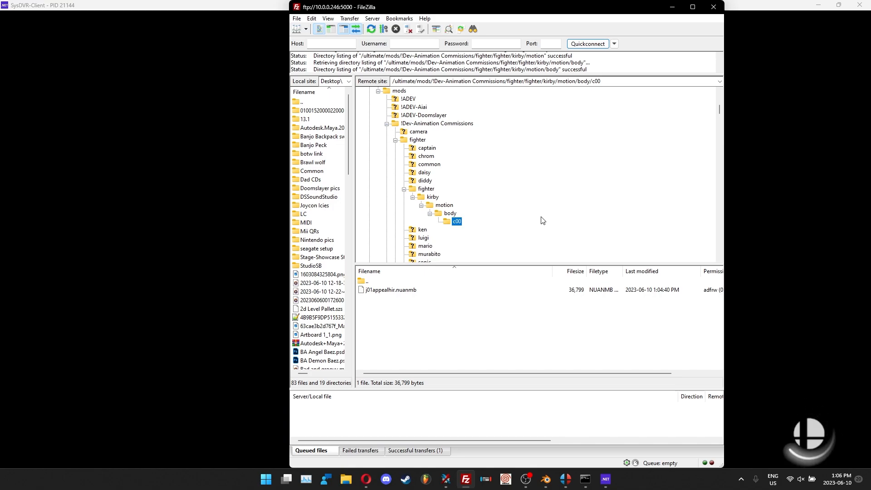
scroll(543, 221, down, 2)
scroll(543, 221, up, 1)
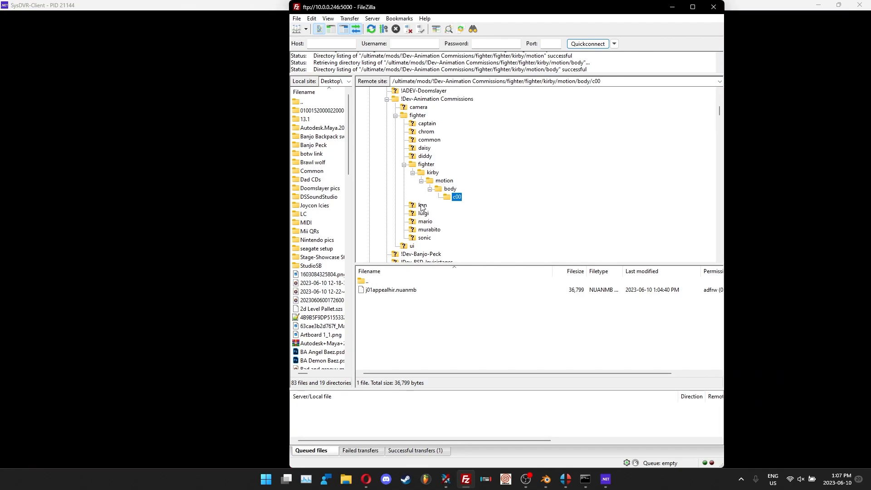
click(422, 205)
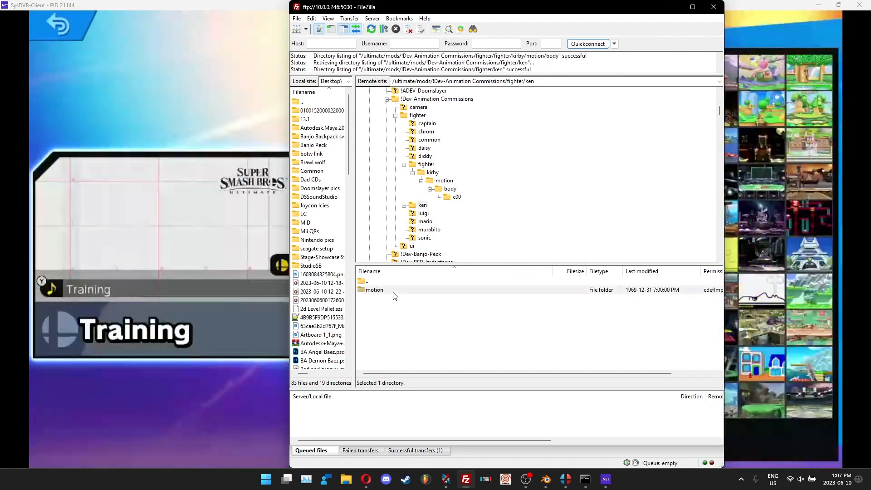
double_click(393, 289)
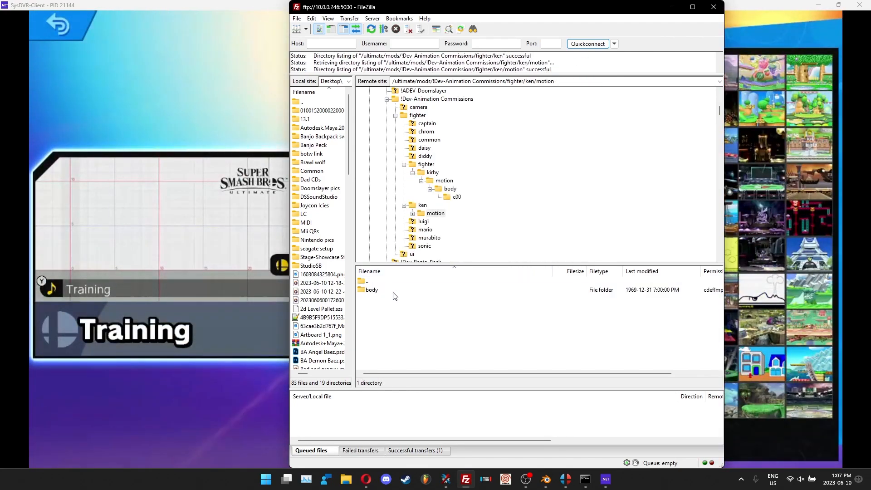
double_click(394, 293)
double_click(395, 291)
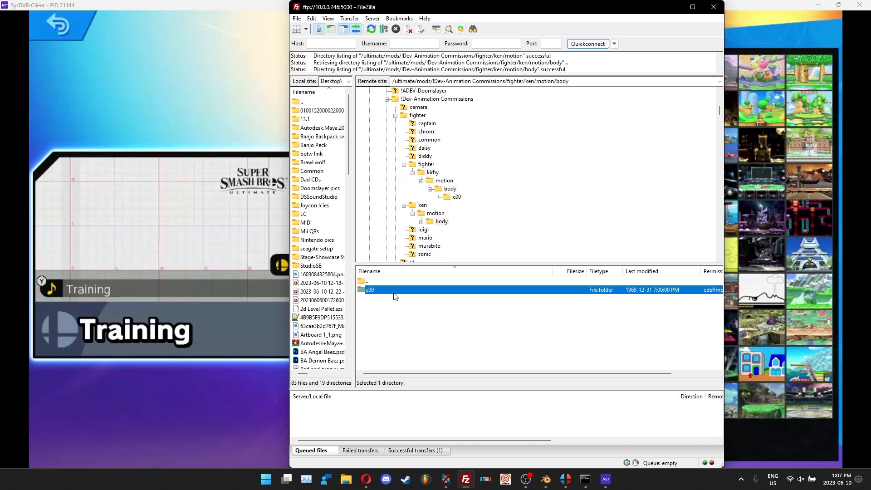
click(457, 198)
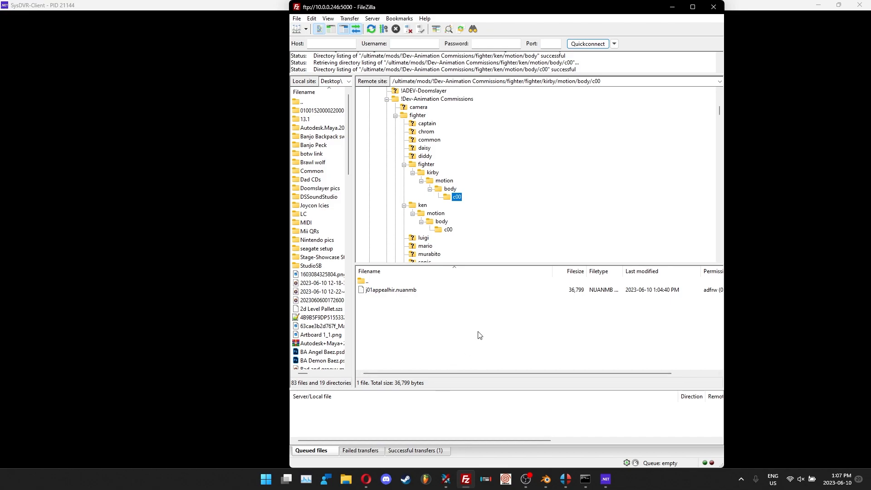
Open File Explorer and browse to the local fighter/kirby/motion/body/c00 folder with the original animation files
click(346, 479)
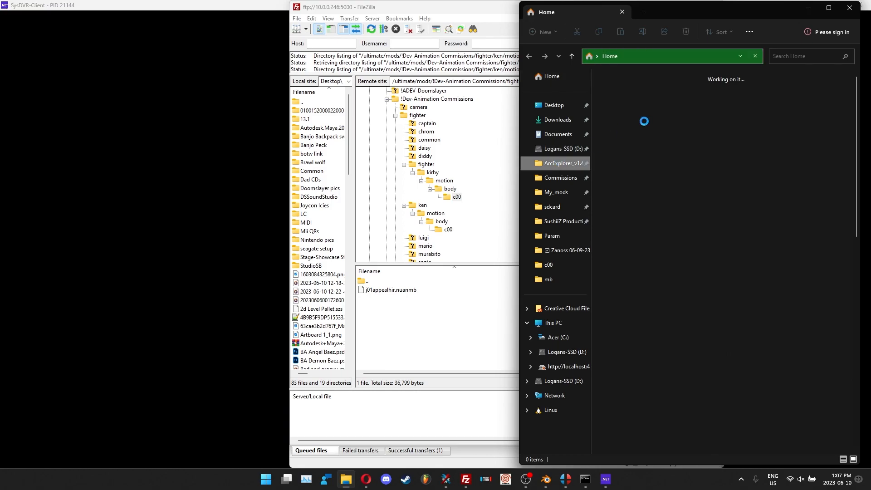
click(669, 89)
double_click(669, 89)
double_click(664, 130)
click(661, 91)
double_click(661, 94)
double_click(659, 103)
click(657, 89)
double_click(657, 89)
click(657, 89)
double_click(658, 89)
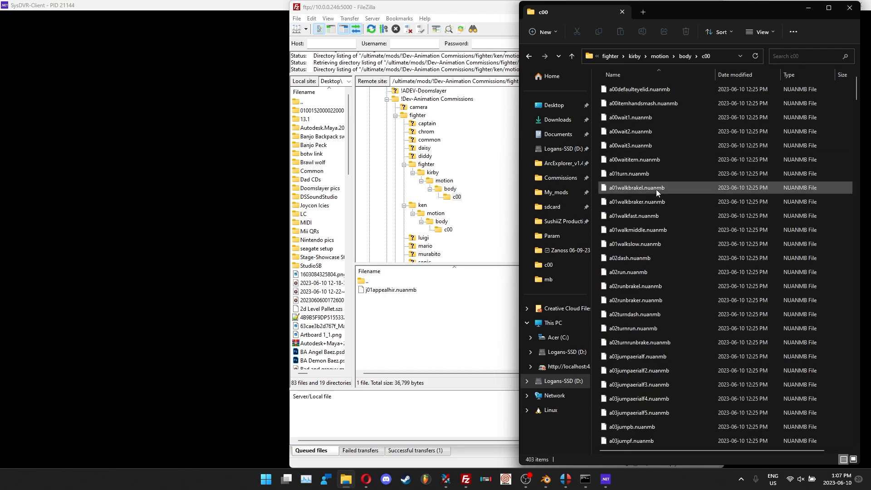
Find j01appealhir.nuanmb among the original Kirby animations and select it to check its name
scroll(719, 276, down, 15)
drag(859, 135, 840, 420)
click(638, 210)
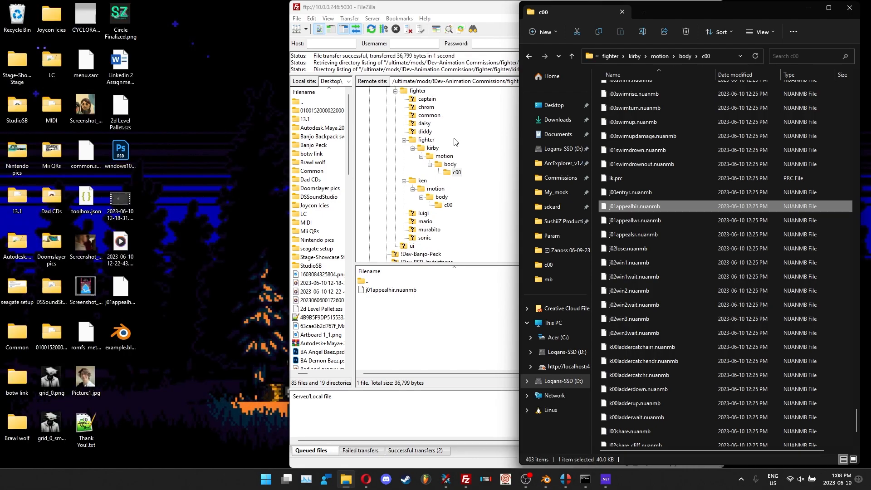
Back in FileZilla, move the kirby folder out of the nested fighter folder into the parent fighter folder
click(432, 147)
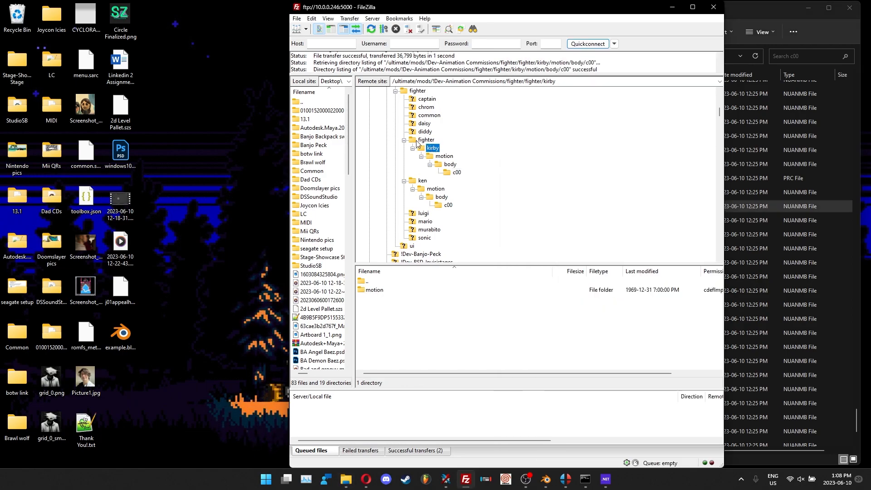
click(418, 142)
drag(370, 290, 433, 117)
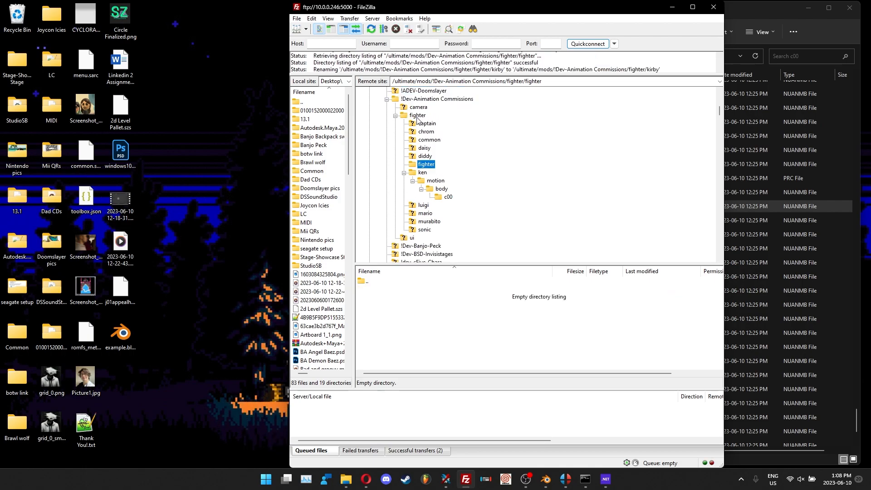
Delete the emptied nested fighter folder from the mod's main fighter directory
click(417, 115)
scroll(394, 323, down, 1)
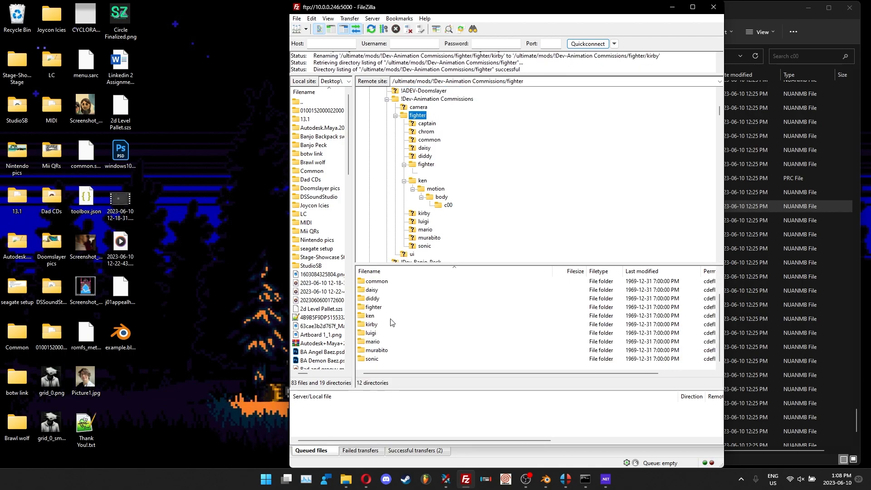
scroll(382, 343, up, 1)
scroll(381, 315, down, 1)
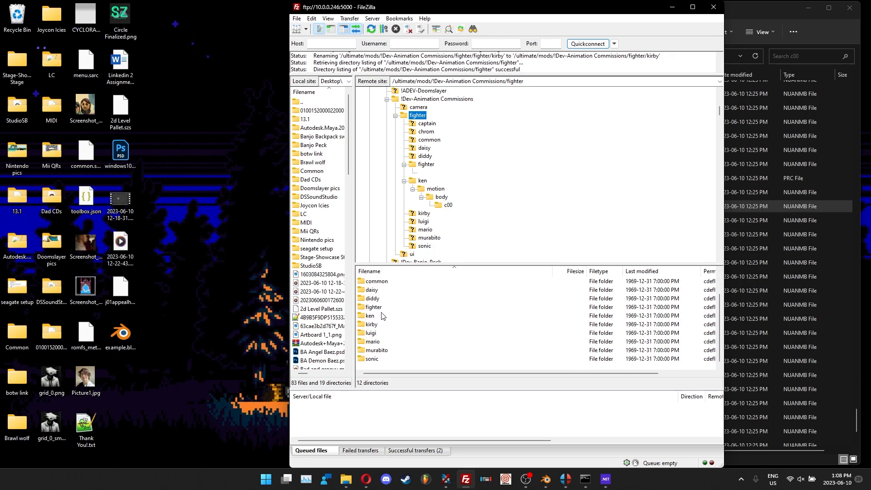
click(382, 308)
key(Delete)
key(Return)
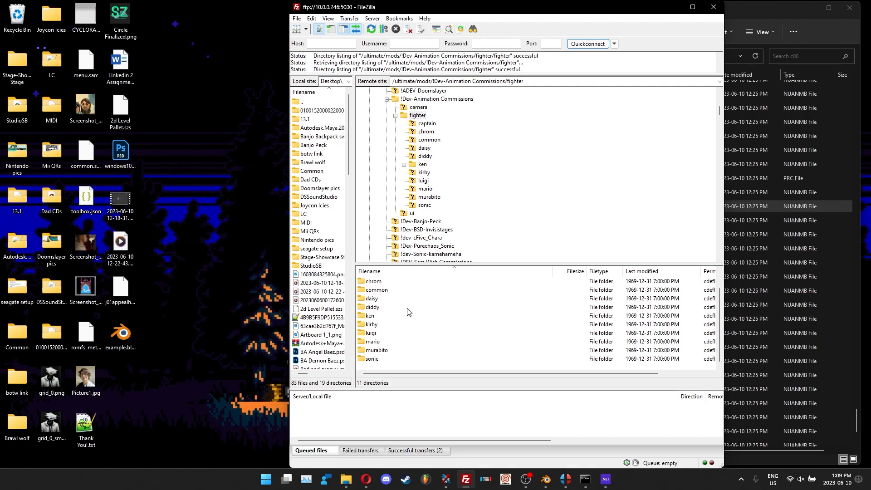
Switch to SysDVR-Client and close both its player window and its command window
click(606, 479)
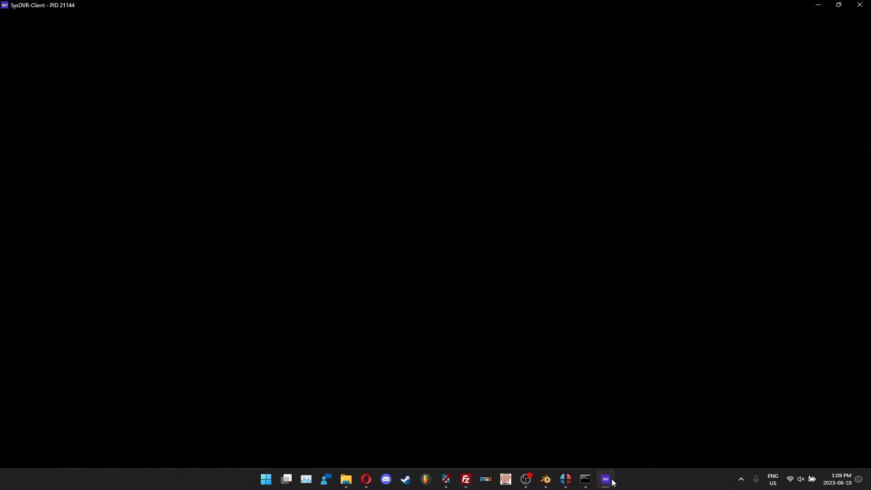
right_click(612, 479)
click(611, 457)
mouse_move(606, 472)
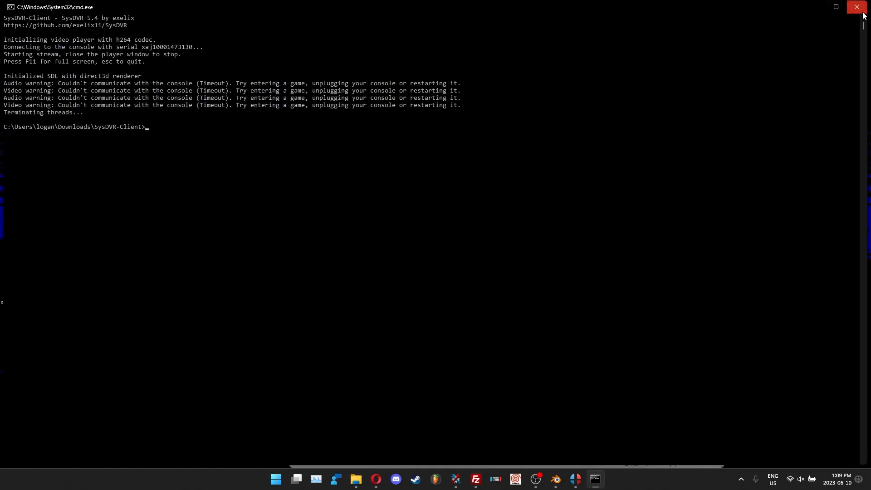
click(859, 6)
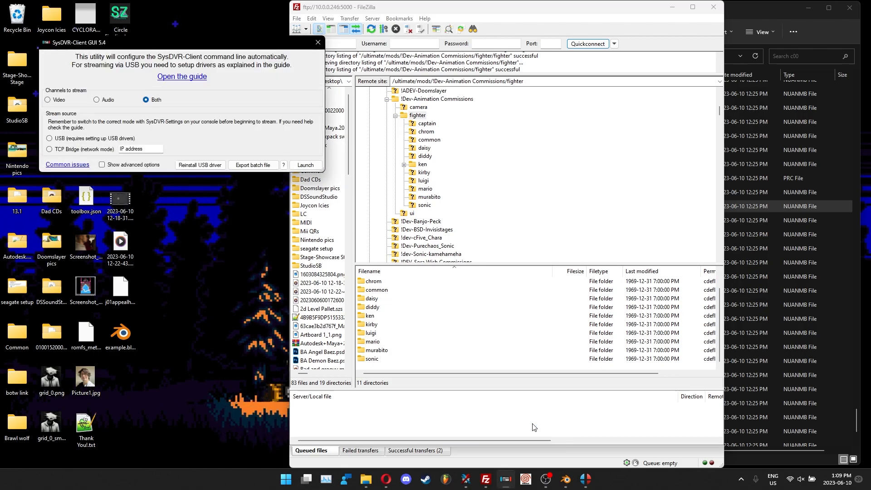
Launch the SysDVR stream with USB as the source, minimize its command window, and shrink the player window
click(49, 138)
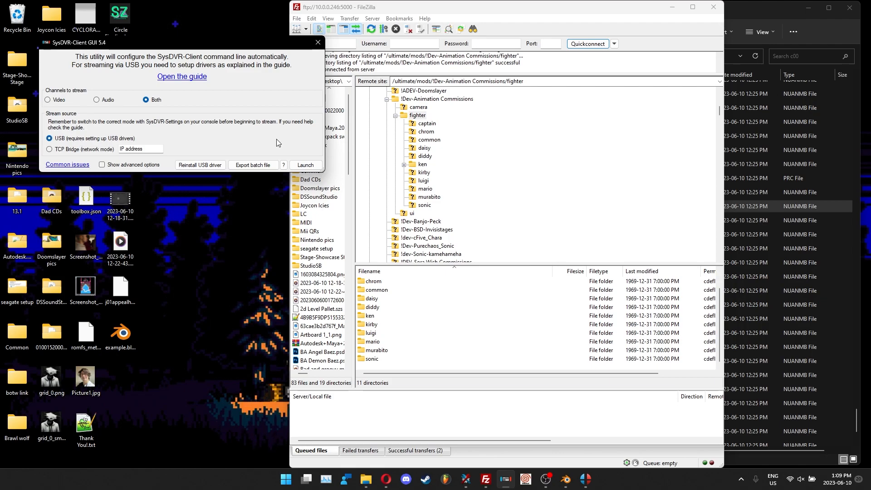
click(306, 165)
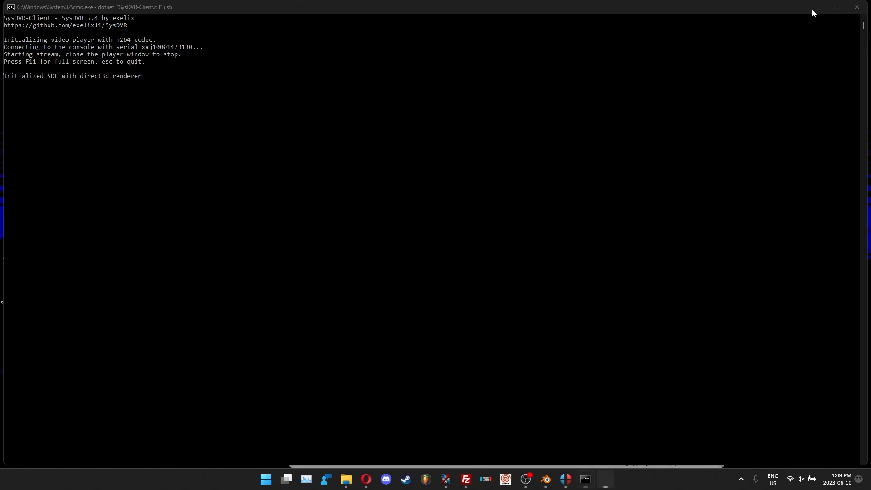
click(815, 7)
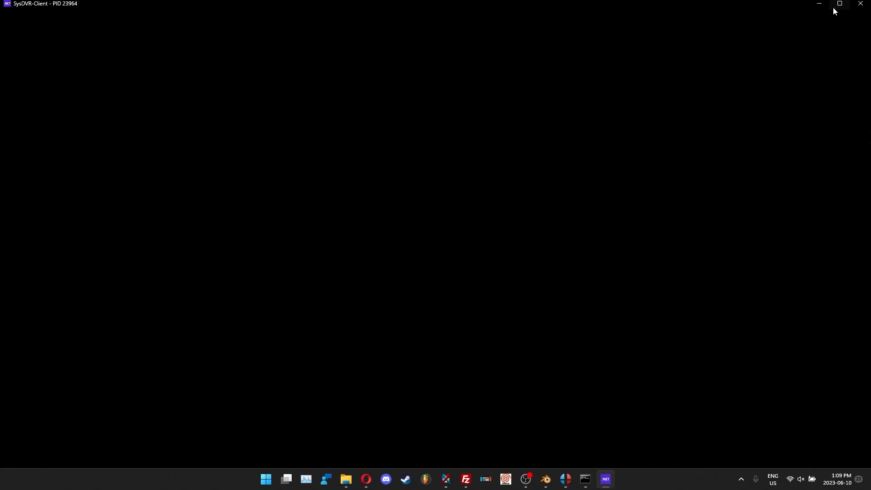
click(833, 7)
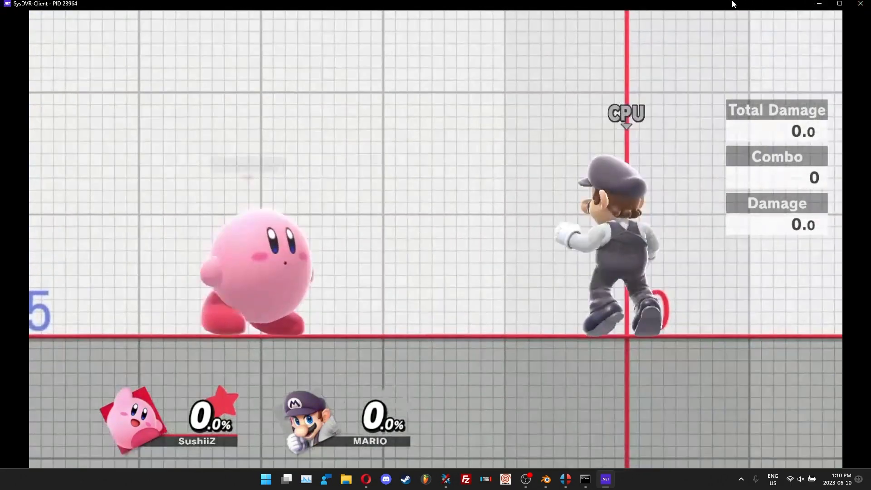
click(838, 4)
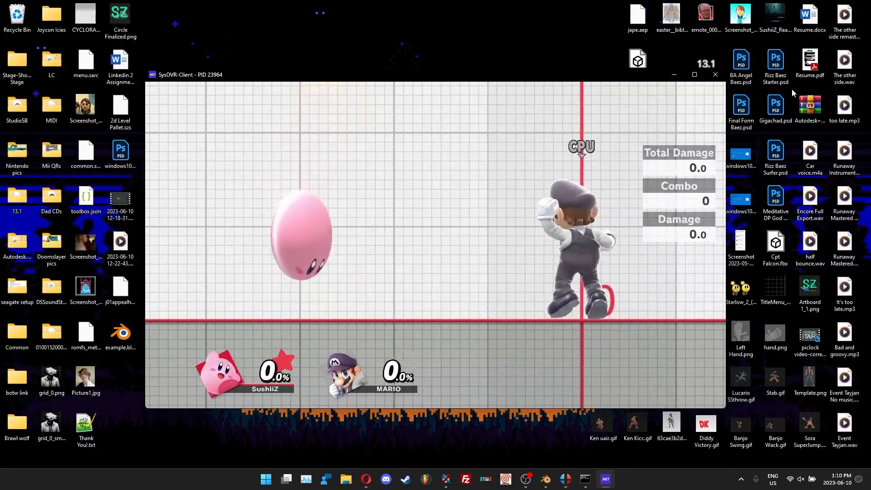